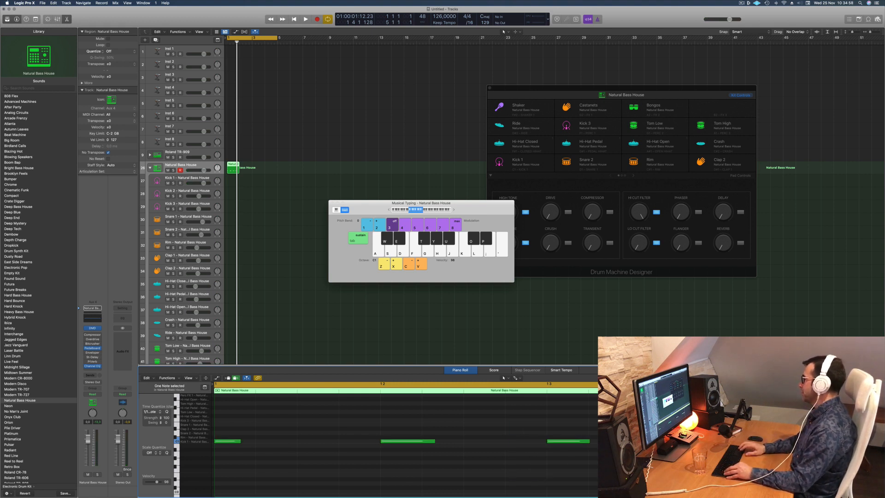
Copy the kick region until four back-to-back regions fill the cycle range, and move all four to the Kick 1 track
key("space")
key("space")
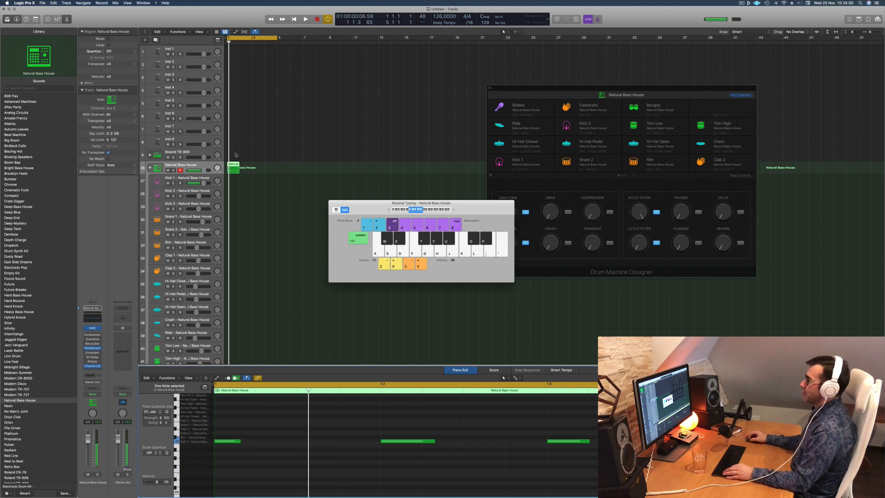
left_click_drag(233, 164, 259, 170)
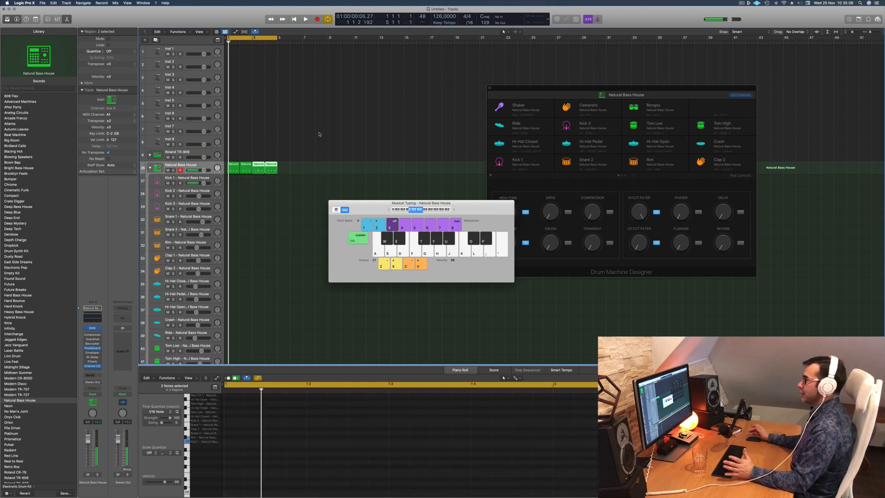
left_click_drag(311, 155, 233, 181)
key("space")
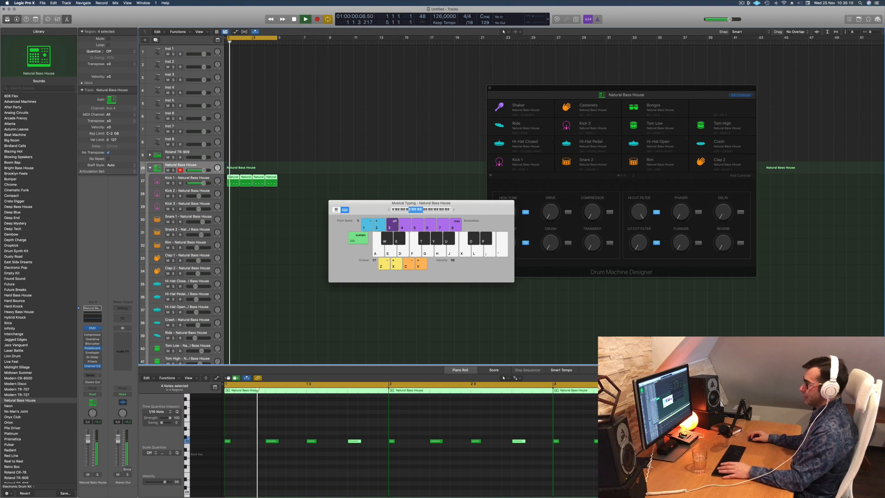
Transpose all notes of the four kick regions down eight semitones and play the loop
left_click(246, 461)
key("alt+Down")
key("alt+Down")
key("alt+Down")
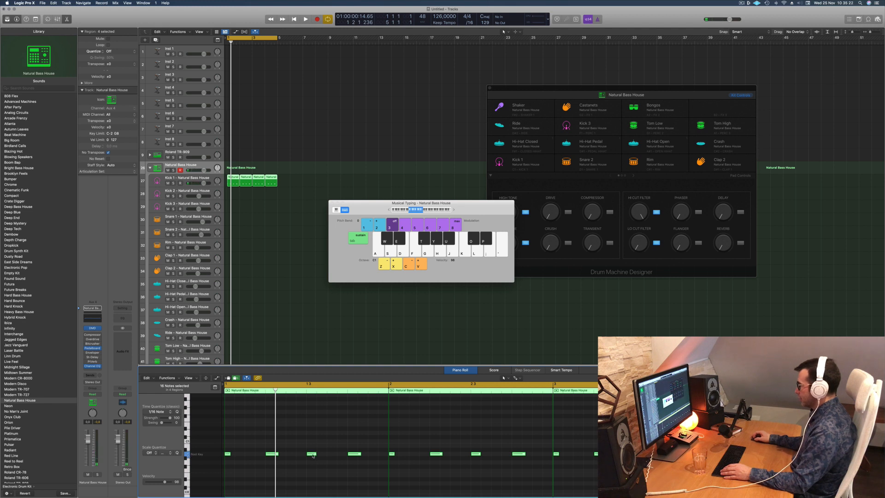
key("alt+Down")
key("alt+Down")
key("alt+Down")
key("alt+Down")
key("alt+Down")
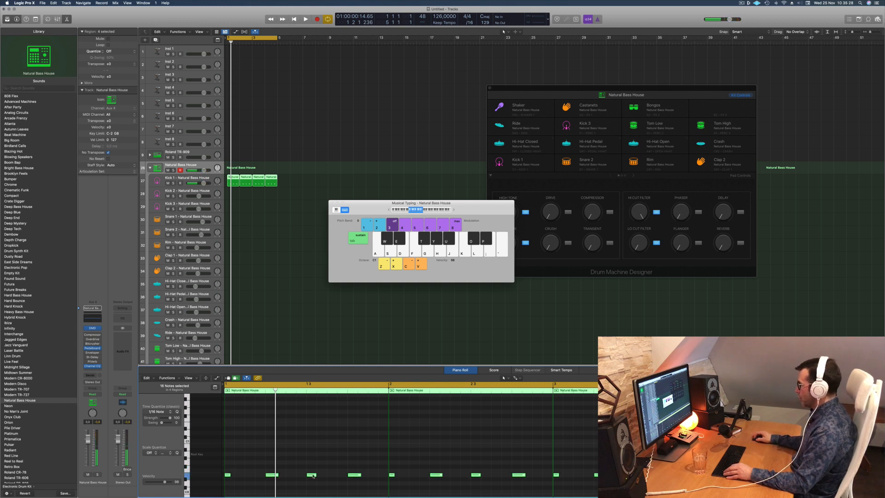
key("space")
key("space")
Audition the kick notes one octave higher and return them to the lower pitch
key("alt+shift+Up")
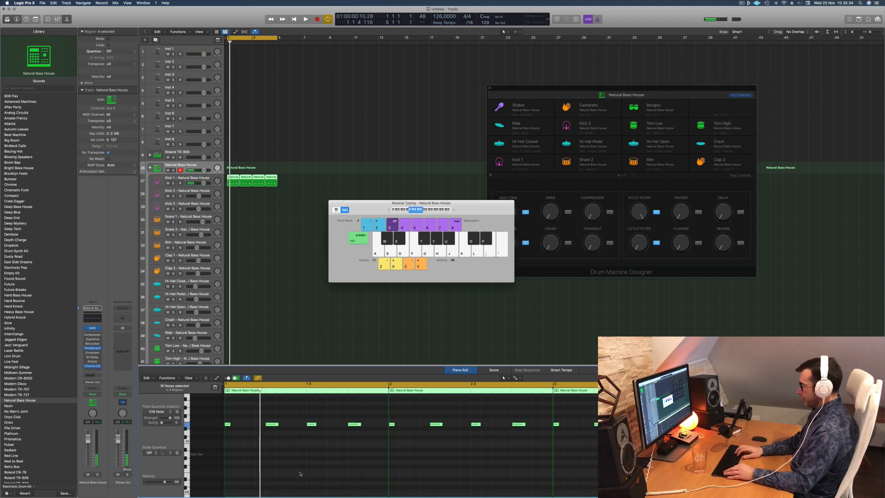
key("space")
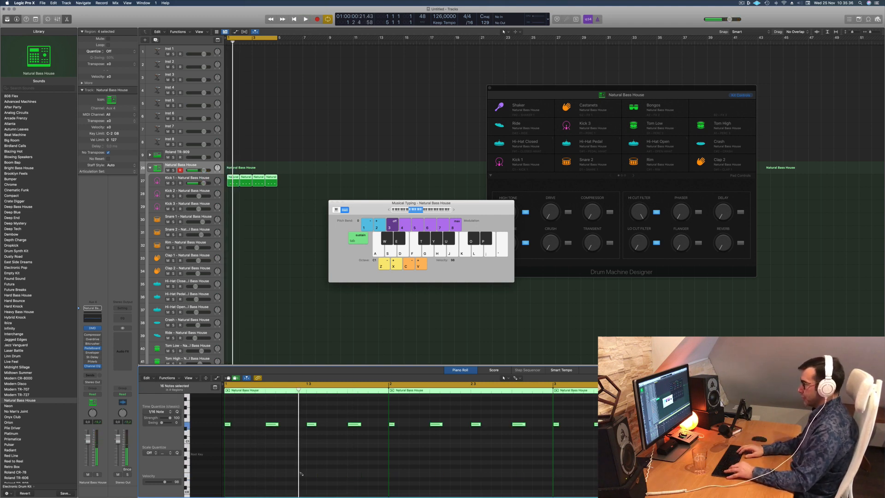
key("alt+shift+Down")
key("space")
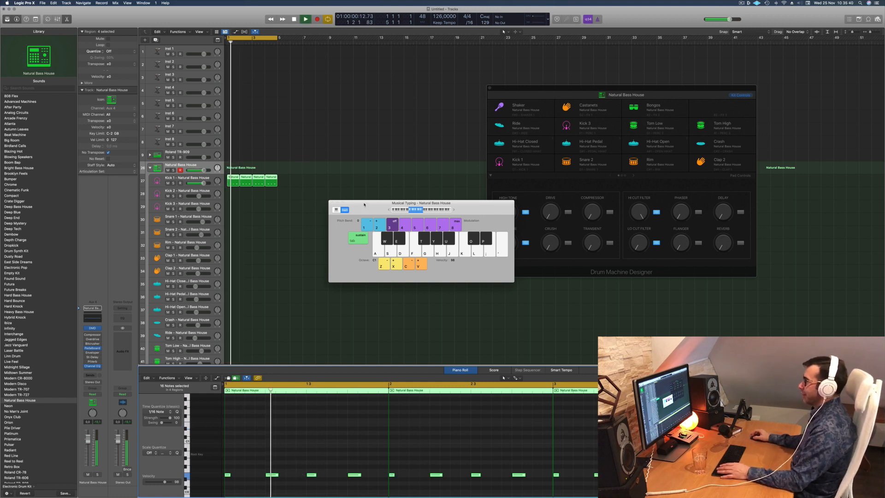
Open Quick Sampler for the Kick 1 track and move it and the Musical Typing keyboard apart
left_click(167, 178)
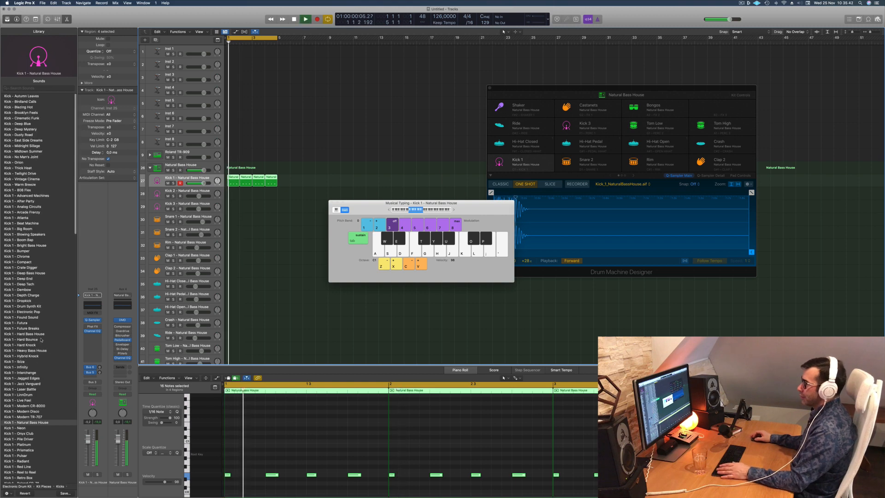
left_click(93, 320)
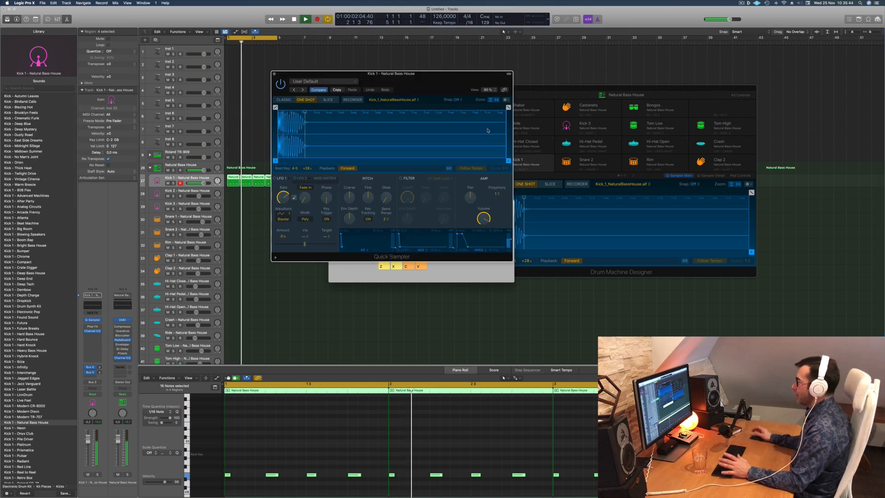
left_click_drag(703, 70, 491, 102)
left_click_drag(433, 84, 669, 167)
left_click_drag(476, 207, 388, 255)
left_click_drag(638, 174, 552, 187)
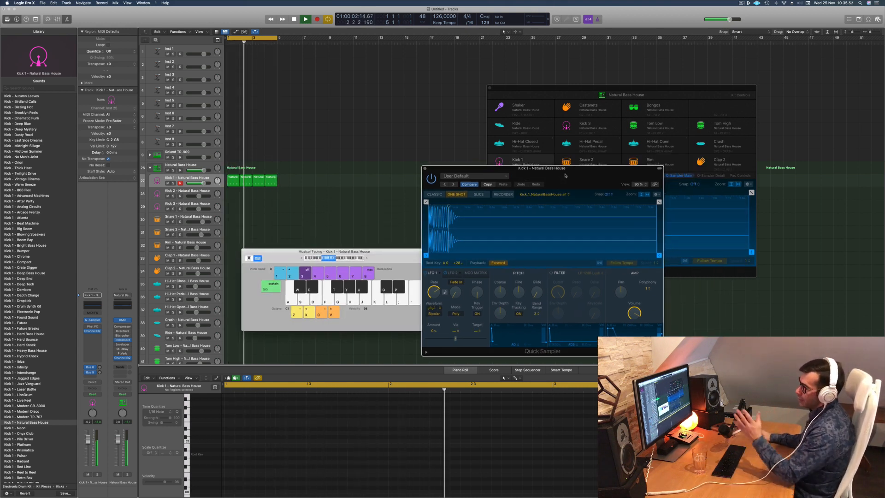
left_click_drag(565, 175, 538, 170)
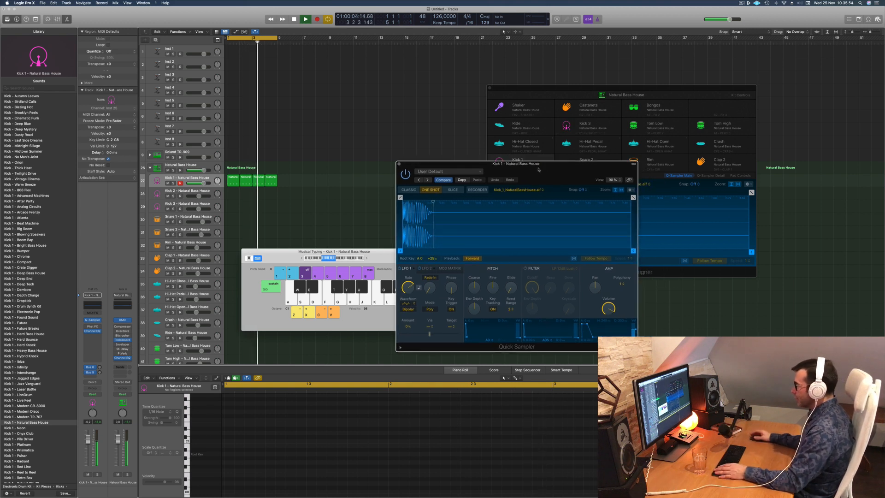
Try adjusting the Kick 1 sample's pitch settings while the loop plays
left_click_drag(478, 287, 516, 238)
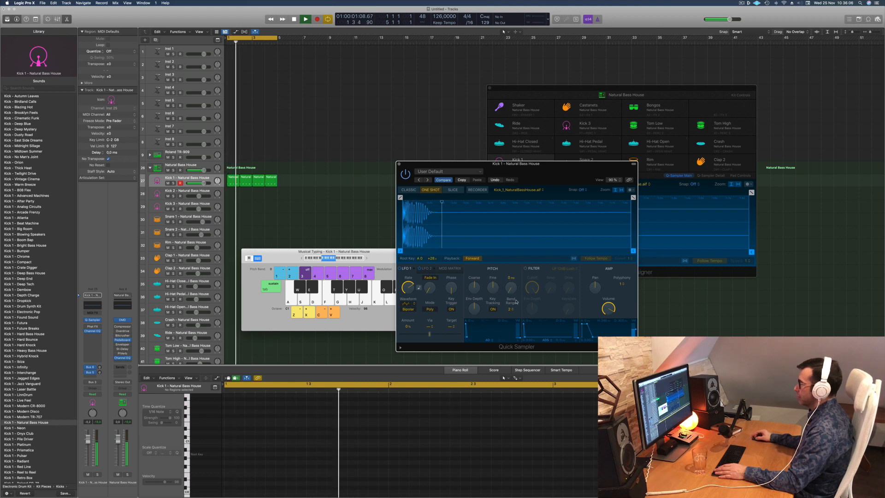
key("space")
key("space")
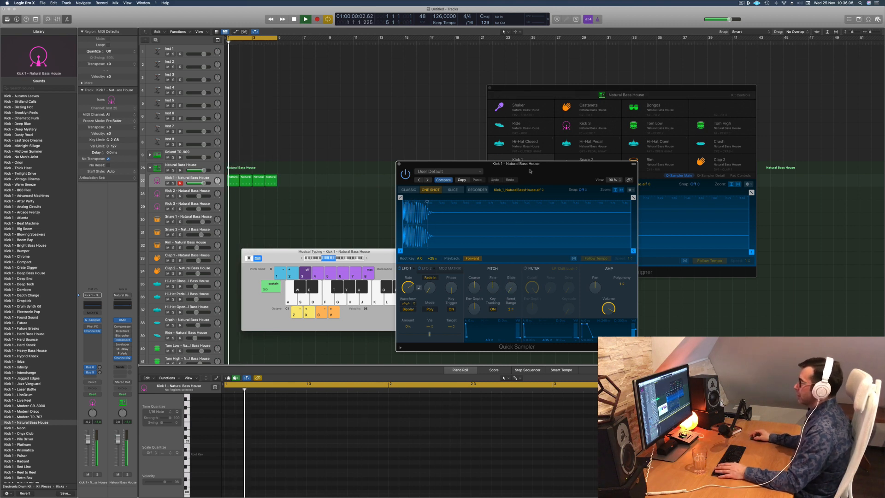
Trim the Kick 1 sample's end to about 0.35 s and give it a fade-out about 0.295 s long
left_click_drag(531, 165, 585, 150)
key("space")
key("space")
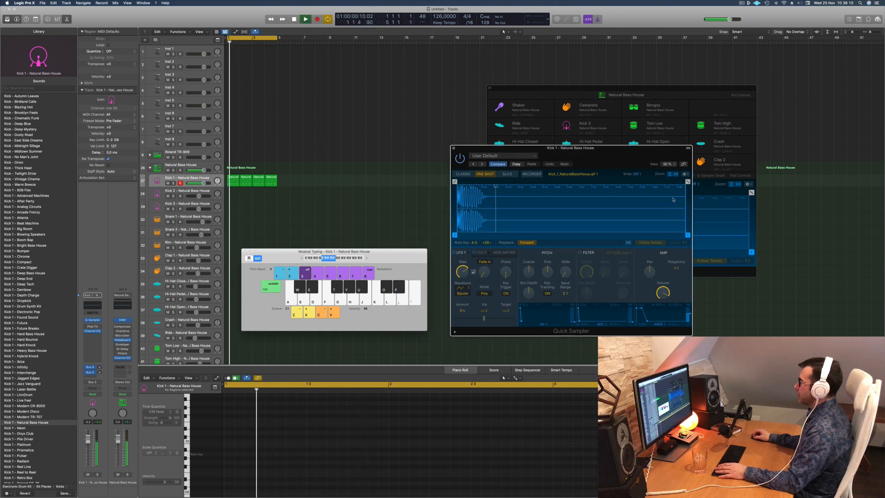
left_click_drag(687, 182, 484, 182)
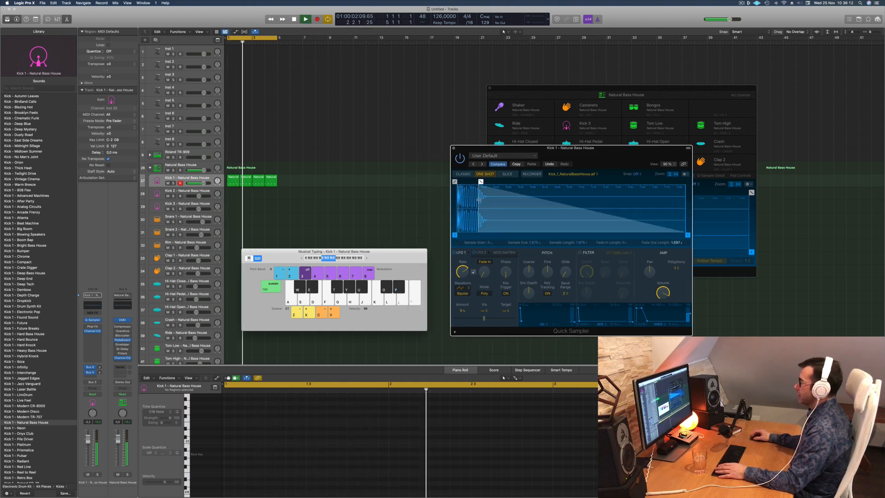
left_click_drag(687, 235, 676, 235)
left_click_drag(470, 182, 458, 182)
left_click_drag(677, 236, 503, 236)
left_click_drag(460, 182, 481, 182)
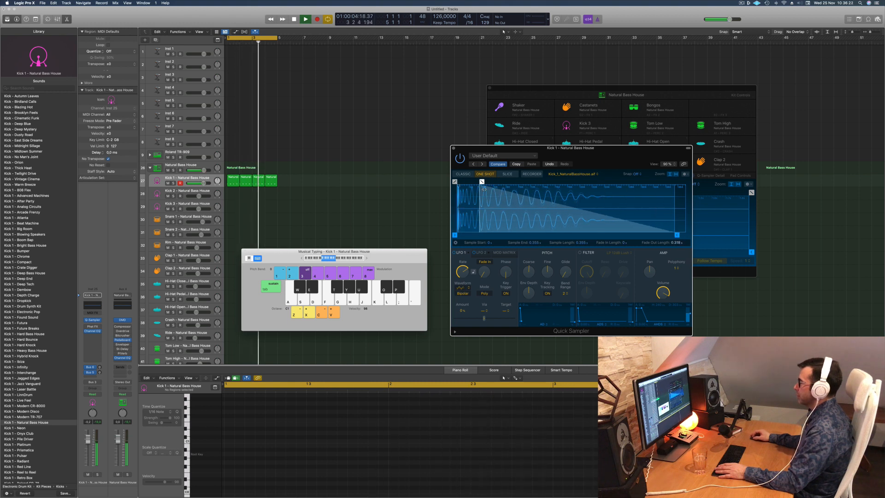
key("space")
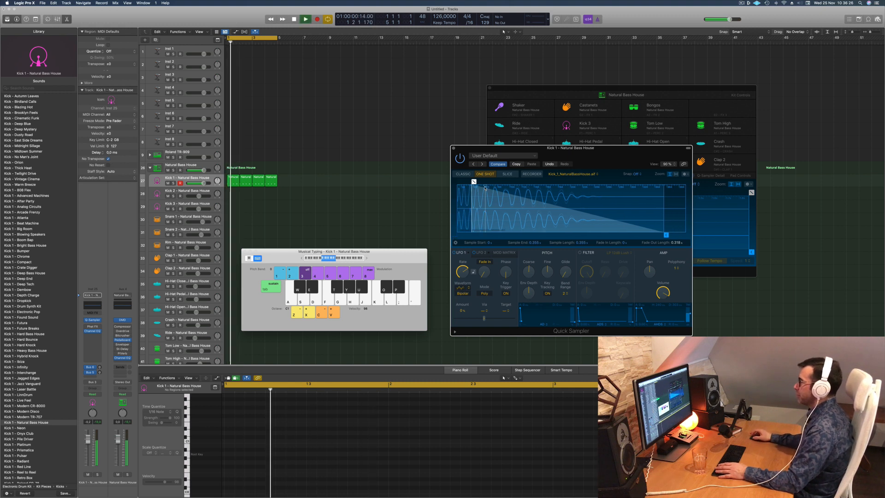
left_click_drag(481, 182, 495, 182)
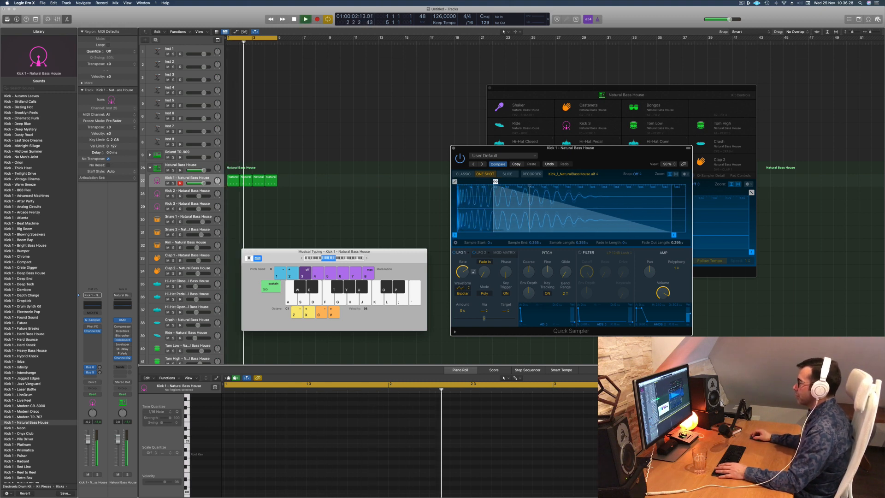
key("space")
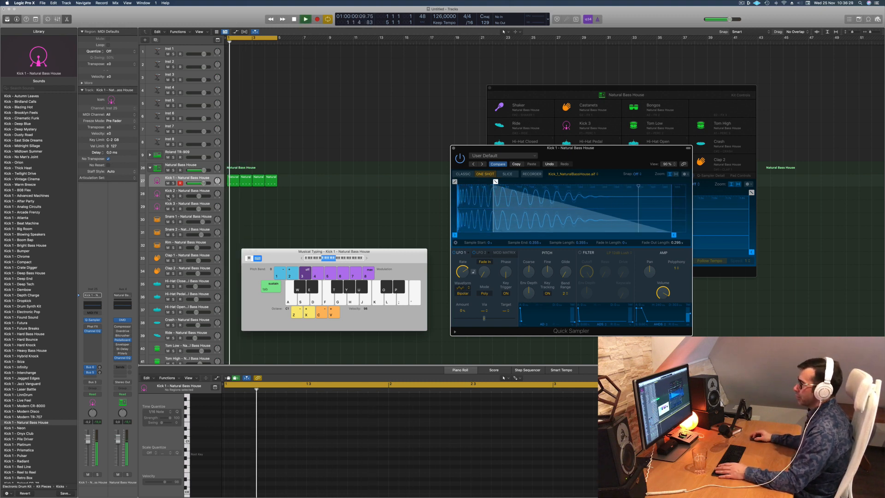
Set the Kick 1 sampler's amp volume to about -3 dB while checking the track's peak level during playback
left_click(201, 166)
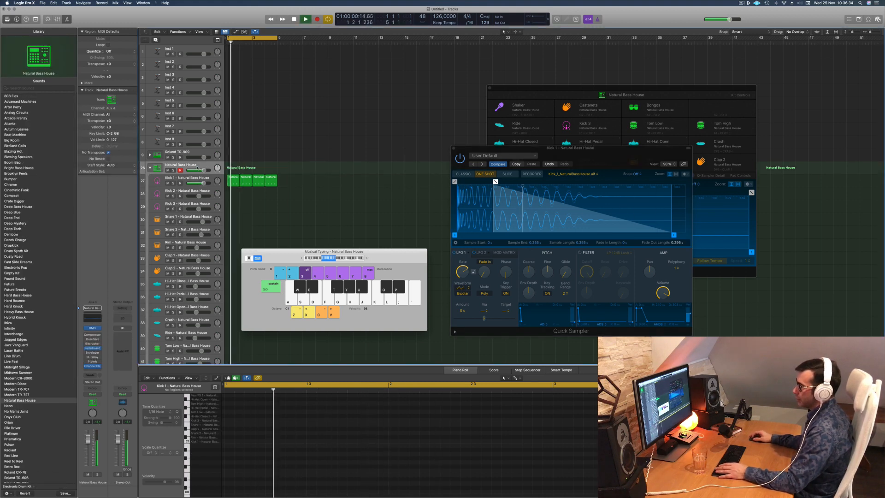
left_click(194, 178)
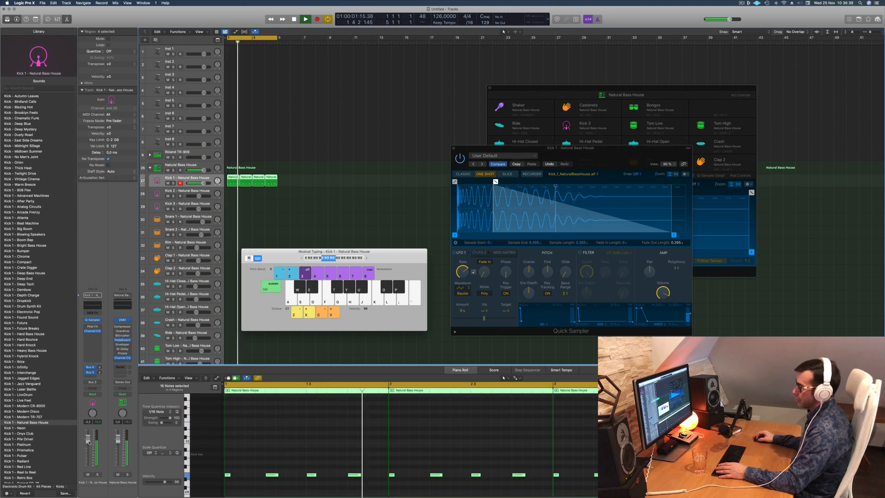
key("space")
key("space")
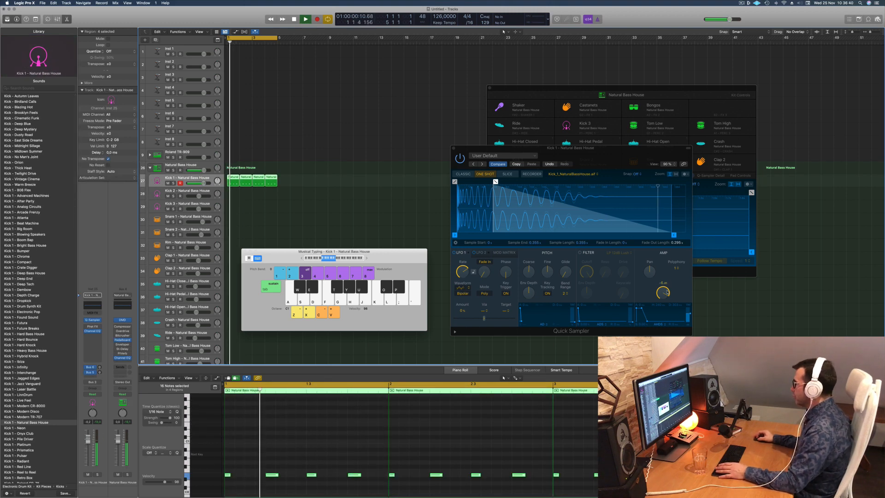
left_click_drag(665, 290, 666, 282)
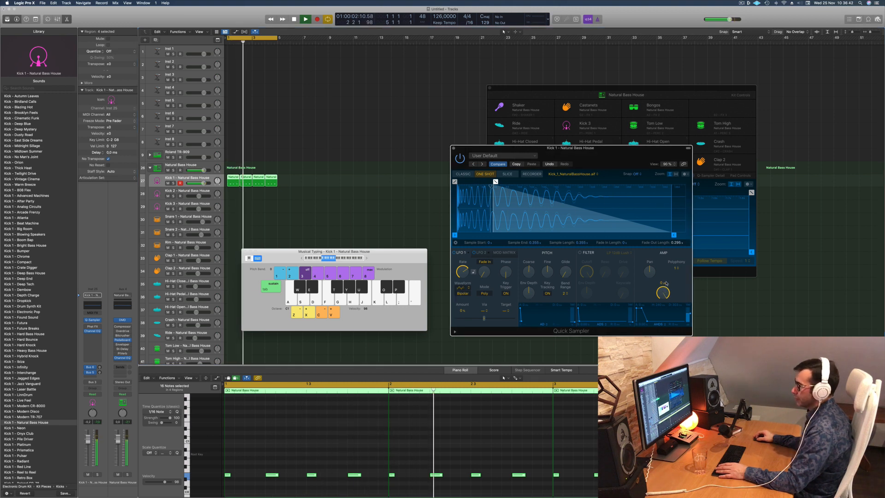
left_click(98, 423)
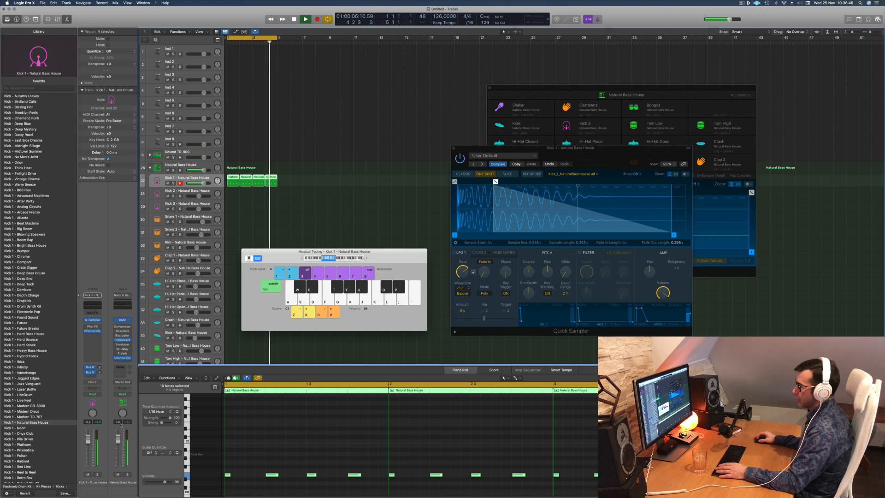
left_click(664, 293)
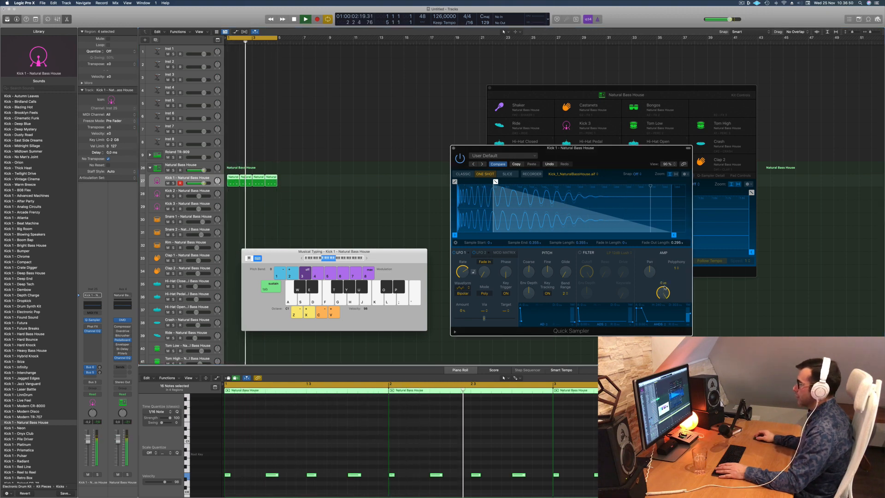
left_click_drag(664, 289, 664, 290)
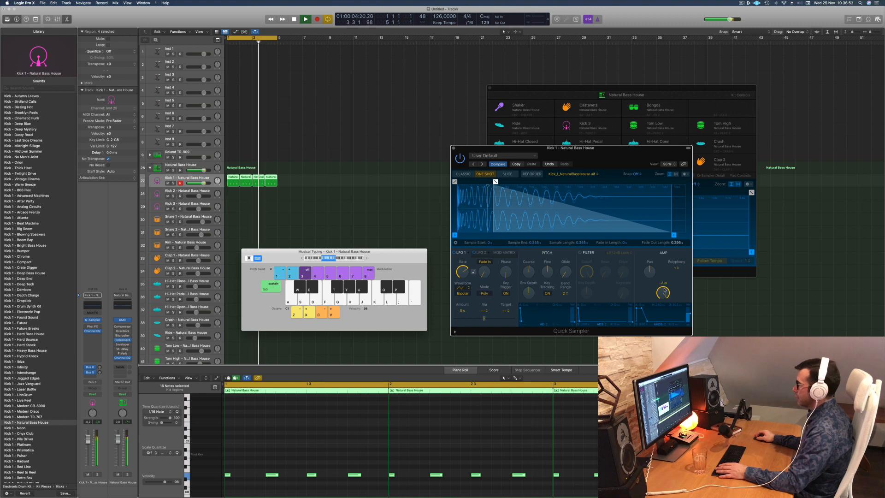
key("space")
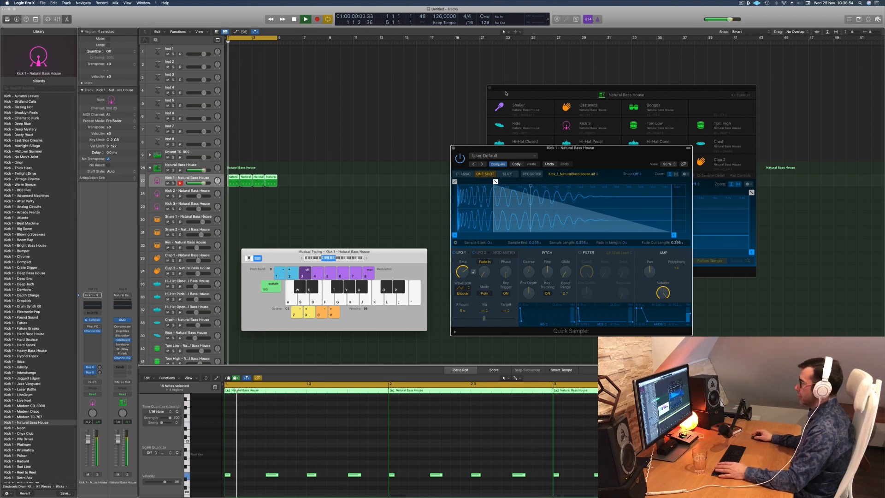
Close the Quick Sampler and Drum Machine Designer windows and stop playback
left_click(453, 148)
left_click_drag(585, 89, 530, 89)
left_click(447, 56)
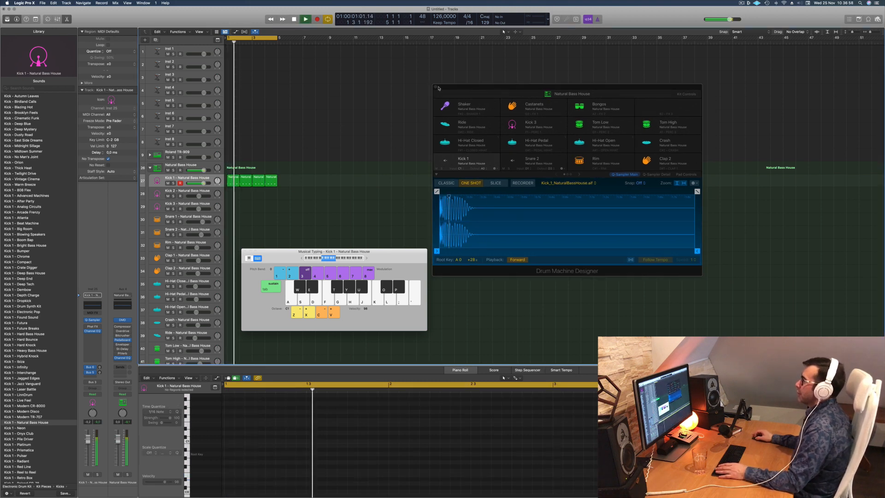
left_click(439, 88)
key("space")
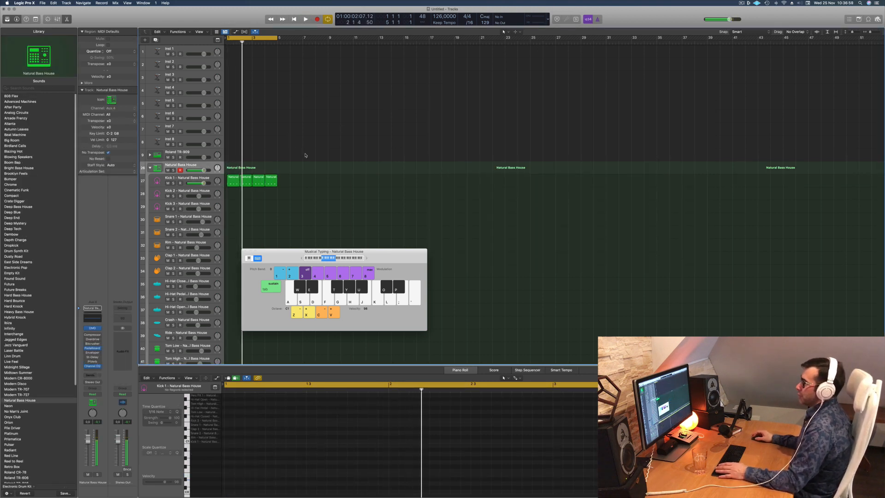
Select all four Kick 1 regions and copy them to the Kick 2 track at the same bars
left_click(231, 181)
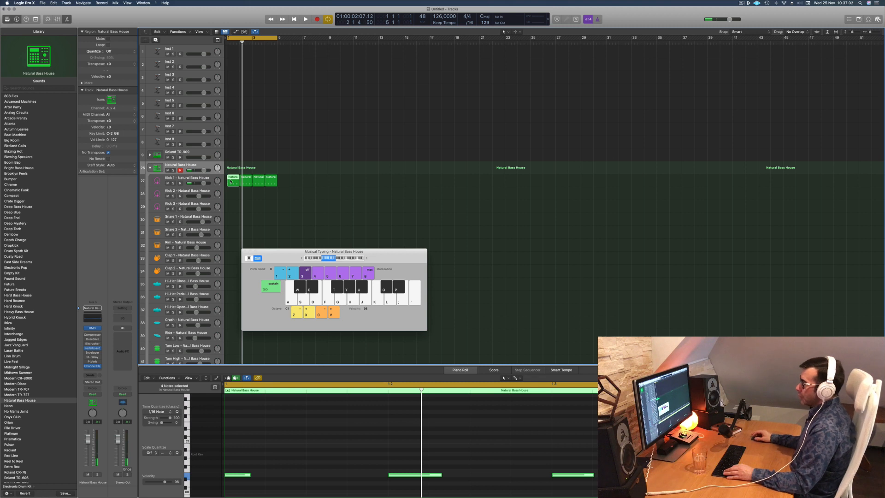
key("space")
key("super+a")
key("space")
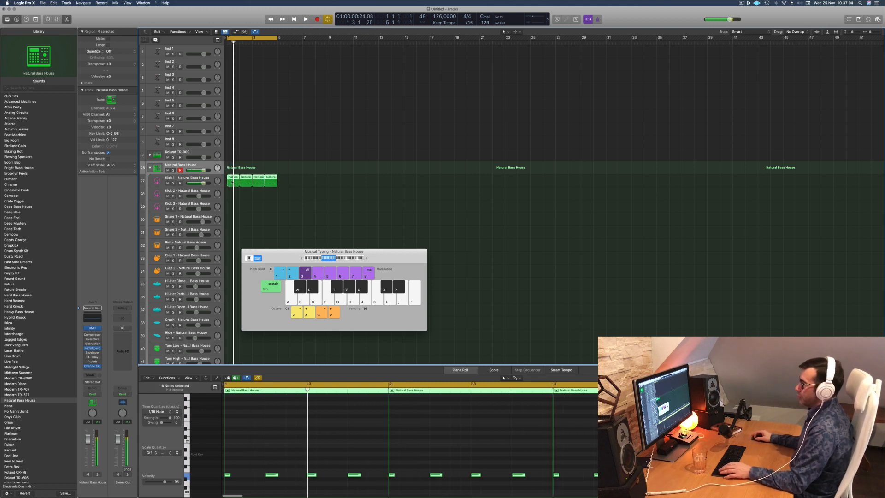
left_click_drag(233, 193, 233, 194)
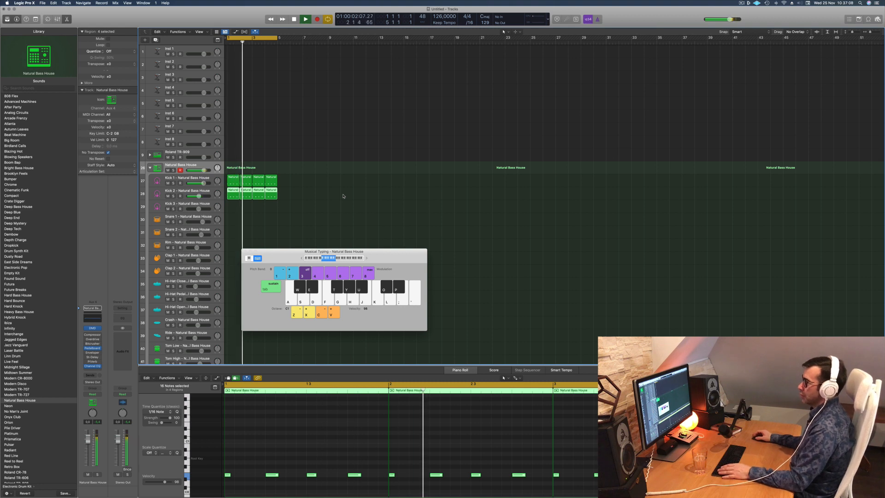
key("space")
Copy the kick regions to the Snare 1 track and delete all of these copies except the first
left_click_drag(234, 208, 235, 208)
key("space")
key("space")
left_click_drag(296, 204, 235, 219)
key("Delete")
key("space")
key("space")
Delete the notes on beats 1 and 3 of the Snare 1 region and select the two notes left on beats 2 and 4
scroll(326, 477, "down", 3)
left_click_drag(257, 446, 226, 477)
left_click_drag(403, 444, 507, 496)
key("Delete")
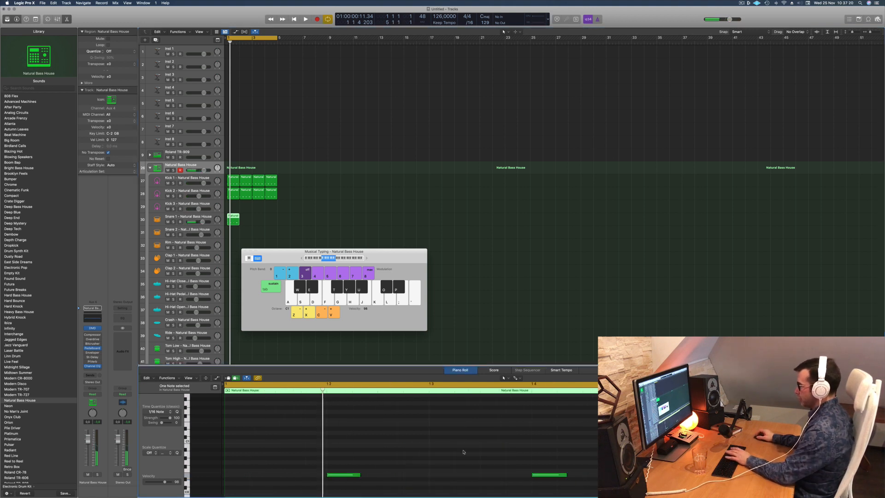
left_click_drag(342, 457, 607, 487)
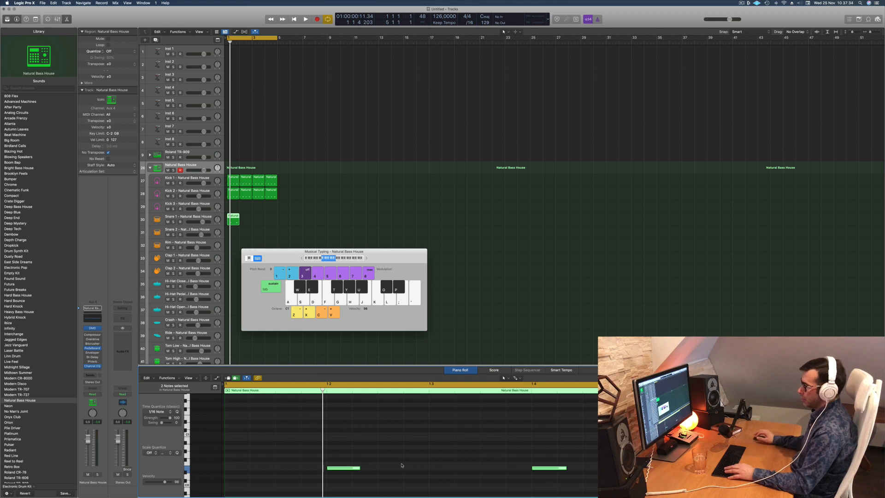
Transpose the two selected Snare 1 notes upward and play the loop to hear the higher snare
left_click(268, 211)
left_click(230, 219)
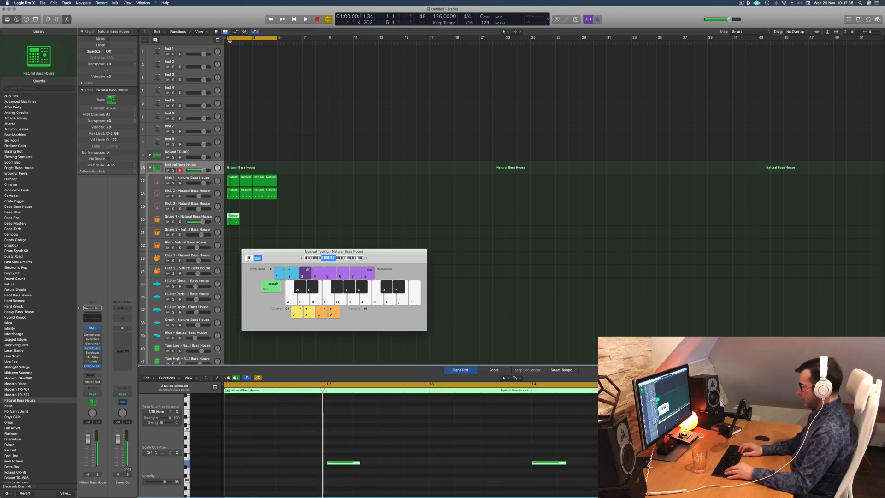
key("shift+alt+Up")
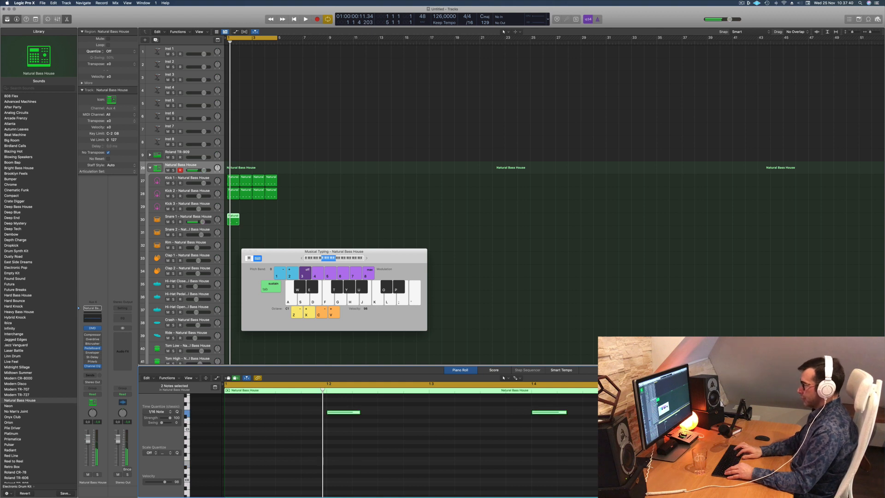
key("space")
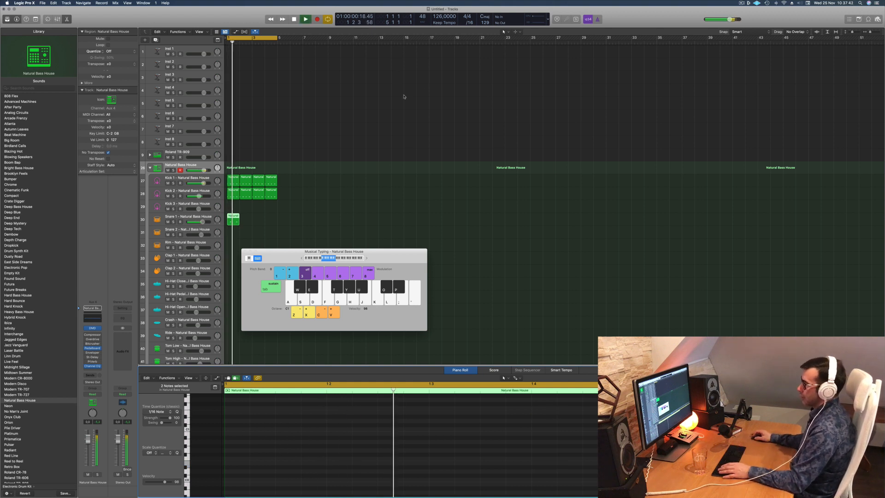
Repeat the Snare 1 region so that it fills bars 1 to 4 alongside the kicks
key("super+r")
left_click_drag(230, 220, 258, 219)
key("Return")
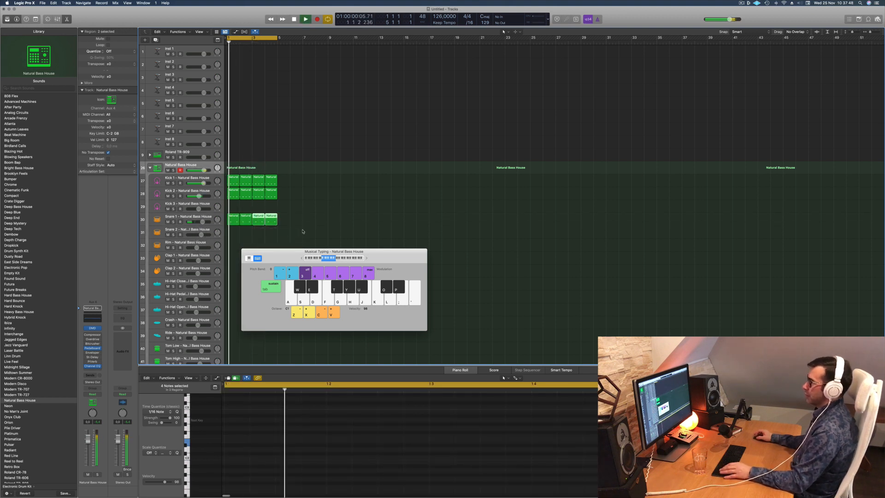
Select the Snare 1 track and all the notes in its four regions during playback
left_click(234, 219)
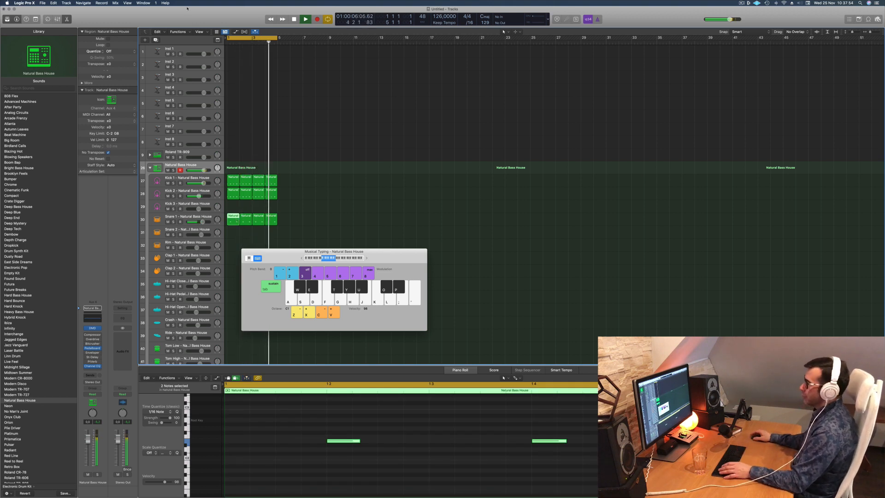
key("super+Left")
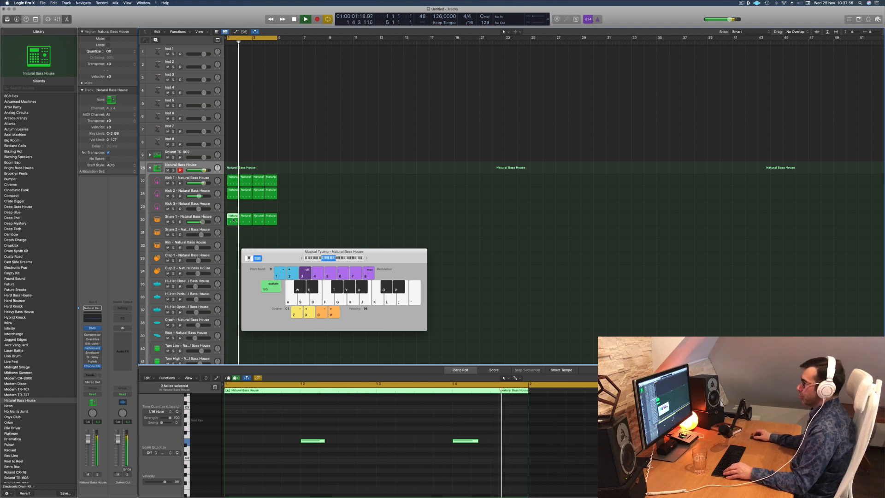
left_click(204, 217)
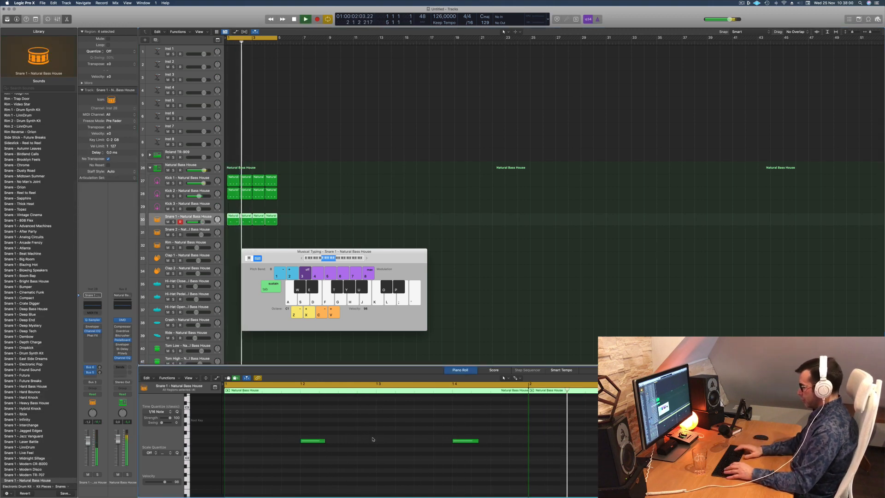
key("super+a")
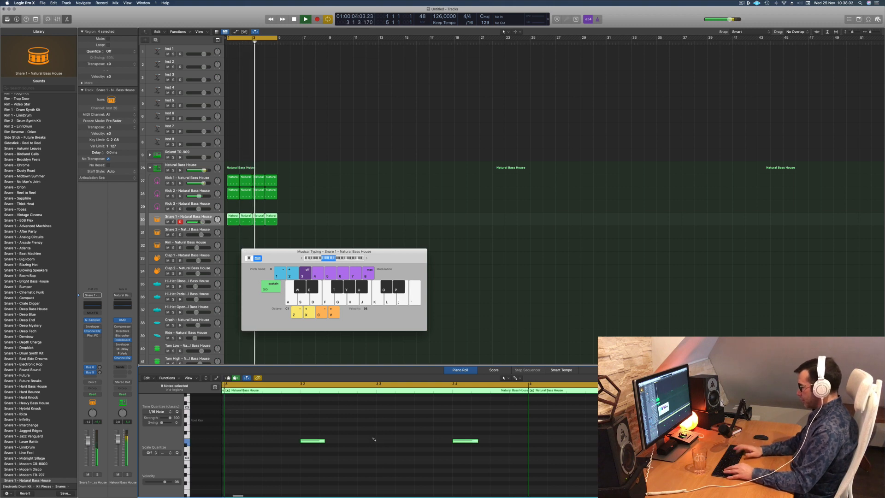
scroll(373, 439, "down", 1)
scroll(373, 439, "right", 1)
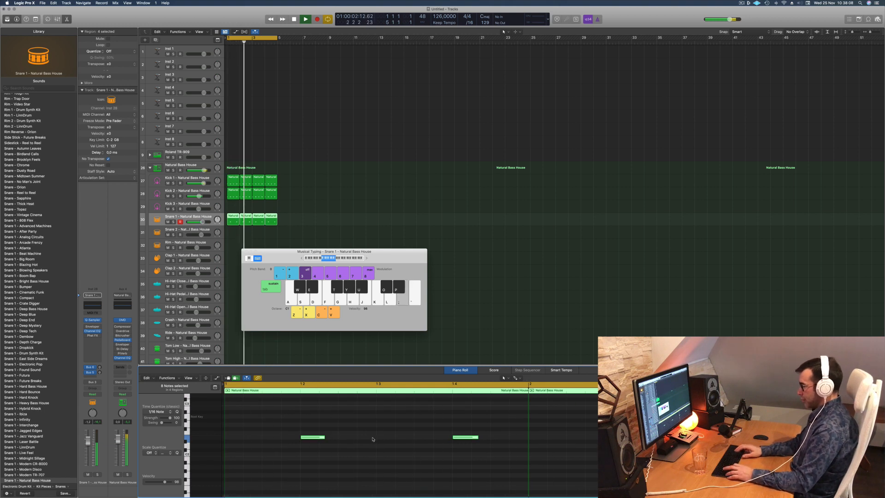
Play the loop with all Snare 1 notes selected and listen to the snare against the kicks
key("space")
left_click(233, 225)
key("Down")
key("Down")
key("space")
left_click(361, 470)
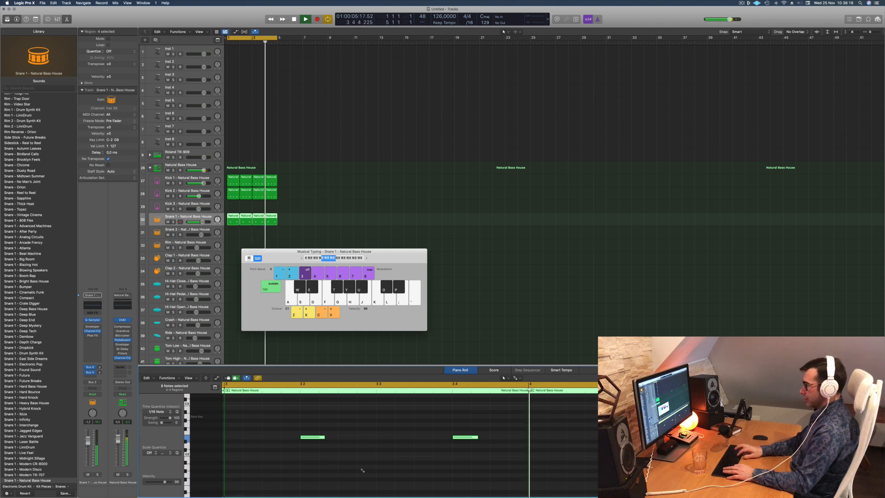
key("super+a")
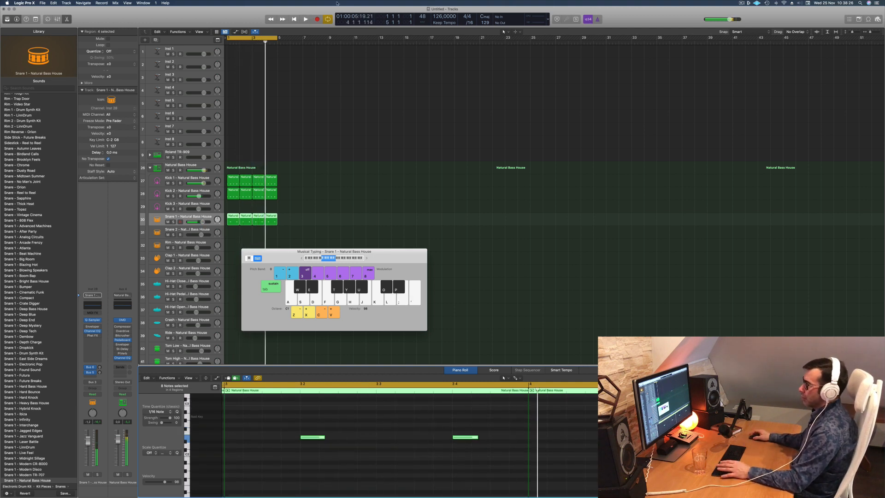
Lower the Snare 1 track's volume slightly and move the Musical Typing window away from the drum tracks
scroll(181, 215, "right", 1)
left_click(181, 215)
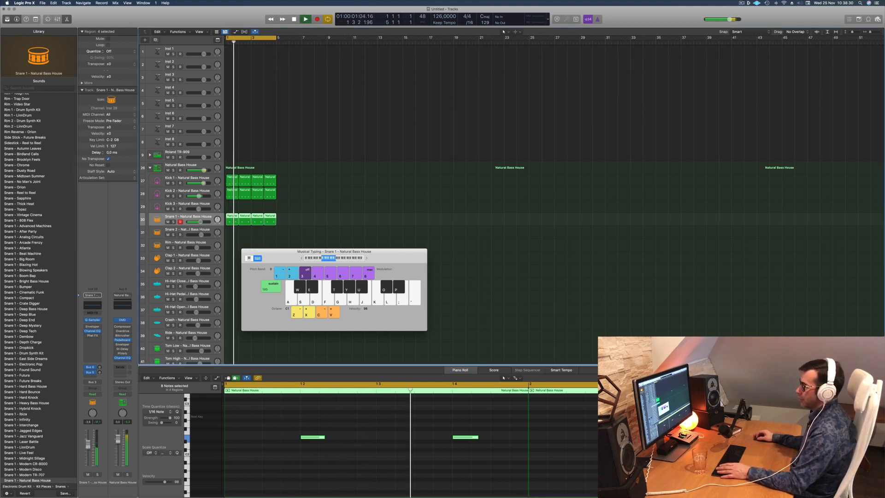
left_click_drag(374, 257, 556, 230)
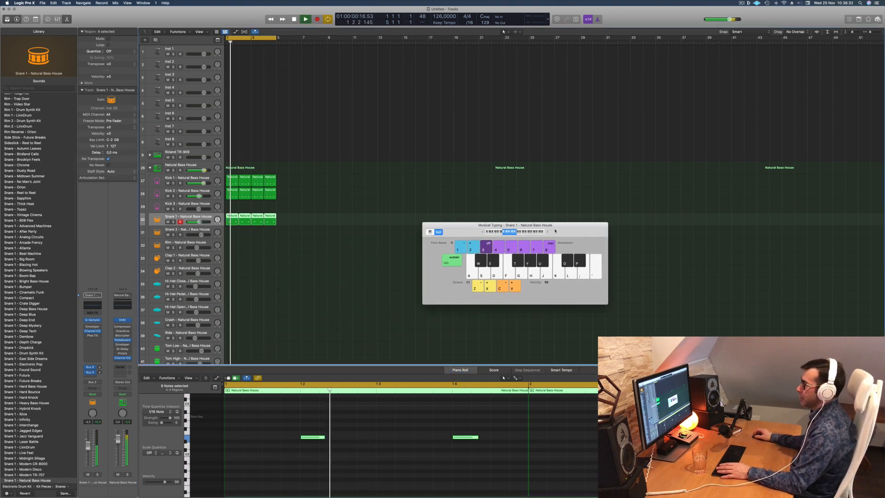
Copy the first Kick 2 region to the Hi-Hat Closed track at bar 1
scroll(262, 219, "down", 2)
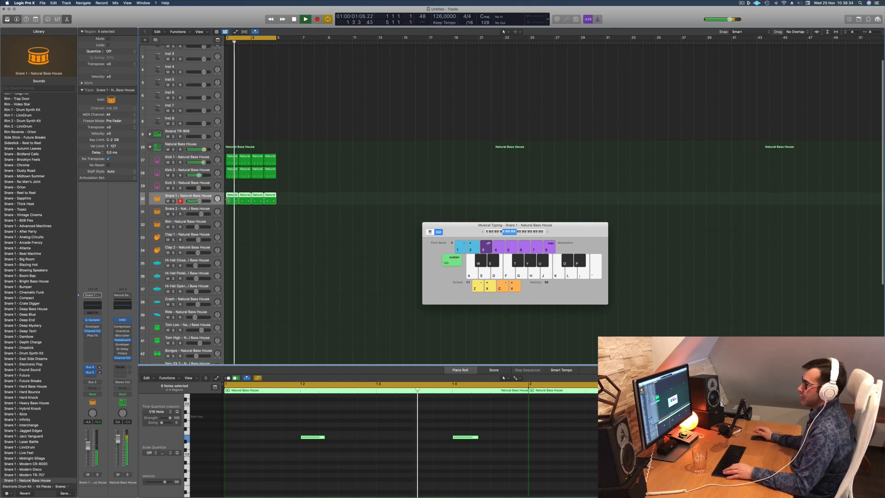
left_click(270, 256)
left_click(231, 174)
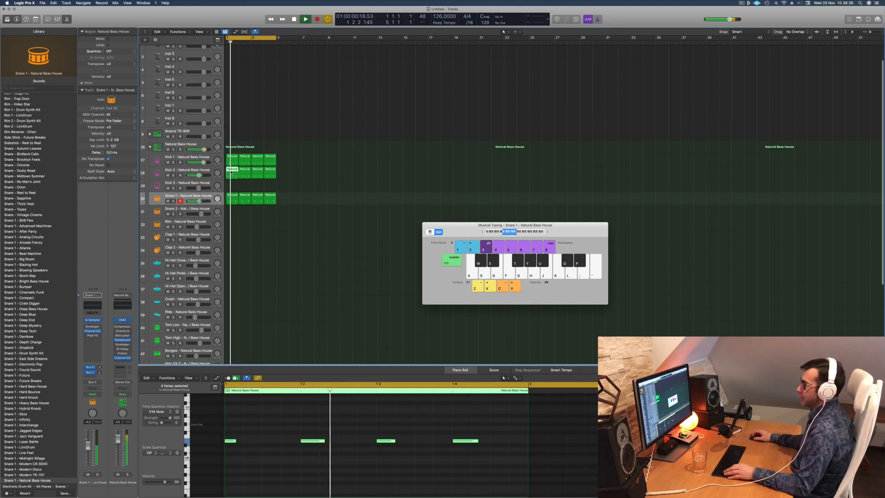
left_click_drag(232, 174, 233, 263)
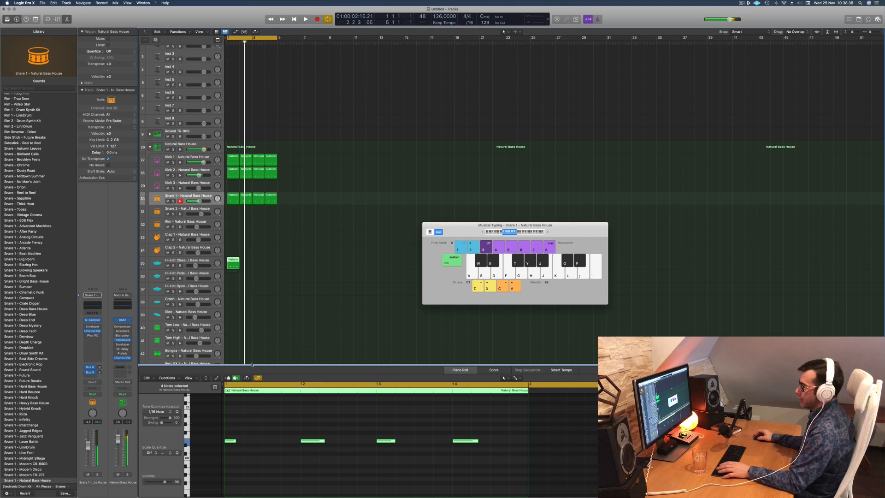
Move the four Hi-Hat Closed notes half a beat later onto the off-beats and play the loop
key("space")
left_click(261, 427)
left_click_drag(234, 429, 535, 464)
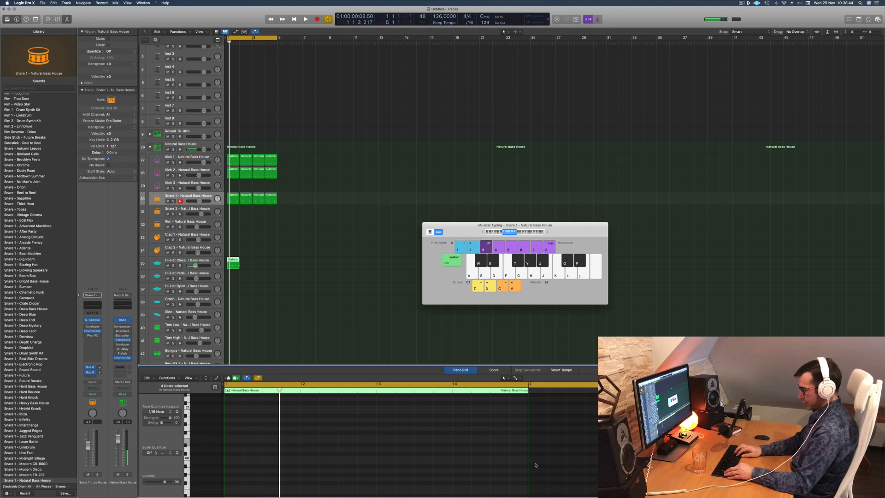
scroll(432, 462, "up", 5)
key("space")
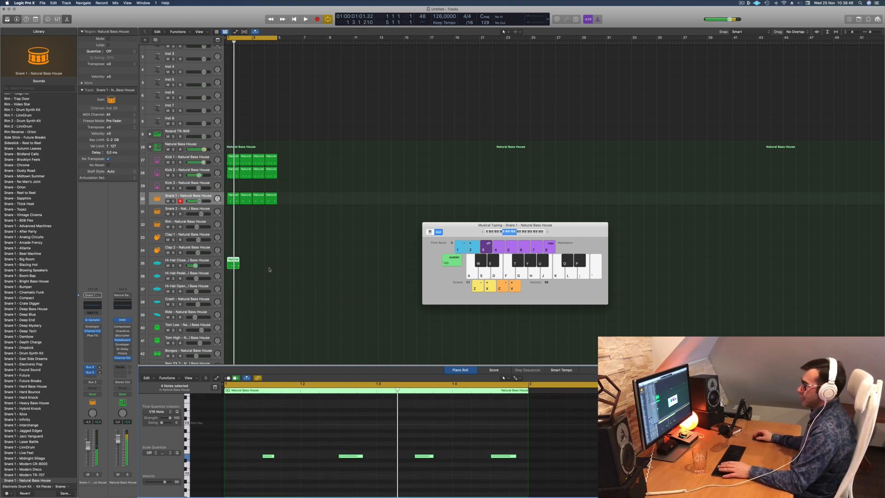
Repeat the Hi-Hat Closed region across bars 1 to 4 and raise its track volume slightly during playback
left_click_drag(231, 262, 271, 265)
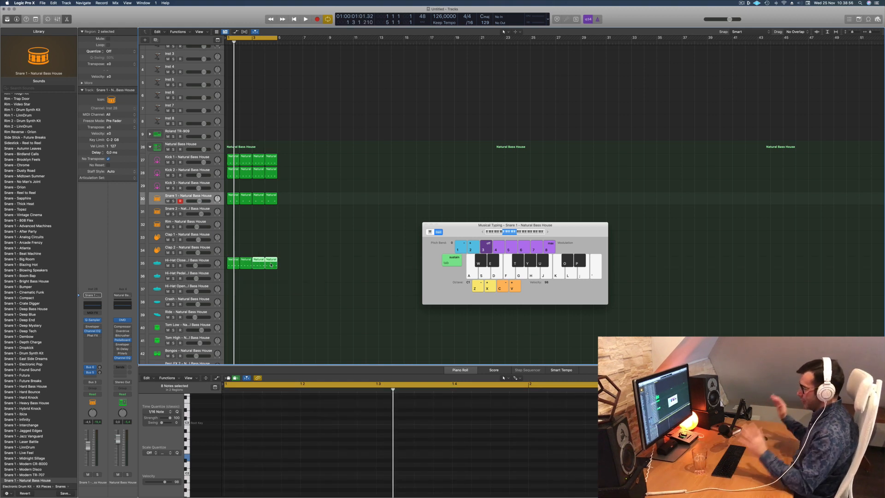
key("space")
key("space")
key("space")
scroll(283, 259, "right", 1)
left_click(175, 261)
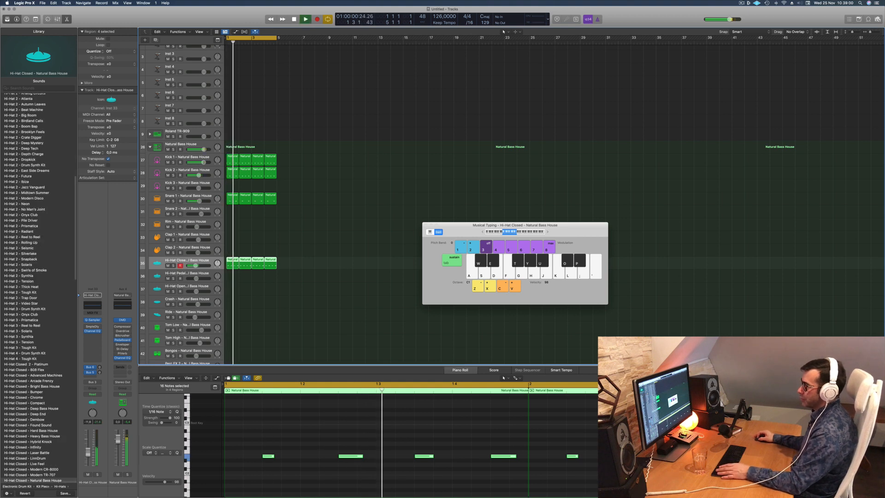
Copy the first Hi-Hat Closed region to the Perc FX 2 track, starting on beat 2 of bar 1
scroll(295, 258, "down", 3)
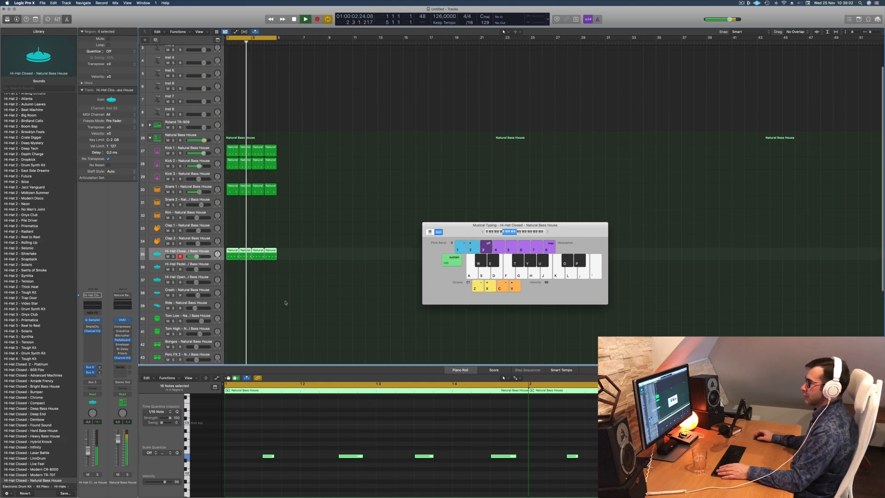
scroll(310, 256, "down", 4)
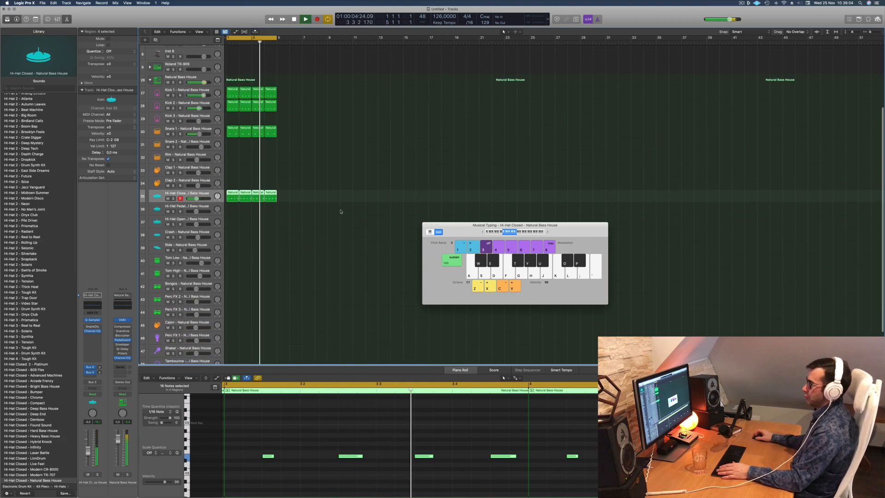
left_click(254, 136)
left_click_drag(233, 175, 234, 276)
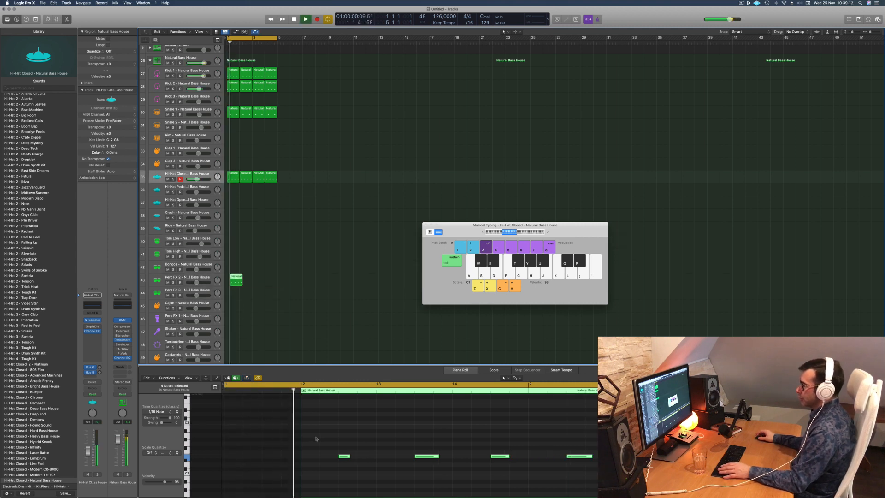
Rework the Perc FX 2 rhythm by shifting the first and last notes by a sixteenth and deleting the second note
scroll(293, 441, "down", 5)
left_click_drag(283, 430, 303, 444)
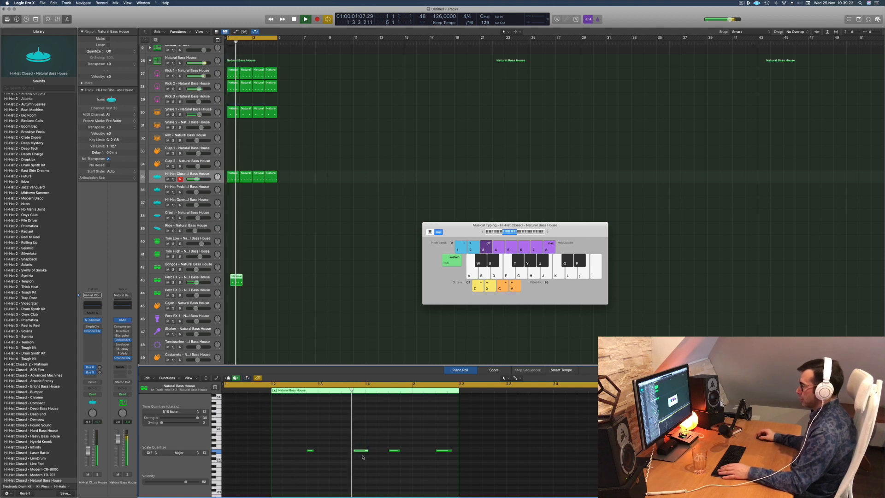
scroll(338, 419, "down", 1)
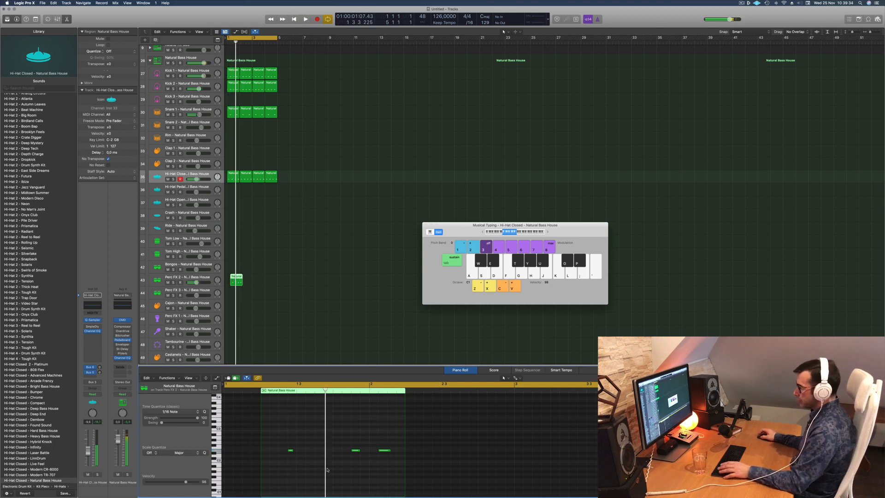
scroll(282, 463, "down", 2)
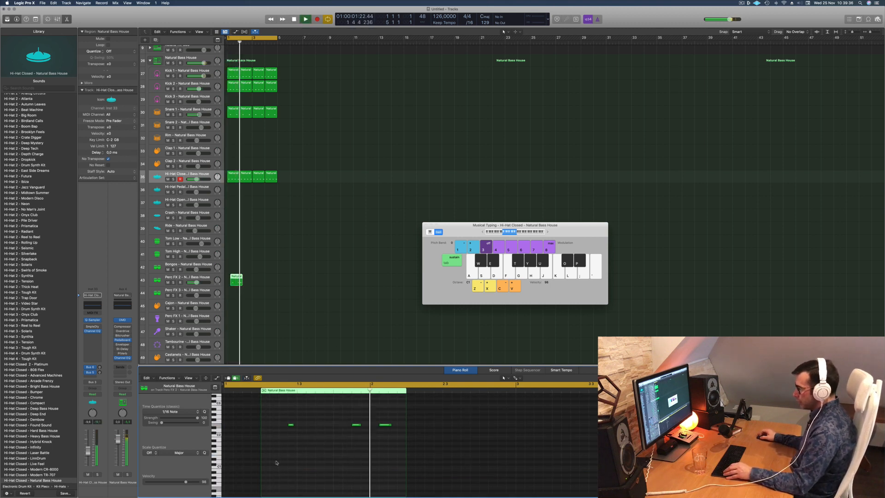
Select the three Perc FX 2 notes and transpose them to a different pitch
scroll(276, 462, "up", 10)
scroll(277, 463, "down", 2)
scroll(277, 461, "up", 5)
scroll(279, 463, "down", 5)
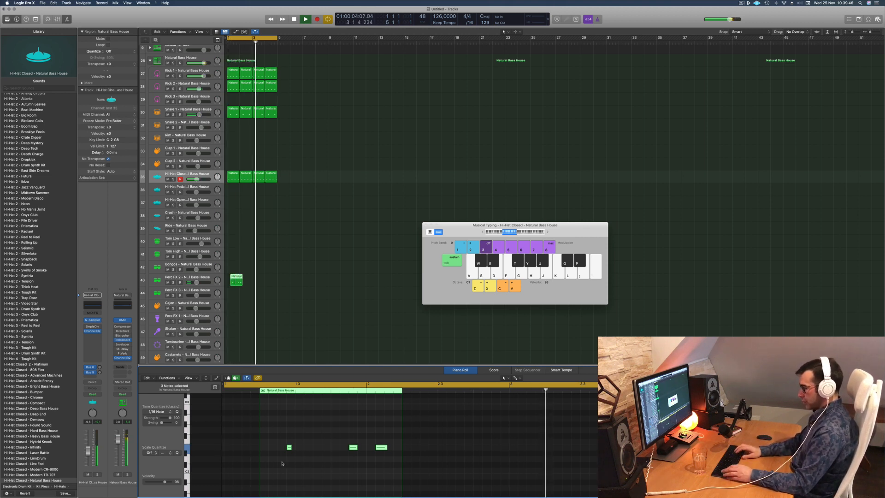
key("Delete")
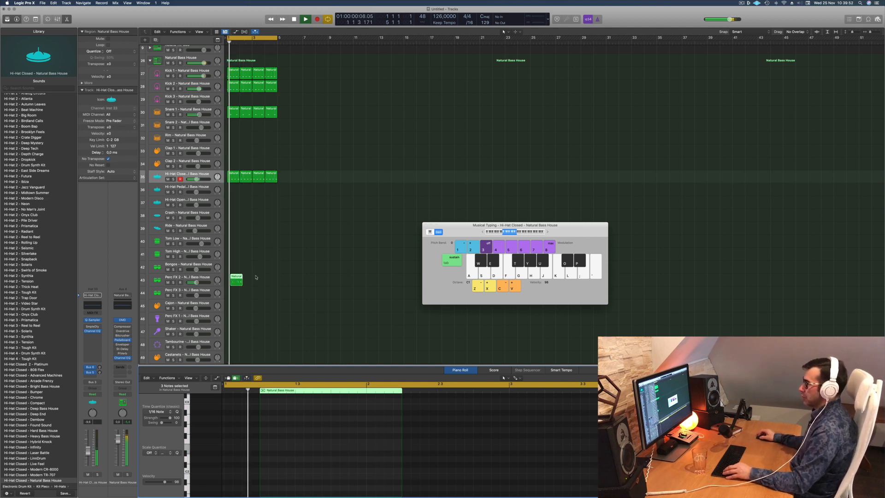
Extend the start of the Perc FX 2 region back to bar 1 without moving its notes
scroll(257, 277, "up", 5)
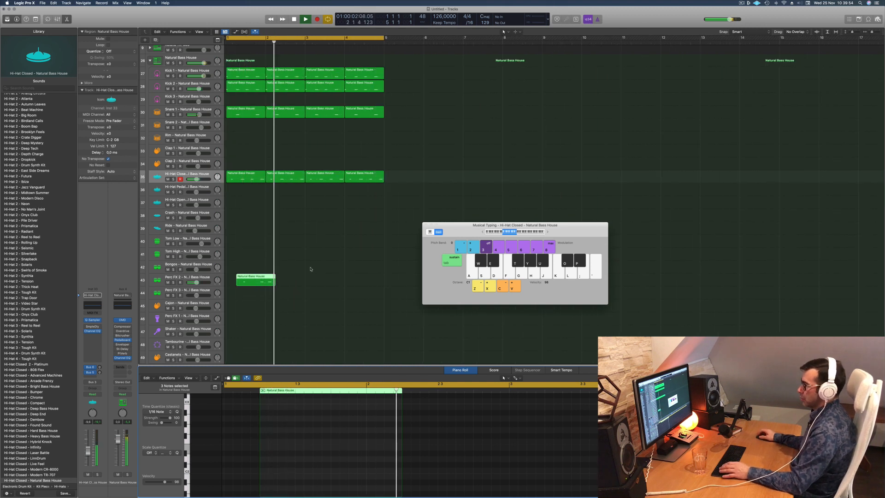
left_click(263, 279)
key("space")
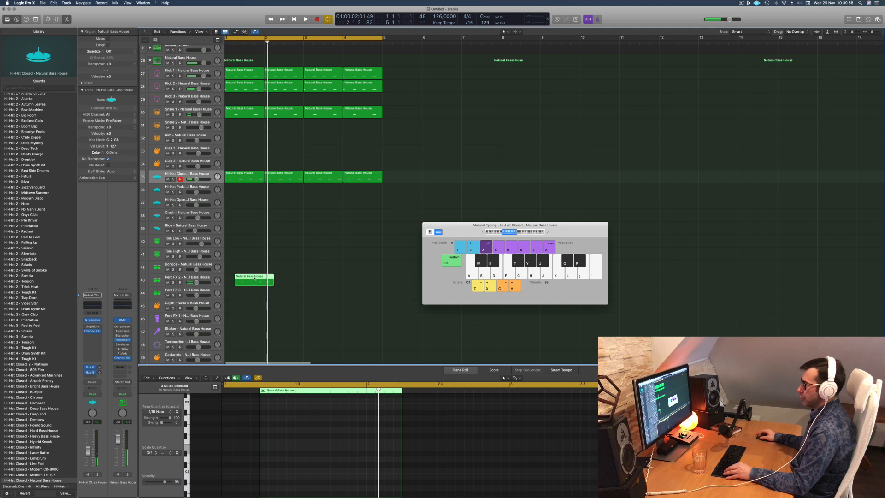
scroll(254, 278, "right", 1)
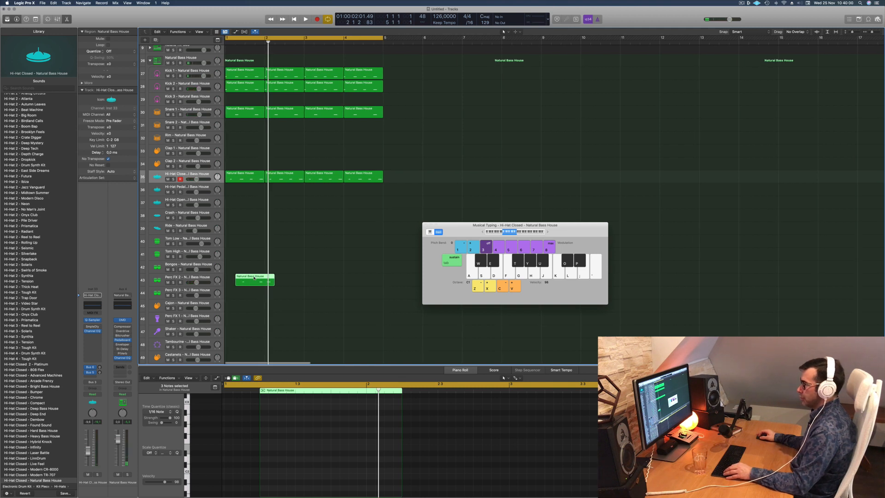
left_click_drag(234, 284, 228, 283)
Reopen the Perc FX 2 region's notes and copy the last note to the second sixteenth of bar 1
key("space")
double_click(246, 278)
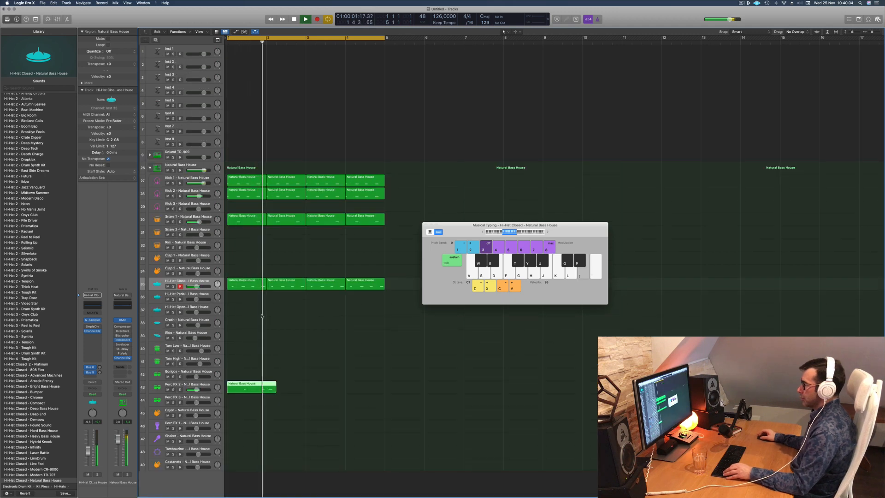
key("semicolon")
double_click(251, 386)
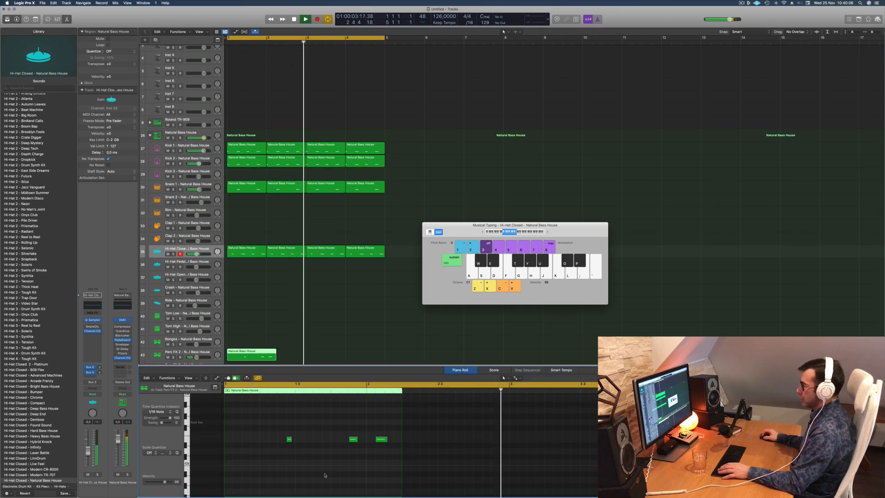
left_click_drag(381, 440, 238, 441)
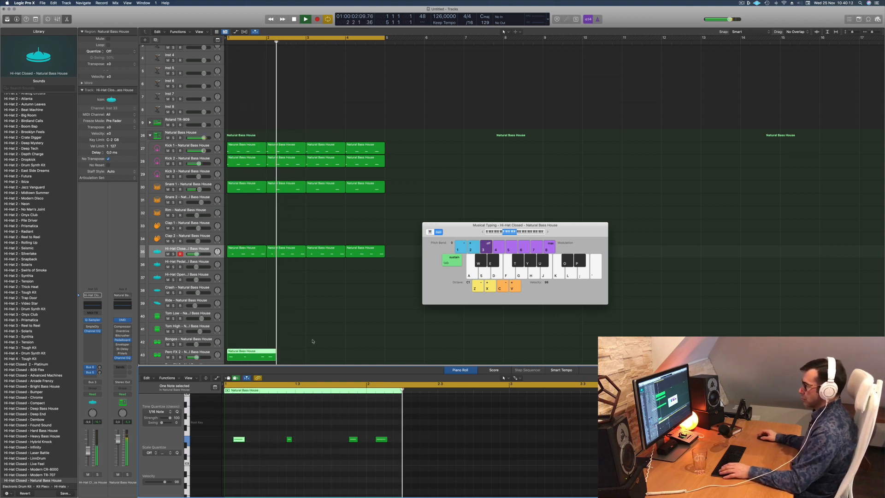
Trim the Perc FX 2 region to one bar and copy it across bars 2 to 4
left_click(266, 353)
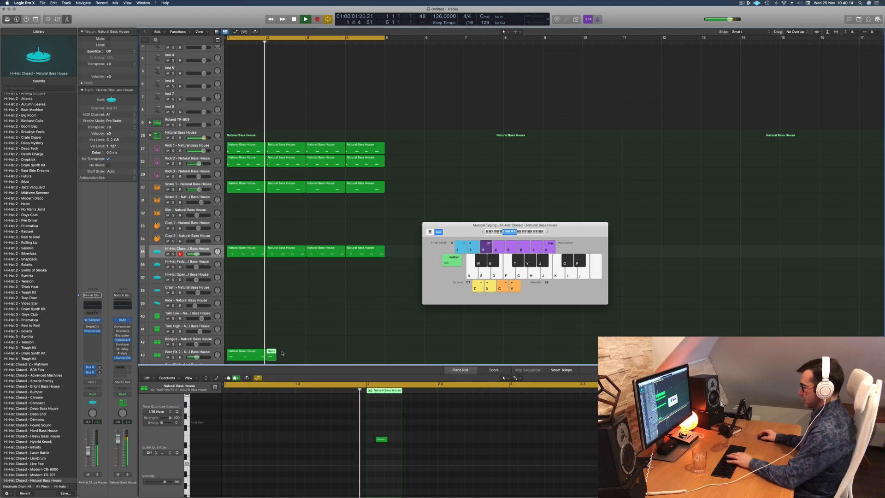
left_click_drag(246, 356, 336, 356)
left_click(256, 356, "shift")
key("space")
key("space")
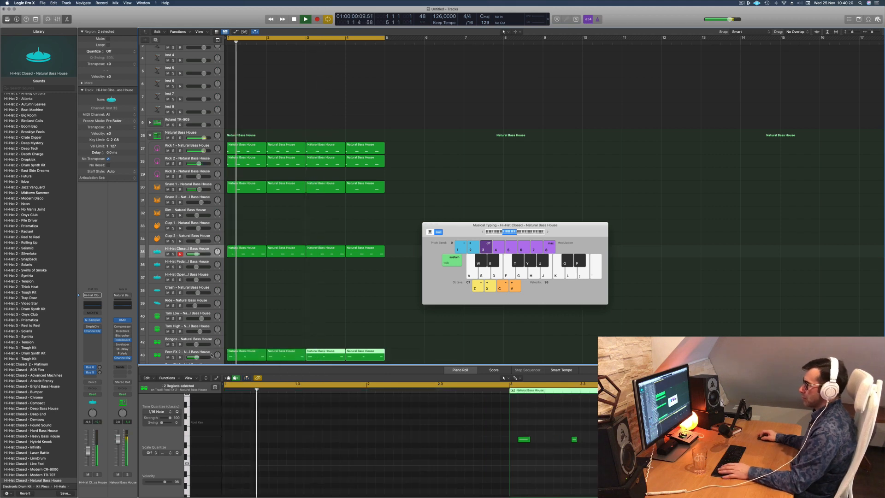
Select the Perc FX 2 track and play back the four-bar loop
left_click(162, 352)
key("space")
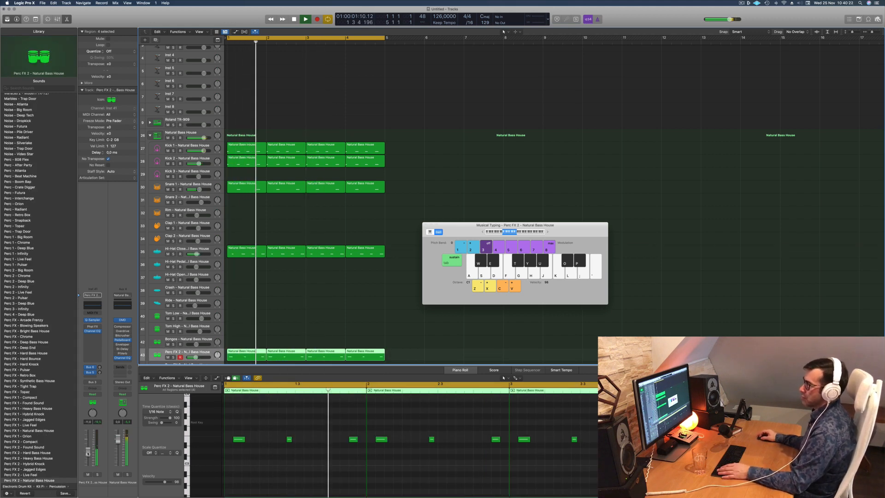
scroll(278, 295, "down", 5)
key("space")
key("space")
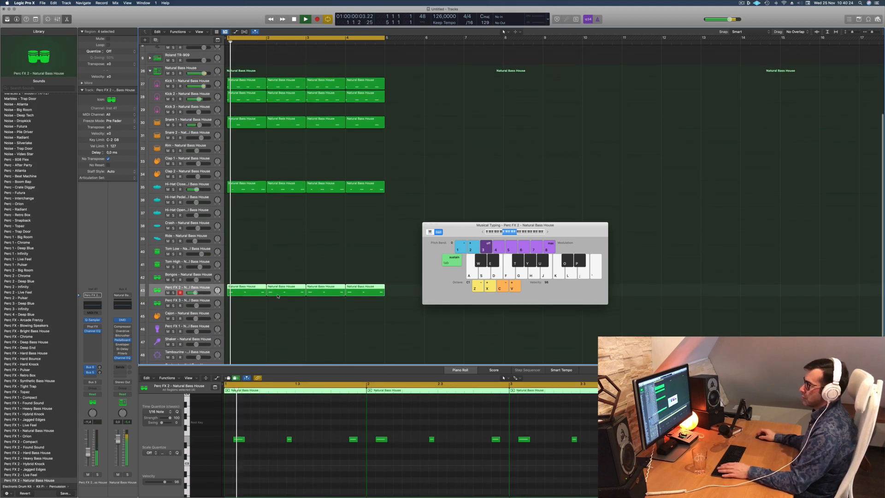
scroll(278, 293, "down", 3)
scroll(273, 291, "down", 1)
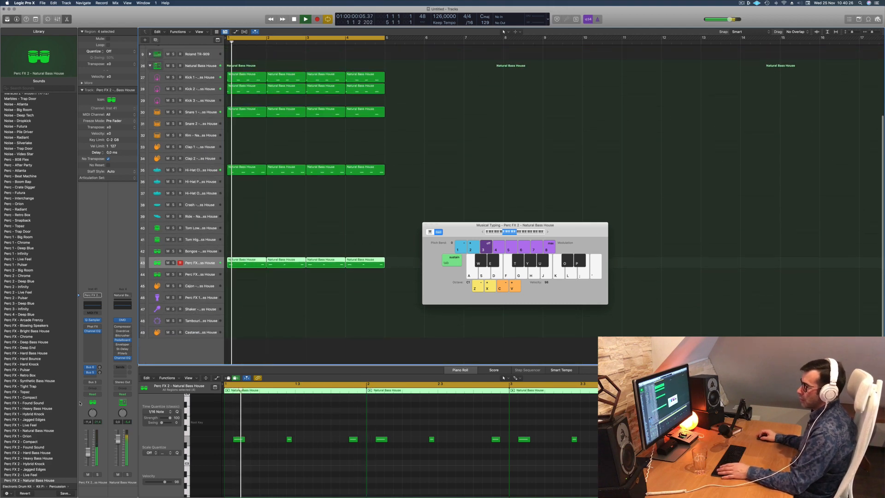
Raise the Perc FX 2 track's two bus send levels while listening to the loop
left_click(99, 367)
key("space")
key("space")
left_click_drag(99, 367, 100, 363)
key("space")
key("space")
key("space")
key("space")
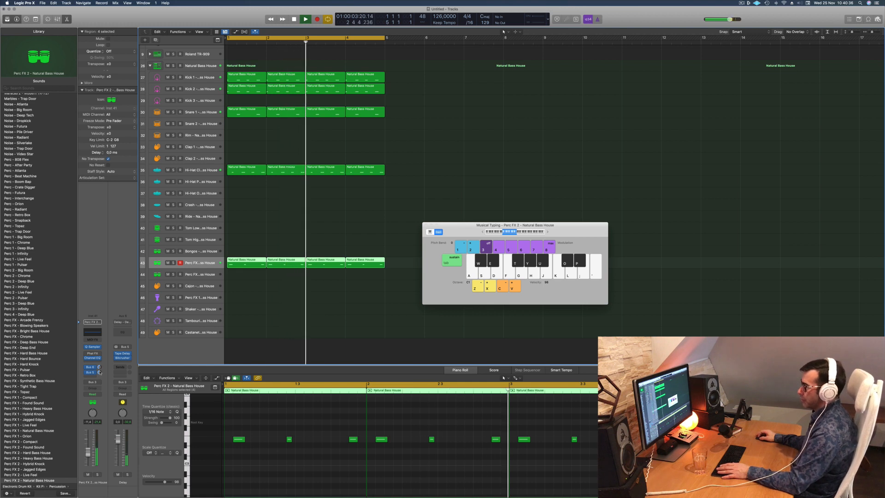
left_click_drag(100, 372, 100, 371)
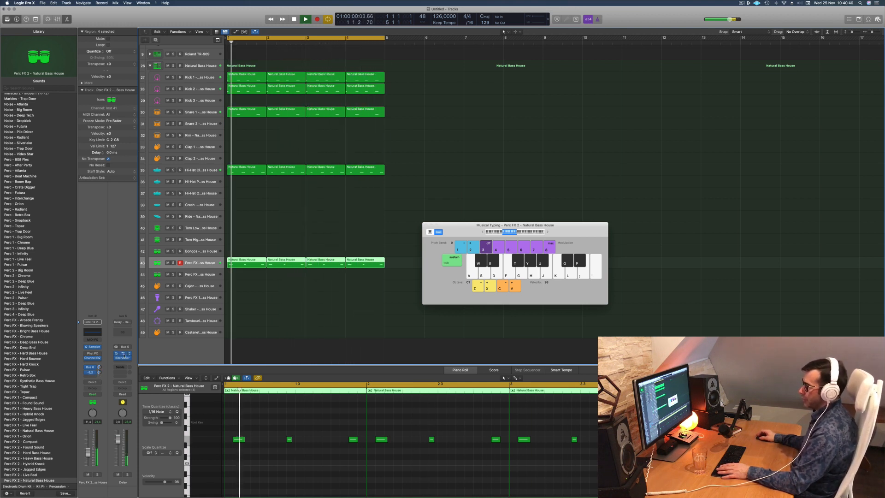
Open Tape Delay on the delay bus, try the 1/16 Note Slap preset with 100% wet and readjust the Perc FX 2 delay send
left_click(122, 354)
left_click(294, 90)
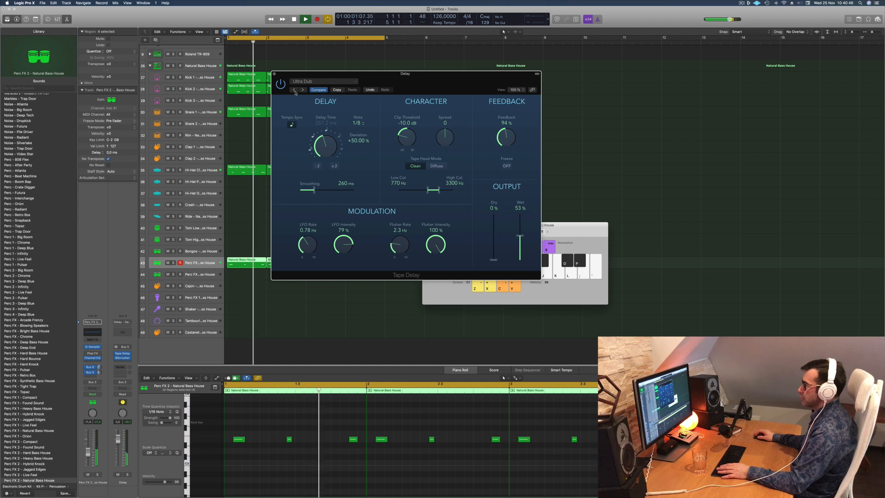
left_click(294, 90)
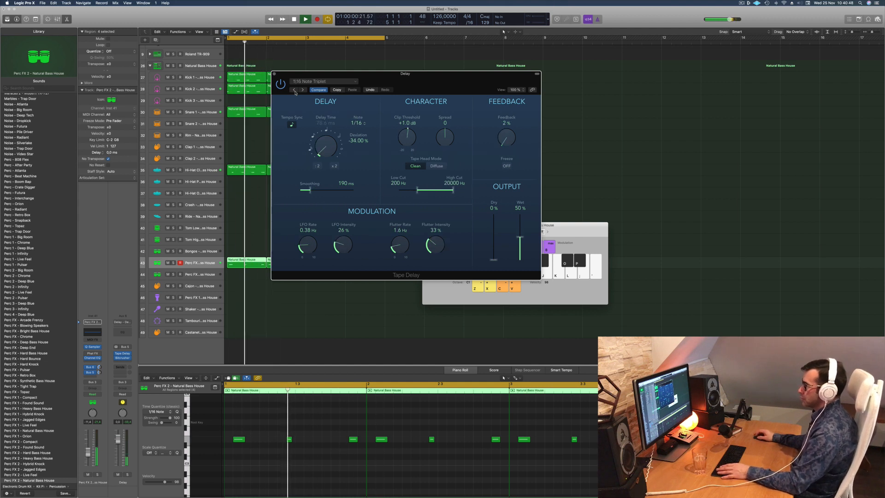
left_click(295, 90)
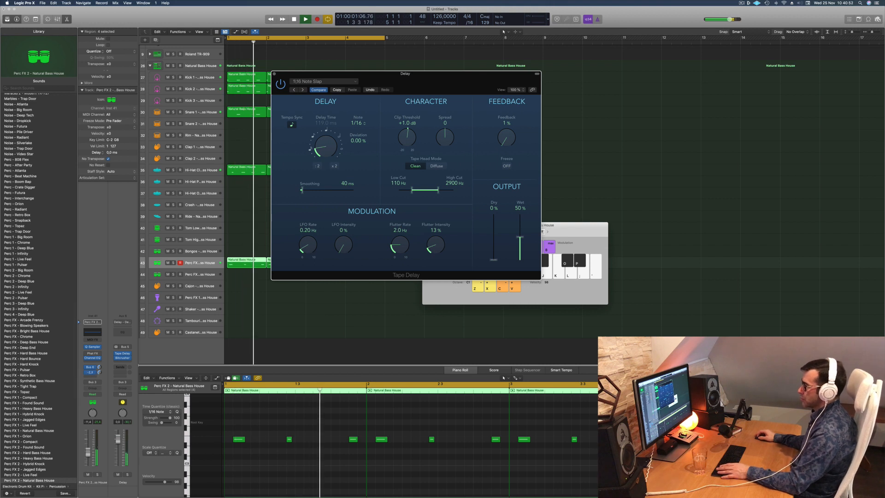
left_click_drag(100, 372, 101, 364)
left_click_drag(520, 237, 527, 179)
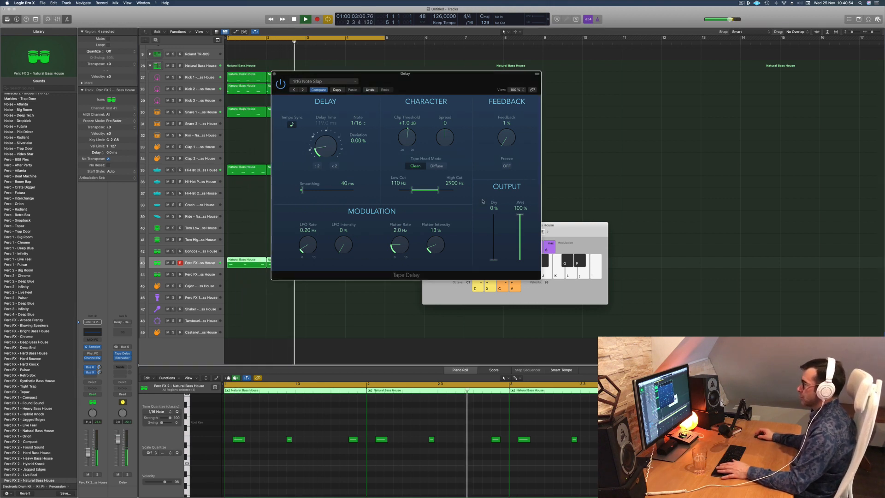
Load Tape Delay's 1/8 Note Triplet preset and set its wet output to 100%
left_click(293, 90)
left_click(294, 90)
left_click(295, 90)
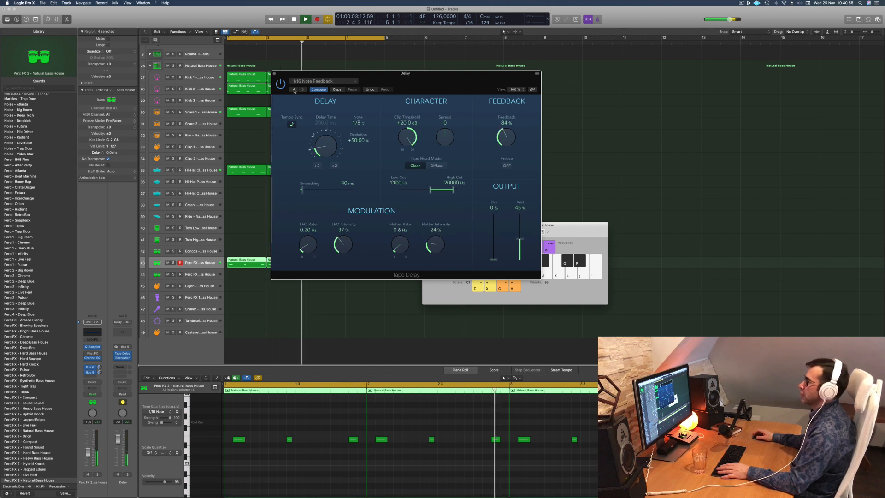
left_click(294, 90)
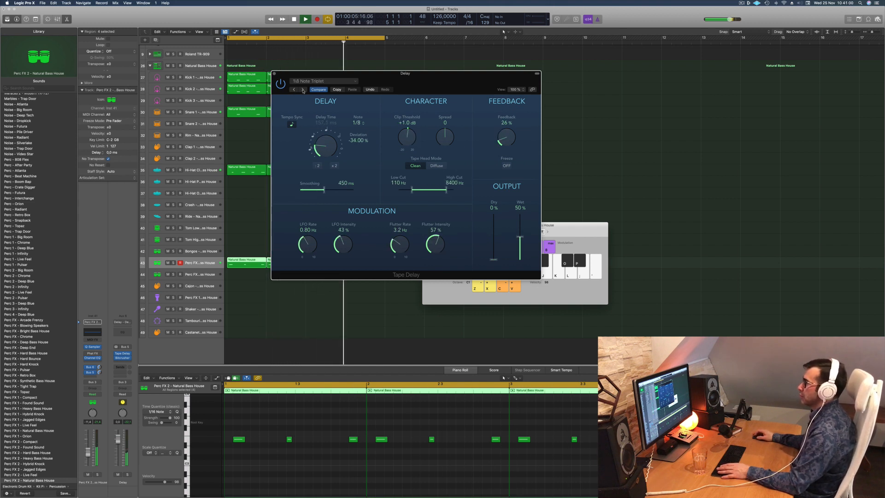
left_click_drag(433, 79, 453, 80)
left_click_drag(540, 237, 544, 188)
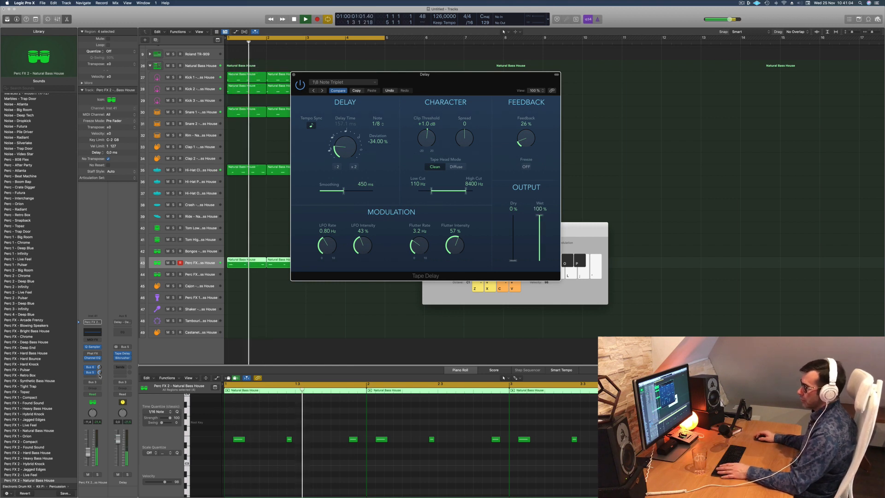
Readjust the Perc FX 2 delay send, close Tape Delay and replay the loop with its regions deselected
left_click_drag(100, 372, 99, 368)
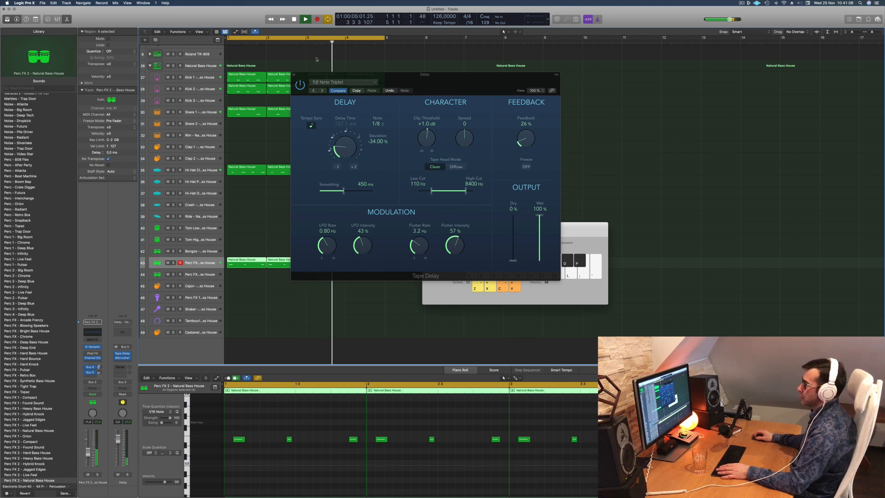
left_click(293, 75)
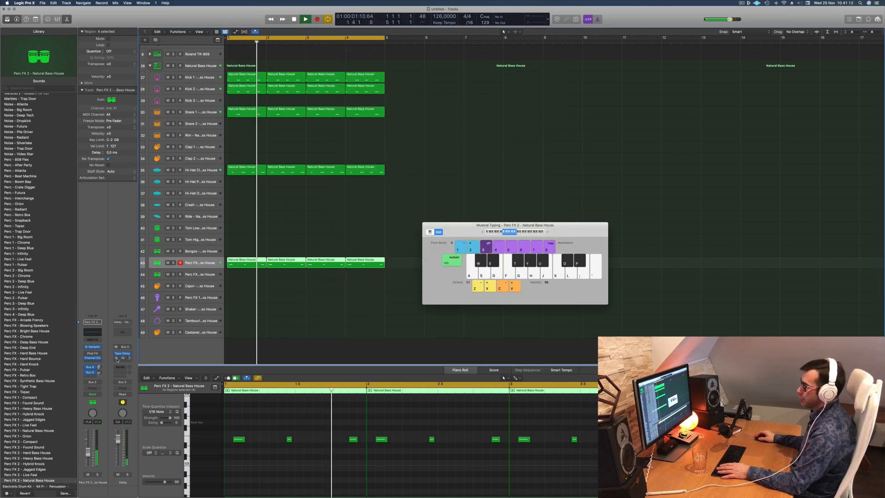
key("Return")
scroll(260, 235, "down", 1)
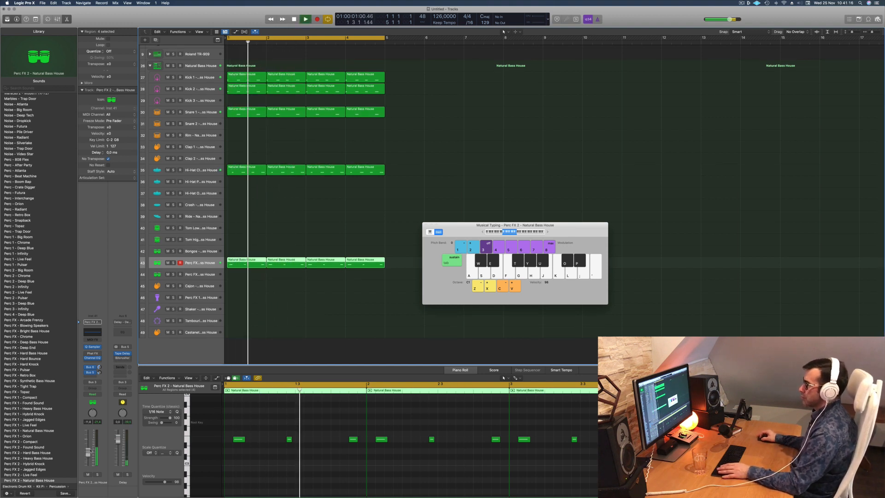
left_click(234, 274)
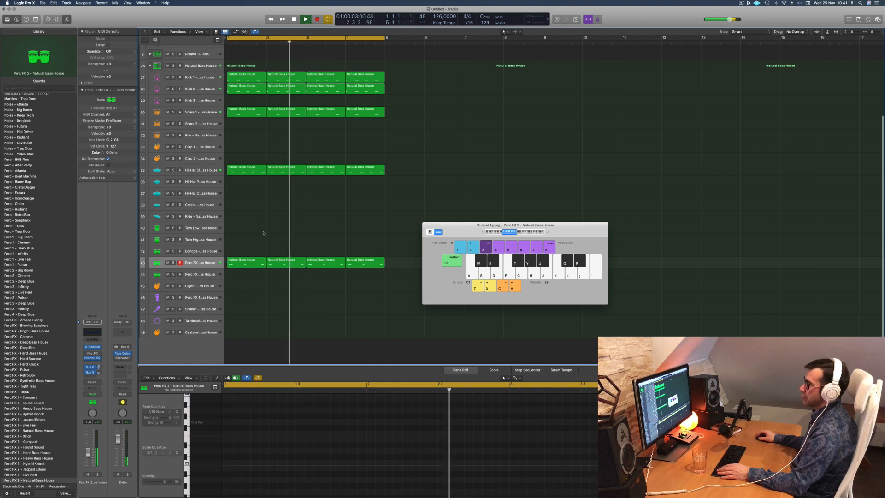
key("space")
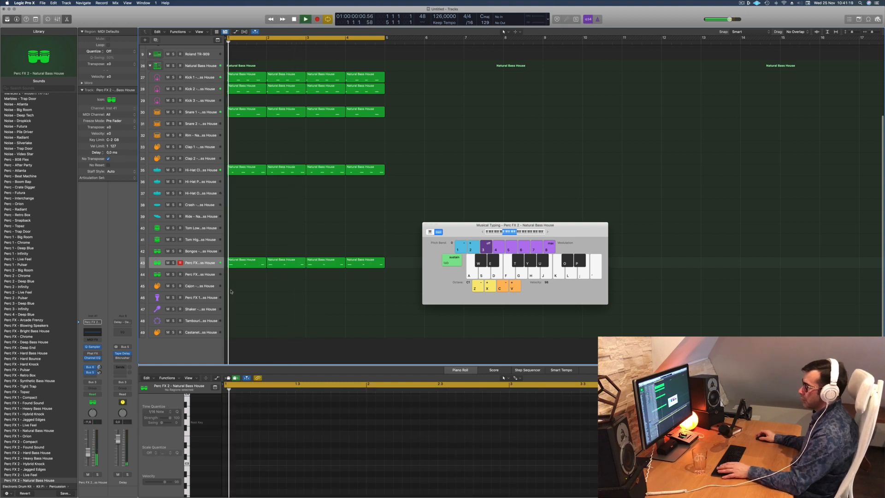
Copy the bar 1 closed hi-hat region to the Perc FX 1 track and transpose its four notes to a different pitch
left_click(246, 171)
left_click_drag(247, 171, 232, 299)
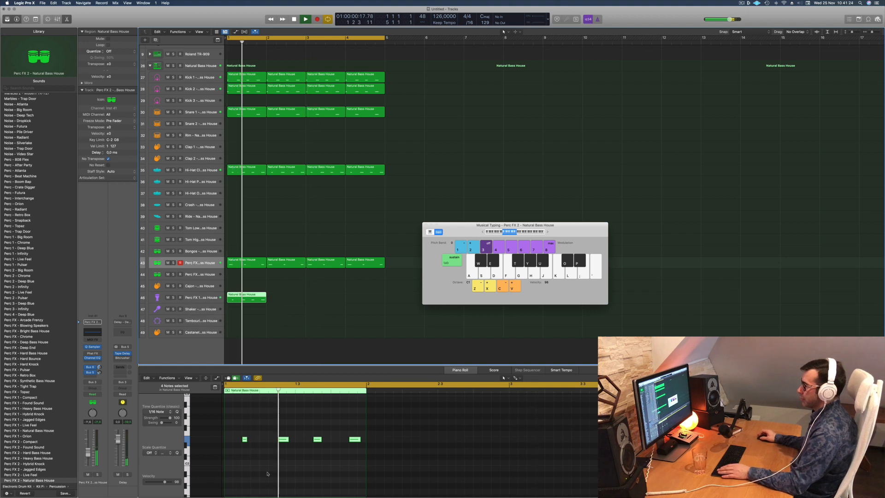
left_click_drag(238, 428, 353, 457)
key("Delete")
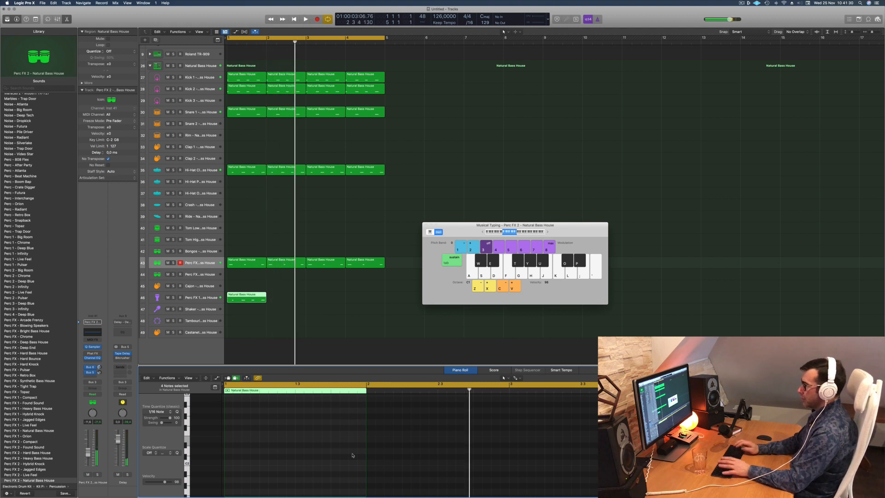
key("super+z")
Copy the Perc FX 1 region across bars 2 to 4, select its track and play the loop
left_click_drag(245, 296, 315, 300)
key("super+Left")
key("super+Left")
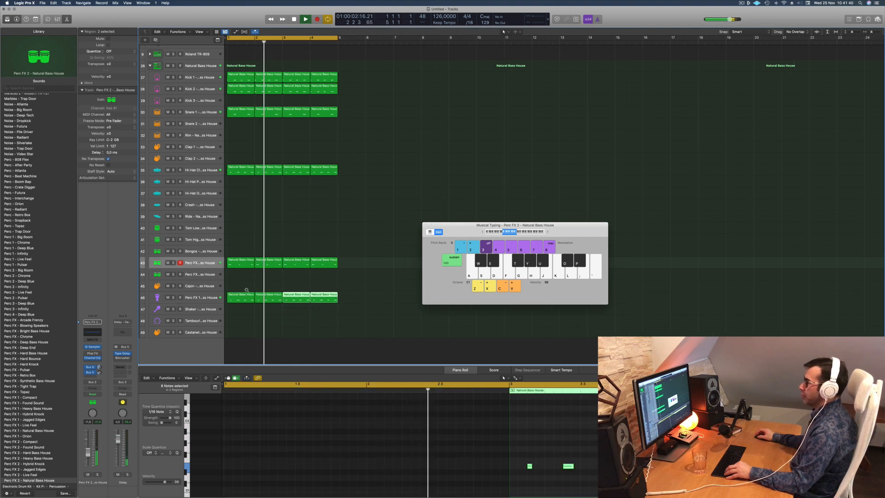
left_click(188, 299)
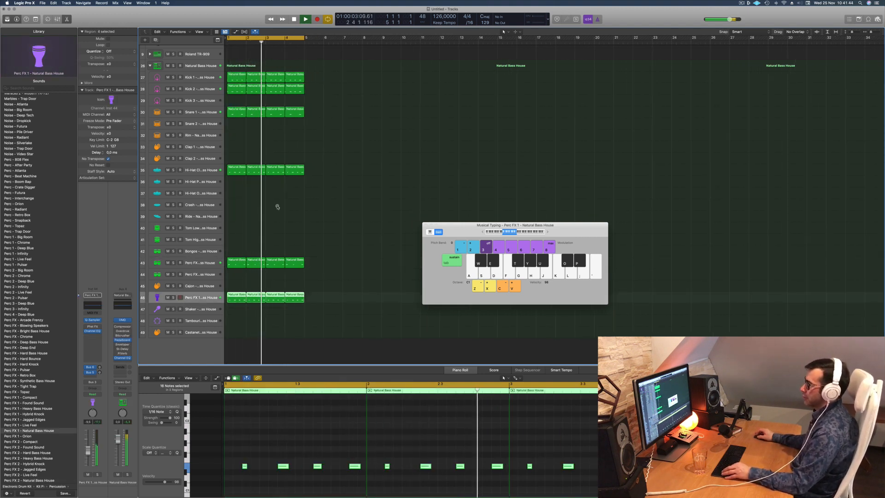
key("super+Right")
key("super+Right")
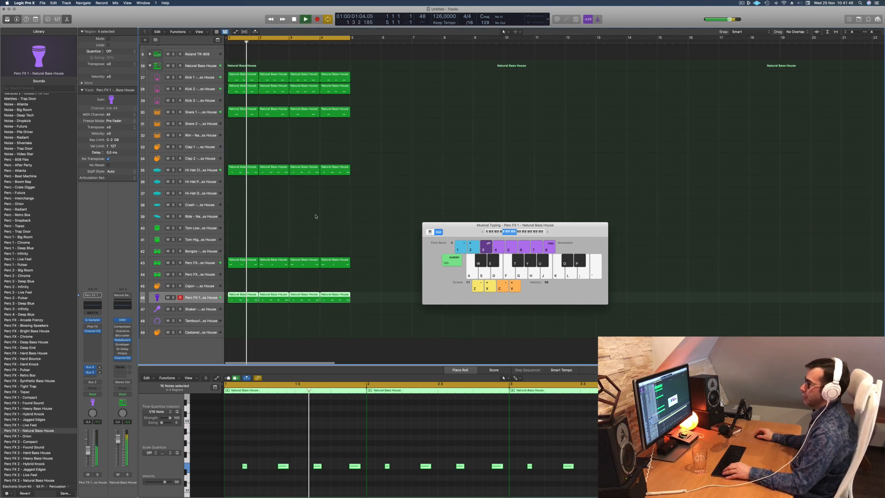
key("space")
key("space")
Copy the bar 1 Perc FX 1 region to the Ride track and transpose its four notes to a different pitch
left_click_drag(240, 292, 244, 222)
left_click_drag(242, 455, 411, 479)
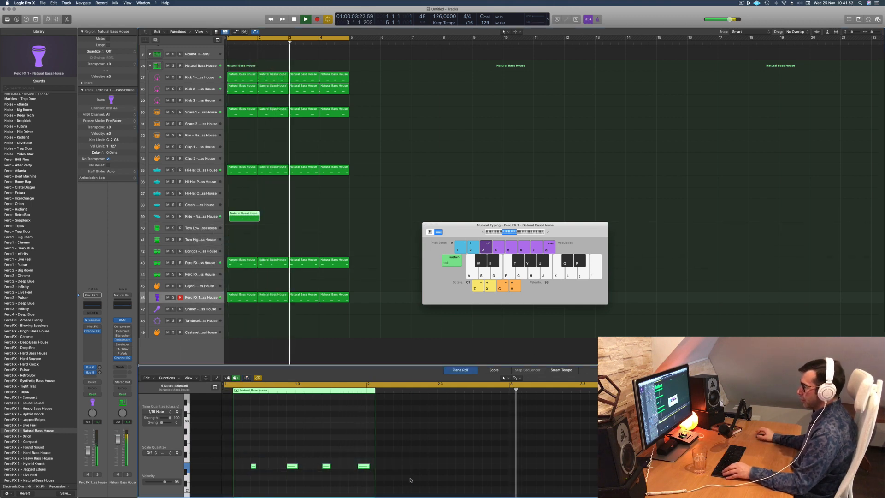
key("Return")
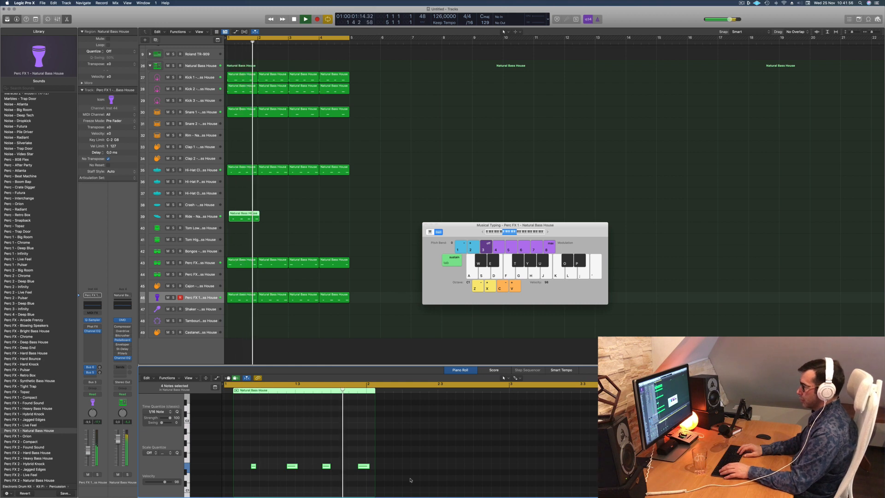
key("space")
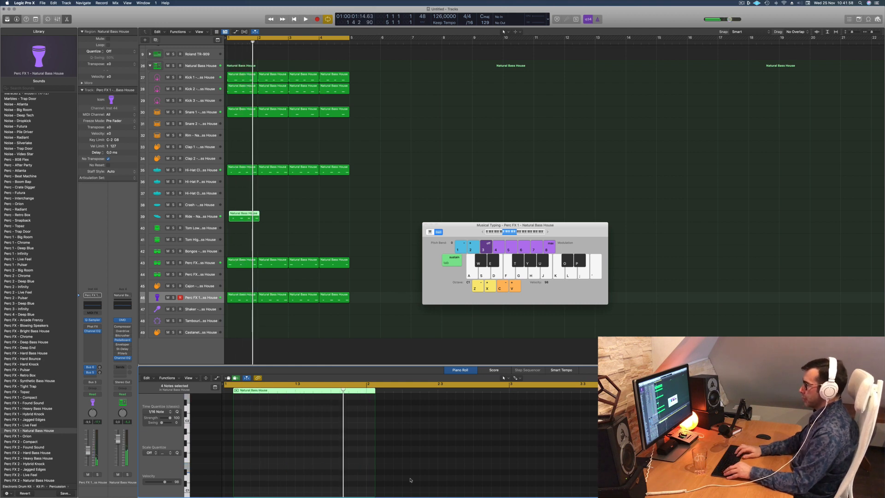
key("Return")
key("space")
key("Return")
Reopen the Ride region's notes and shift all four an eighth note earlier
double_click(247, 213)
key("Return")
double_click(245, 303)
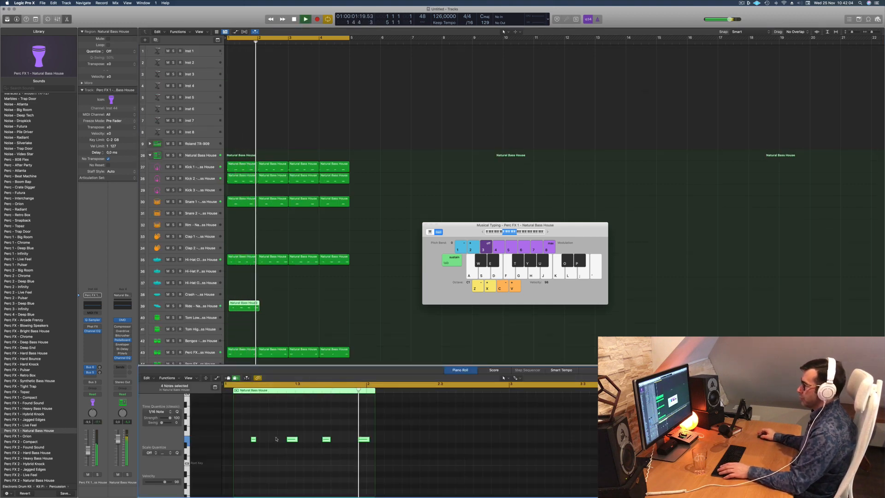
left_click_drag(250, 429, 438, 469)
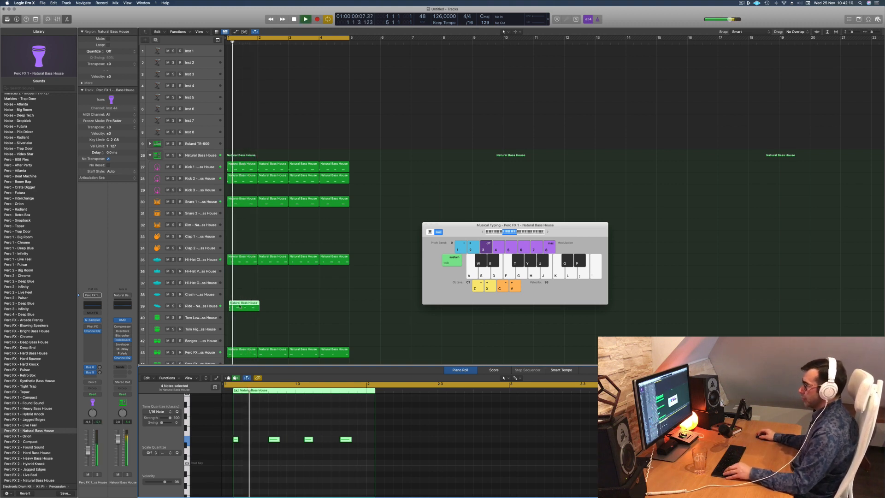
left_click_drag(241, 305, 270, 308)
key("space")
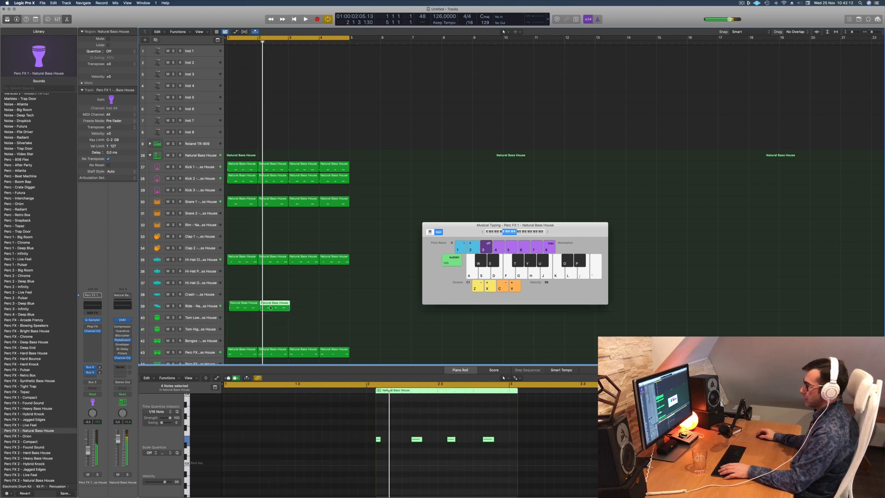
key("super+z")
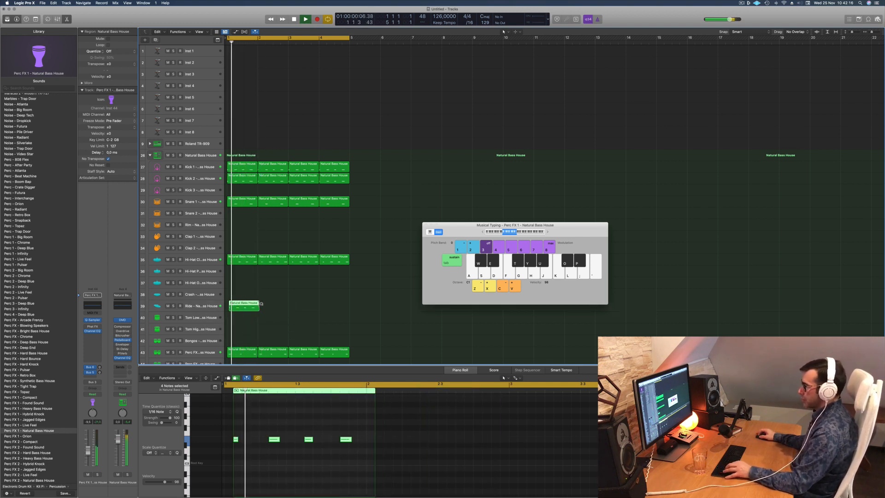
Fit the Ride region exactly to bar 1, copy it across bars 2 to 4 and select the Ride track
left_click(257, 306)
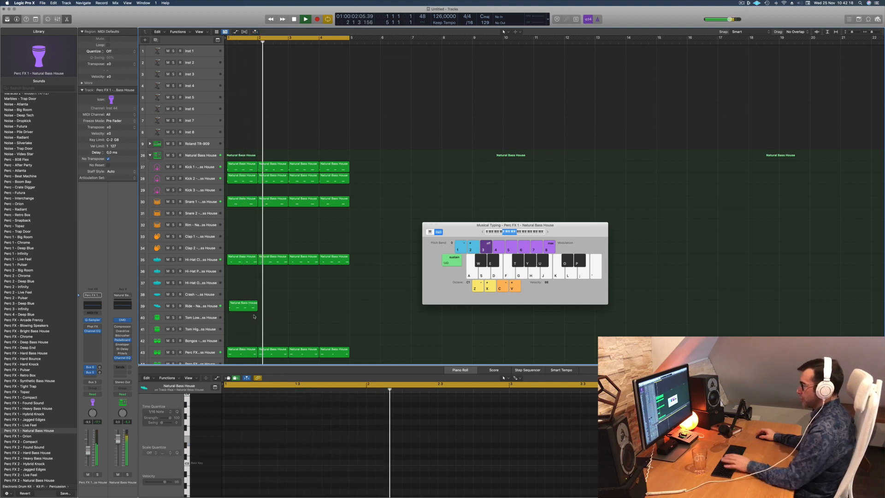
left_click(242, 307)
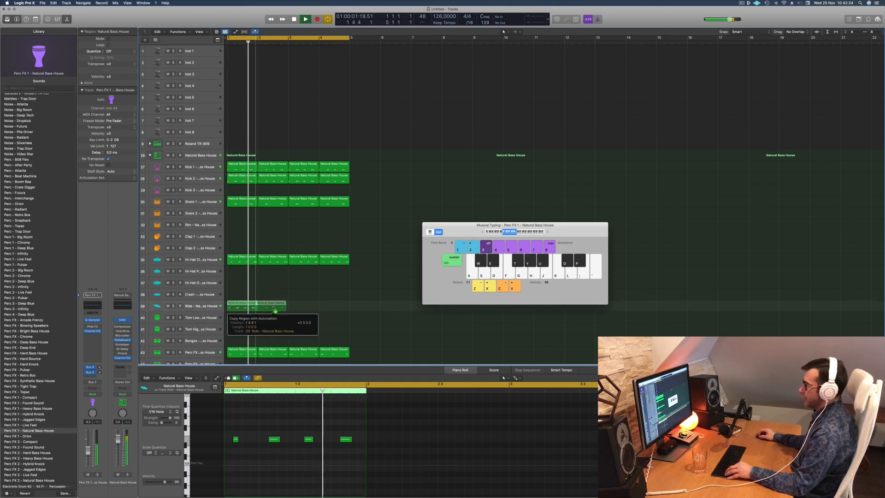
left_click_drag(275, 308, 307, 309)
key("Return")
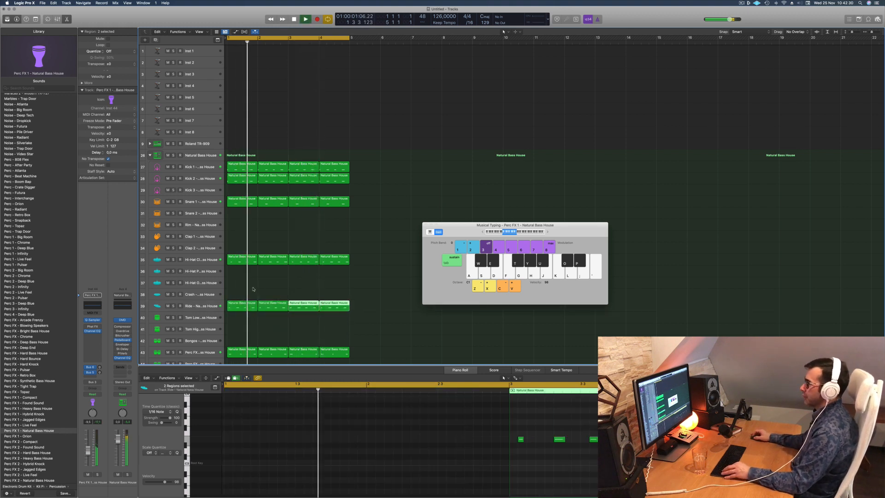
scroll(253, 290, "left", 3)
left_click(202, 306)
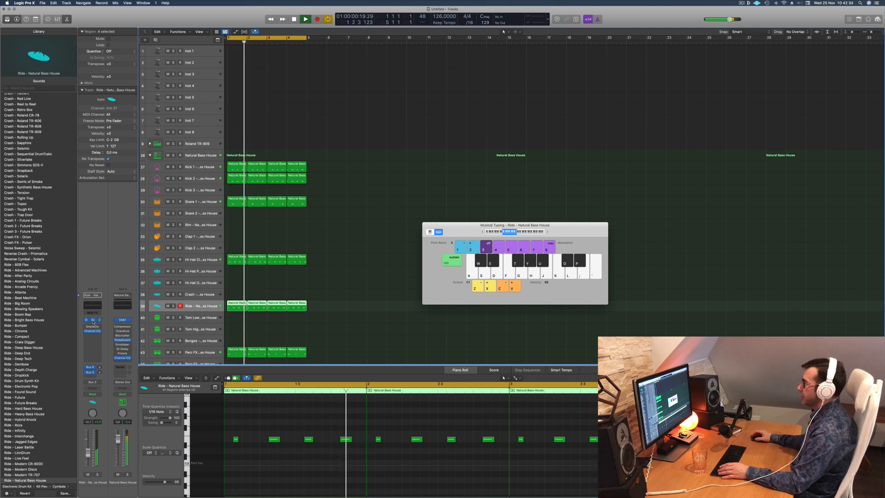
Try a lower coarse pitch for the Ride in Quick Sampler, restore the original tuning and close the plug-in
left_click(93, 320)
left_click_drag(411, 74, 419, 105)
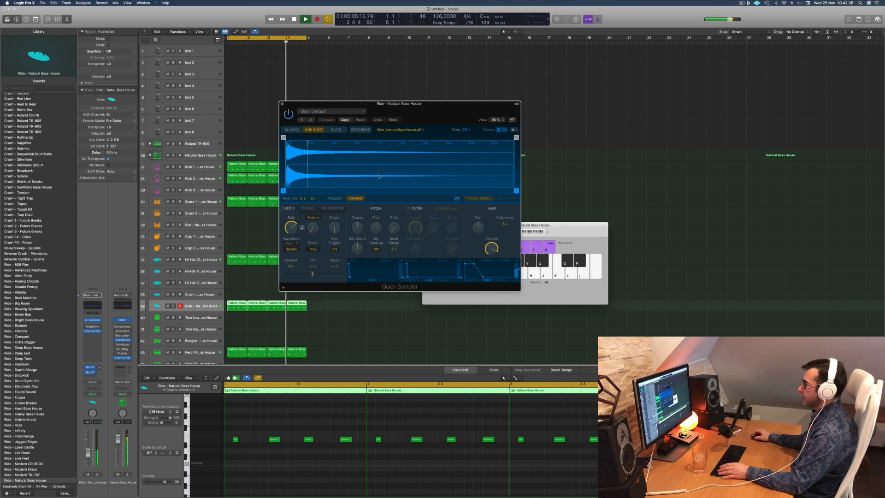
left_click_drag(360, 215, 360, 237)
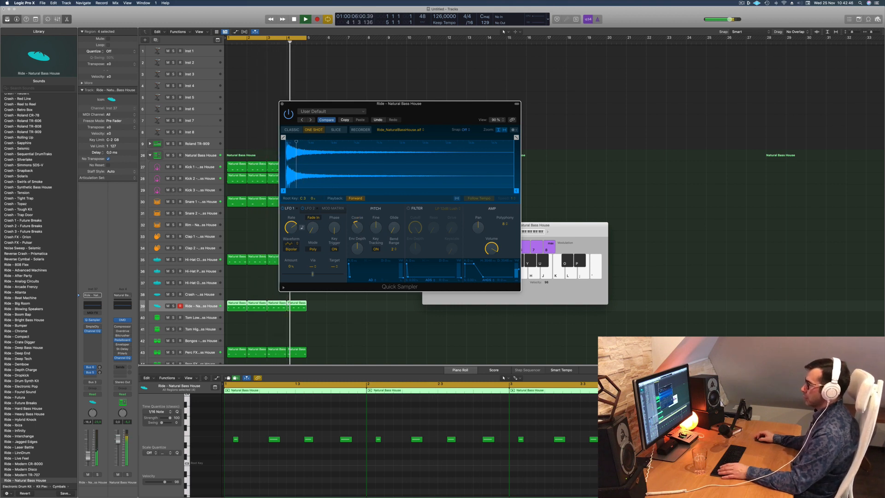
left_click_drag(359, 229, 359, 218)
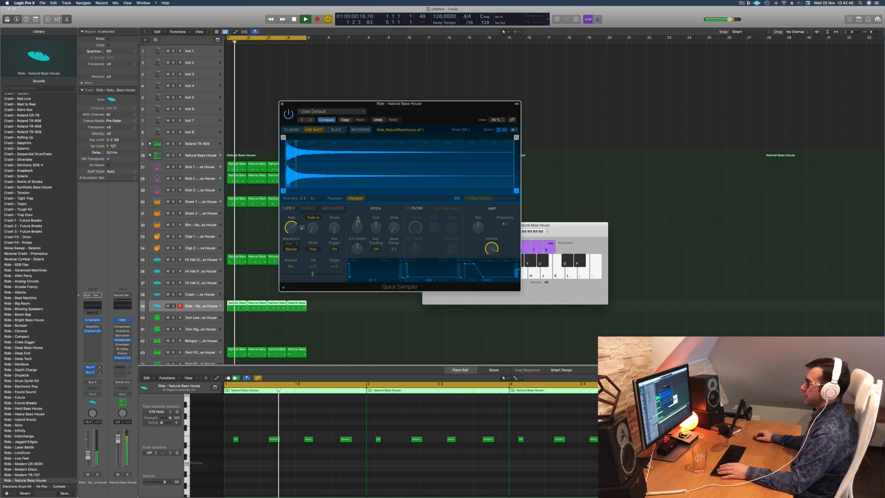
left_click_drag(391, 103, 392, 104)
left_click(283, 103)
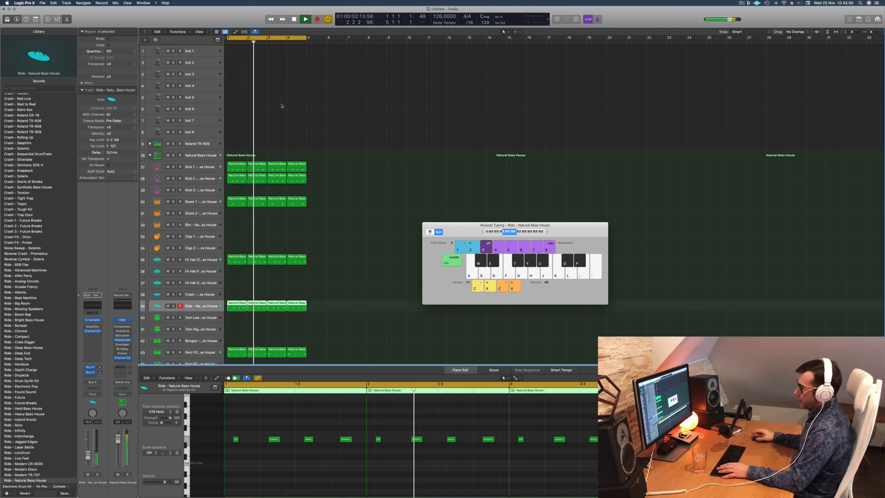
left_click(236, 439)
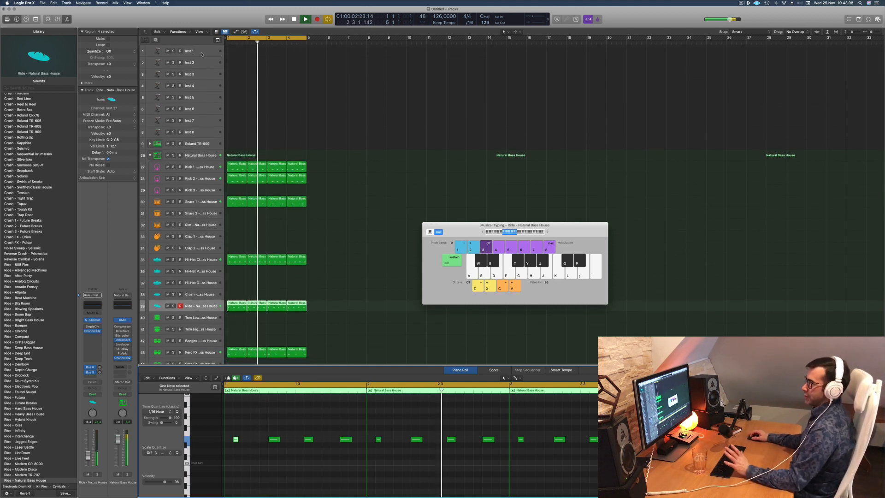
Repeat the four-bar drum loop three more times to fill bars 1 to 16 and extend the cycle range to bar 17
left_click(202, 53)
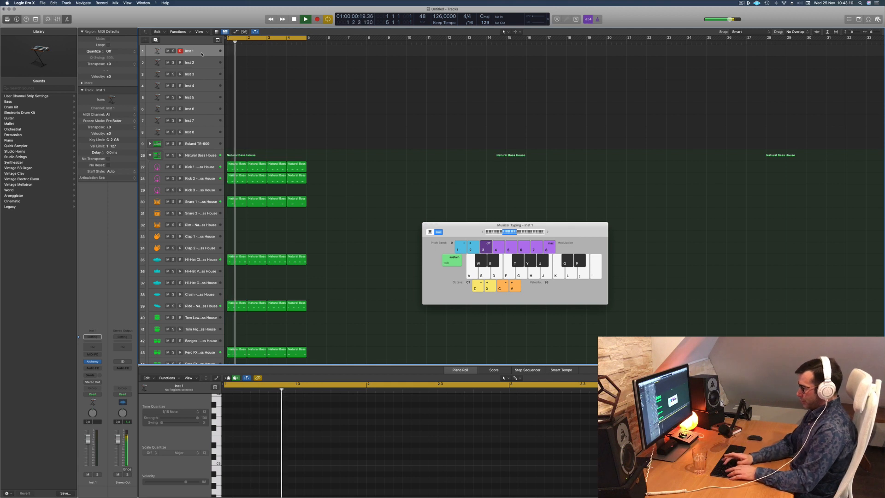
key("super+r")
key("super+r")
key("super+r")
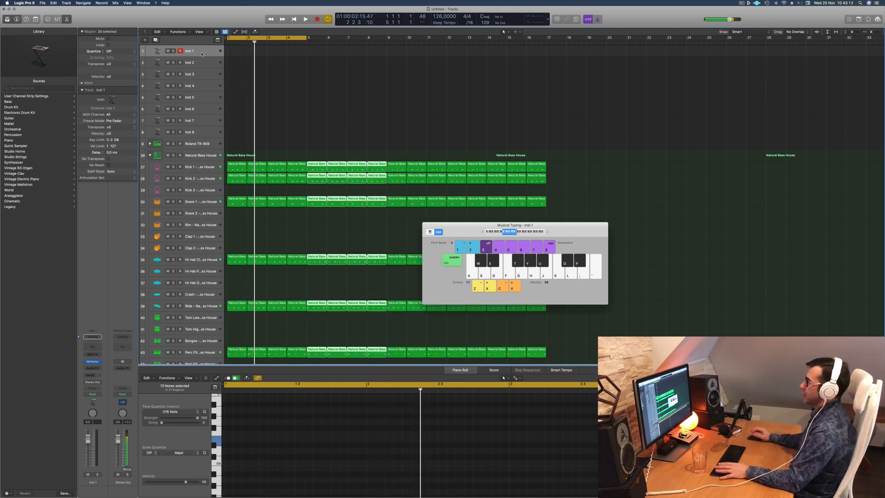
left_click_drag(321, 40, 545, 55)
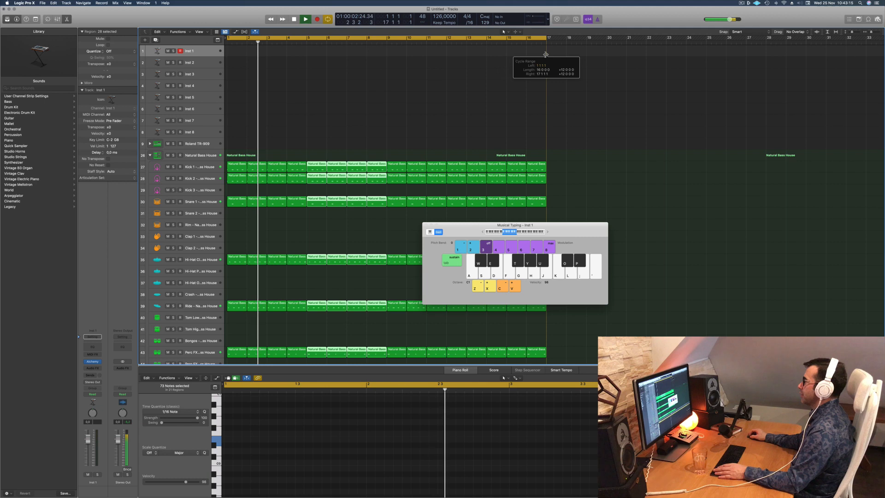
Boost the 75 Hz low shelf of Kick 2's Channel EQ by 7.3 dB and close the EQ
left_click(211, 178)
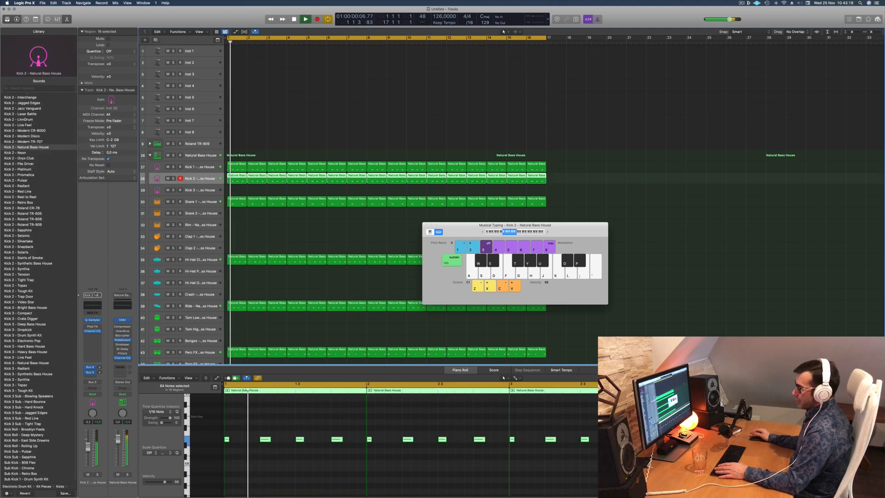
left_click(95, 306)
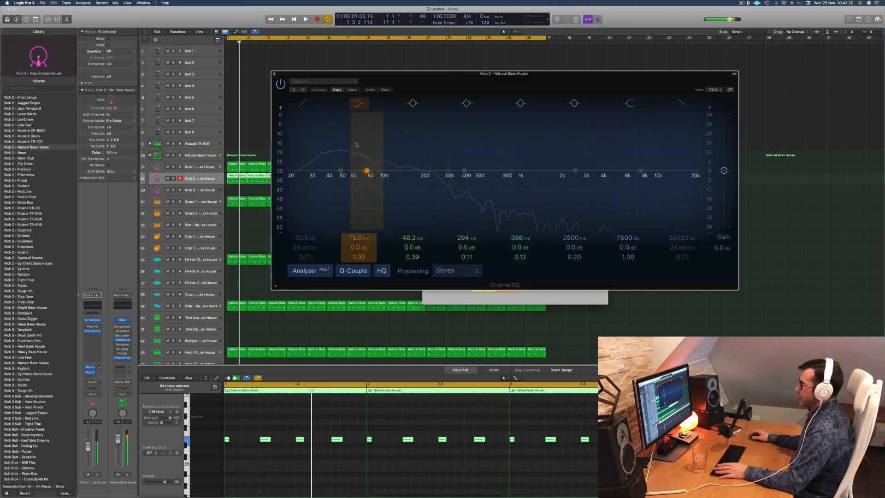
left_click_drag(358, 247, 358, 221)
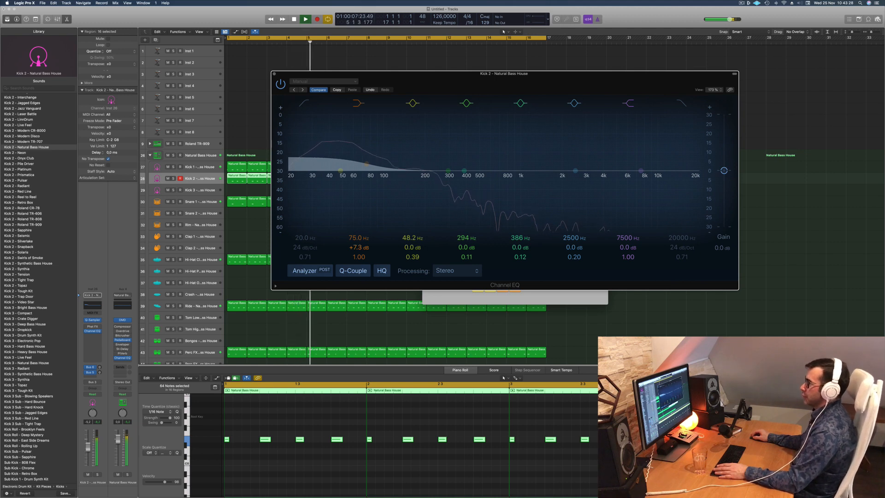
left_click(273, 74)
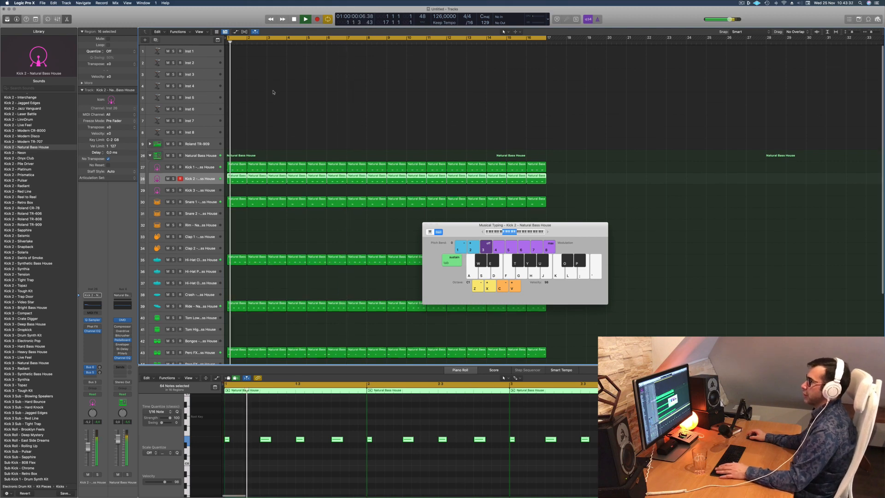
Load the 808 Mutation Bass preset from Alchemy's Bass category on the Inst 1 track
left_click(201, 51)
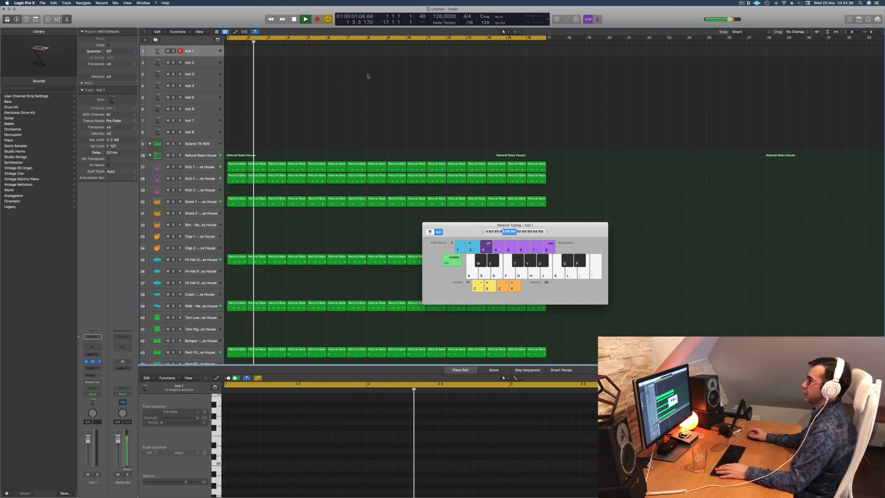
left_click_drag(399, 78, 380, 70)
left_click(266, 124)
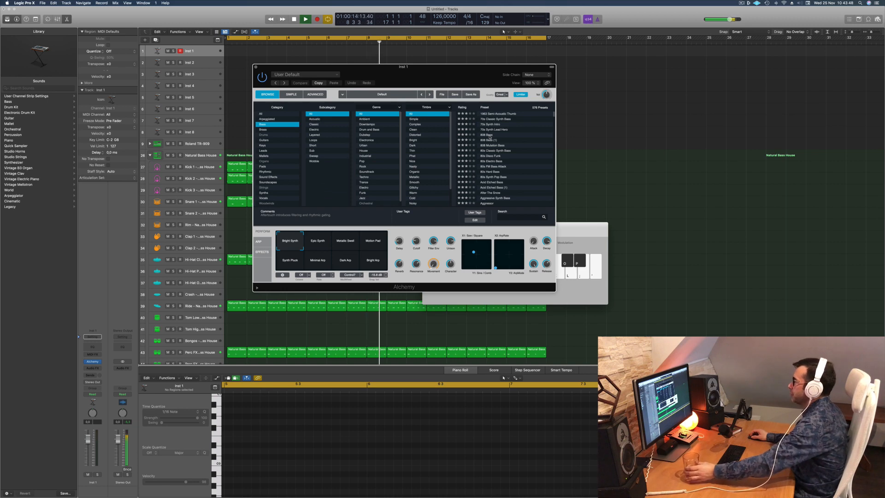
left_click(491, 146)
Arrange the Alchemy and Musical Typing windows side by side so both are fully accessible
left_click_drag(418, 66, 598, 83)
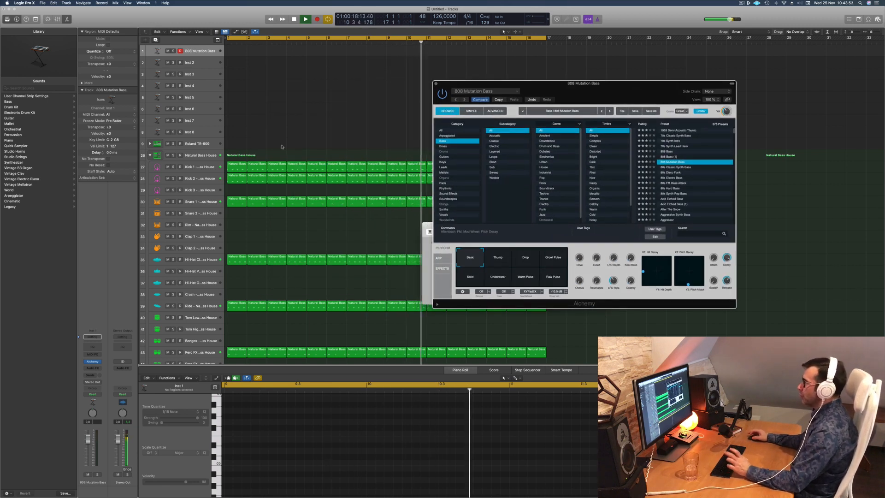
left_click_drag(566, 85, 449, 103)
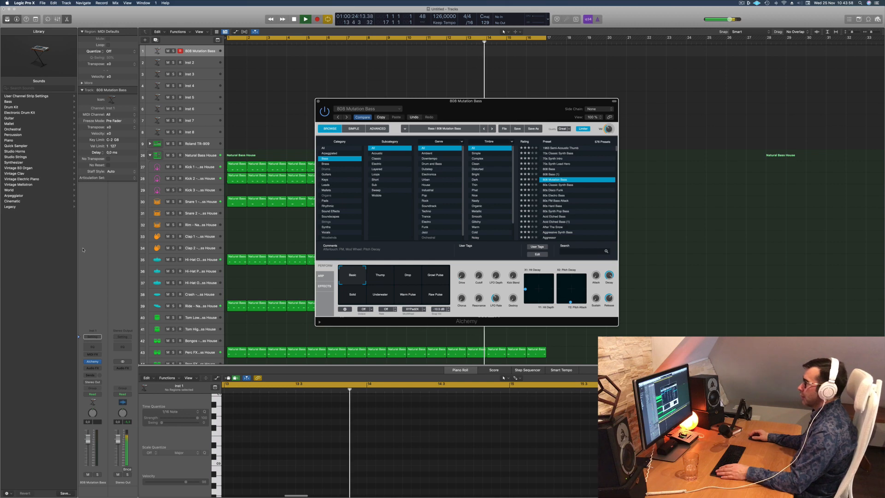
left_click_drag(506, 115, 647, 107)
left_click_drag(434, 226, 293, 122)
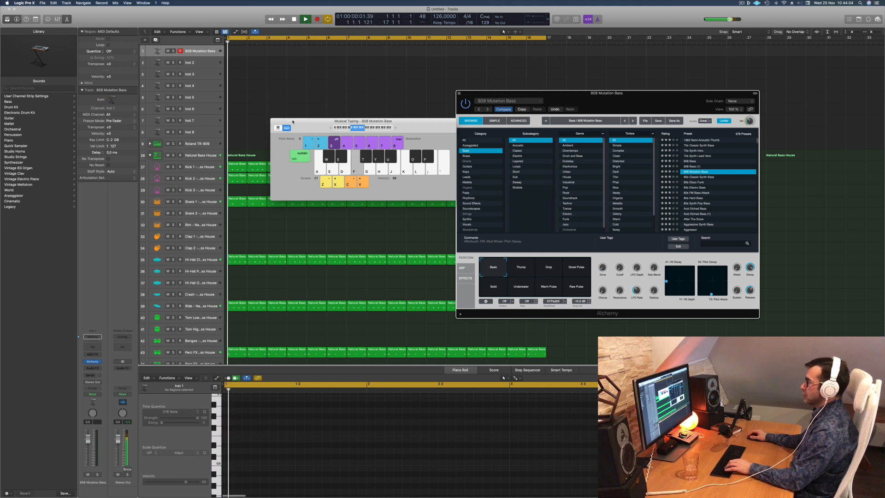
Audition 808 Mutation Bass notes over the drum loop in several octaves, ending with the keyboard at octave C3
key("g")
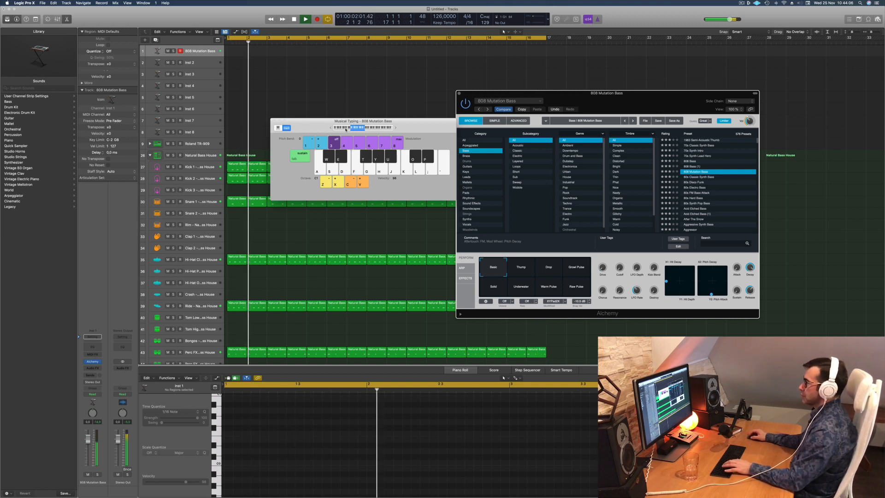
key("l")
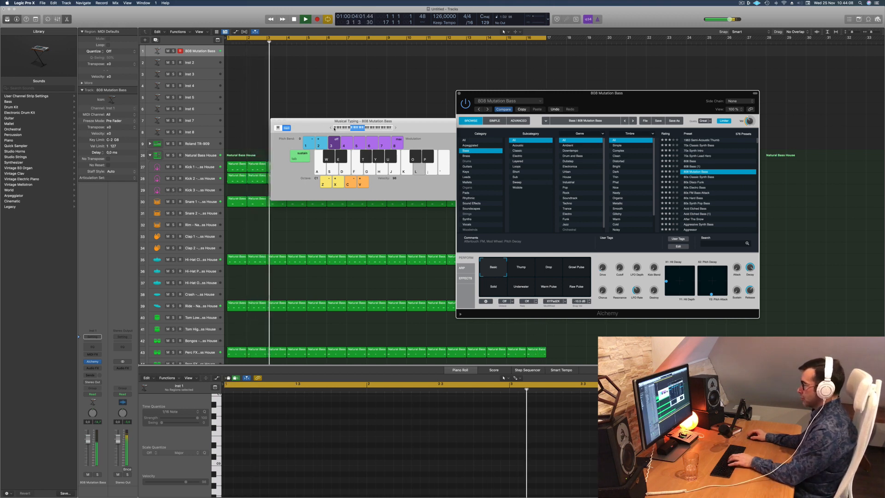
key("semicolon")
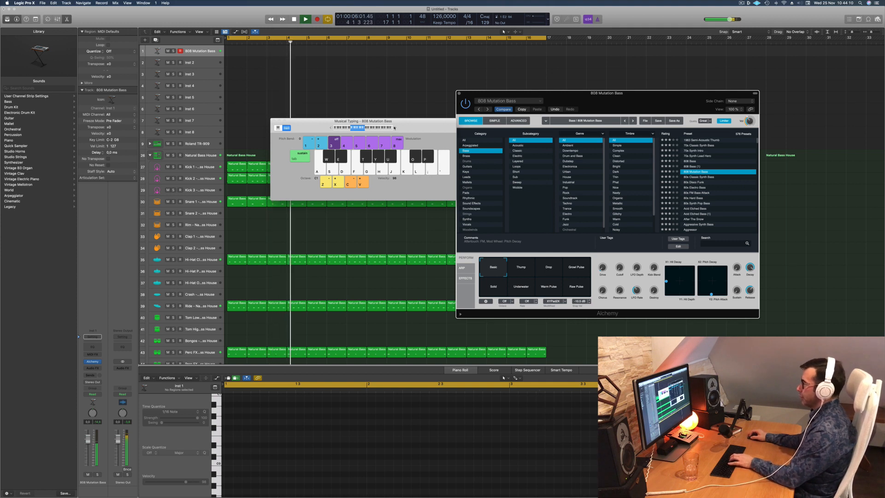
key("h")
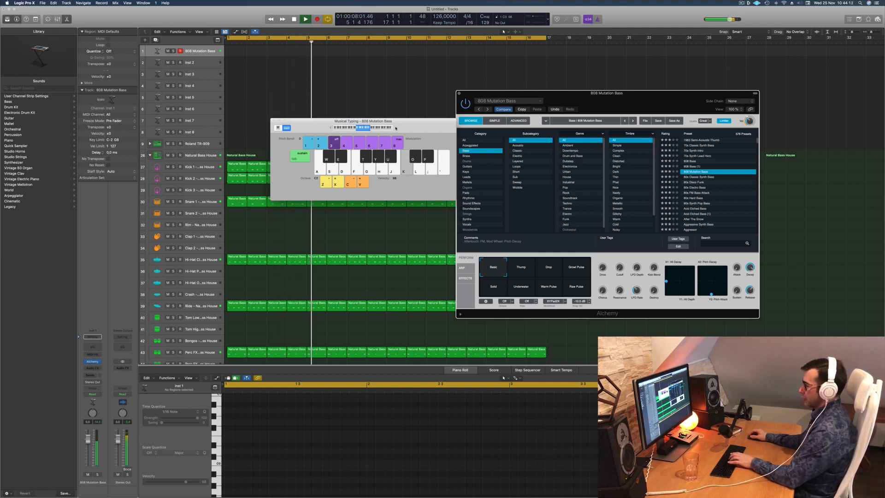
key("l")
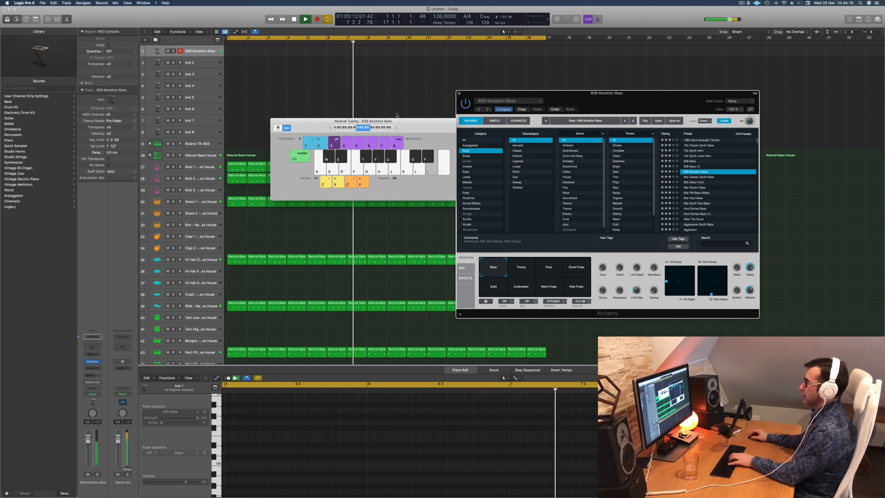
key("semicolon")
left_click_drag(405, 125, 355, 134)
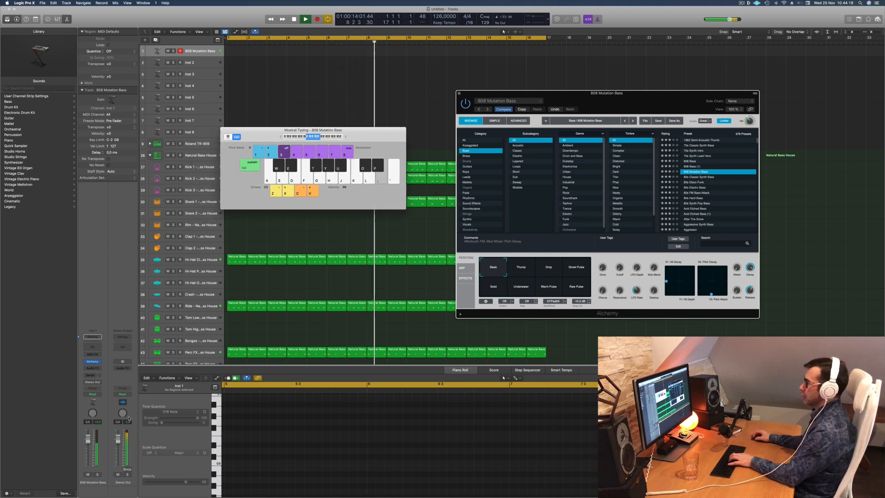
key("apostrophe")
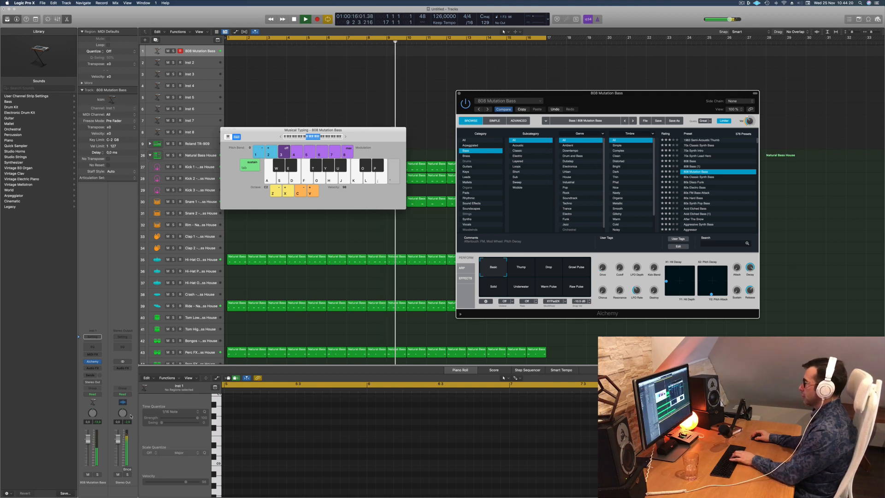
left_click(345, 137)
key("d")
key("g")
key("f")
key("a")
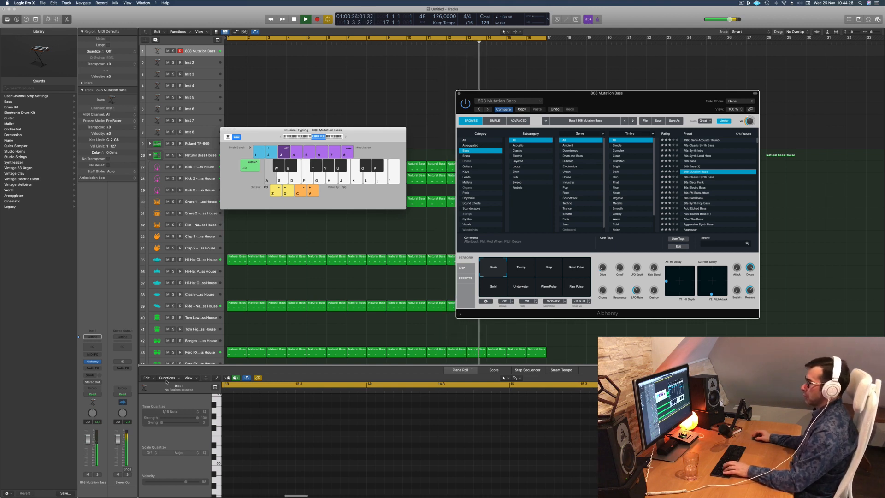
Try Alchemy's Thump sound variation with a note and switch the bass to the Drop variation
left_click(517, 267)
key("s")
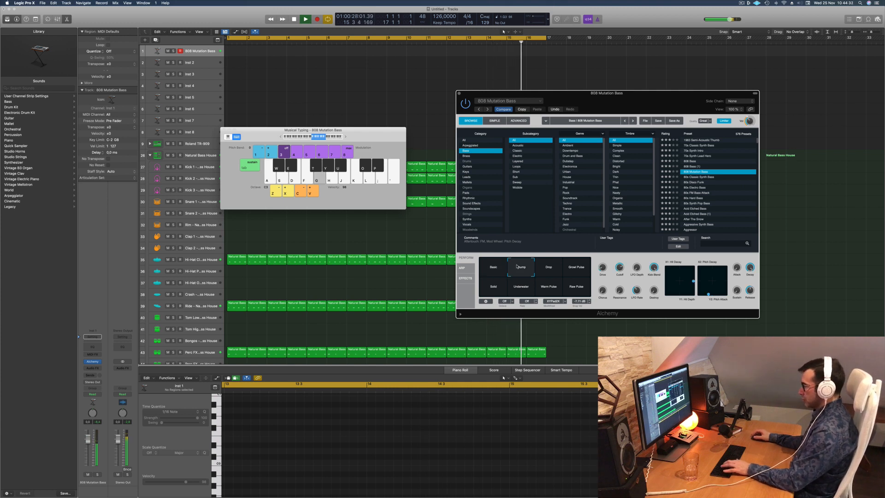
left_click(554, 272)
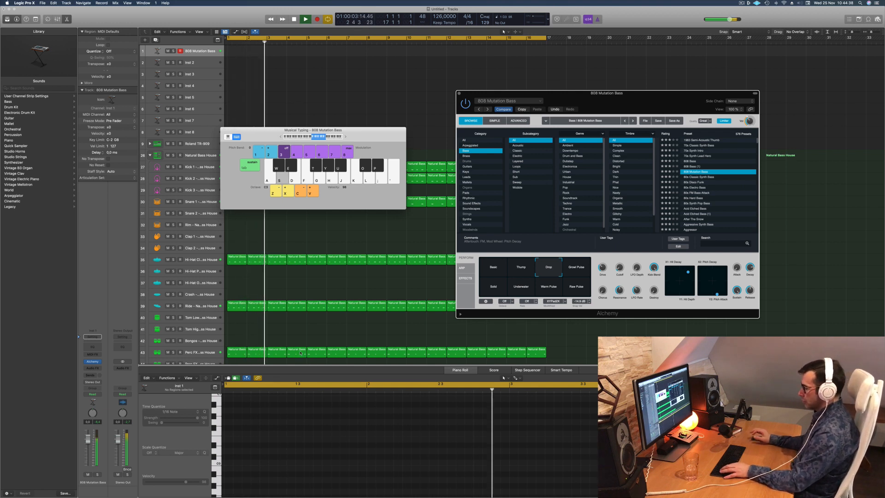
Record a bass line on the 808 Mutation Bass track from about bar 3 to bar 9 and return the playhead to the start
key("r")
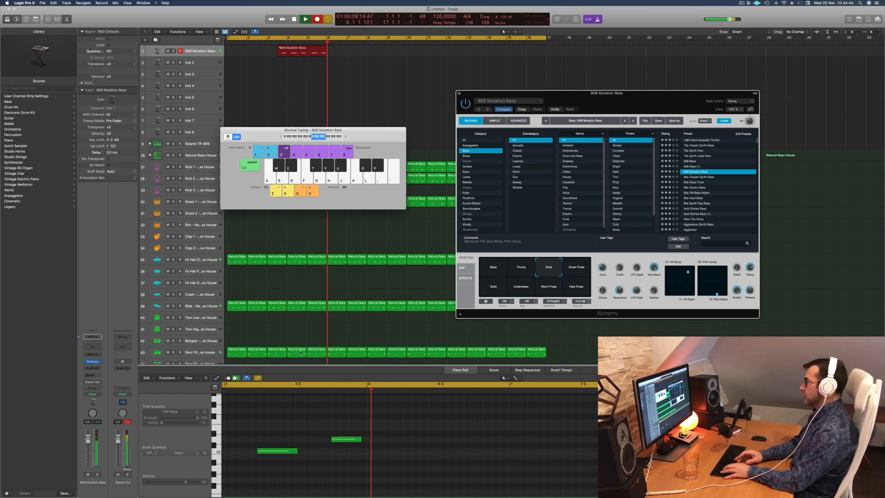
key("s")
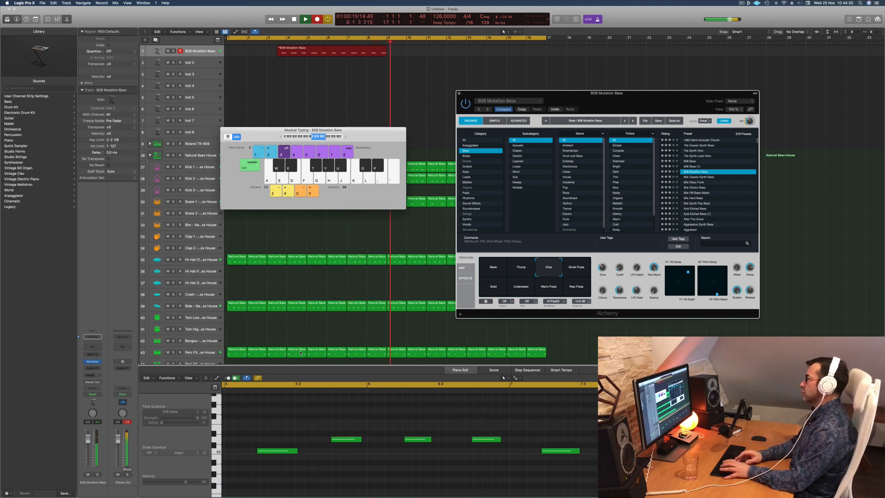
key("space")
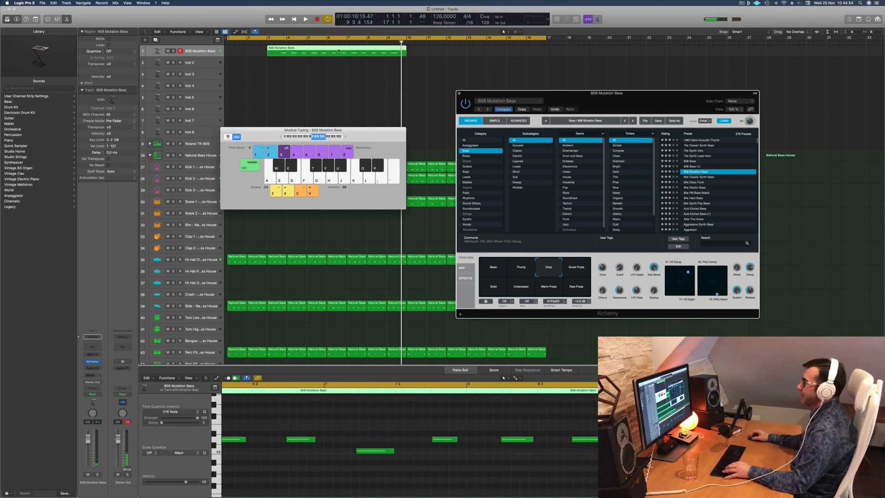
key("Return")
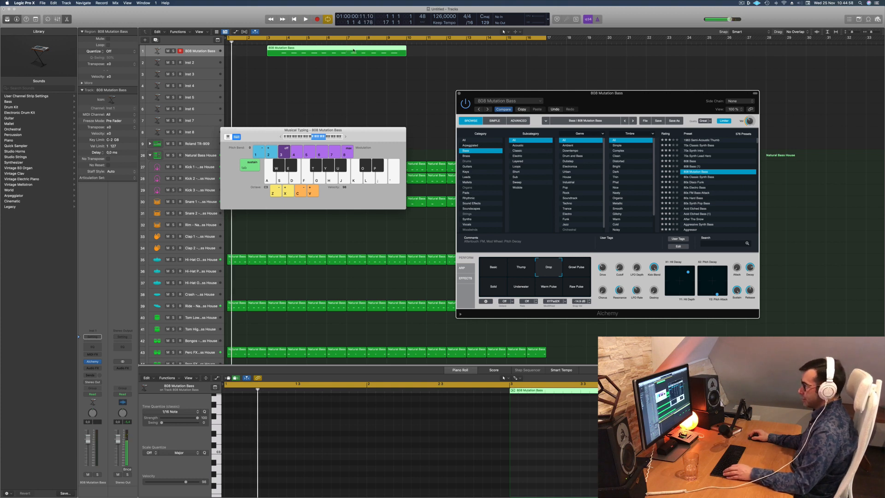
Split the recorded bass region at bar 7, move its first part past bar 10 and its second part to bar 1
left_click(349, 49)
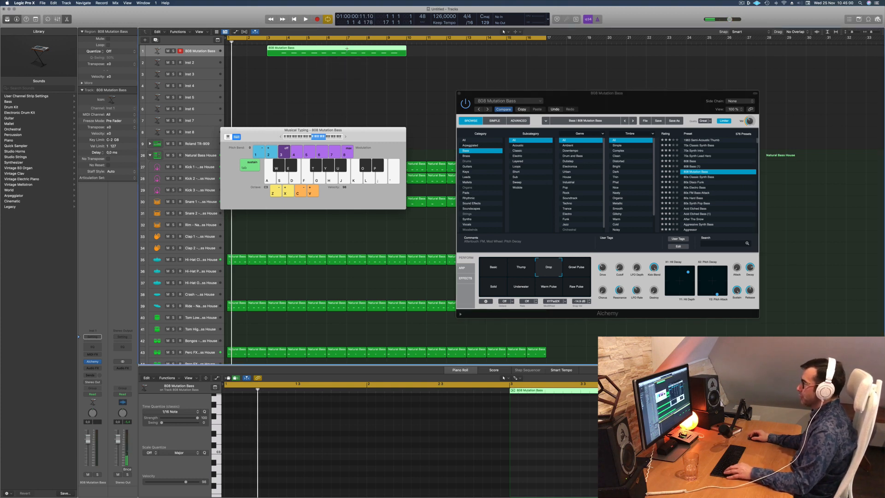
left_click(346, 49)
left_click_drag(322, 52, 477, 51)
left_click_drag(367, 53, 274, 54)
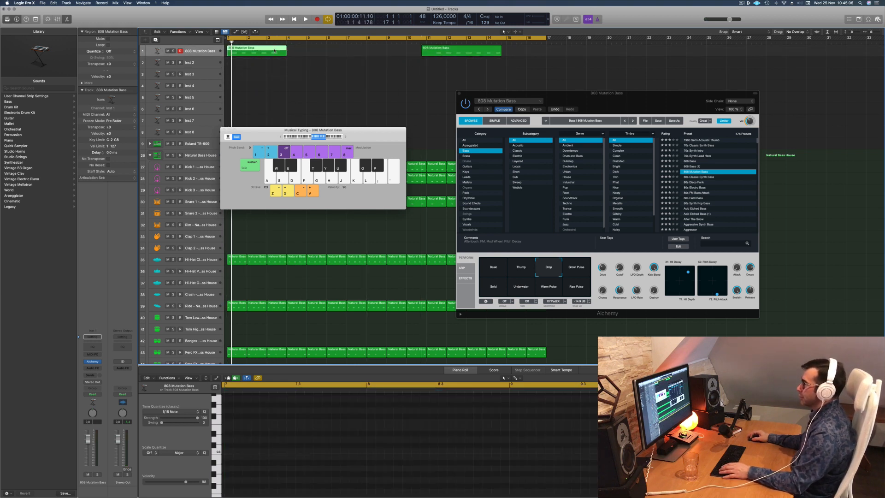
key("e")
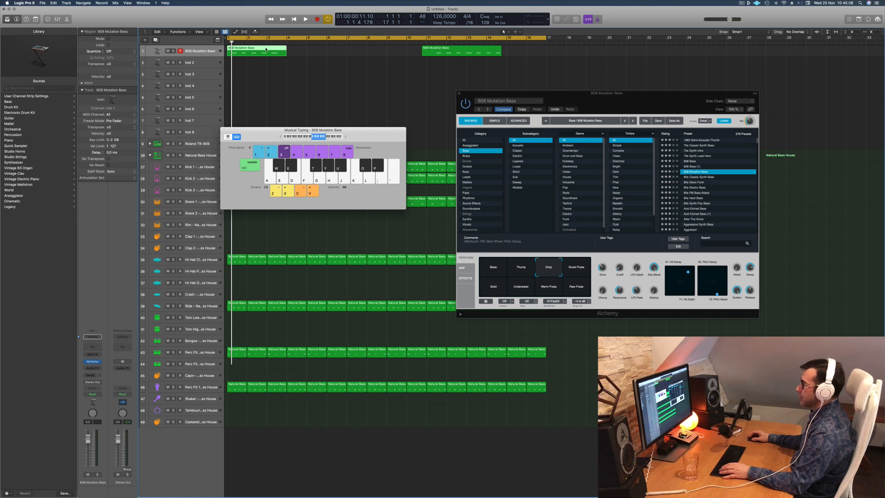
key("e")
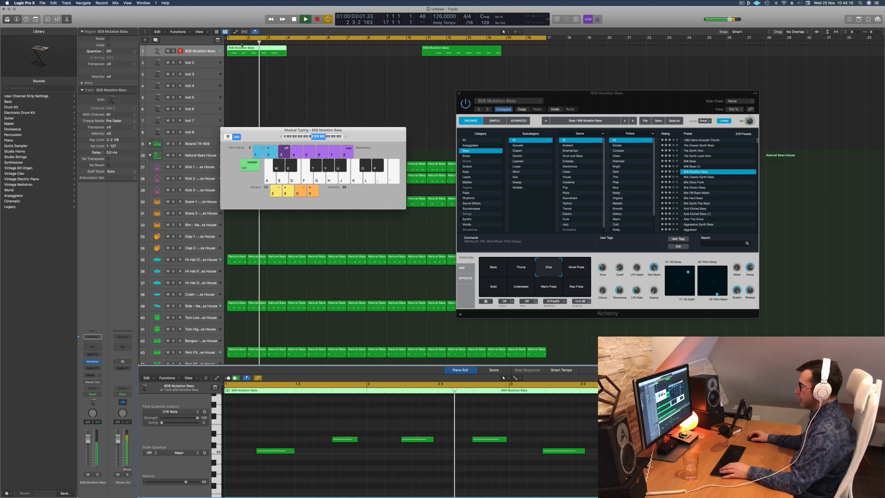
Cut the first note's section off the bass region at bar 1 and move the remainder closer to bar 1
key("space")
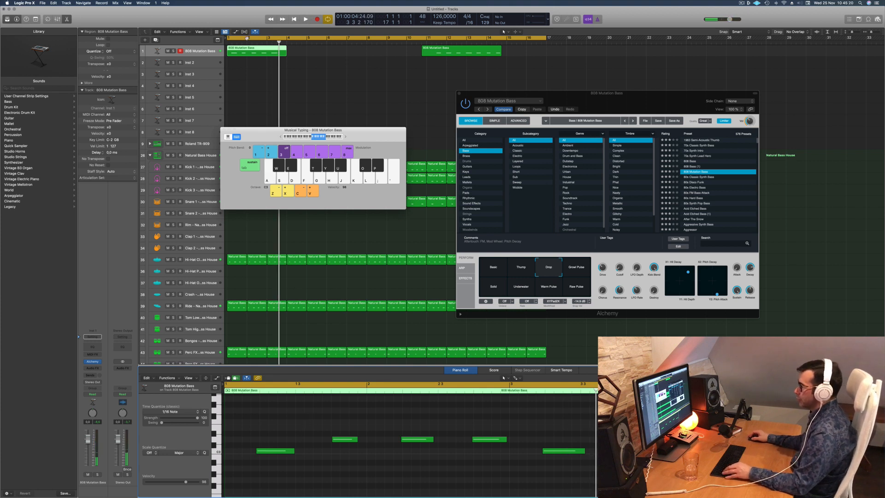
scroll(249, 51, "up", 5)
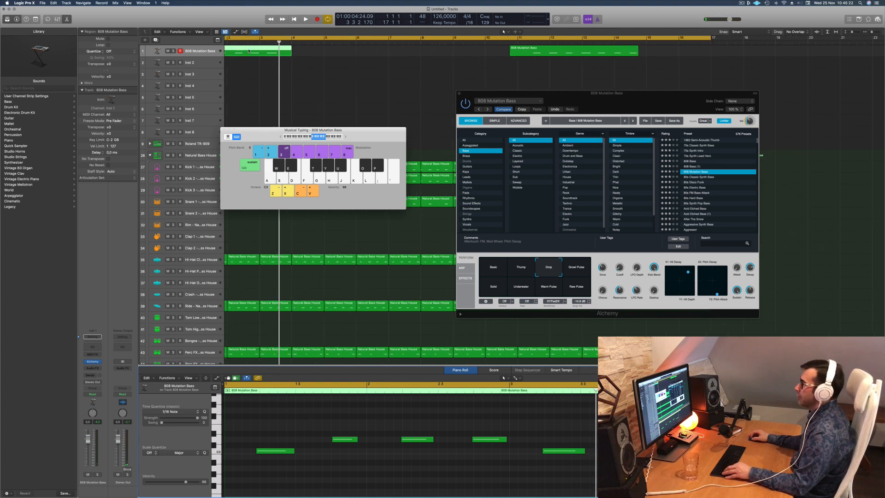
left_click(248, 51)
key("Delete")
left_click(277, 50)
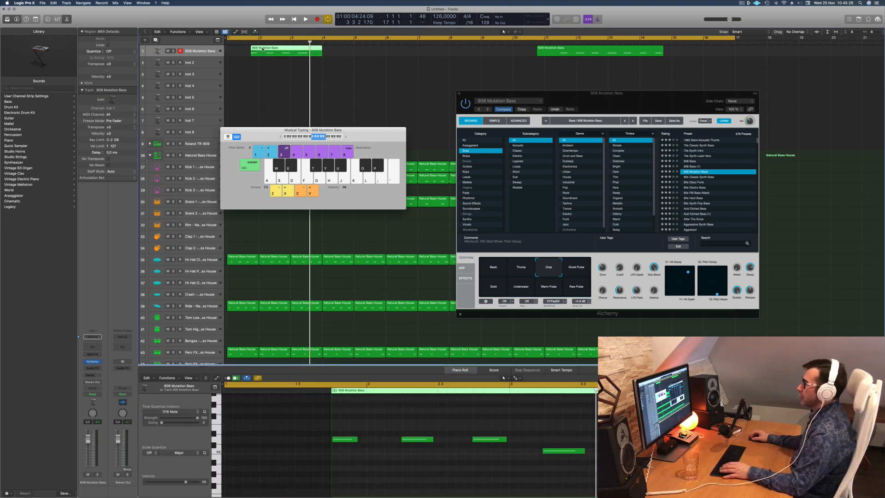
left_click_drag(278, 49, 262, 50)
Play the bass region, split it at bar 3, remove its tail and extend its start back to bar 1
key("shift+space")
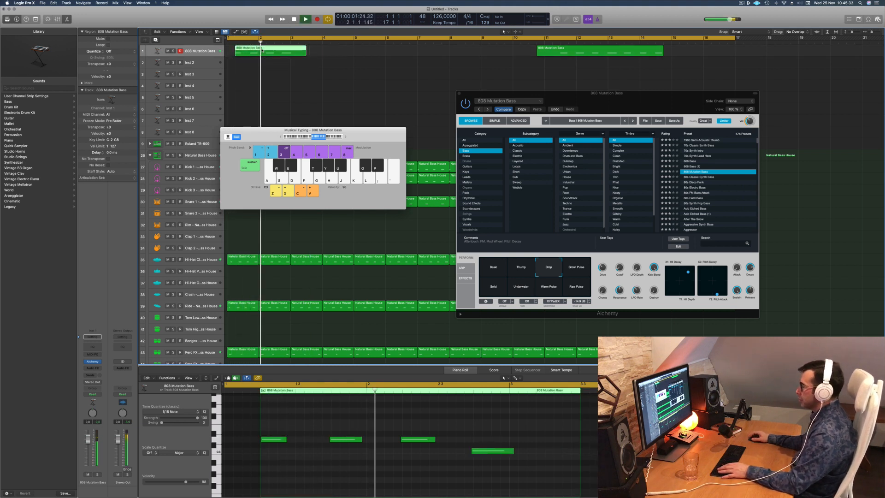
key("space")
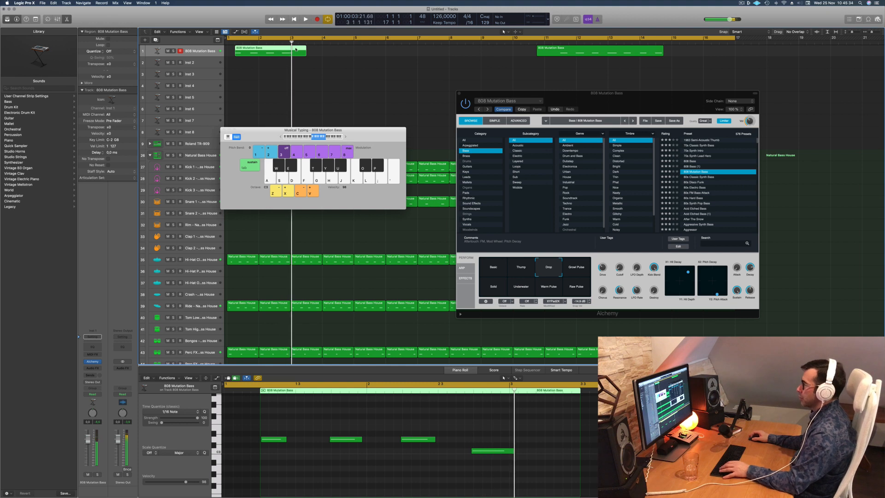
key("super+t")
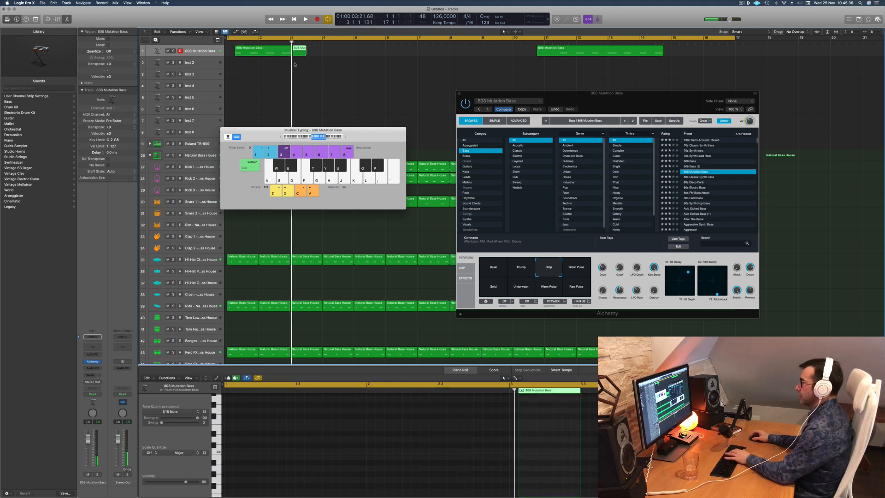
left_click(263, 53)
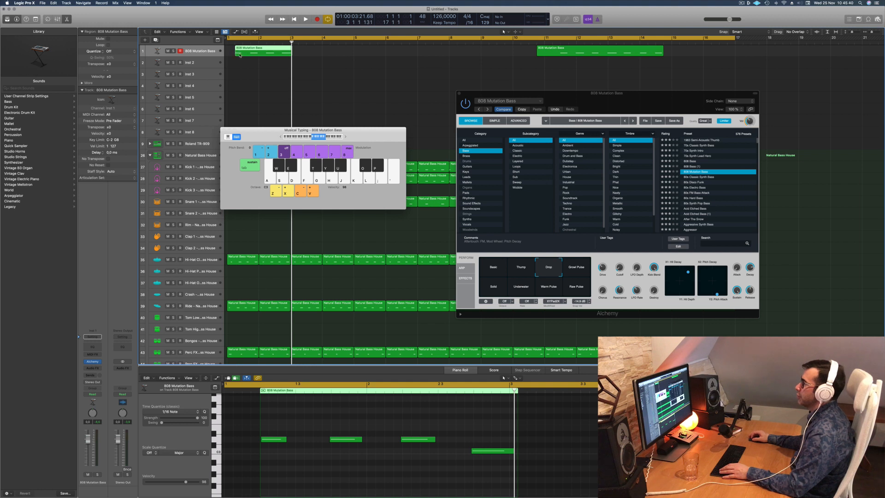
left_click_drag(234, 52, 217, 53)
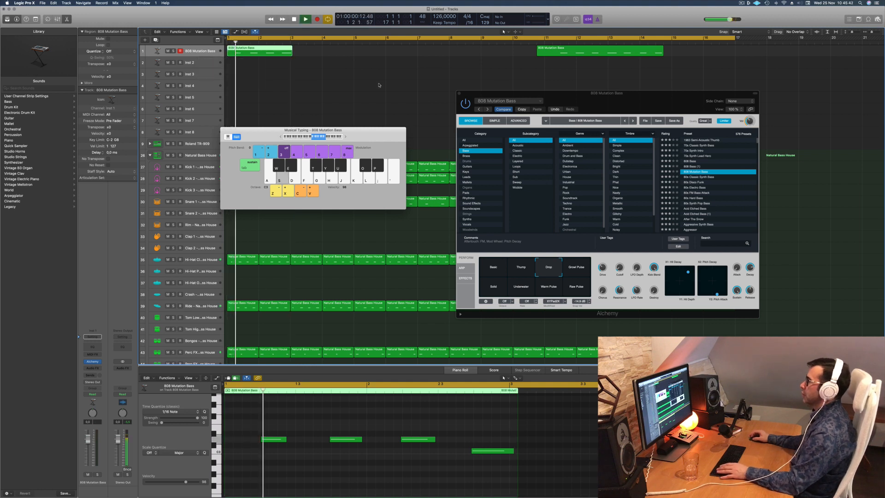
Quantize the four notes in the two-bar bass region to 1/16 notes and play it from the start
left_click_drag(606, 93, 539, 68)
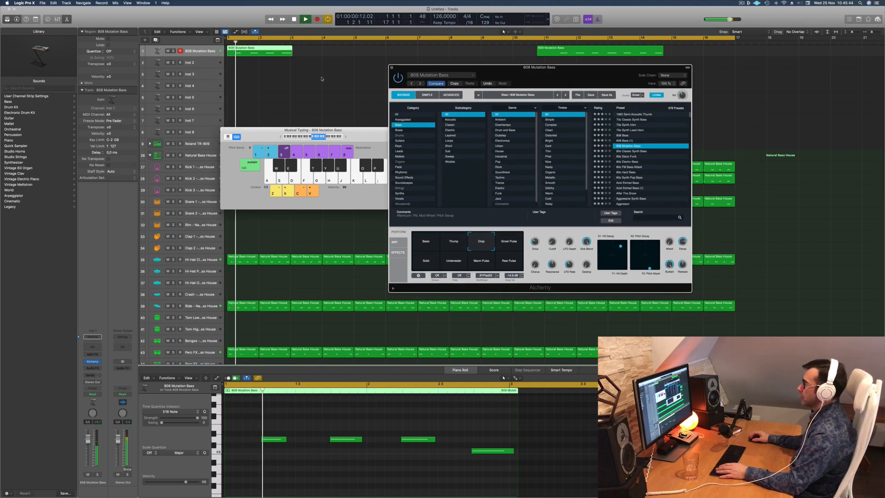
left_click(359, 466)
key("space")
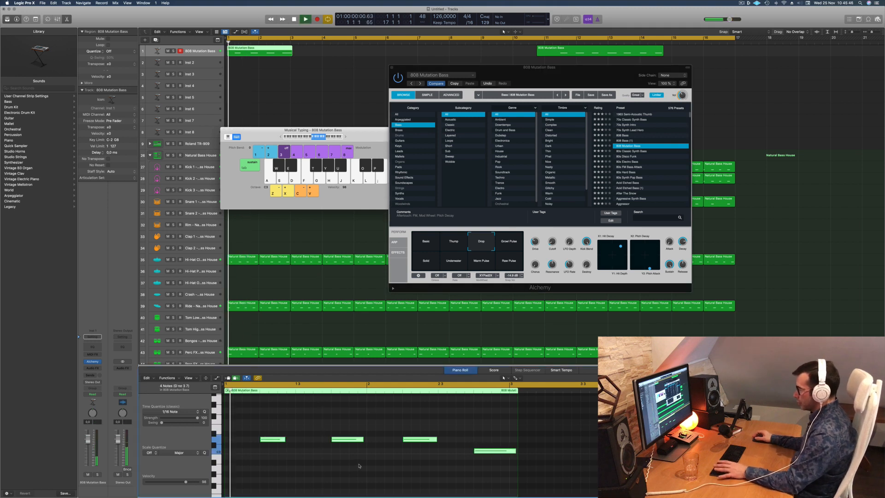
Delete the leftover 808 Mutation Bass region located after bar 10
left_click_drag(557, 74, 504, 81)
left_click(603, 41)
key("space")
left_click(593, 50)
key("Delete")
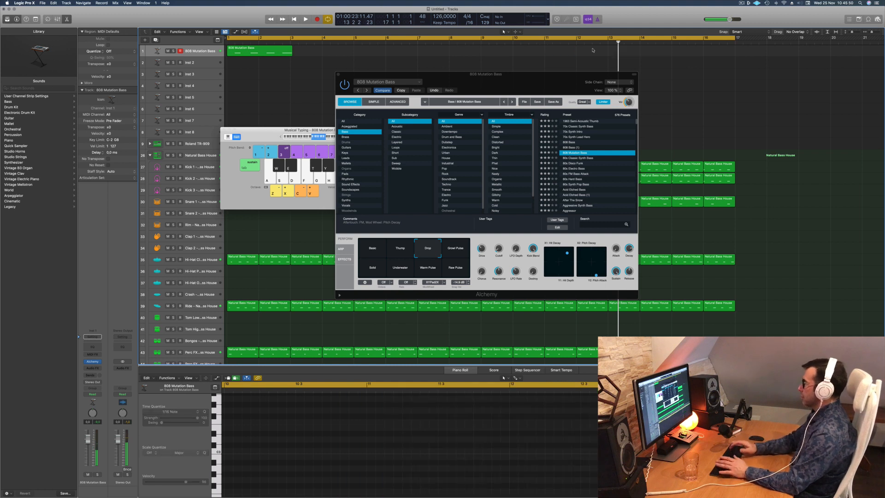
Audition Alchemy's Growl Pulse, Solid, Underwater, Warm Pulse, Raw Pulse, Drop and Thump variations on the 808 Mutation Bass, ending on Basic
left_click_drag(577, 73, 590, 39)
left_click(470, 214)
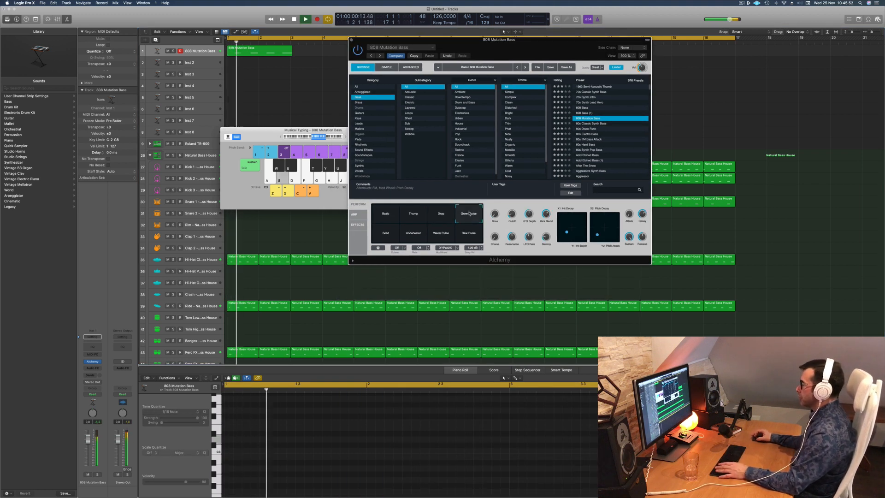
left_click(387, 234)
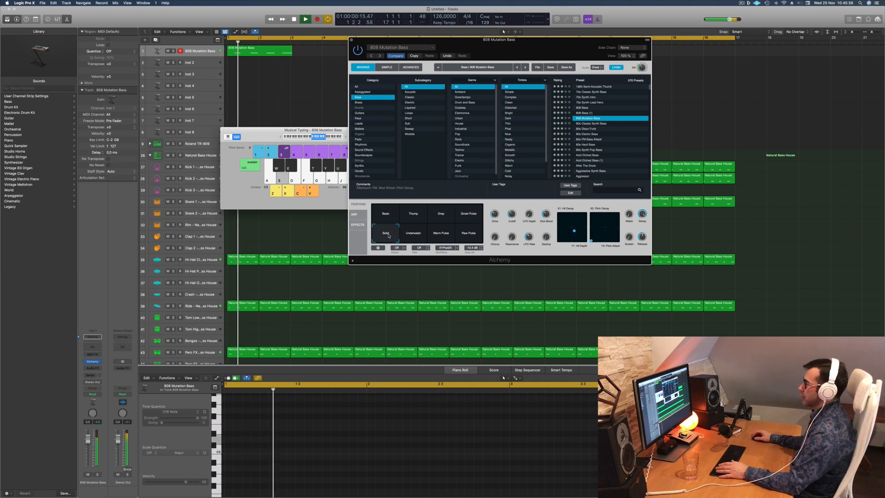
left_click(416, 233)
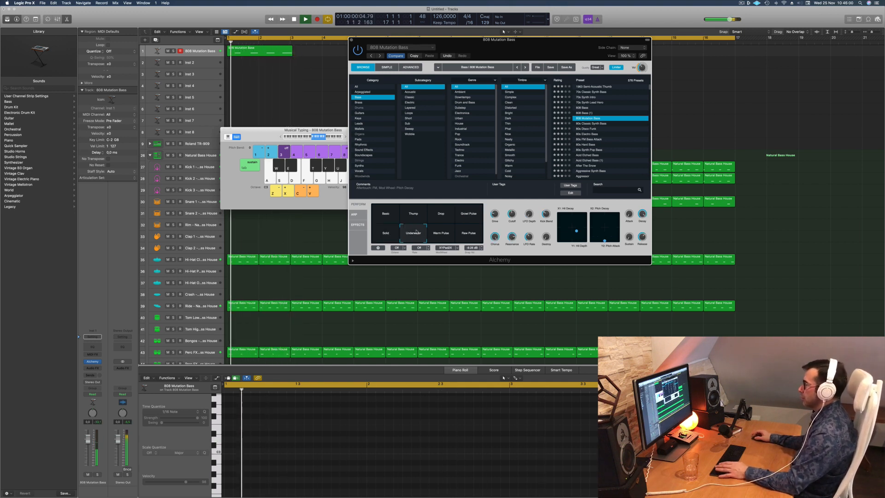
left_click(438, 235)
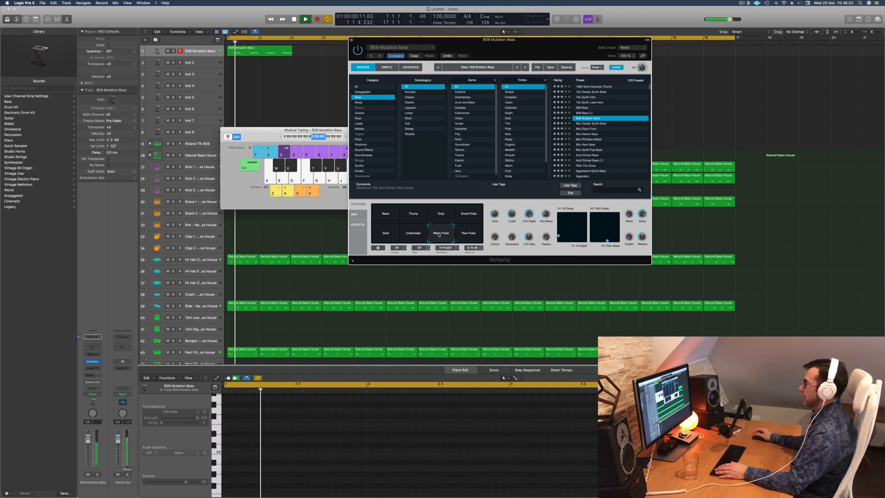
left_click(468, 234)
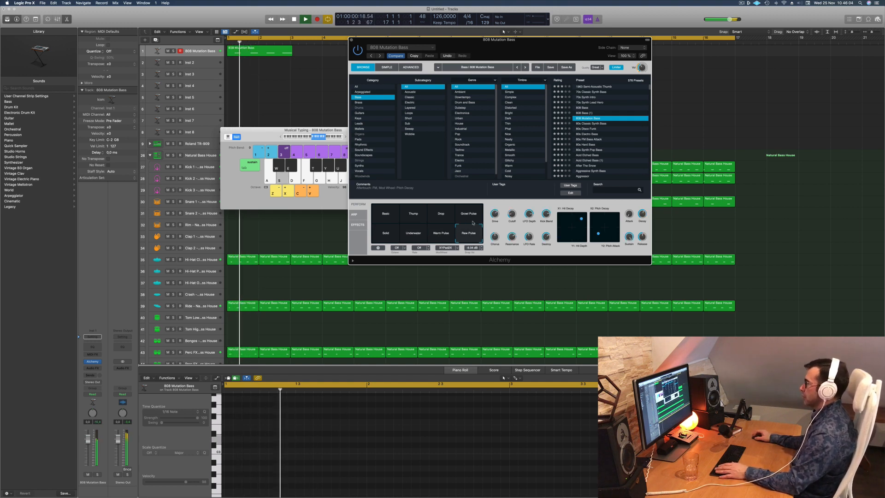
left_click(464, 217)
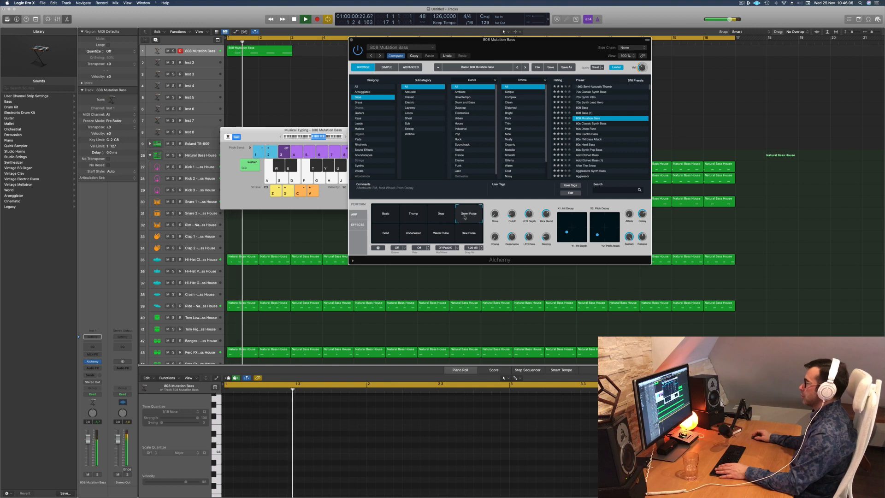
left_click(440, 214)
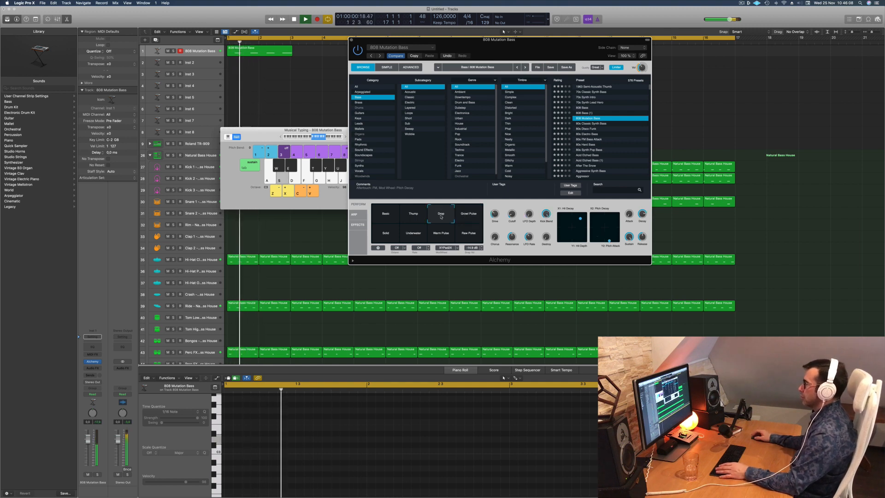
left_click(417, 213)
left_click(386, 215)
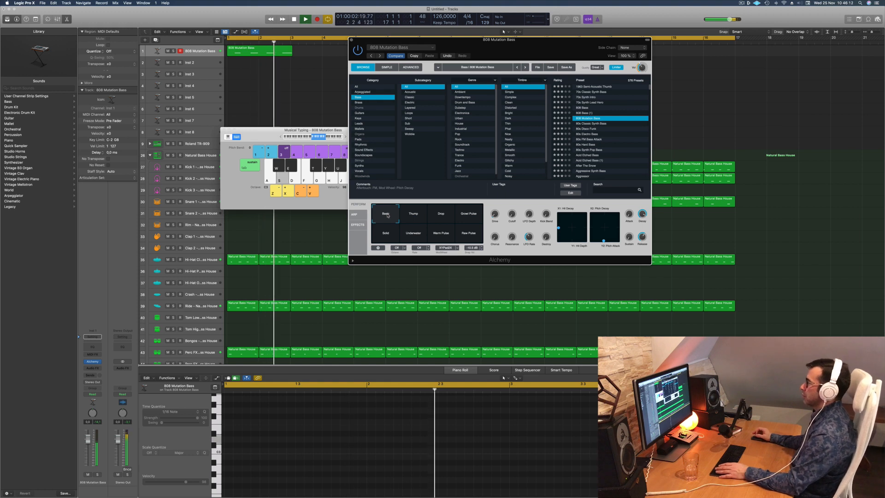
key("space")
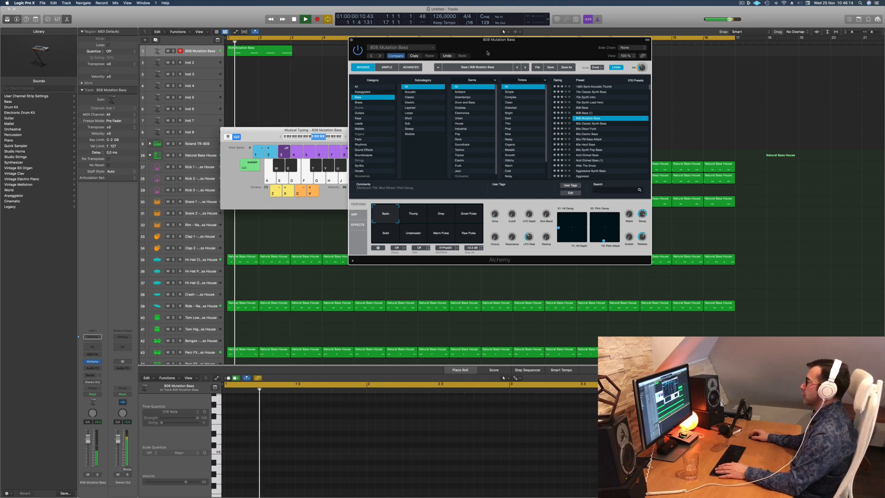
left_click_drag(488, 53, 561, 58)
left_click_drag(261, 53, 333, 53)
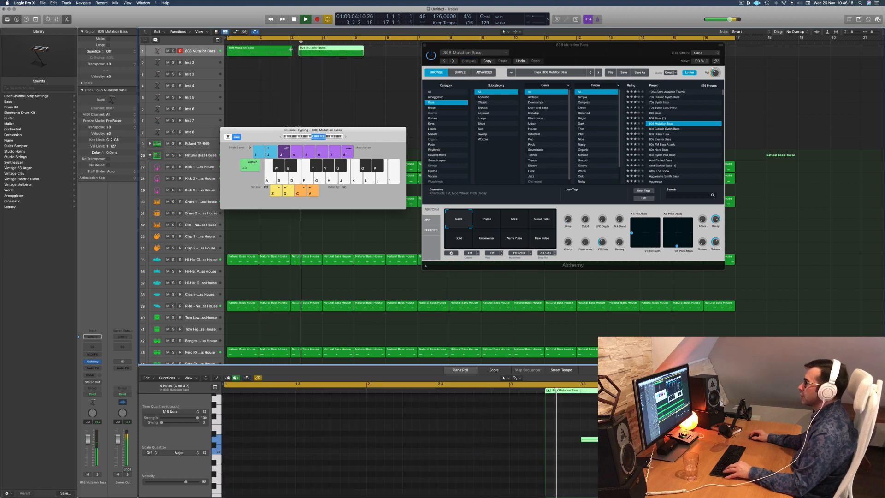
key("super+t")
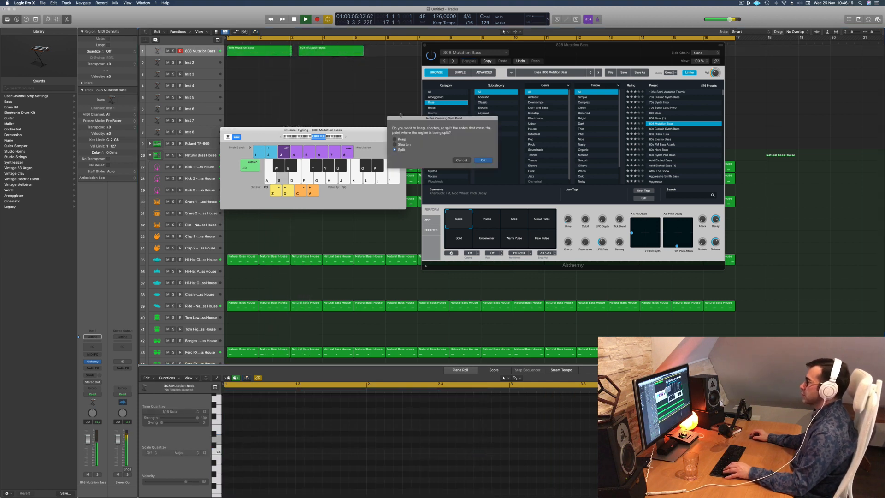
left_click(482, 161)
key("Delete")
left_click(336, 52)
key("Delete")
Copy the two-bar bass region end to end until it fills bars 1 to 16, and clear the plug-in and Musical Typing windows aside
left_click(268, 51)
key("Return")
left_click_drag(267, 52, 330, 53)
left_click_drag(567, 54, 378, 151)
left_click_drag(380, 49, 549, 57)
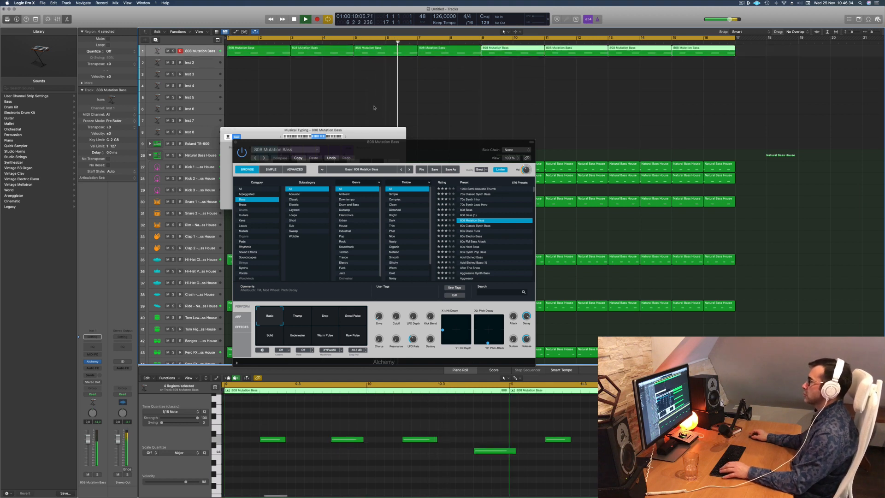
left_click_drag(362, 133, 668, 71)
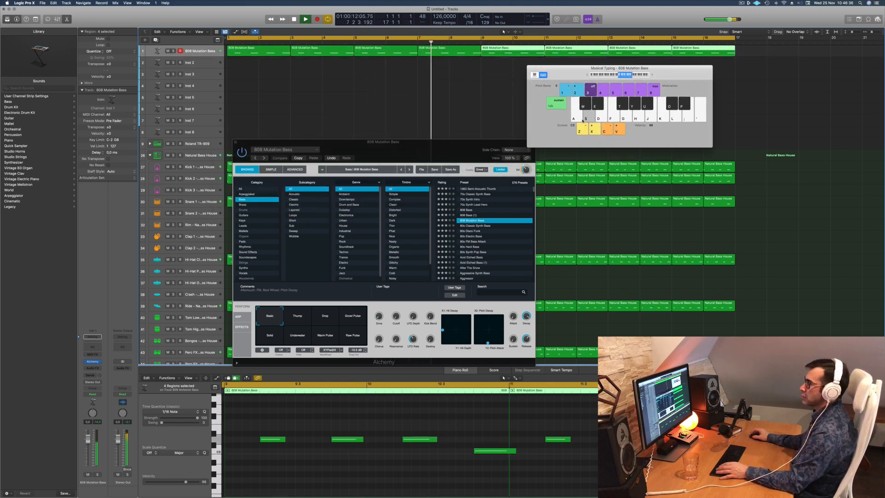
Play the bass line from the start and compare the Drop variation with Basic
key("Return")
key("space")
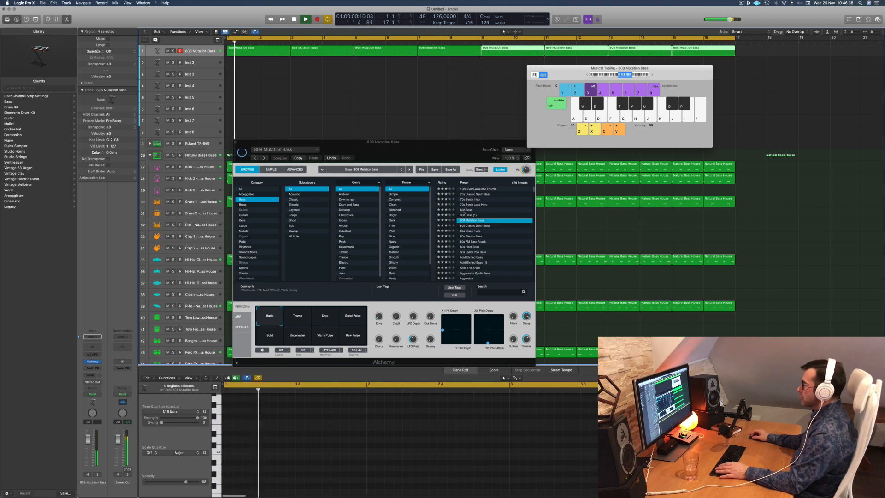
left_click(293, 159)
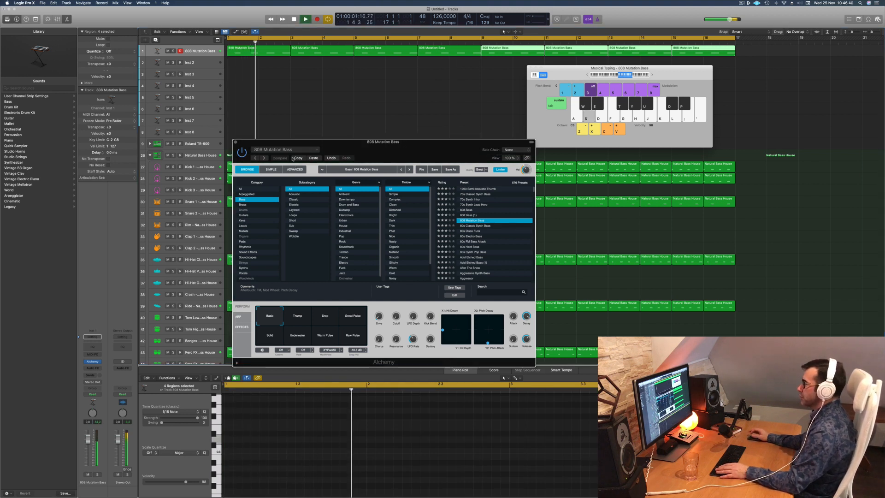
key("Return")
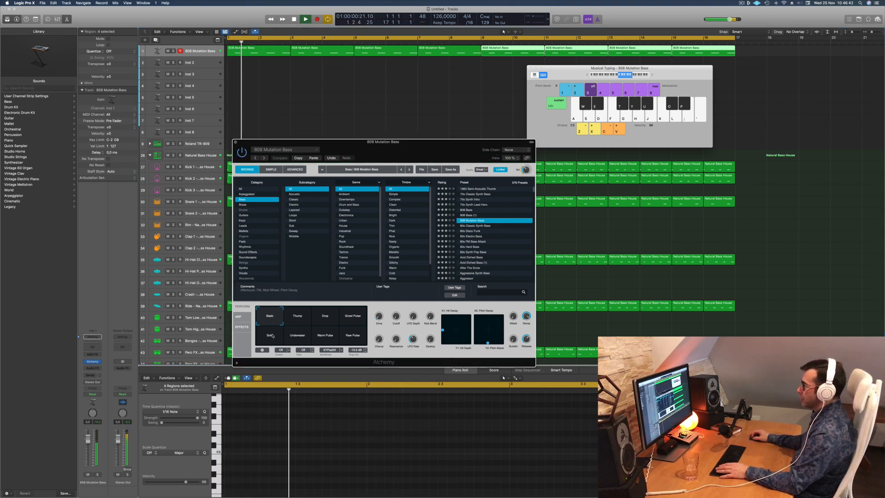
left_click(328, 318)
key("Return")
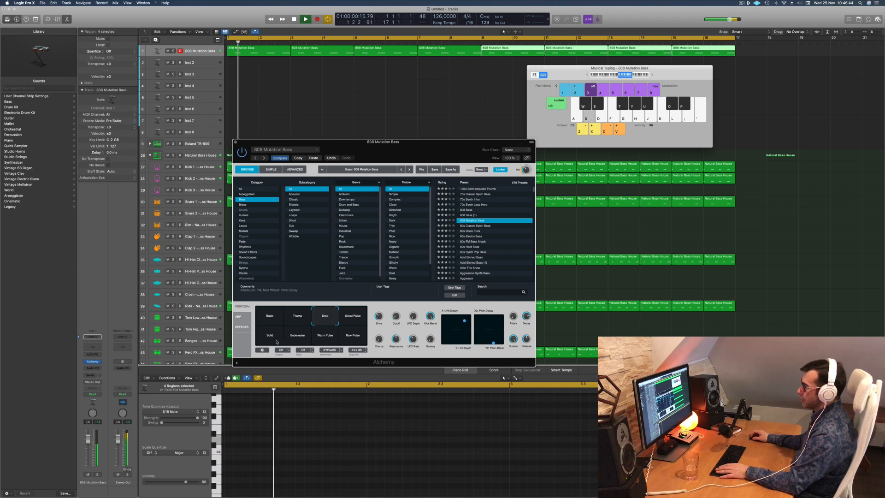
left_click(263, 316)
key("Return")
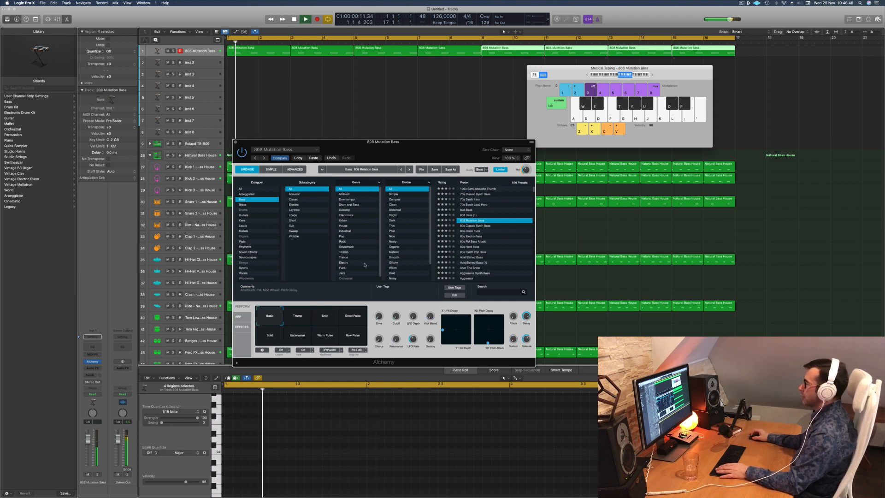
key("Return")
Load Alchemy's 808 Bass preset and audition its Super Long, Thump and Wah variations
left_click(474, 210)
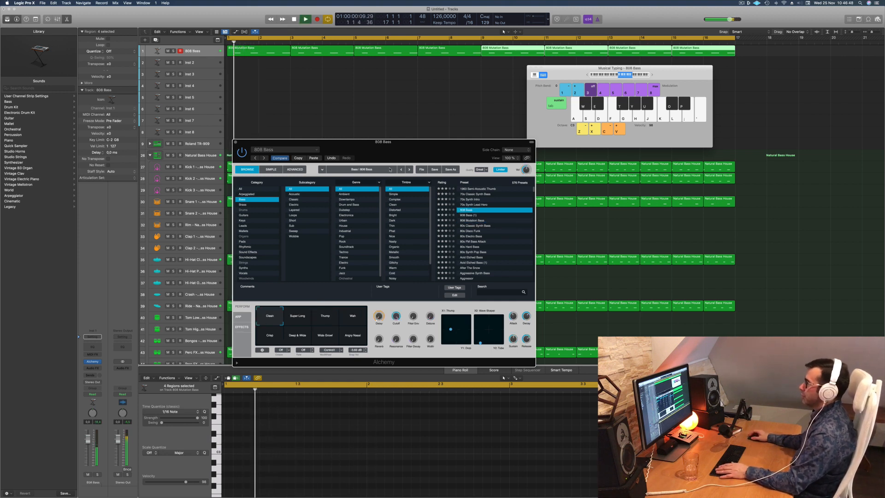
left_click_drag(407, 157, 459, 157)
left_click(349, 320)
left_click(370, 317)
left_click(408, 317)
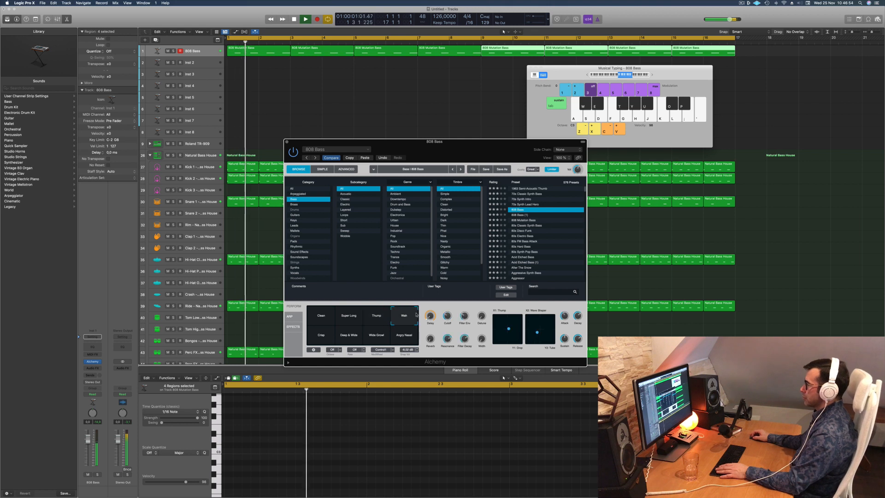
Audition the Crisp, Wide Growl and Angry Nasal variations of 808 Bass and settle on Deep & Wide, replaying from the start
left_click(321, 337)
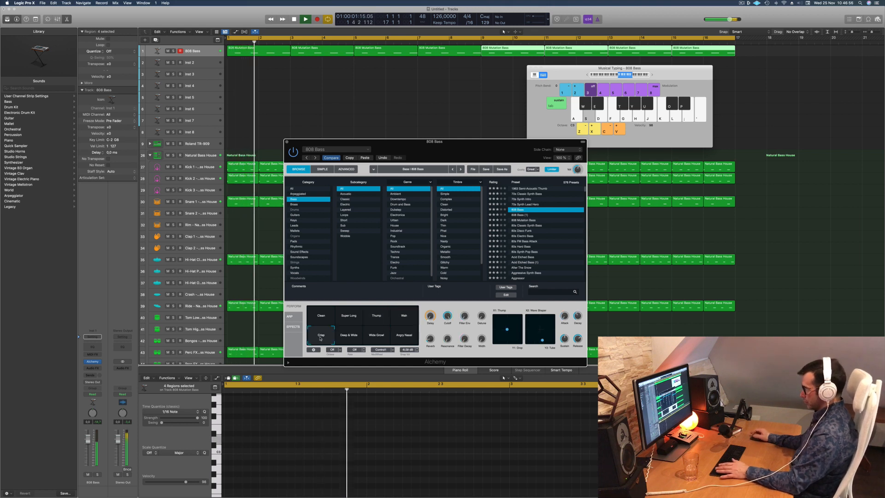
left_click(346, 337)
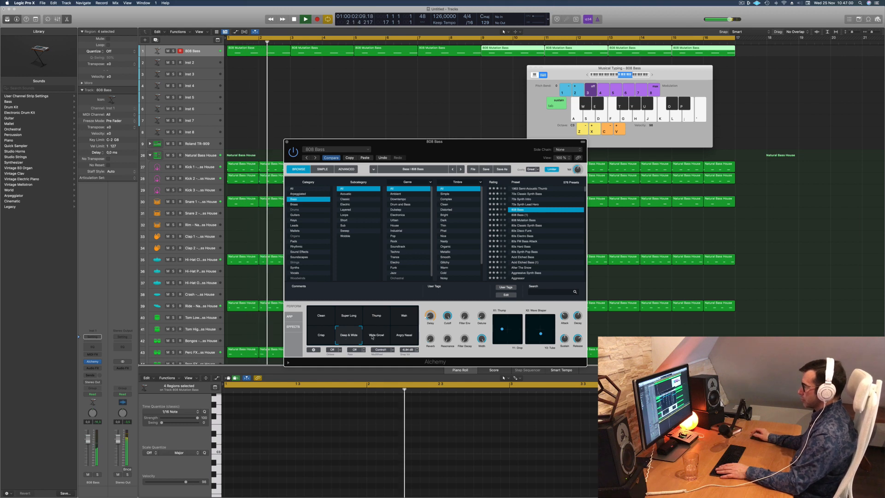
left_click(373, 337)
left_click(401, 335)
left_click(349, 336)
key("Return")
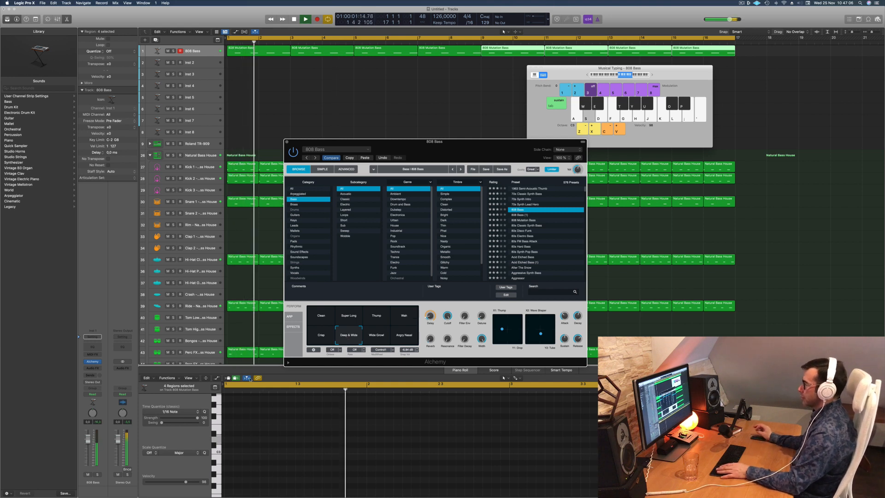
left_click_drag(440, 151, 453, 163)
key("Return")
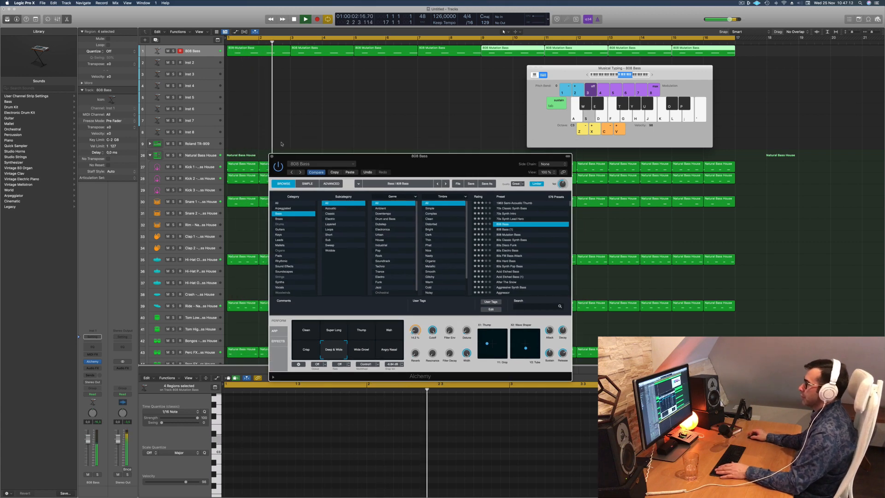
Close the bass plug-in, move the Musical Typing window aside, and copy the first two-bar bass region to the Inst 2 track
left_click(272, 157)
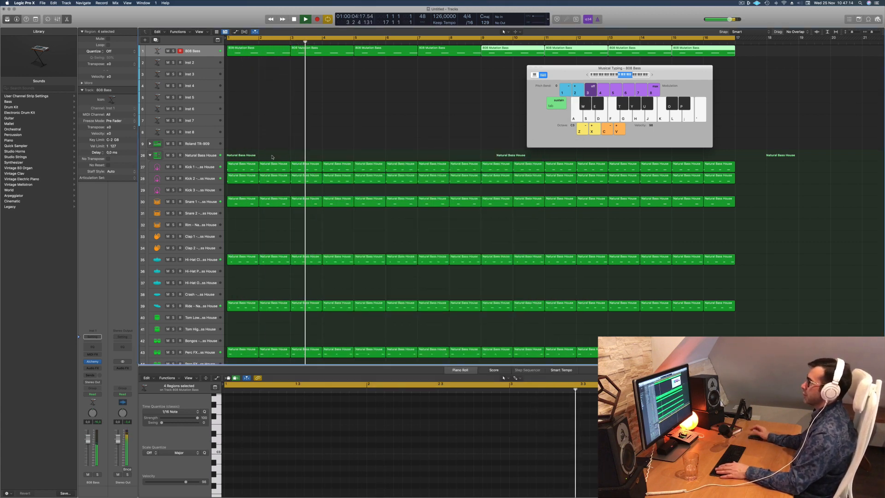
left_click_drag(567, 69, 772, 146)
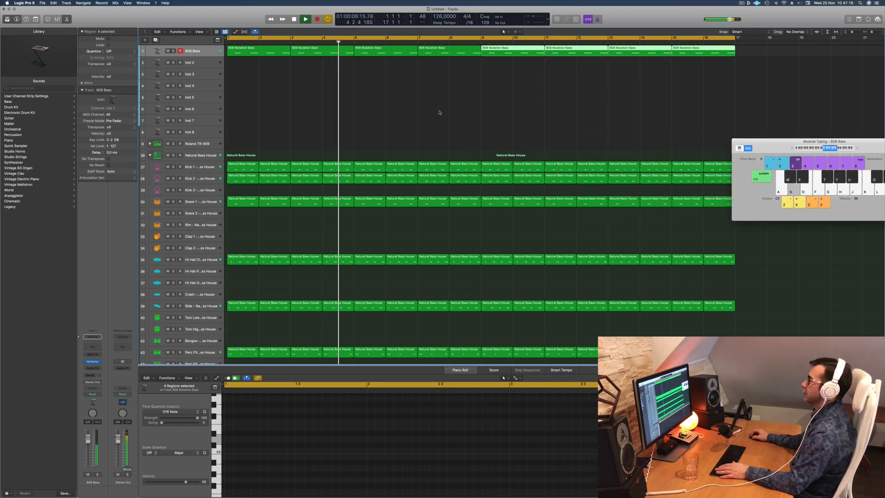
left_click(326, 125)
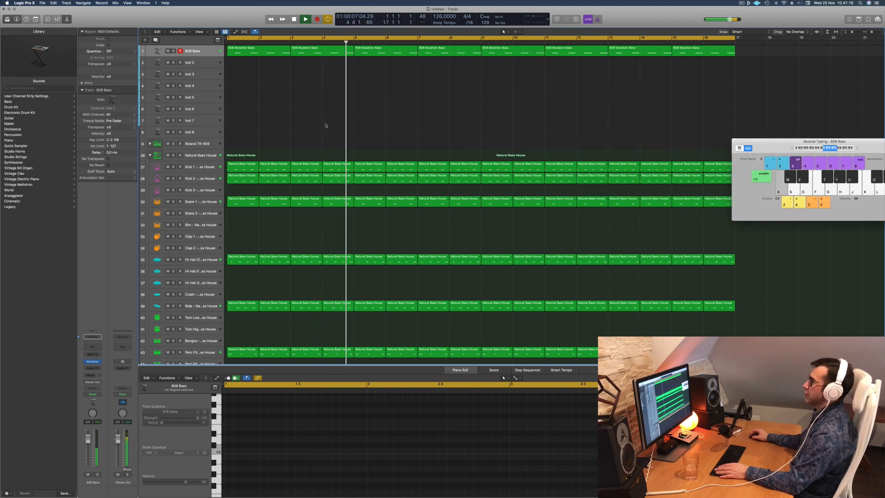
left_click(209, 53)
left_click(271, 84)
mouse_move(261, 50)
left_mouse_down()
mouse_move(262, 73)
mouse_move(262, 62)
left_mouse_up()
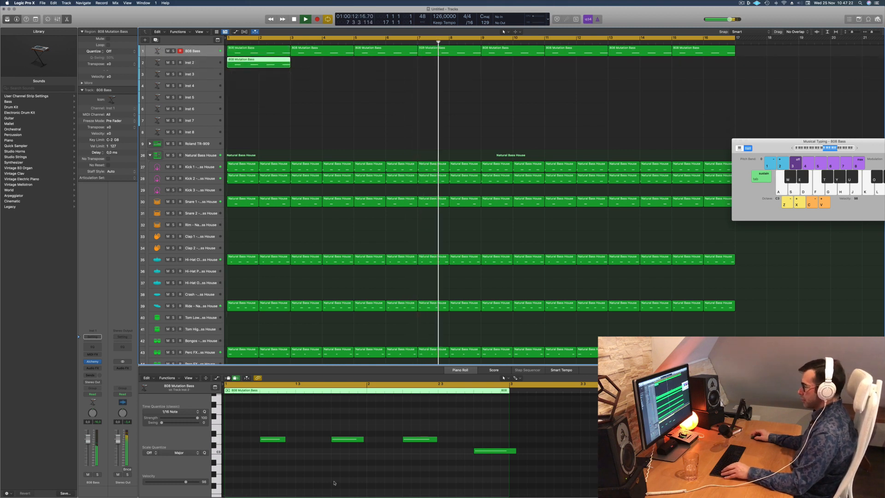
Delete all but the first note in the Inst 2 region, and stretch that note across the full two bars
scroll(334, 484, "down", 3)
left_click(219, 441)
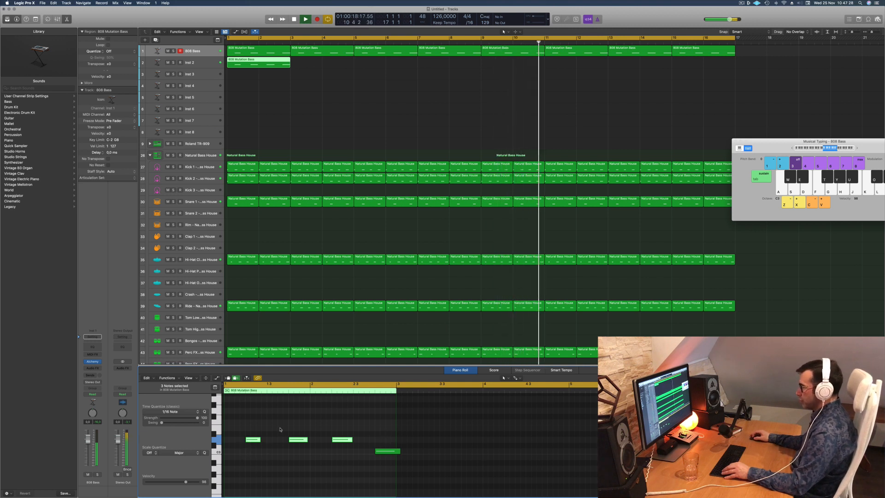
left_click_drag(283, 430, 397, 465)
key("Delete")
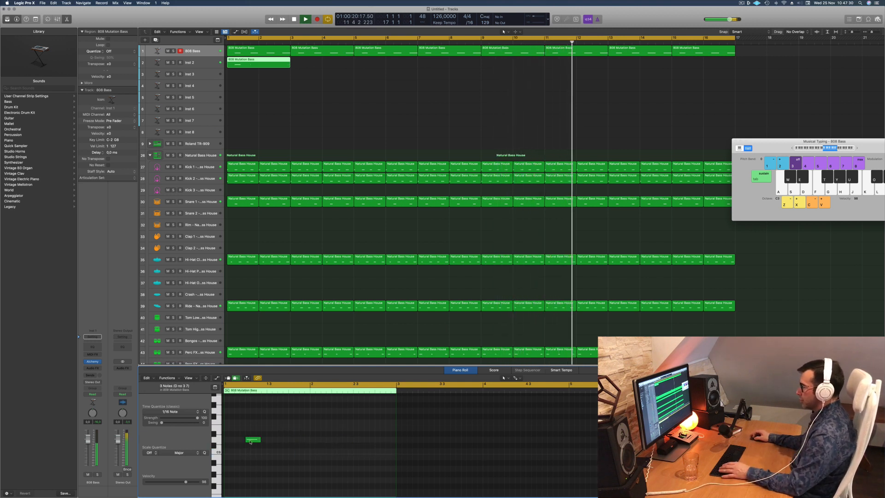
left_click_drag(250, 441, 395, 444)
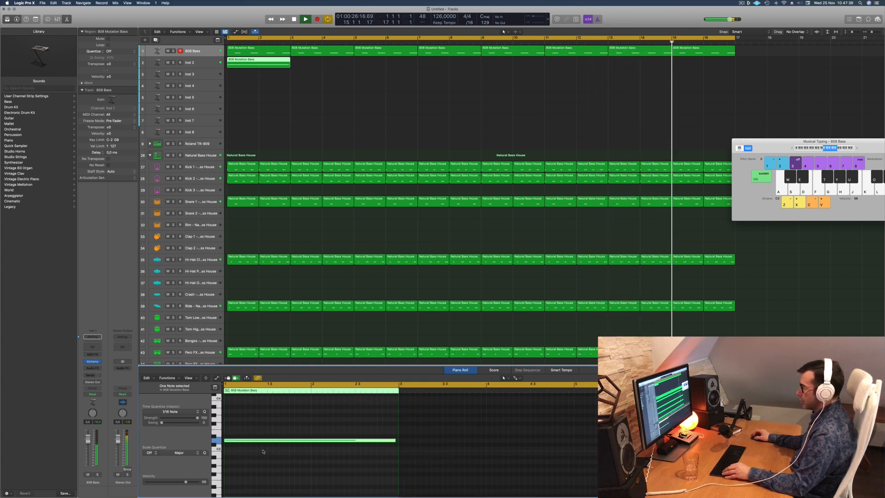
Duplicate the note one octave lower, shorten both notes to short stabs at the region's start, and play them back
scroll(260, 452, "down", 3)
left_click_drag(256, 398, 256, 450)
key("Return")
left_click_drag(377, 459, 248, 470)
scroll(381, 461, "down", 5)
key("space")
key("super+a")
scroll(345, 437, "up", 5)
key("space")
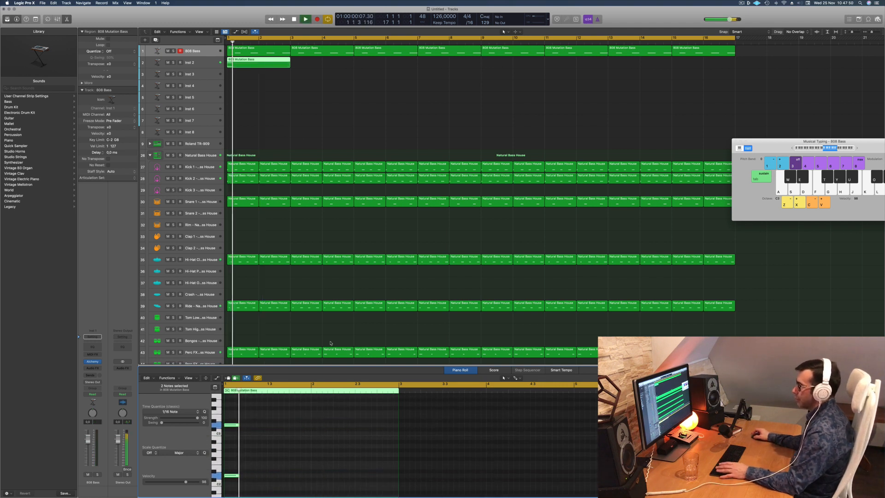
Cut the Inst 2 region at bar 2, delete its empty second half, and play the one-bar remainder from the start
double_click(258, 65, "super")
key("Delete")
key("Return")
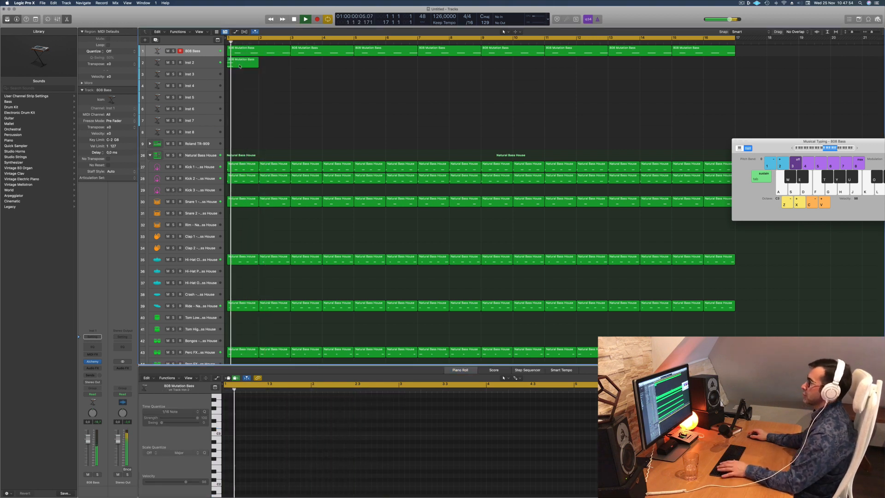
left_click(239, 66)
key("space")
key("space")
key("space")
Open Alchemy on the Inst 2 track and load the Eastern Hammers preset from the Plucked subcategory
left_click(170, 64)
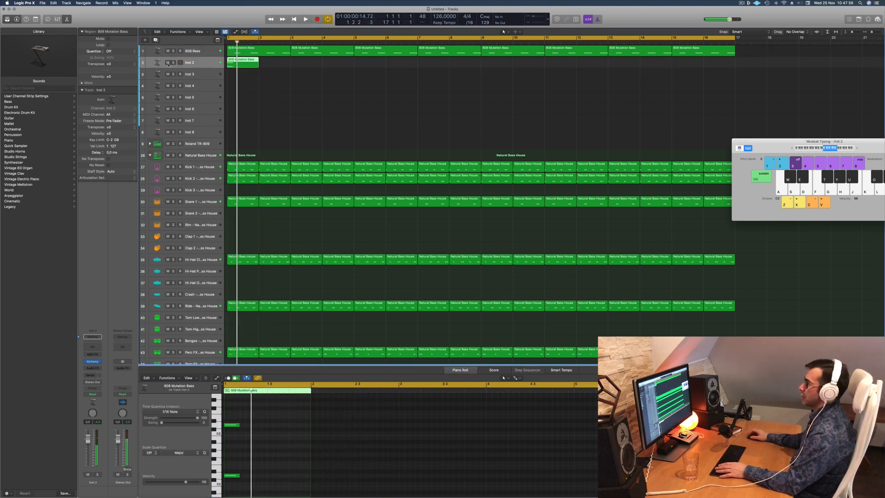
key("space")
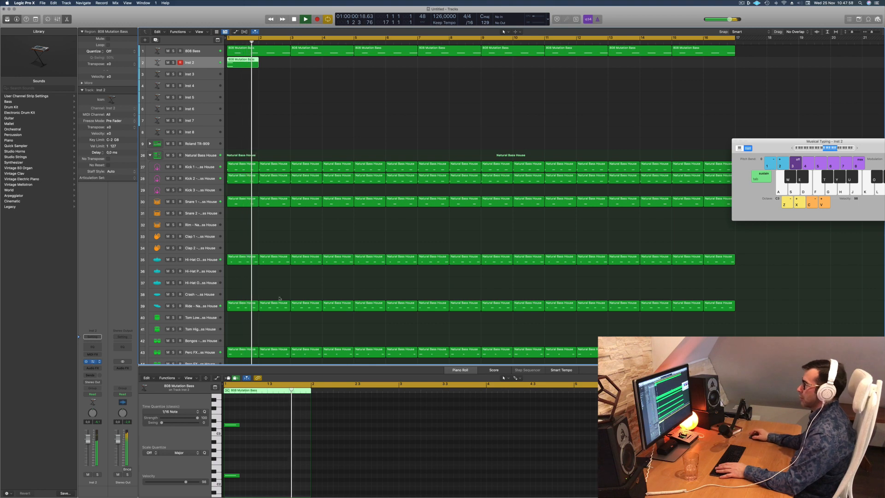
key("space")
key("space")
left_click_drag(449, 74, 556, 103)
key("space")
key("space")
key("space")
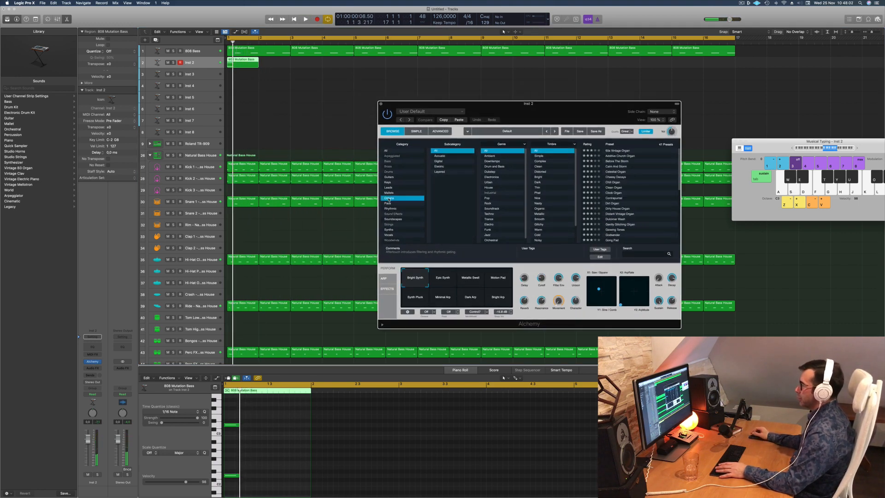
left_click(386, 151)
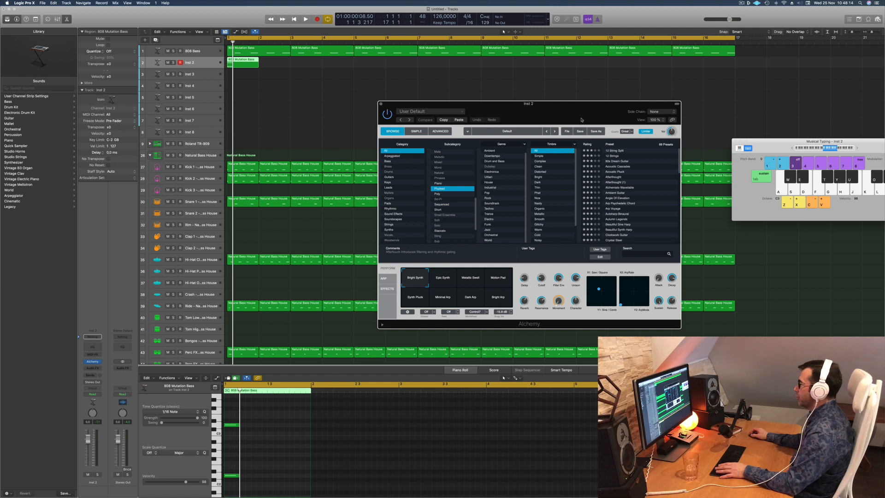
left_click_drag(603, 112, 576, 110)
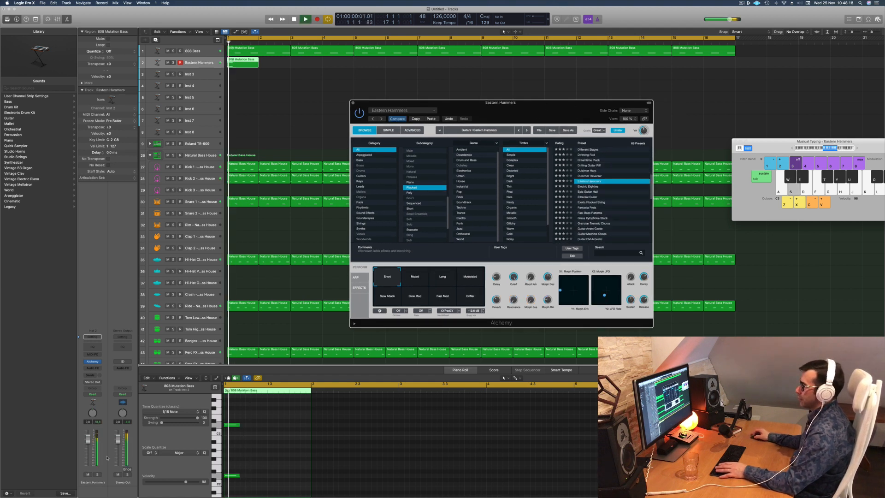
Lower the Eastern Hammers track volume and audition the preset's Muted and Long variations
left_click_drag(88, 453, 88, 458)
key("space")
key("space")
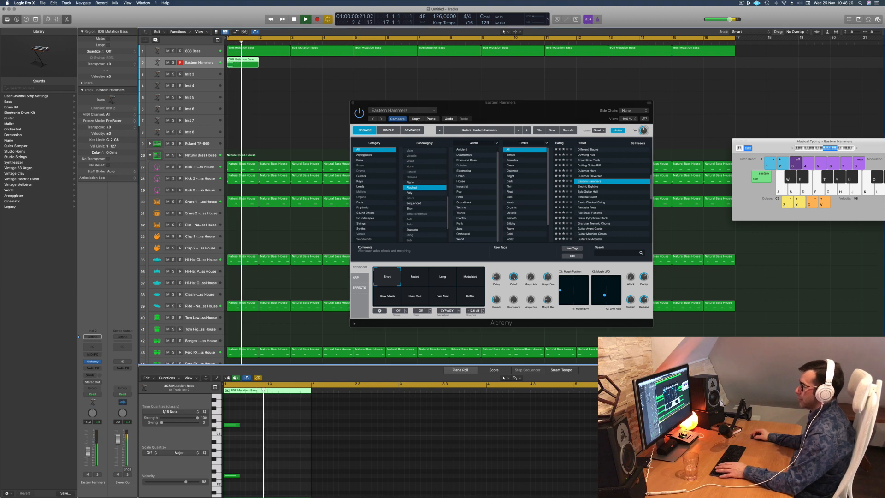
left_click(415, 280)
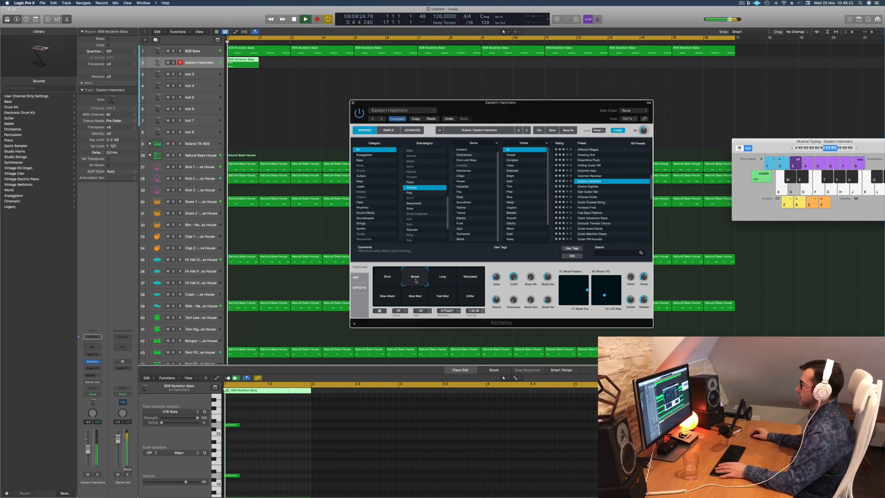
mouse_move(474, 101)
left_mouse_down()
mouse_move(450, 104)
mouse_move(484, 92)
left_mouse_up()
left_click(452, 269)
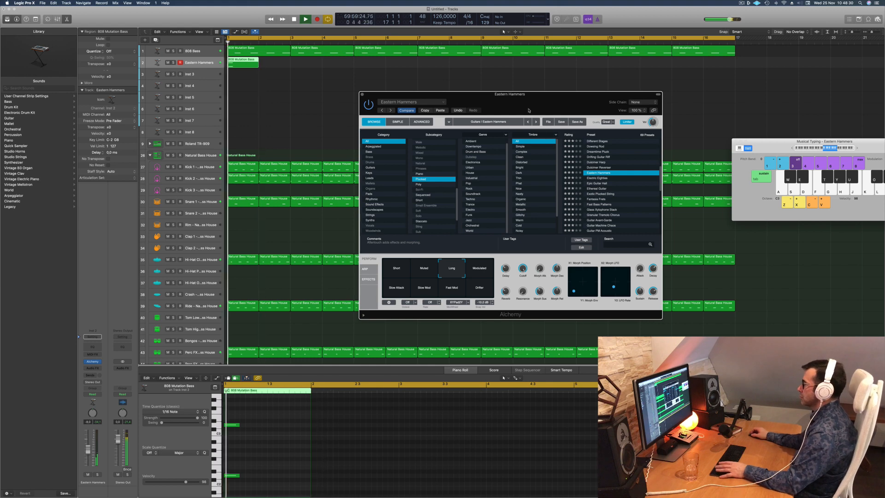
Copy the one-bar Eastern Hammers region to every second bar, from bar 1 through bar 15
left_click_drag(535, 101, 379, 207)
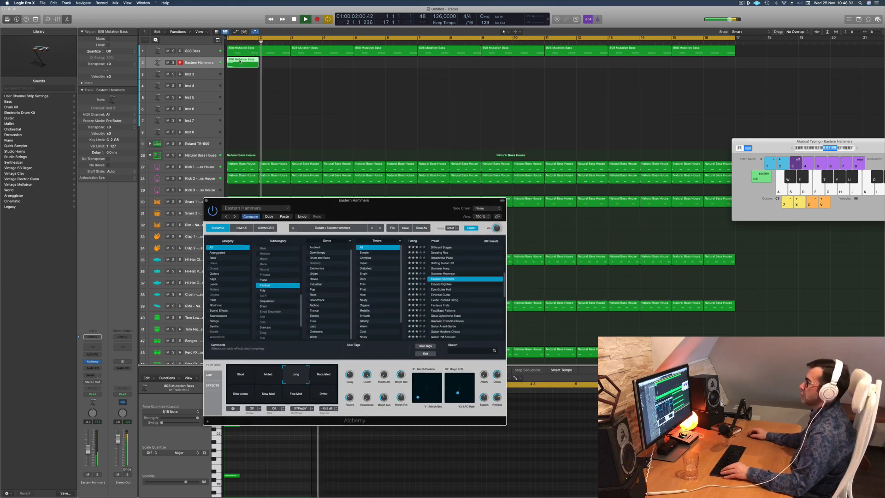
left_click_drag(260, 63, 303, 64)
left_click_drag(247, 65, 375, 68)
left_click_drag(498, 68, 235, 73)
left_click_drag(241, 65, 497, 65)
Audition the Modulated, Slow Attack, Slow Mod, Fast Mod and Short variations of Eastern Hammers, and settle on Muted
left_click_drag(402, 206, 547, 140)
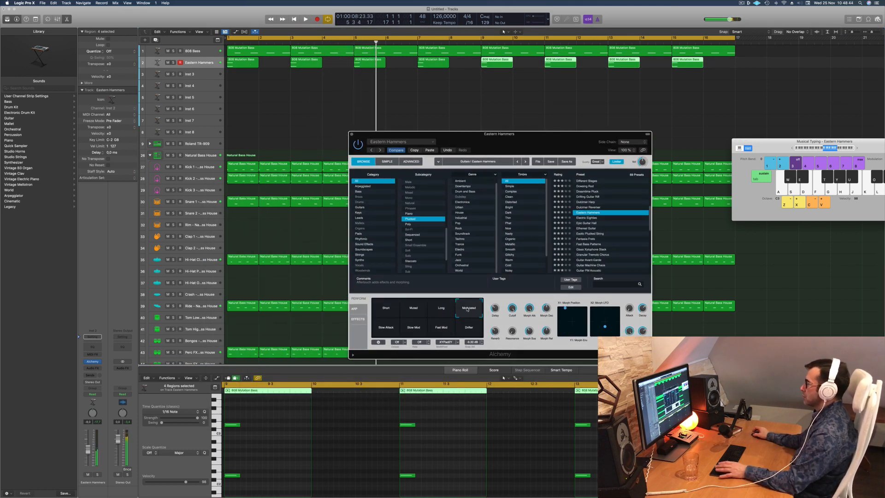
key("space")
left_click(383, 327)
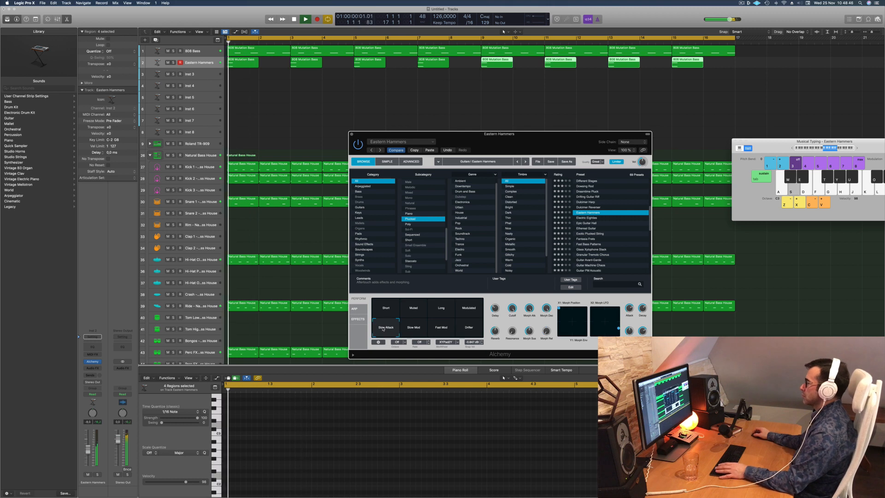
left_click(414, 329)
left_click(443, 328)
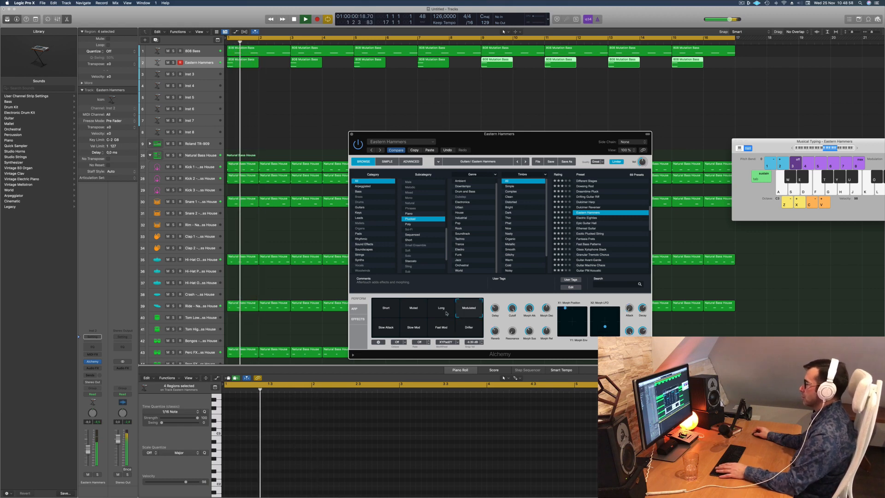
left_click_drag(522, 137, 482, 121)
left_click(348, 292)
left_click(378, 291)
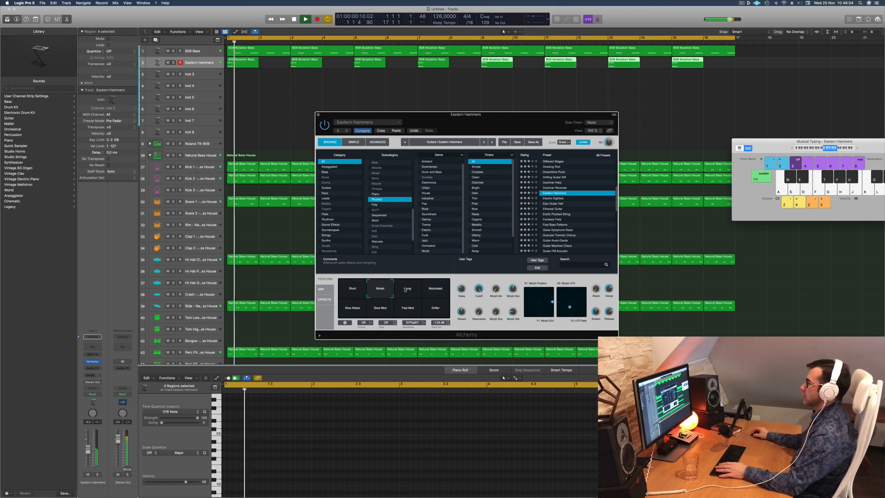
Close Alchemy and copy the octave stab within the first Eastern Hammers region to make three stabs in the bar
left_click(318, 114)
key("space")
key("space")
left_click(245, 67)
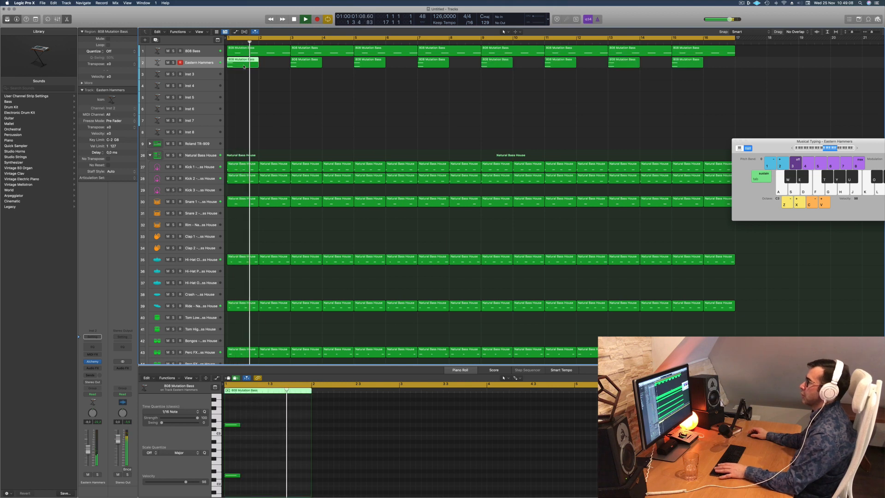
left_click_drag(282, 416, 271, 463)
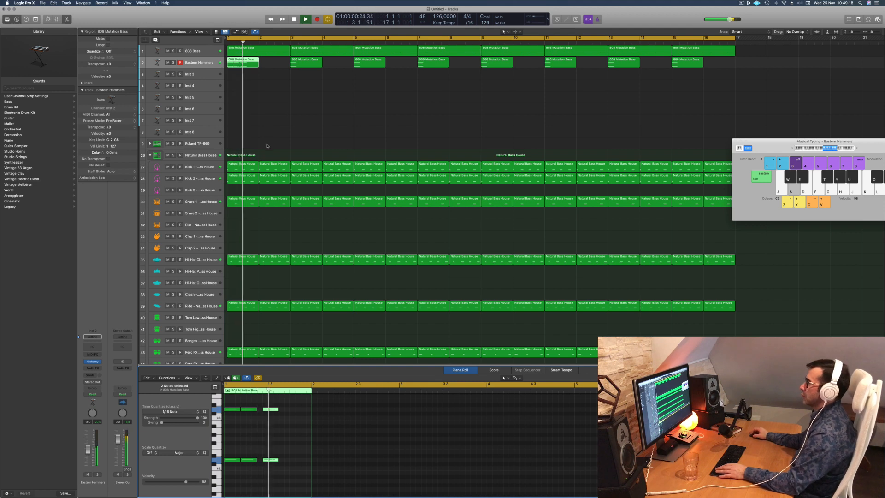
Replace the old Eastern Hammers copies by duplicating the edited one-bar region across bars 1 to 4
left_click_drag(239, 63, 273, 65)
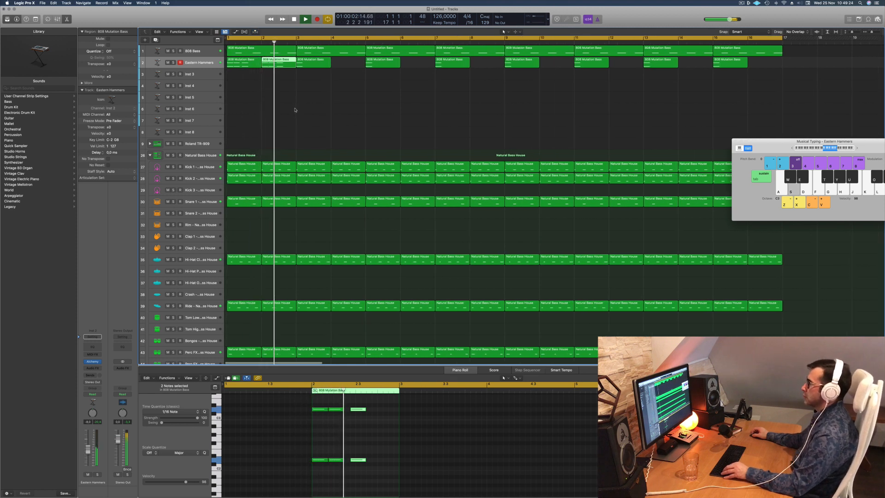
left_click_drag(306, 114, 730, 58)
key("Delete")
mouse_move(318, 77)
left_mouse_down()
mouse_move(249, 64)
mouse_move(312, 66)
left_mouse_up()
left_click(230, 74)
left_click_drag(230, 73, 229, 74)
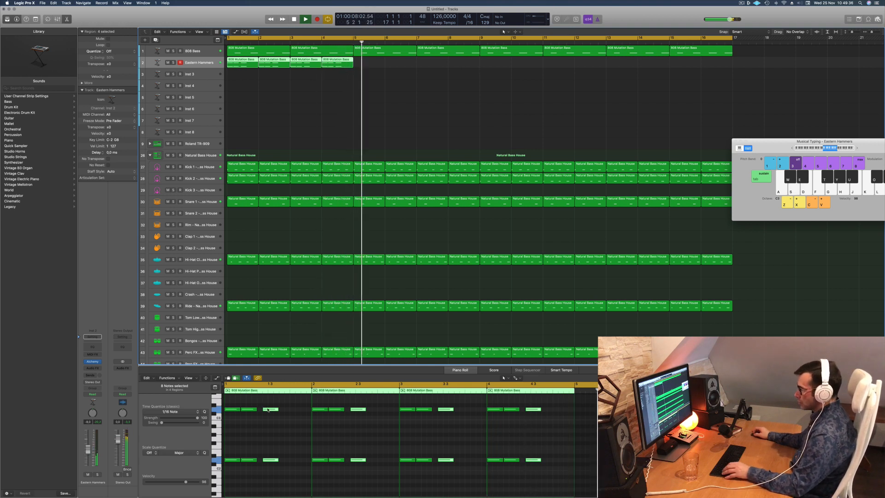
Copy the last octave stab slightly further right in all four regions to add a fourth stab, and play the pattern
left_click_drag(268, 409, 288, 413)
key("space")
scroll(283, 426, "down", 2)
scroll(282, 428, "up", 4)
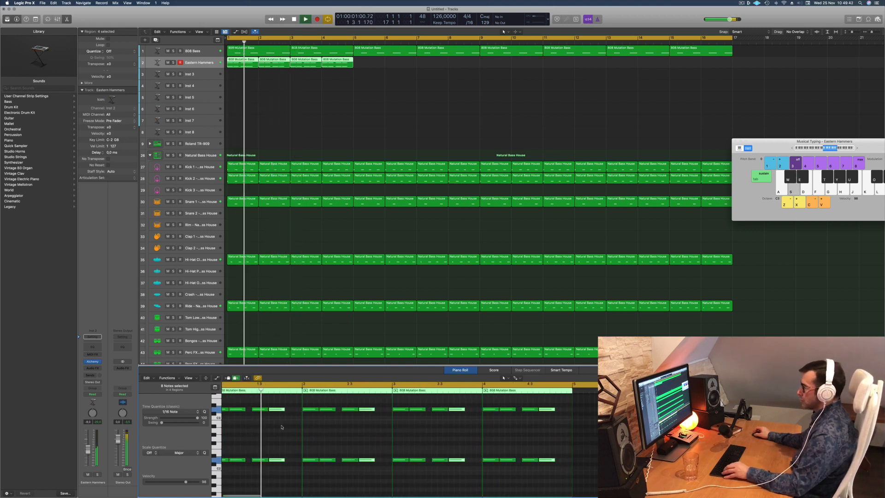
key("space")
key("space")
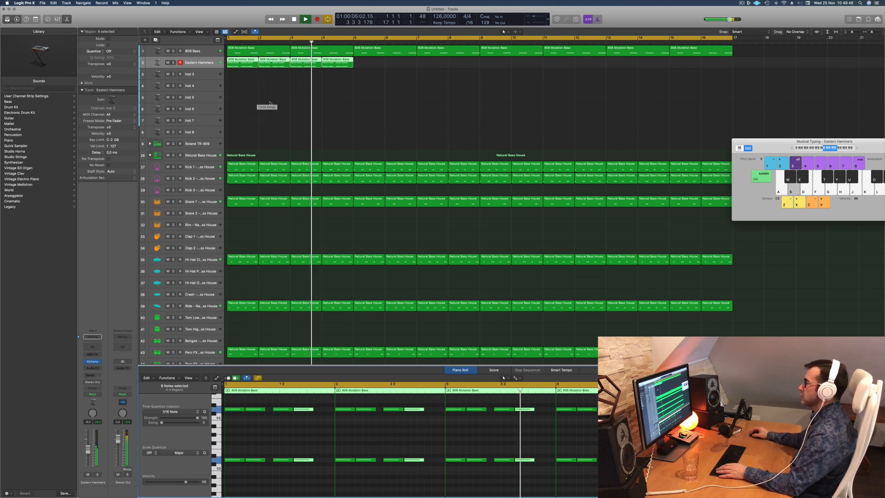
key("space")
Copy the four-bar Eastern Hammers block until it fills bars 1 to 16, and play it from the start
left_click_drag(376, 61, 490, 73)
key("super+z")
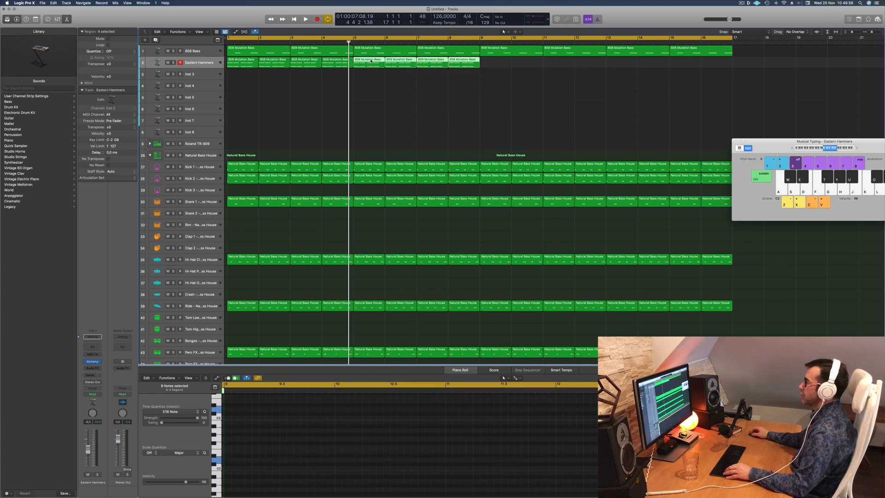
left_click_drag(436, 64, 623, 65)
key("Return")
key("space")
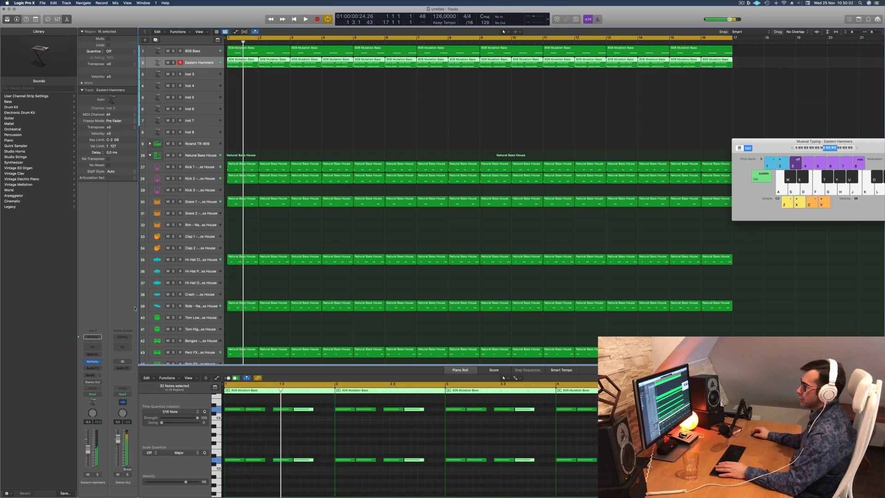
Lower Alchemy's Cutoff for Eastern Hammers, raise the track volume slightly, and close the plug-in to replay from the start
left_click(96, 362)
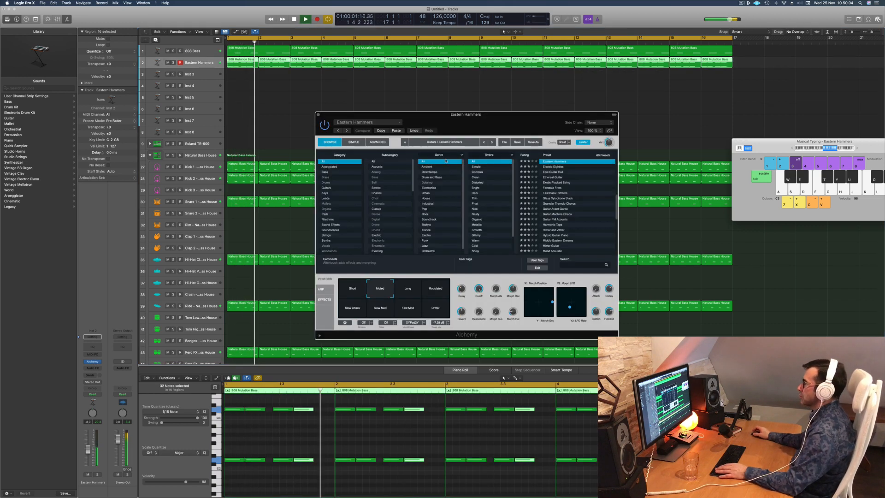
left_click_drag(478, 289, 478, 313)
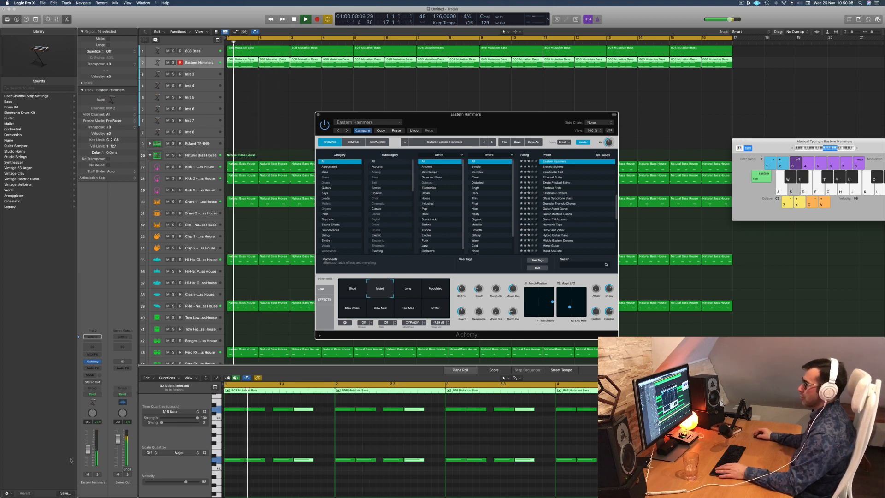
left_click_drag(88, 450, 87, 447)
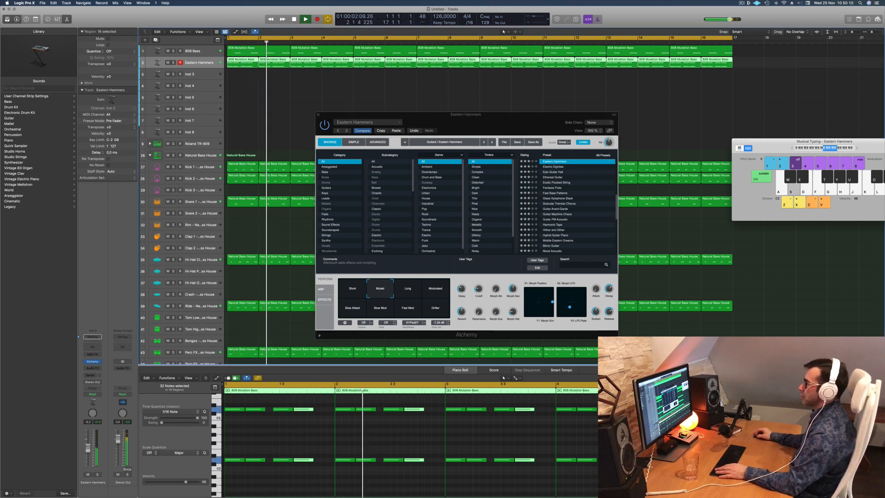
left_click_drag(485, 128, 463, 130)
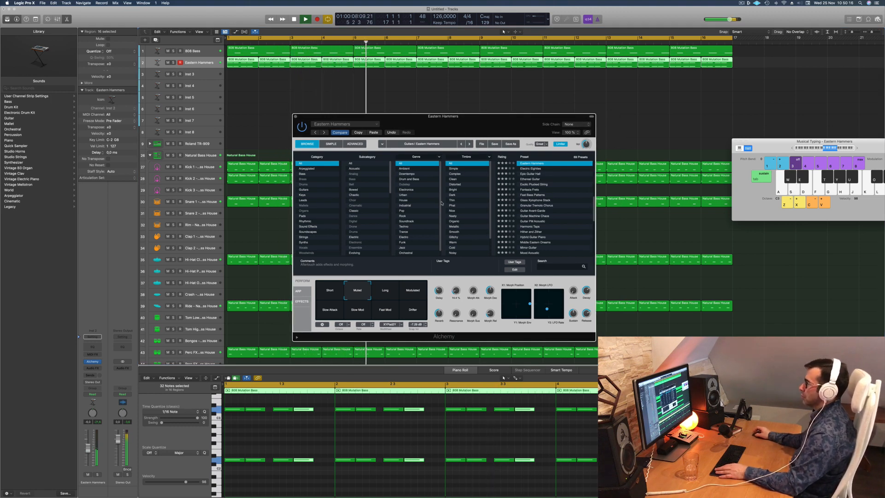
key("super+w")
key("Return")
key("Return")
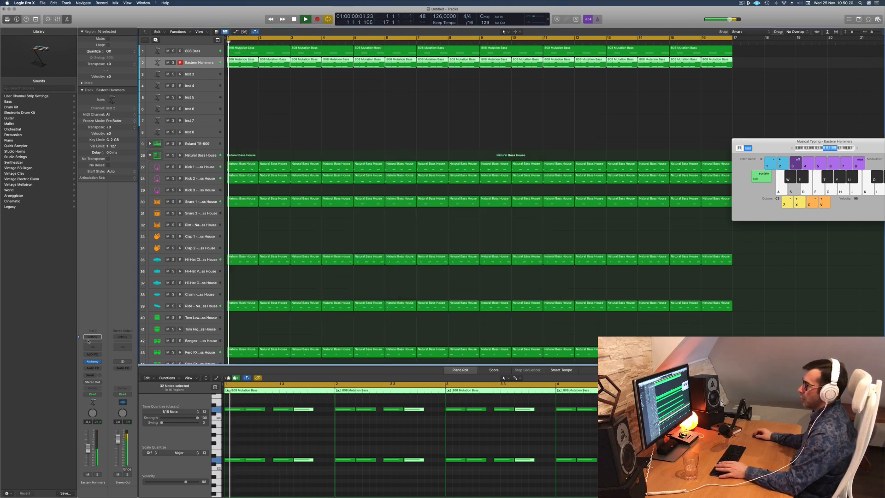
Add a Channel EQ to Eastern Hammers, enable its low cut at about 200 Hz, and close the plug-in
left_click(93, 346)
key("space")
key("space")
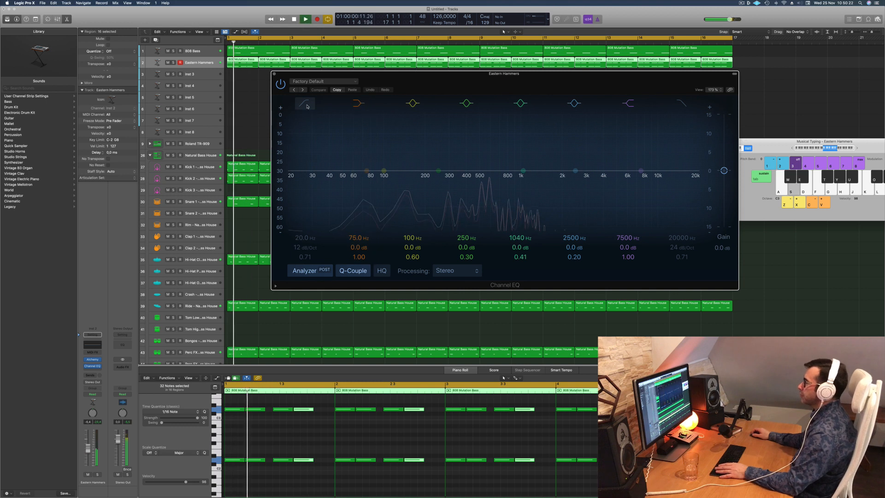
left_click(302, 144)
left_click_drag(303, 144, 442, 132)
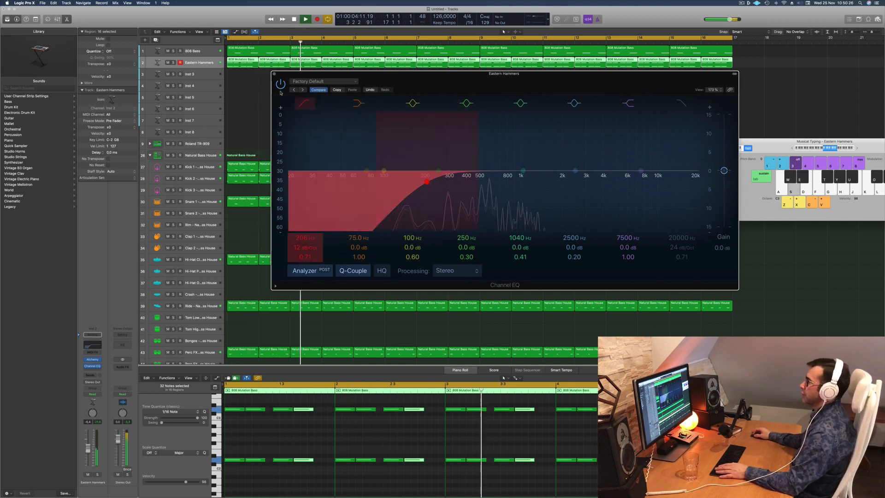
left_click(275, 74)
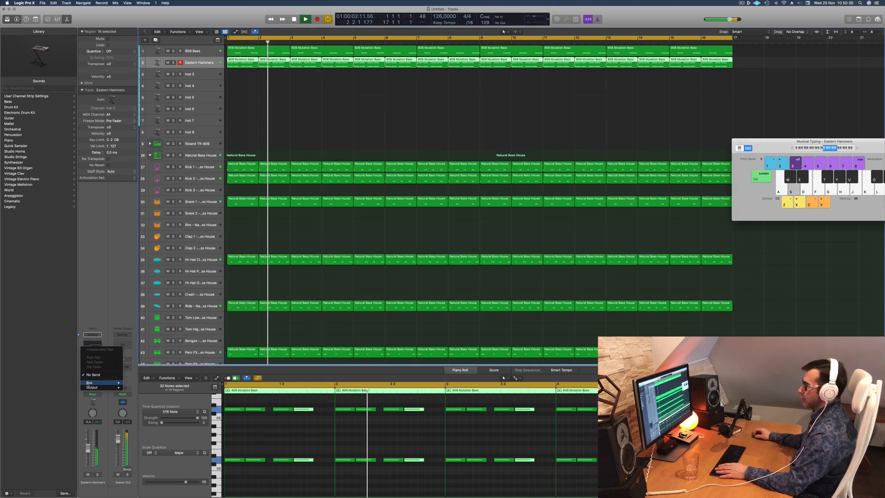
Send Eastern Hammers to the Natural Bass House reverb on Bus 6 and raise the send level
left_click(90, 375)
mouse_move(89, 383)
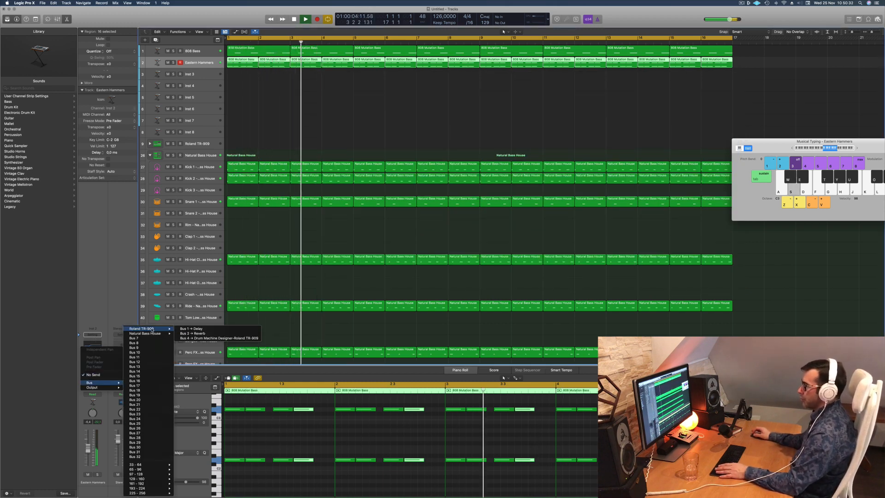
mouse_move(152, 334)
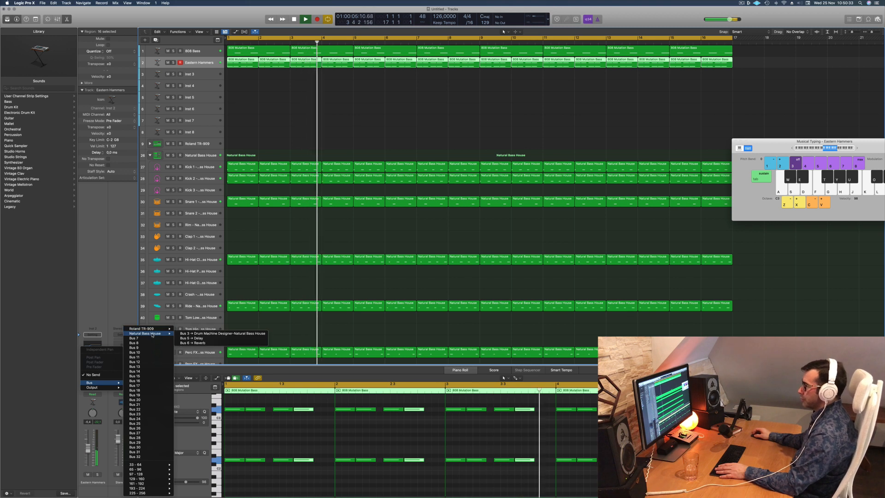
left_click(221, 344)
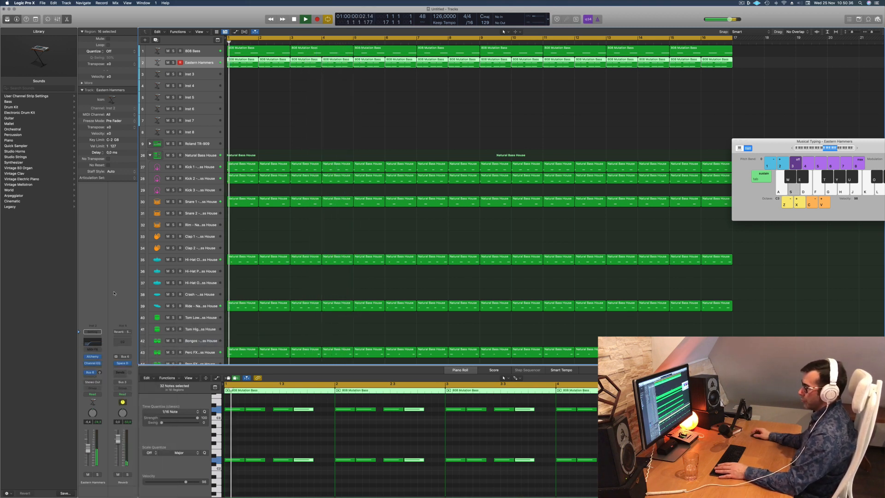
left_click_drag(101, 372, 102, 376)
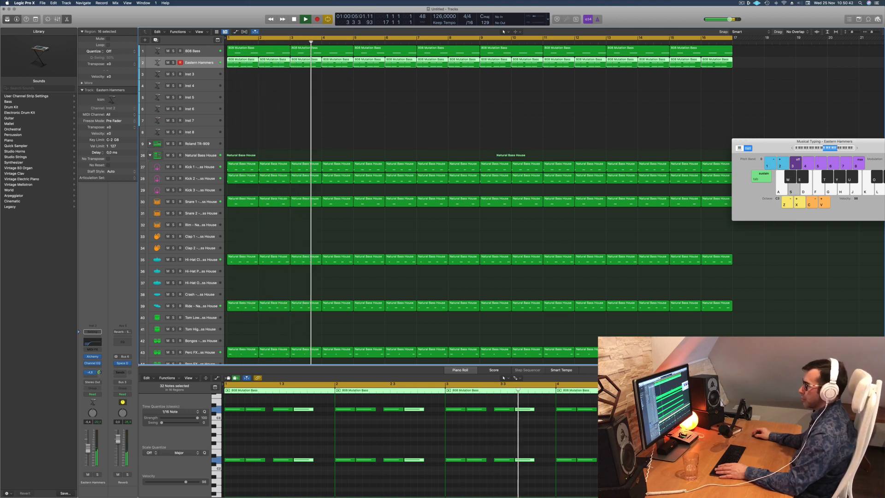
Duplicate the Eastern Hammers track with its channel settings directly below it, and replay the arrangement from the start
left_click(261, 130)
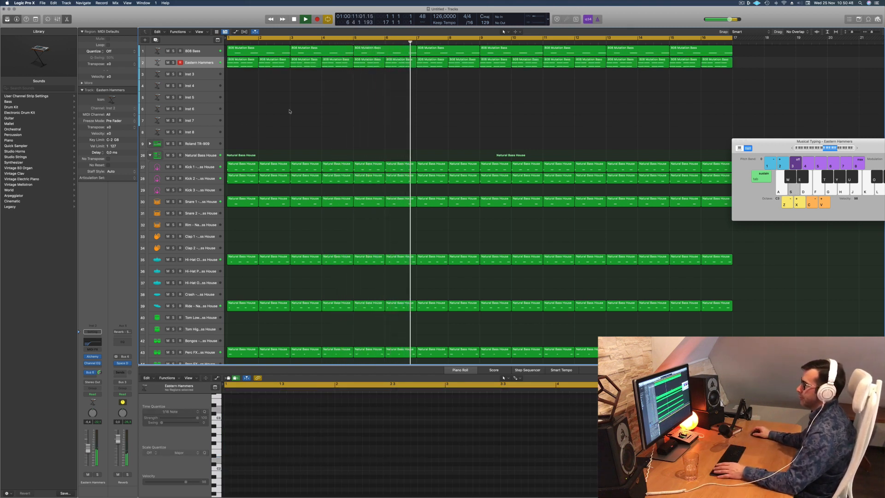
left_click(205, 75)
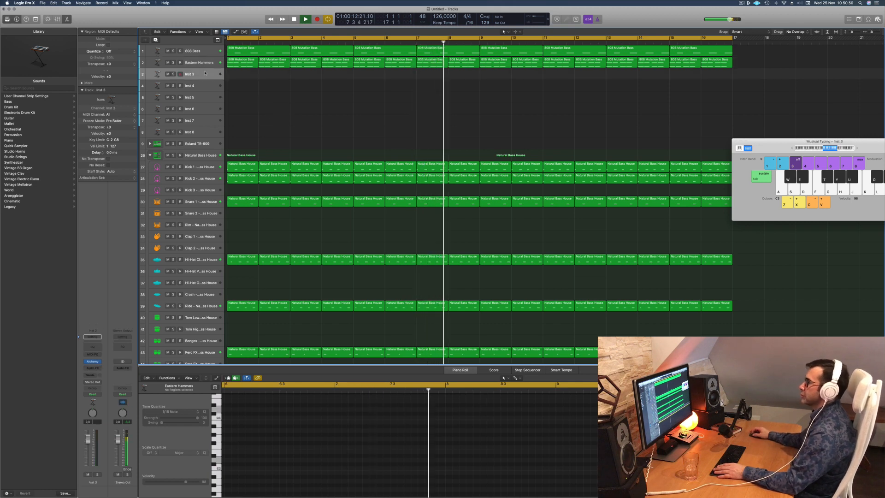
left_click(204, 63)
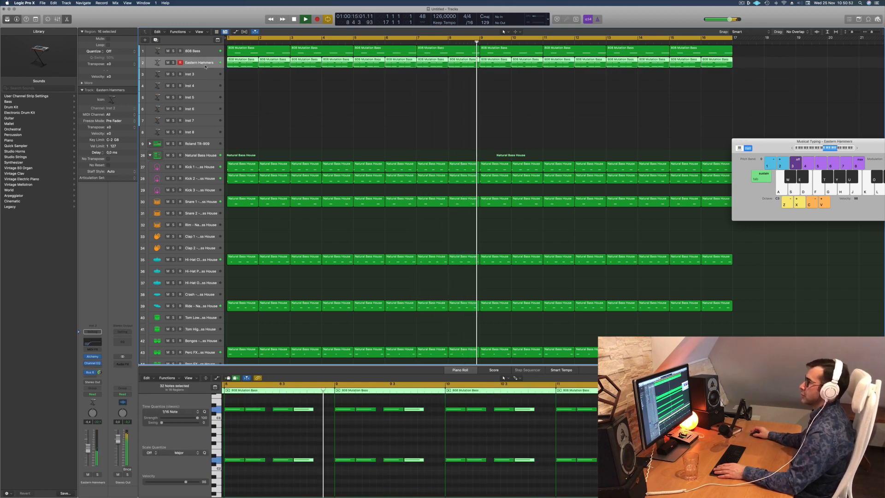
left_click(154, 40)
key("Return")
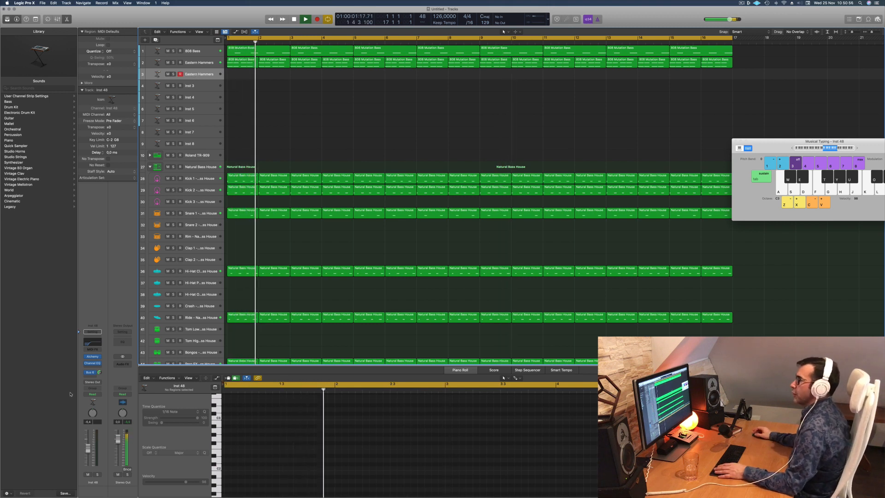
Open Alchemy on the duplicated Eastern Hammers track and filter its preset browser to the Pads category
left_click(93, 356)
left_click_drag(421, 101, 380, 127)
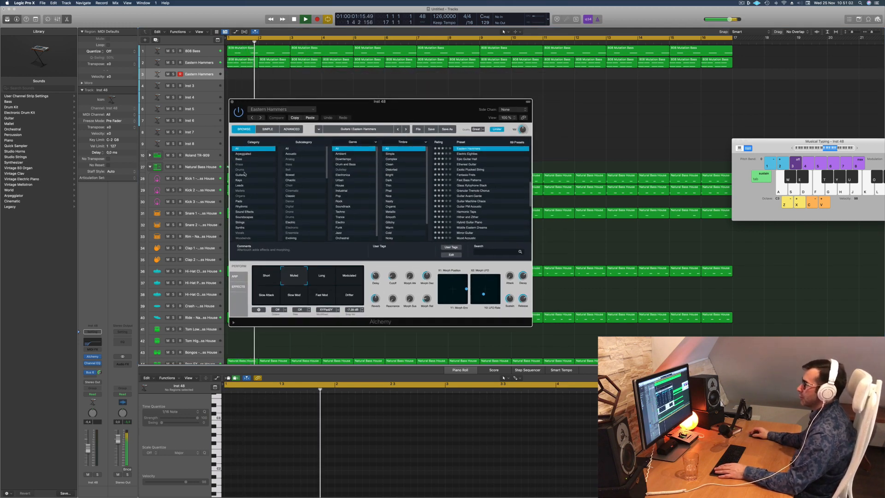
left_click(239, 201)
Browse the pad presets and load Ancient Traveller on the duplicated track
scroll(492, 182, "down", 3)
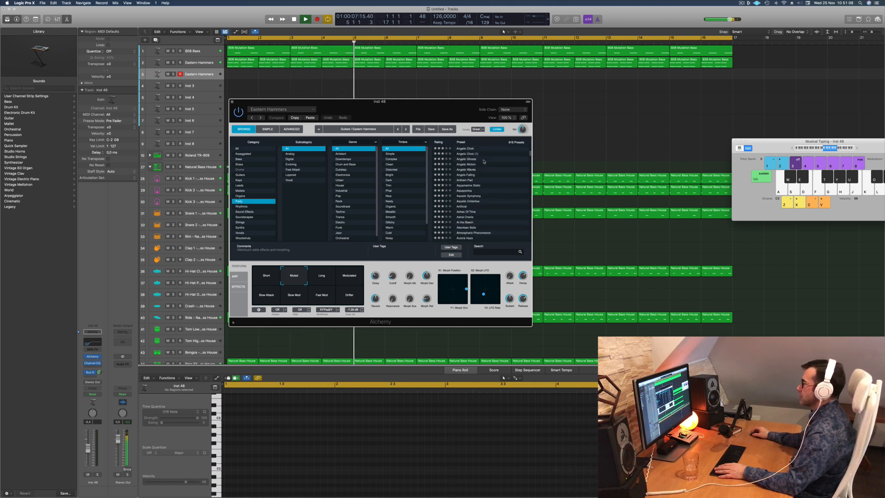
scroll(485, 167, "up", 6)
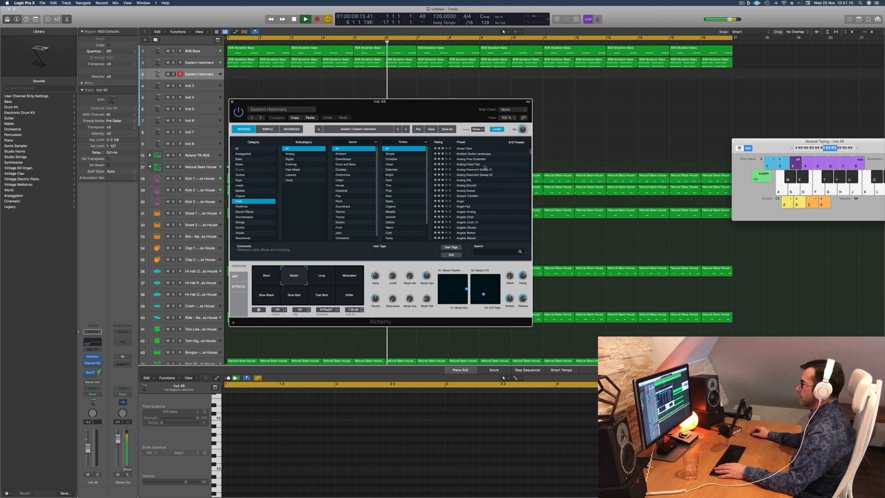
scroll(485, 166, "up", 3)
scroll(485, 167, "down", 5)
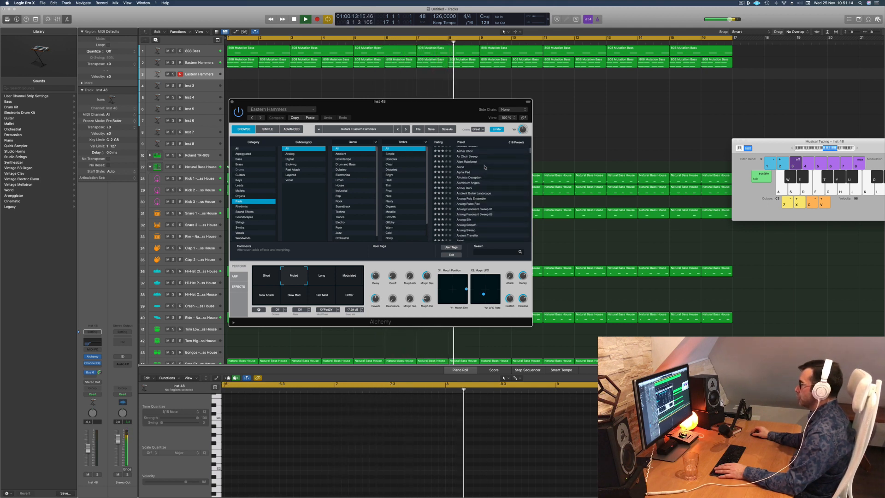
scroll(485, 167, "up", 1)
scroll(485, 167, "up", 3)
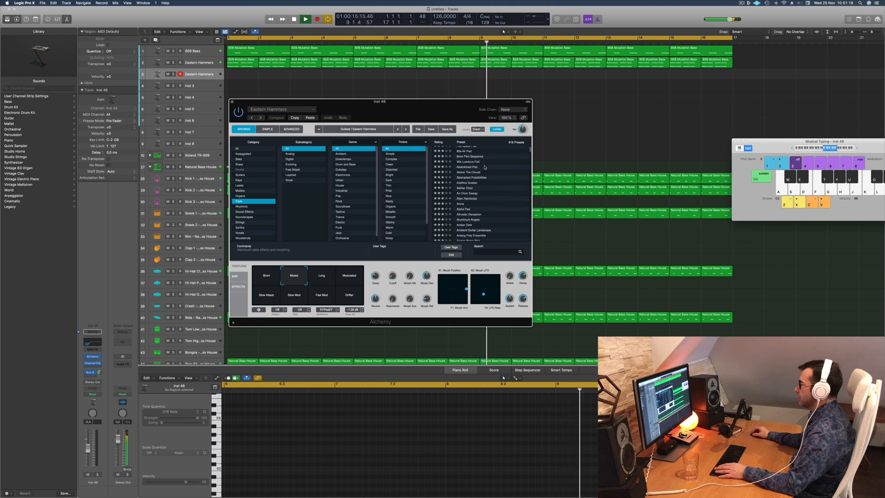
scroll(485, 167, "down", 2)
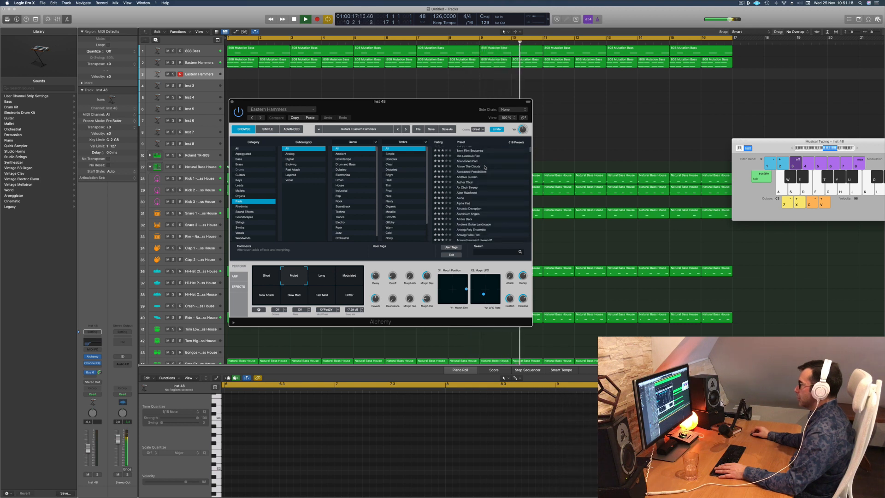
scroll(485, 167, "down", 1)
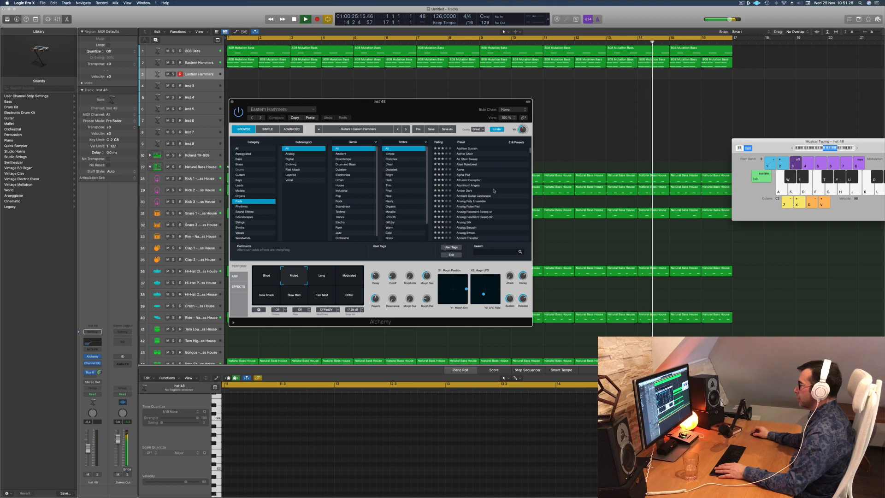
scroll(483, 199, "down", 3)
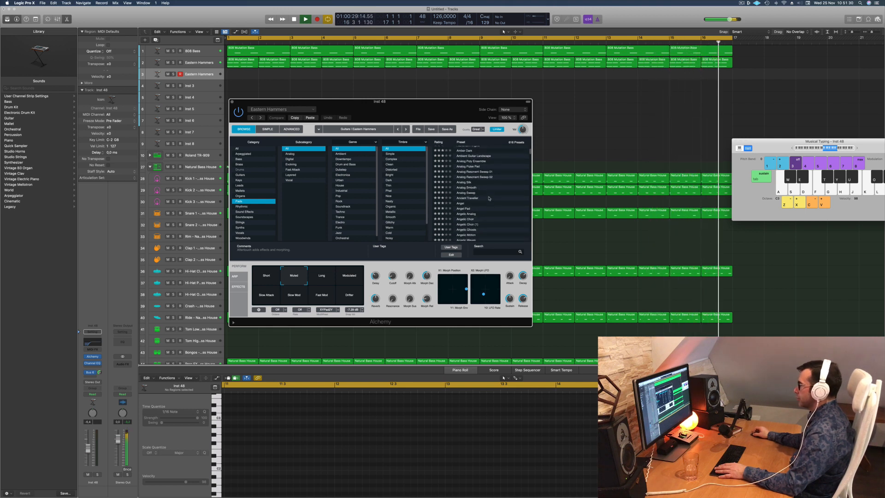
scroll(489, 198, "down", 2)
scroll(490, 198, "up", 1)
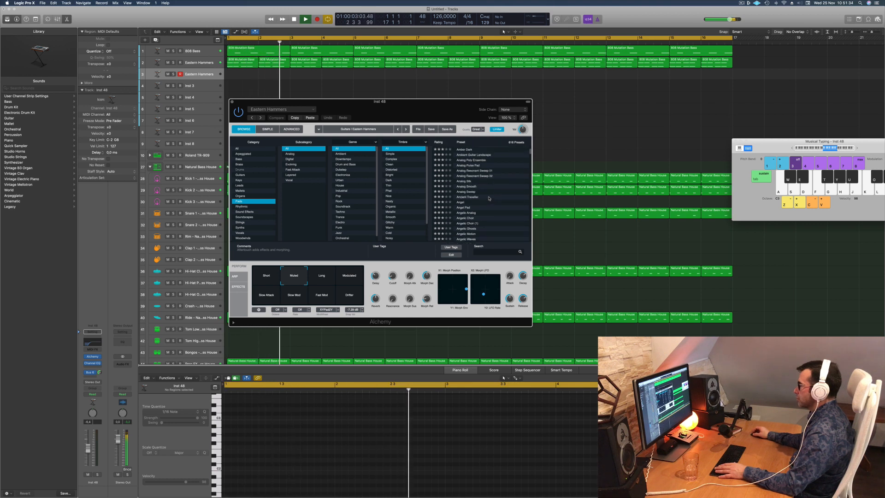
left_click(471, 199)
Rearrange the Alchemy and Musical Typing windows so the preset controls and the playable keys are both accessible
left_click_drag(300, 139, 353, 146)
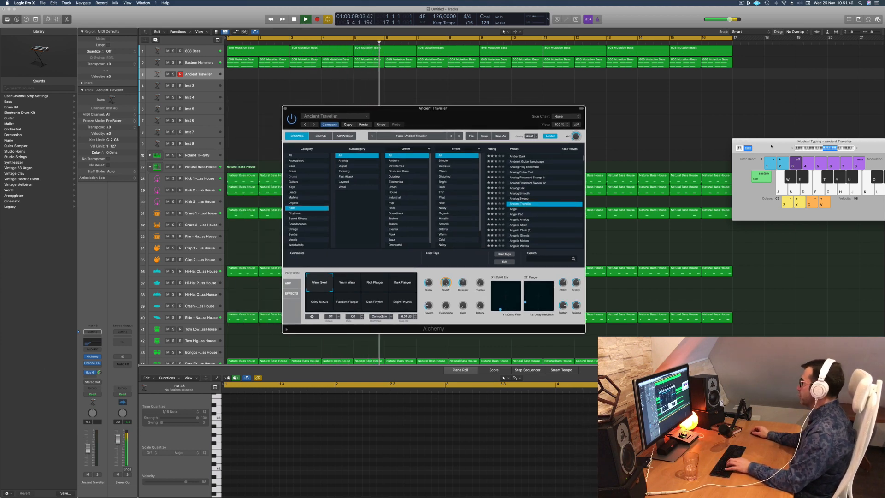
left_click_drag(771, 146, 481, 177)
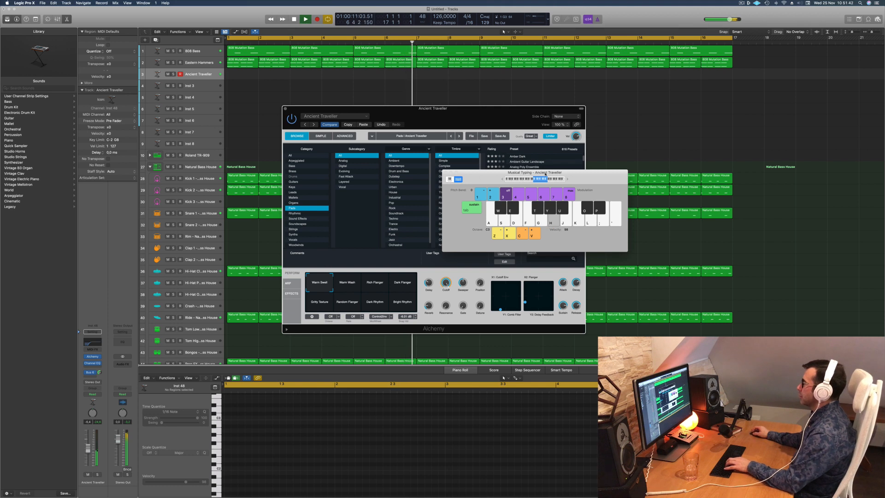
left_click_drag(620, 176, 766, 128)
left_click_drag(456, 118, 506, 152)
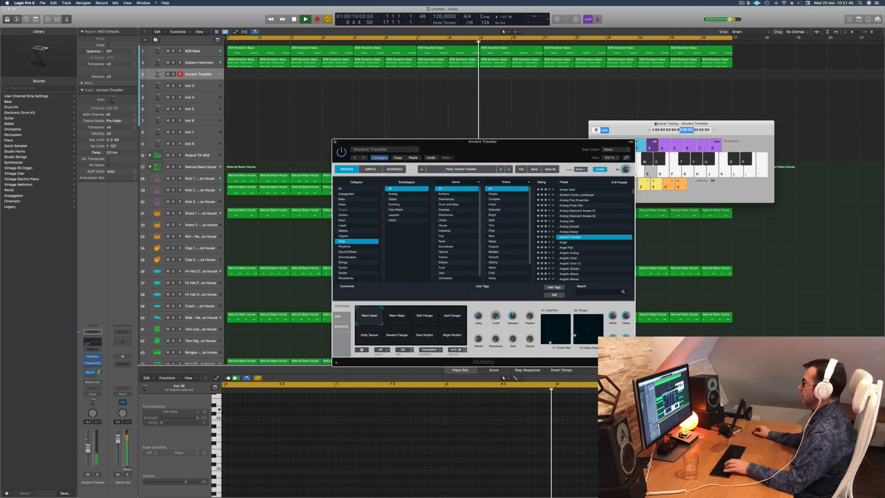
Arrange the Musical Typing and Alchemy windows over the upper tracks and nudge up the Ancient Traveller track's volume
left_click_drag(677, 131, 671, 131)
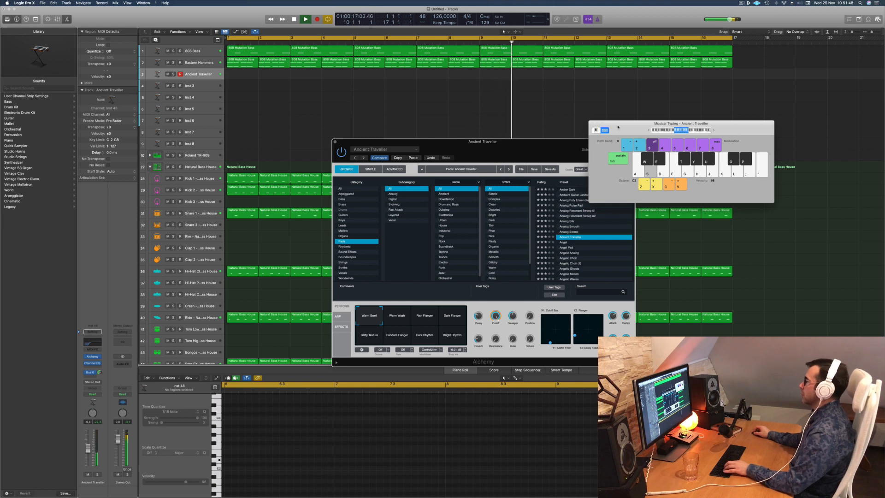
left_click_drag(618, 127, 558, 98)
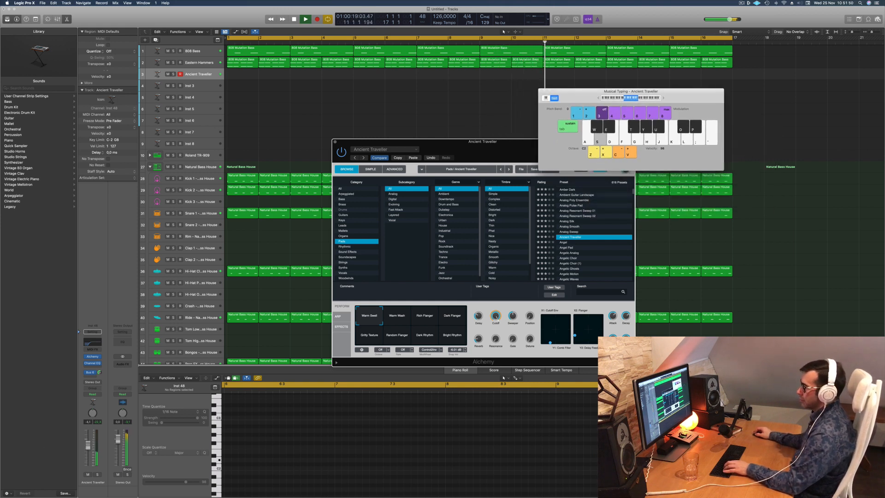
left_click_drag(88, 444, 89, 442)
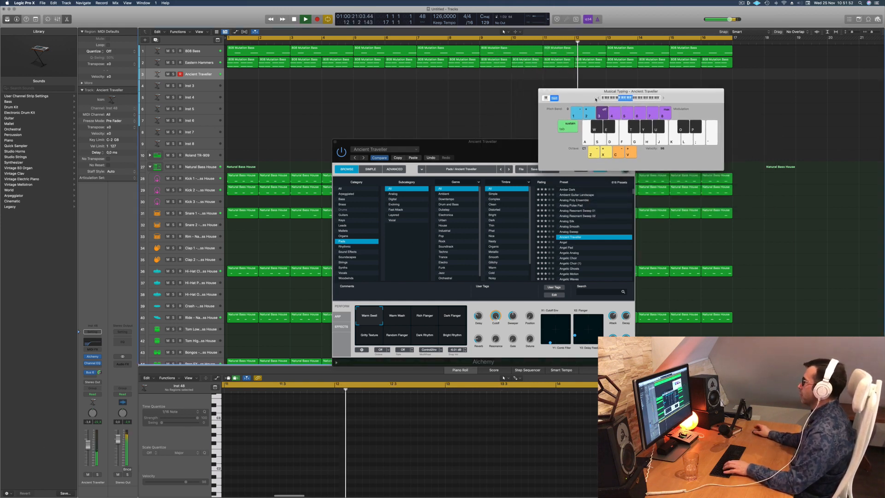
left_click_drag(595, 98, 624, 89)
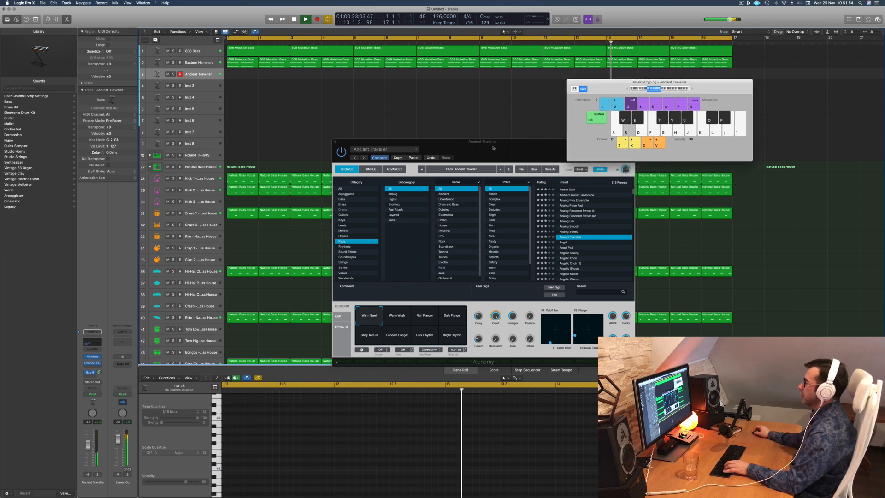
left_click_drag(493, 143, 536, 142)
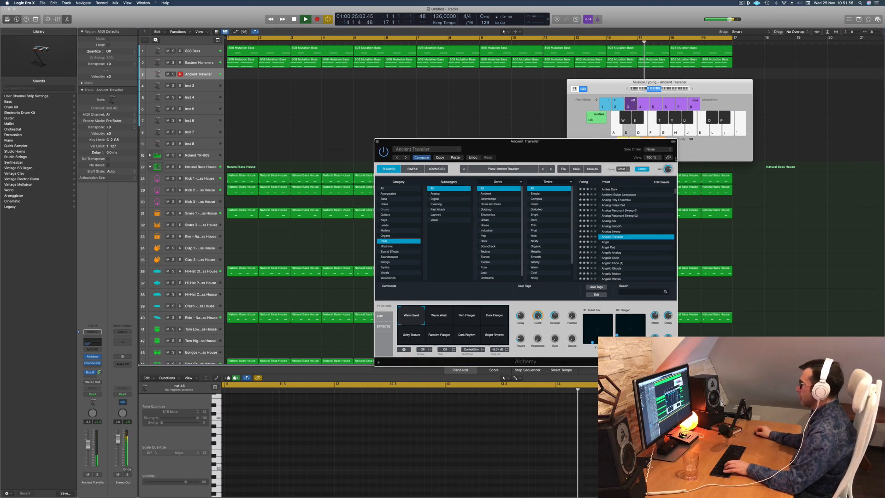
left_click_drag(550, 149, 507, 126)
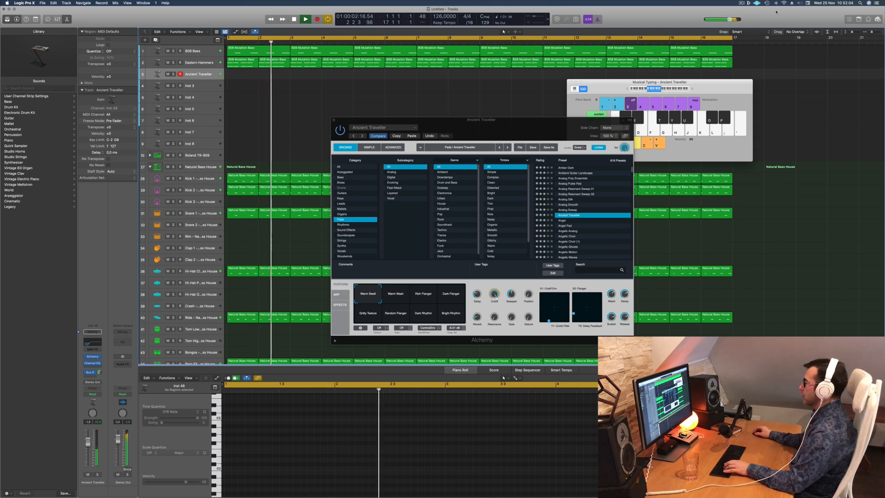
left_click_drag(627, 91, 672, 57)
left_click_drag(590, 119, 642, 53)
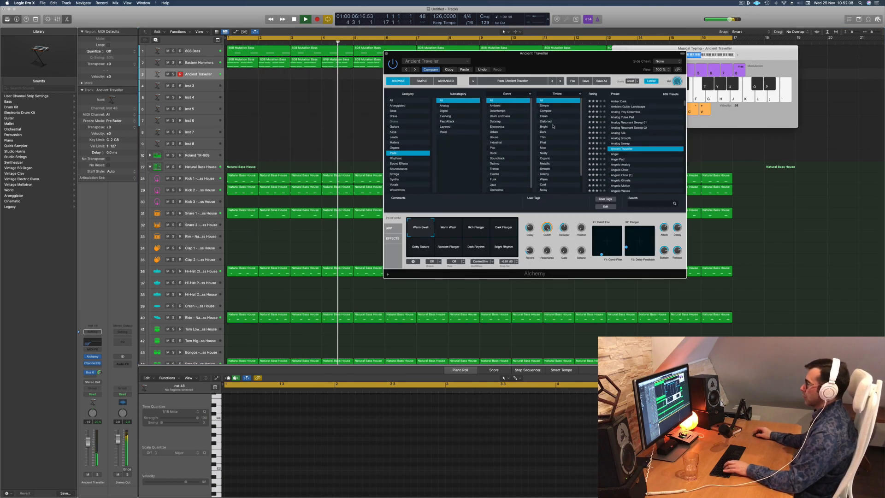
Audition Alchemy's Rich Flanger, Gritty Texture, Random Flanger, Dark Rhythm and Bright Rhythm performance snapshots against the loop, returning to Warm Swell
left_click(457, 228)
left_click(481, 229)
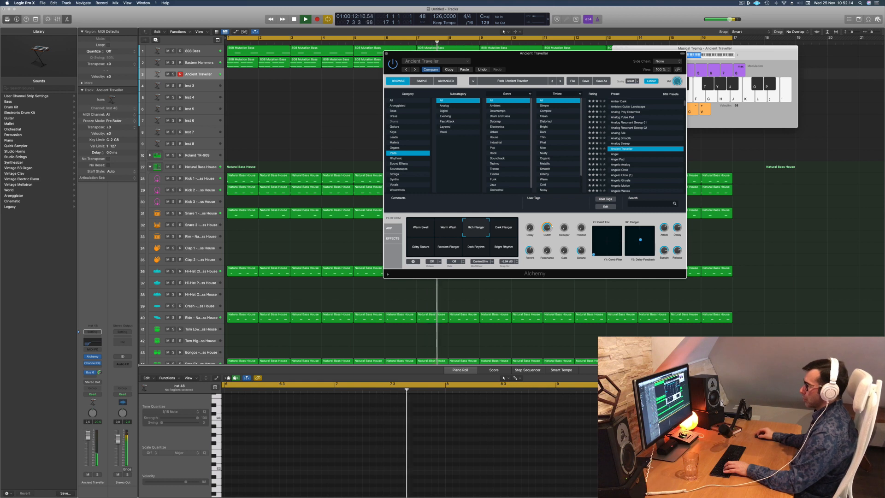
left_click(84, 429)
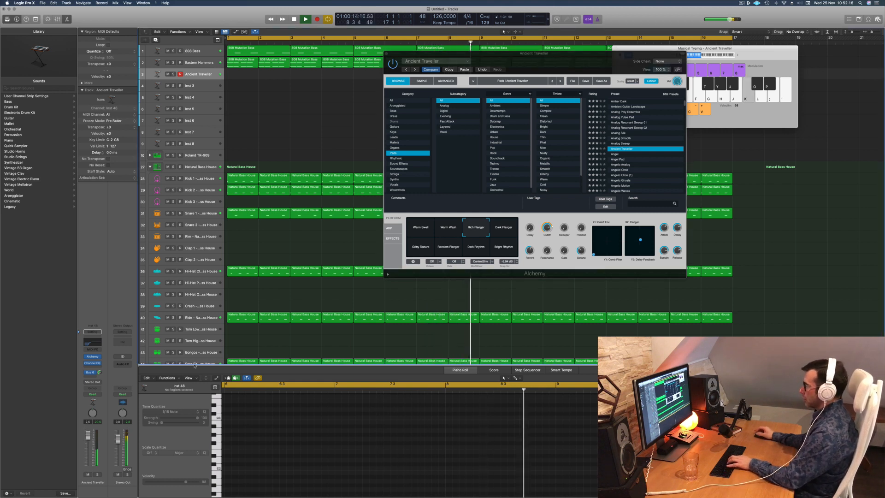
left_click(420, 246)
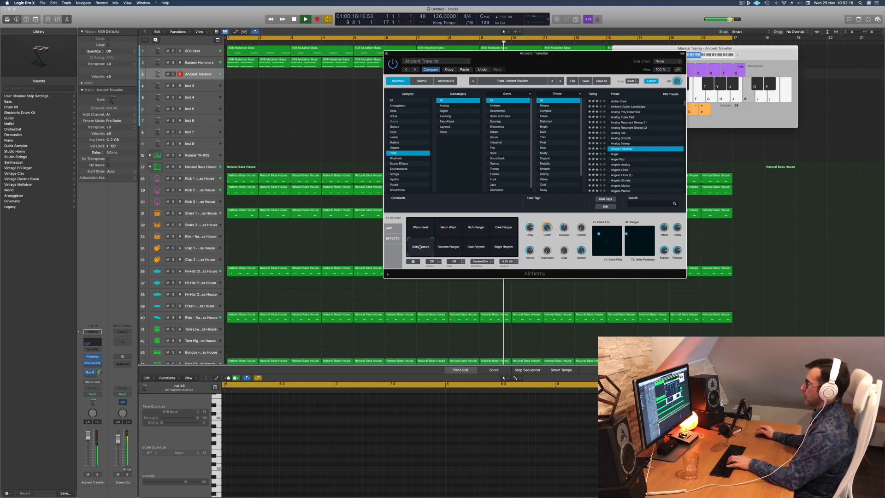
left_click(450, 250)
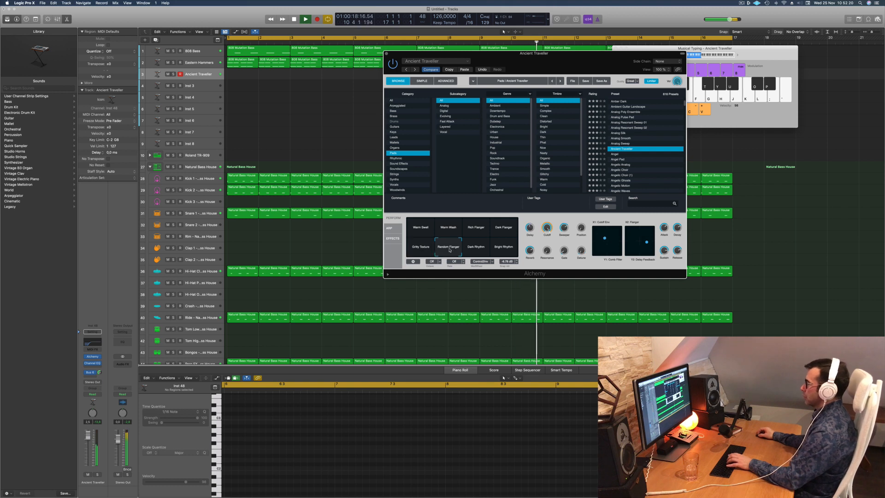
left_click(477, 251)
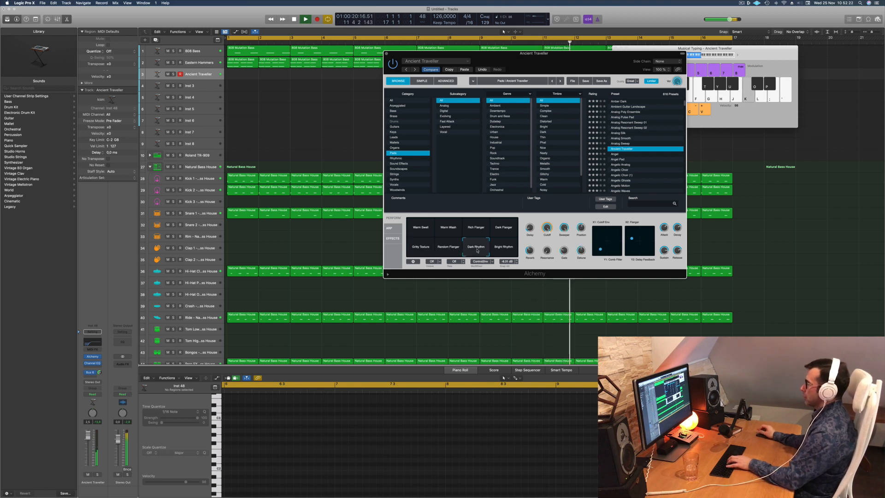
left_click(508, 250)
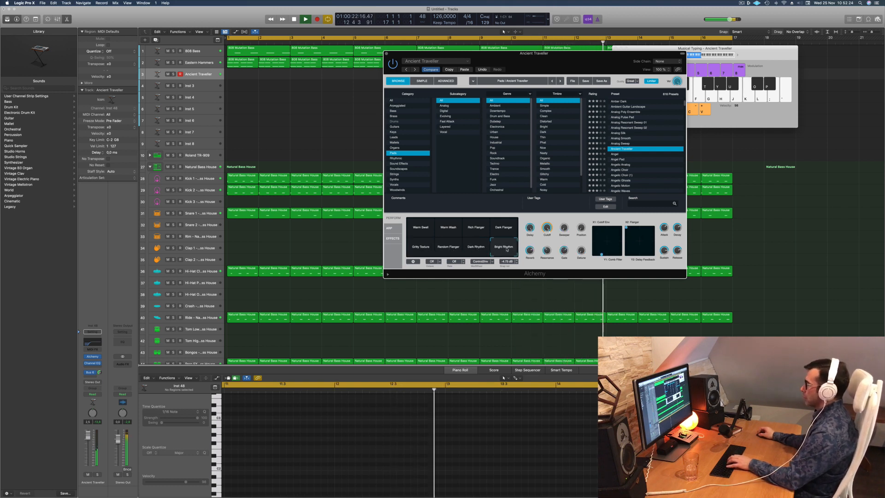
left_click(417, 229)
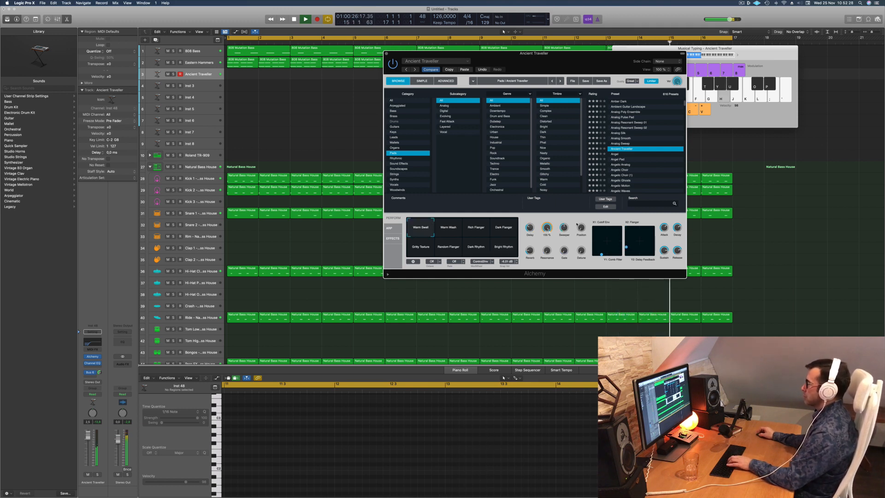
Turn up Alchemy's Gate control to about 51% and reposition the synth window clear of the Musical Typing keyboard
left_click_drag(564, 229, 565, 231)
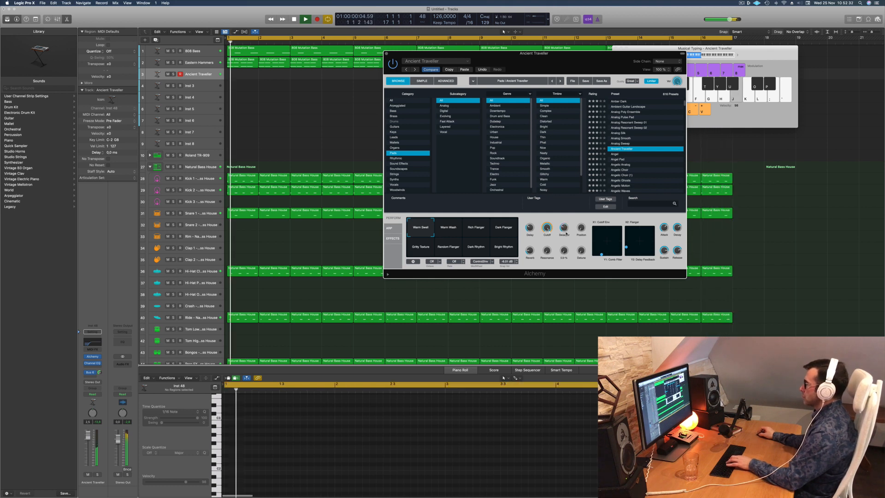
left_click_drag(562, 249, 569, 250)
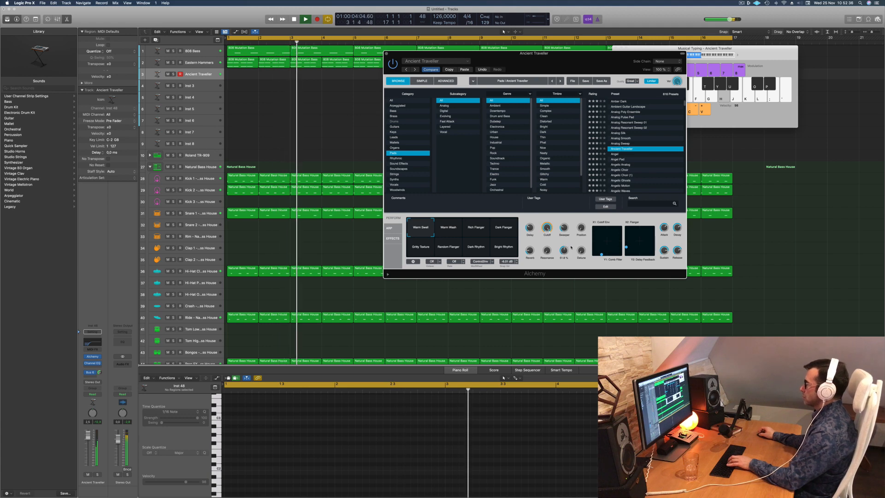
left_click_drag(576, 67, 542, 85)
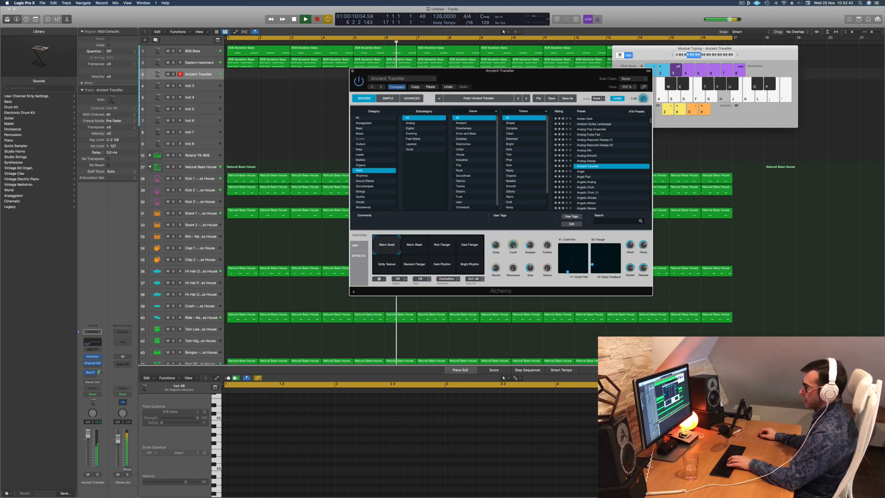
left_click(340, 190)
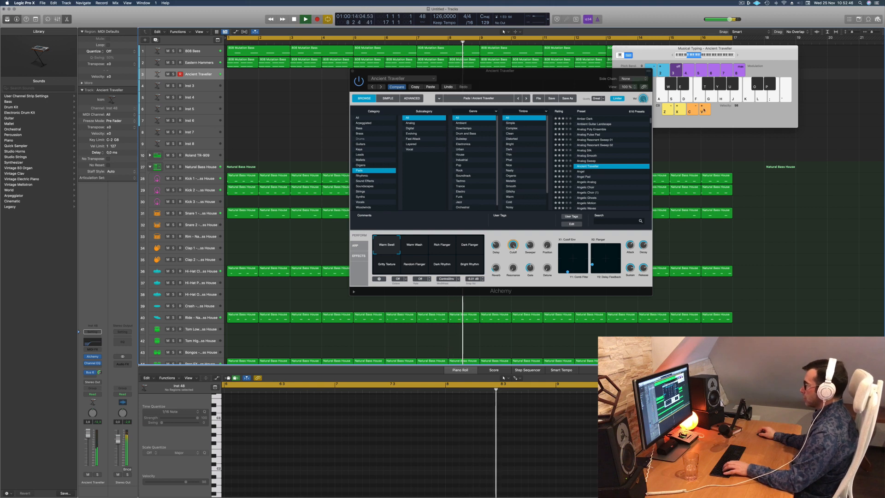
Shift the Musical Typing keyboard up one octave and rehearse the single C pad note over the playing loop
left_click(738, 57)
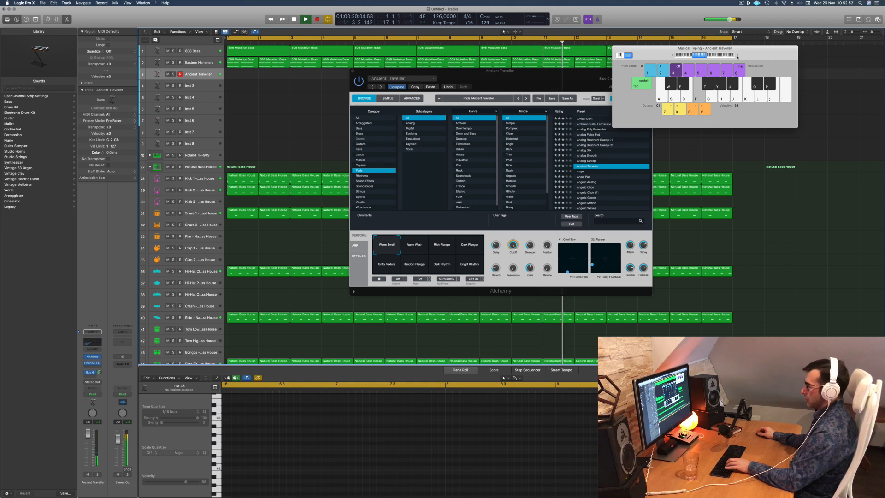
key("a")
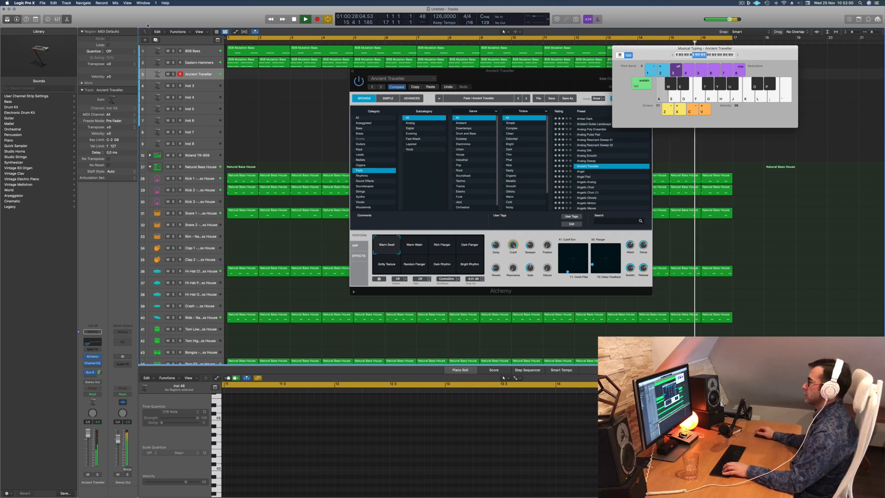
key("a")
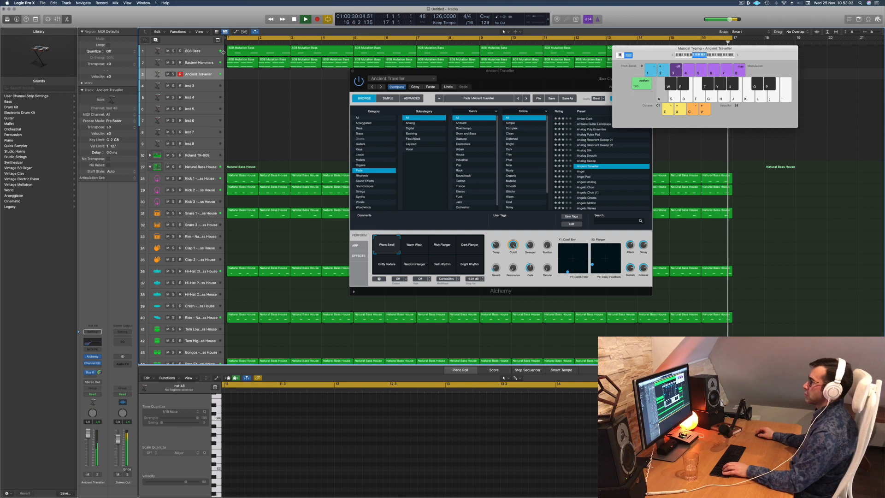
key("a")
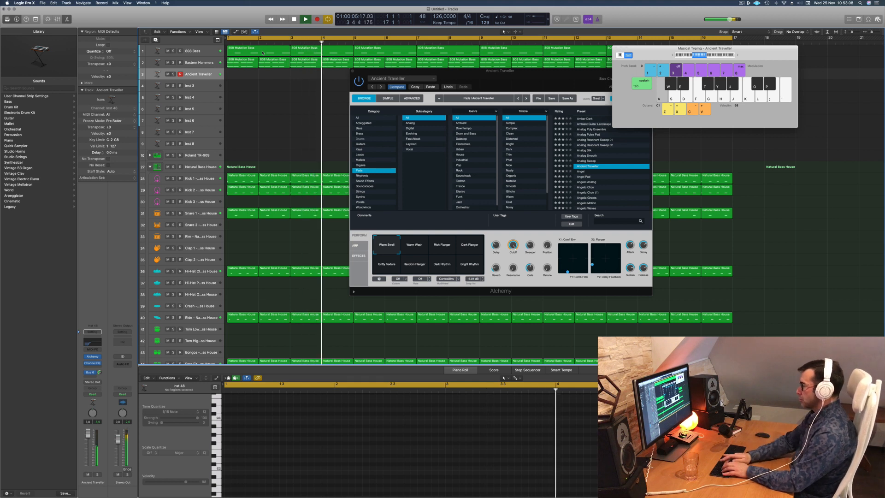
Record the repeated C pad note onto the Ancient Traveller track, then stop the recording
key("r")
key("a")
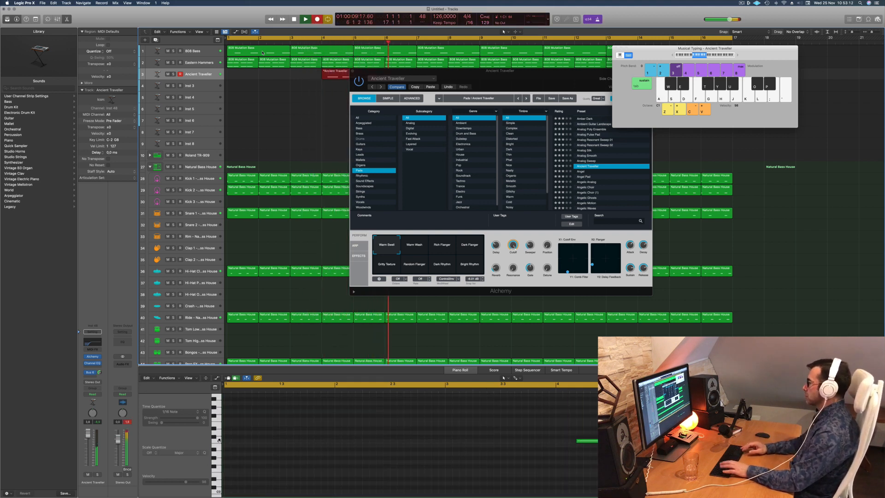
key("space")
key("space")
key("space")
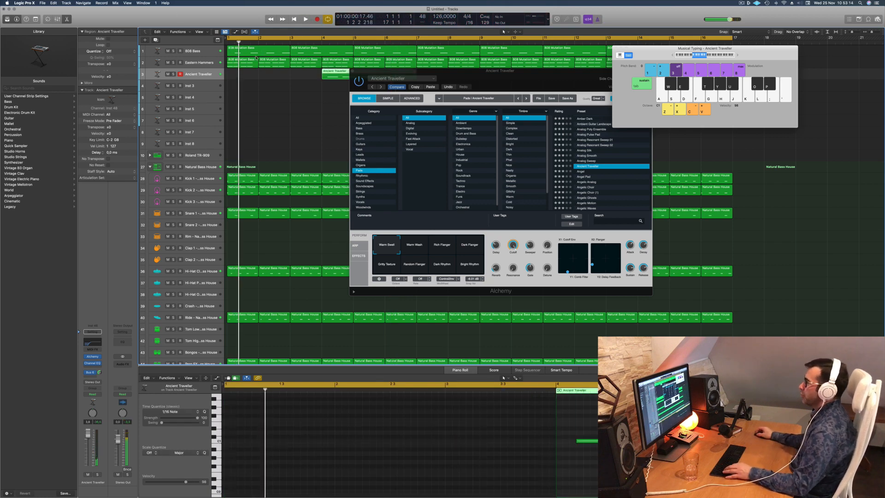
Move the recorded region to bar 1 and trim it to two bars, splitting the crossing notes and deleting the remainder
left_click_drag(471, 81, 708, 104)
left_click_drag(371, 73, 277, 74)
key("space")
double_click(290, 77, "super")
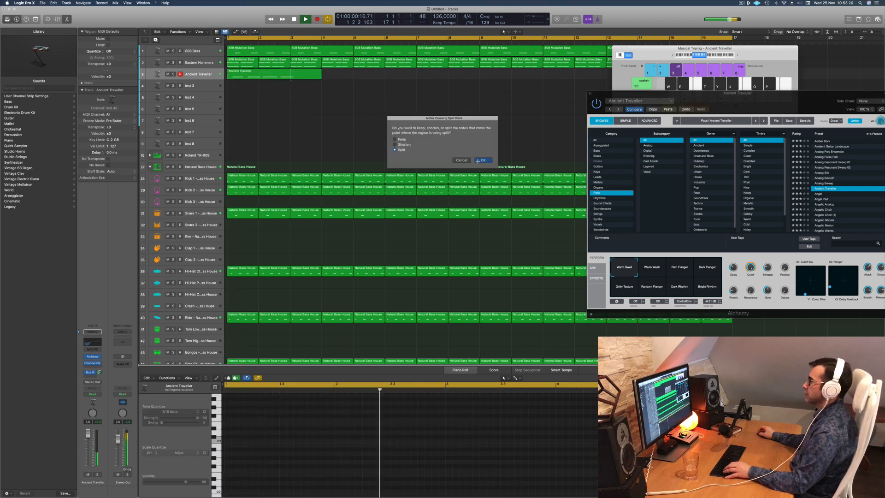
left_click(478, 161)
key("Delete")
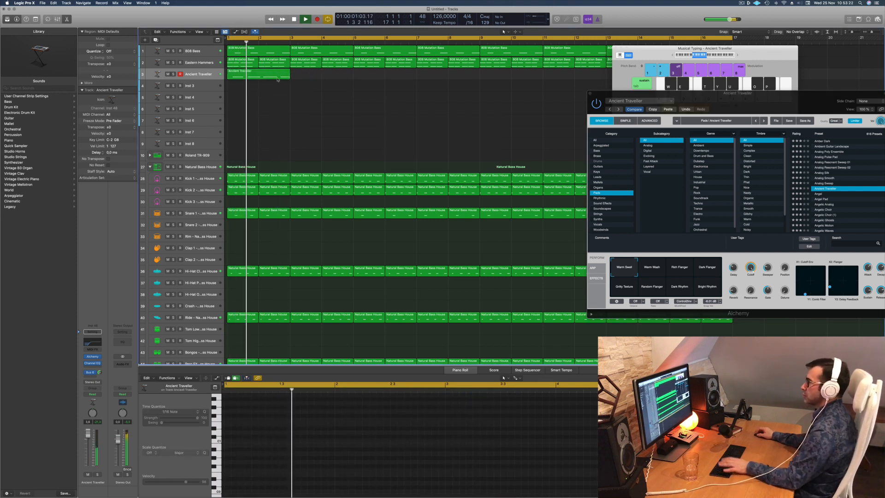
Select all notes in the two-bar Ancient Traveller region and quantize them to 1/16 notes
left_click(280, 77)
left_click(299, 462)
key("super+a")
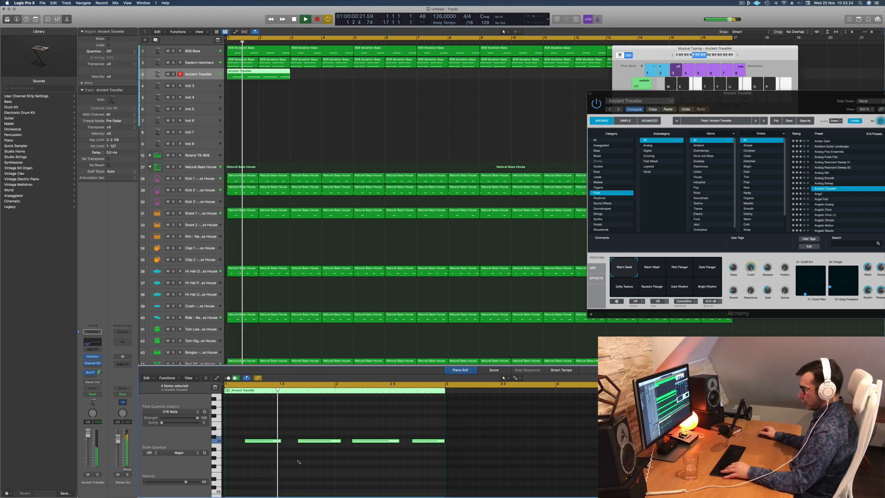
key("space")
key("space")
scroll(303, 440, "down", 1)
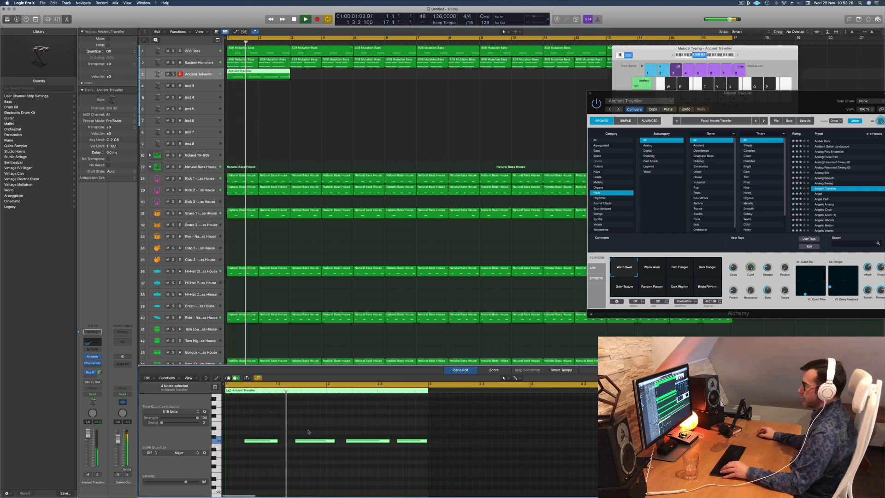
Copy the two-bar Ancient Traveller region repeatedly along its track until it fills bars 1 to 16
left_click_drag(774, 105, 525, 210)
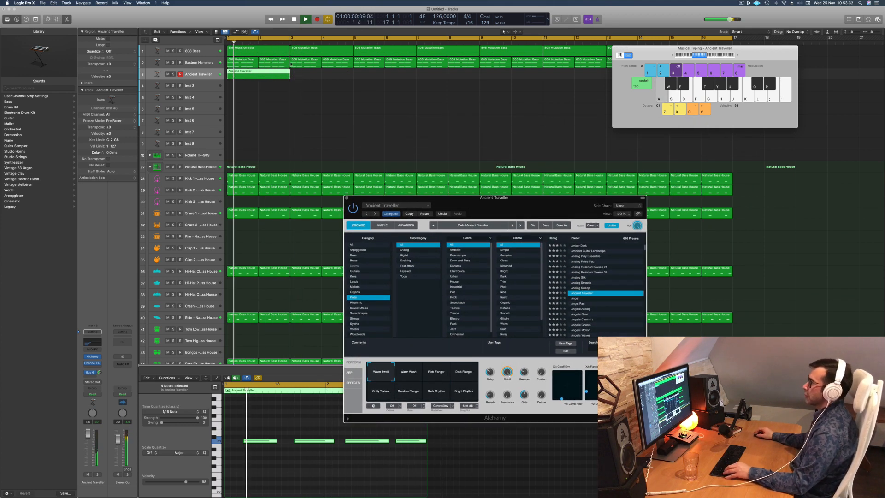
left_click_drag(261, 75, 324, 77)
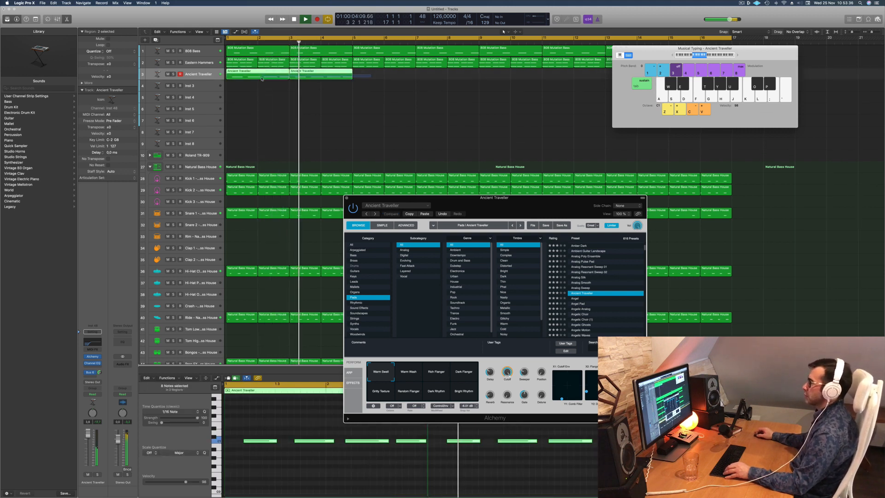
left_click_drag(262, 79, 389, 75)
left_click_drag(650, 56, 603, 162)
key("space")
key("space")
left_click_drag(362, 86, 517, 77)
key("space")
key("space")
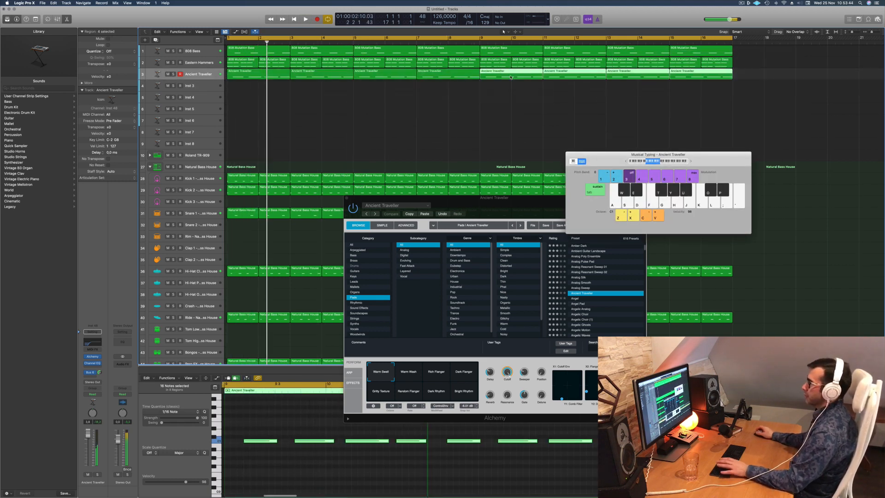
Set the low-cut band of the Ancient Traveller Channel EQ to about 83 Hz at 12 dB/Oct and close the EQ
left_click(94, 343)
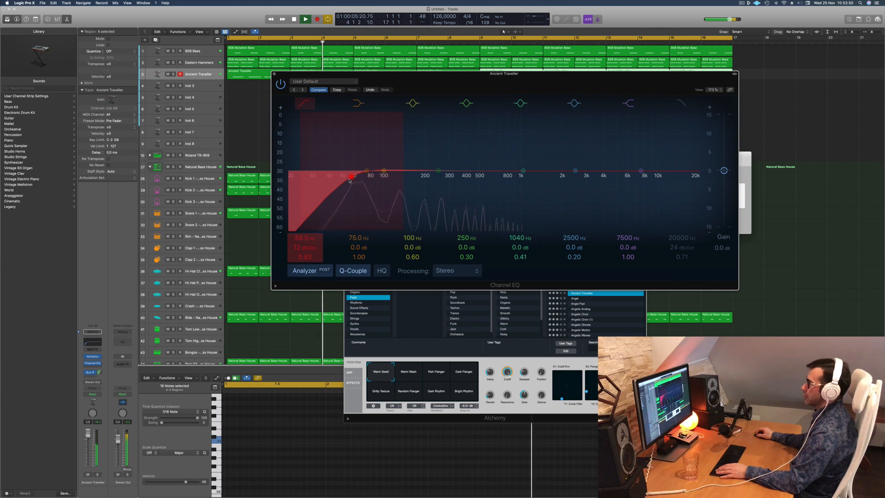
left_click_drag(350, 180, 457, 178)
left_click_drag(397, 182, 384, 182)
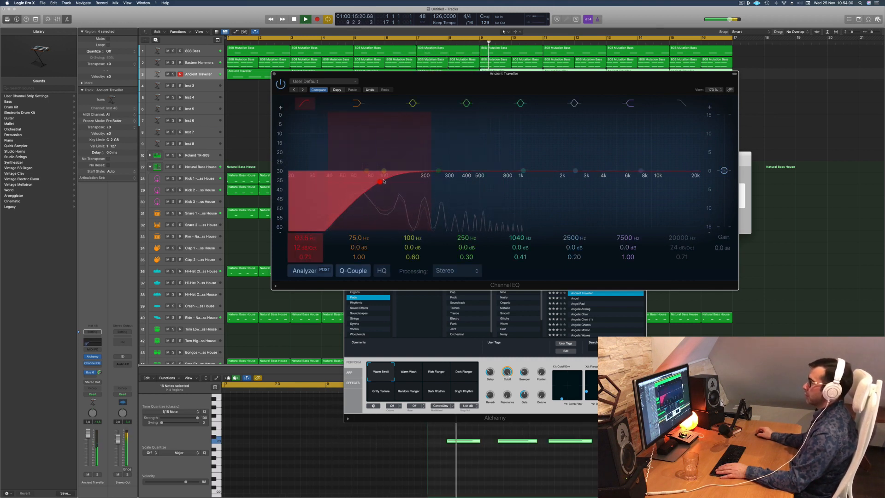
left_click(274, 73)
Add a stereo Compressor to the Ancient Traveller channel and set its side chain to Kick 1 - Natural Bass House (Inst 25)
key("Return")
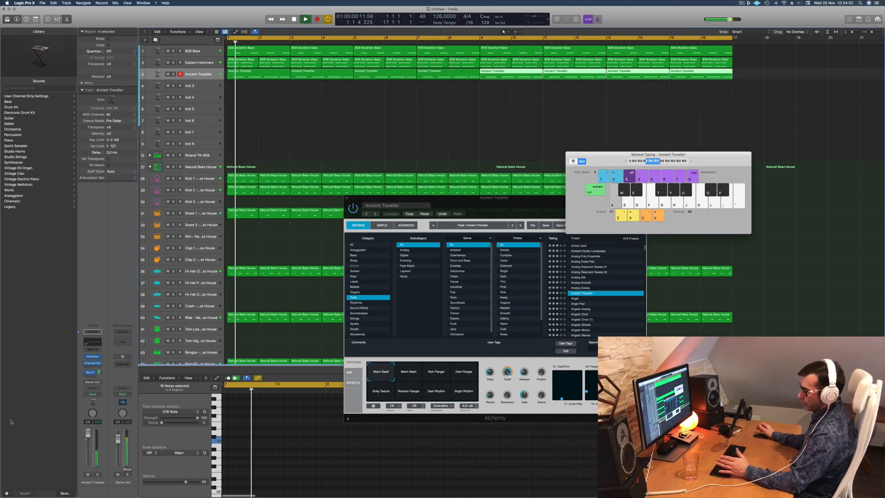
left_click(93, 367)
mouse_move(105, 384)
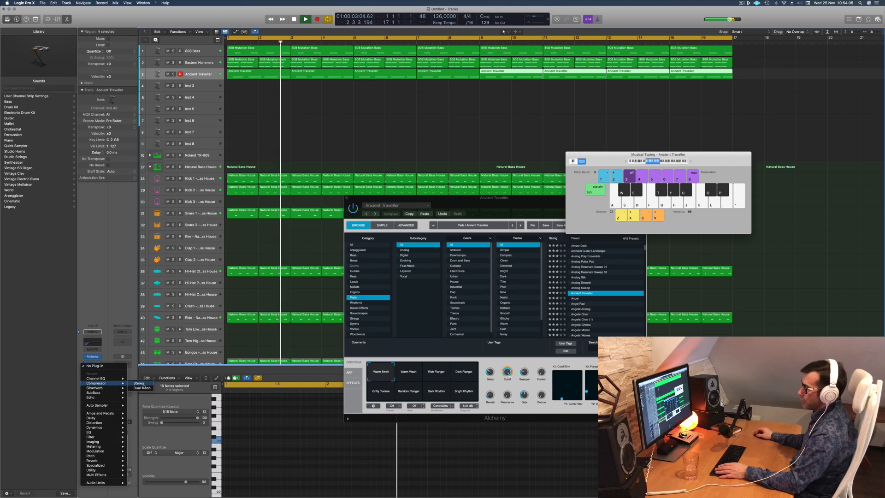
left_click(136, 383)
left_click_drag(461, 74, 504, 73)
left_click(562, 81)
mouse_move(565, 100)
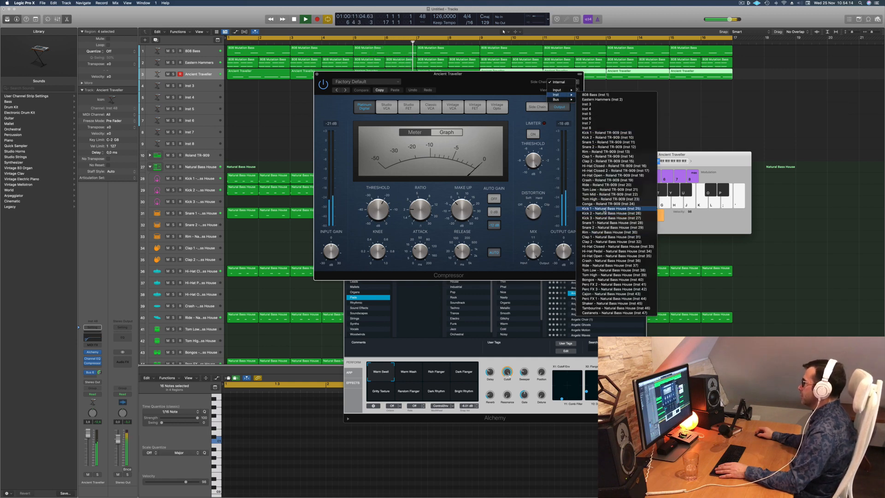
left_click(609, 208)
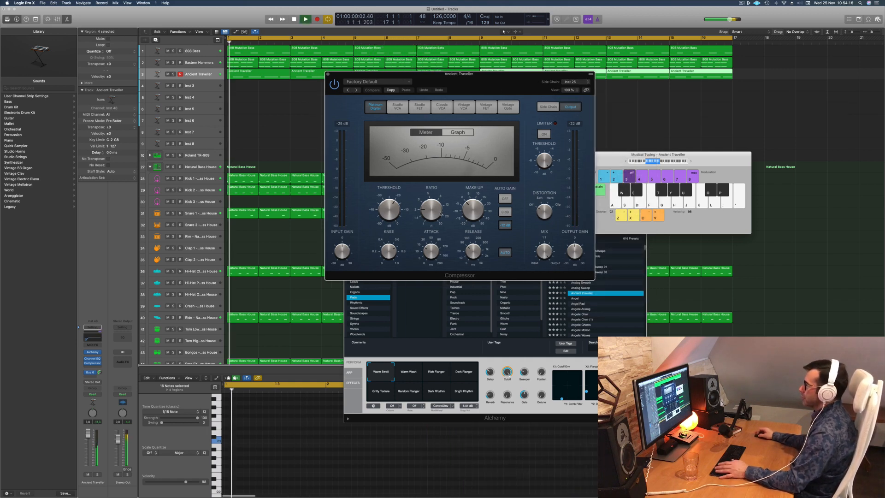
Set the Ancient Traveller compressor's release to 5.0 ms, switch off auto release, fine-tune the threshold, and close the plug-in
left_click_drag(430, 210, 395, 210)
key("space")
key("space")
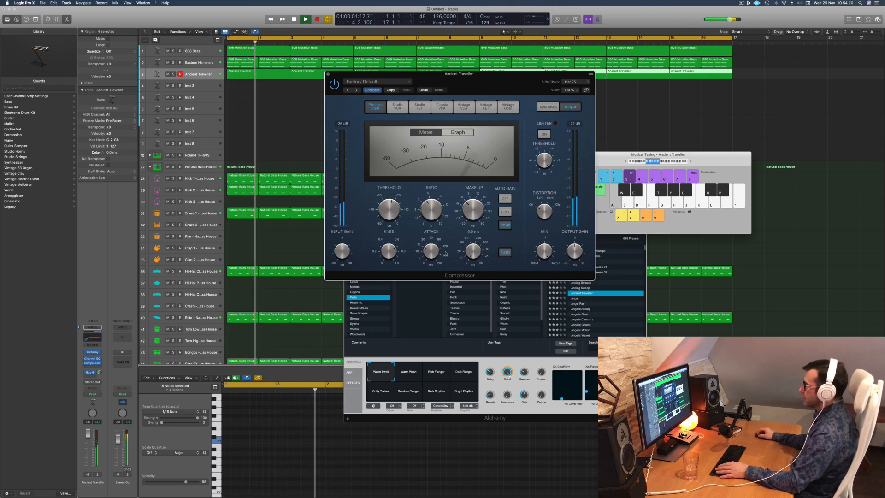
left_click(504, 254)
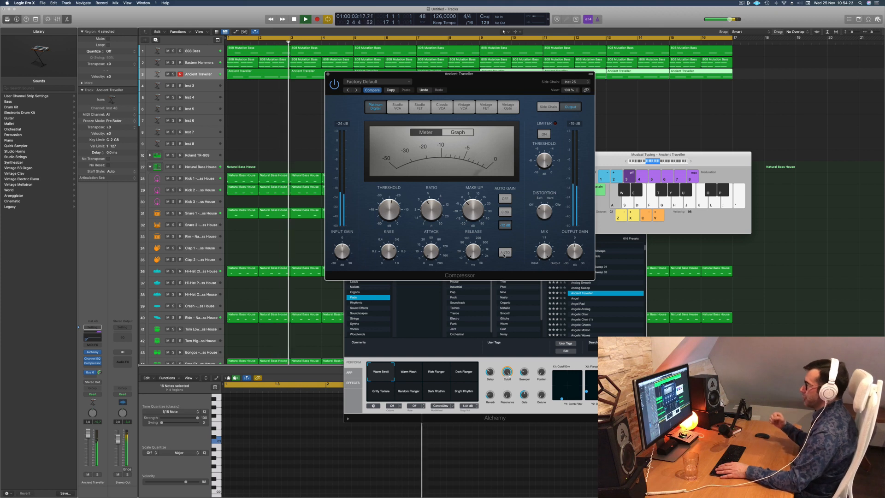
left_click_drag(384, 211, 384, 213)
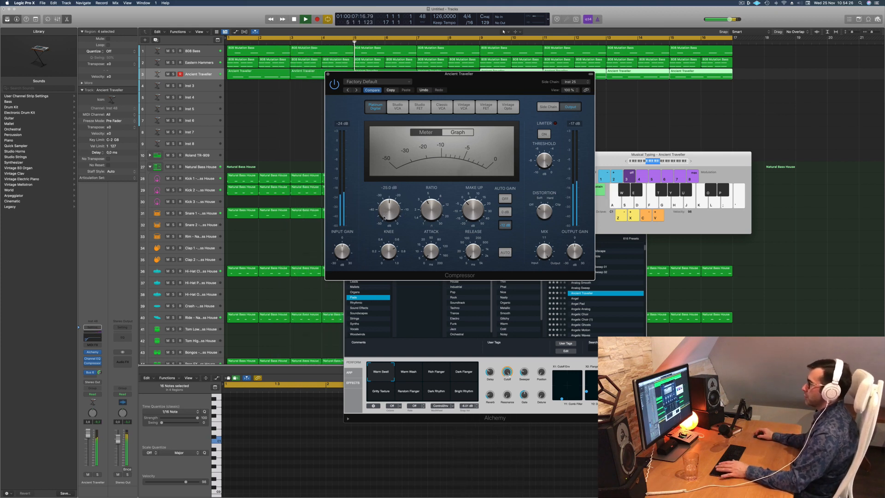
key("super+w")
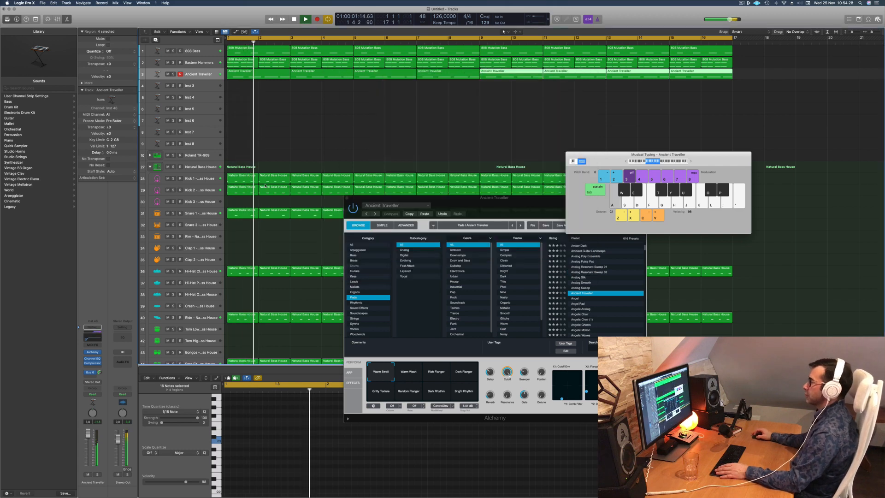
Raise the Gate knob of the Ancient Traveller sound in Alchemy and fine-tune it during playback
left_click_drag(530, 205, 562, 87)
key("space")
key("space")
key("space")
key("space")
left_click_drag(562, 282, 559, 302)
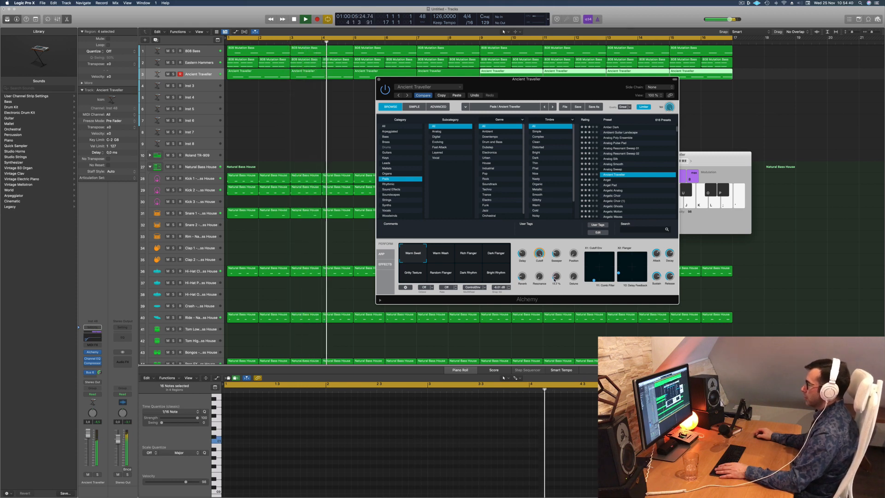
left_click_drag(555, 279, 556, 271)
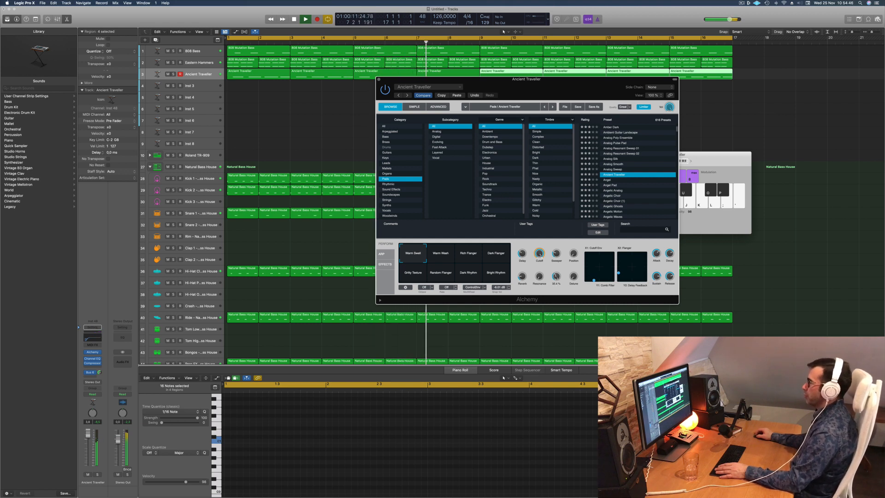
left_click_drag(556, 277, 556, 278)
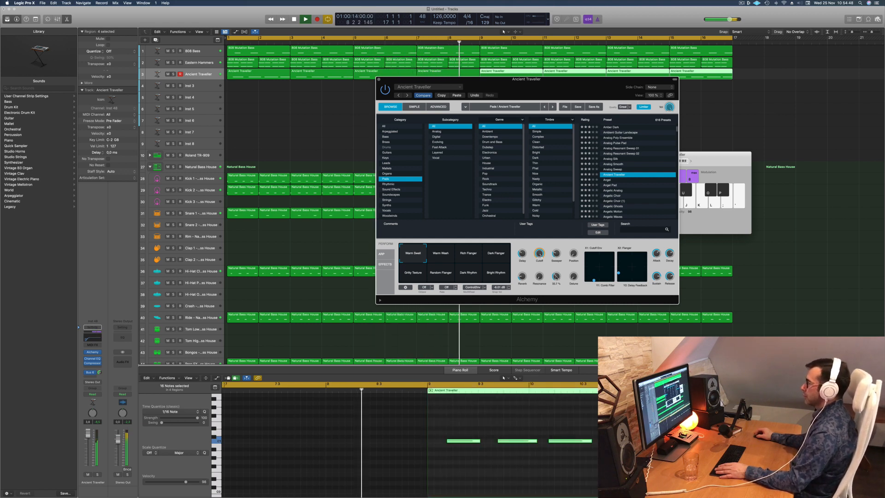
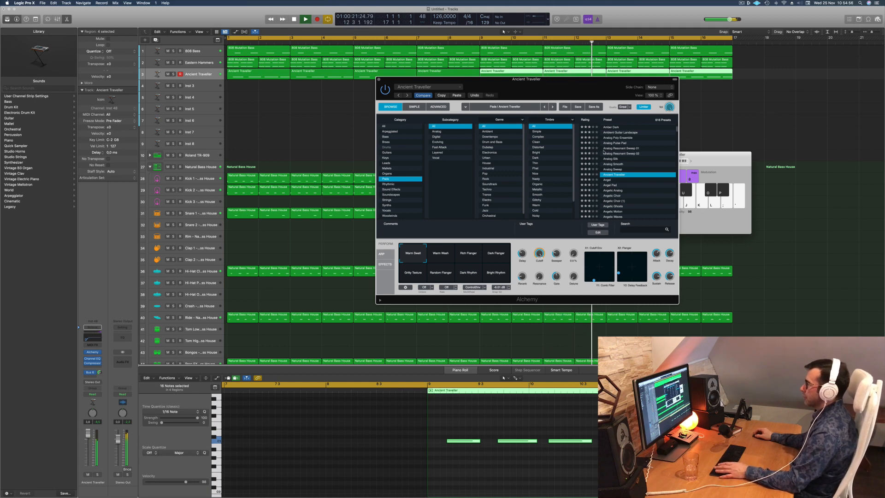
Close the Ancient Traveller Alchemy window, move the Musical Typing keyboard aside, and deselect the regions
left_click_drag(525, 81, 518, 86)
key("Return")
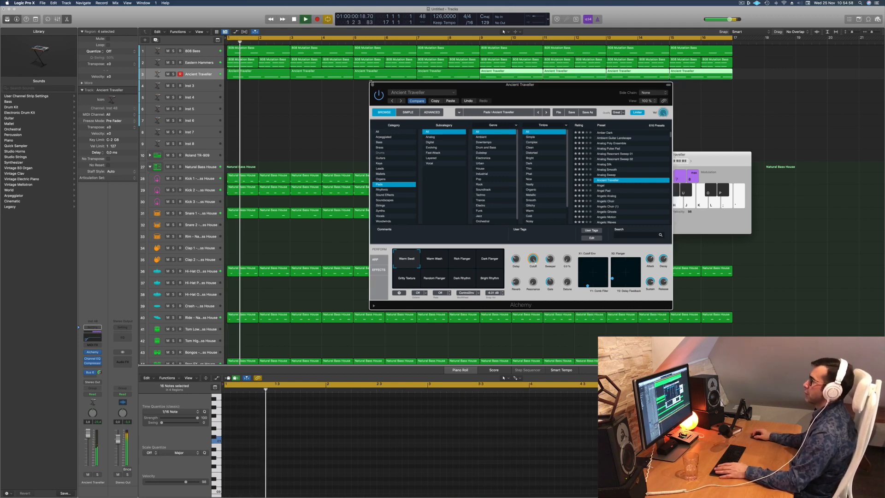
left_click(373, 85)
left_click_drag(724, 156, 764, 140)
left_click(265, 124)
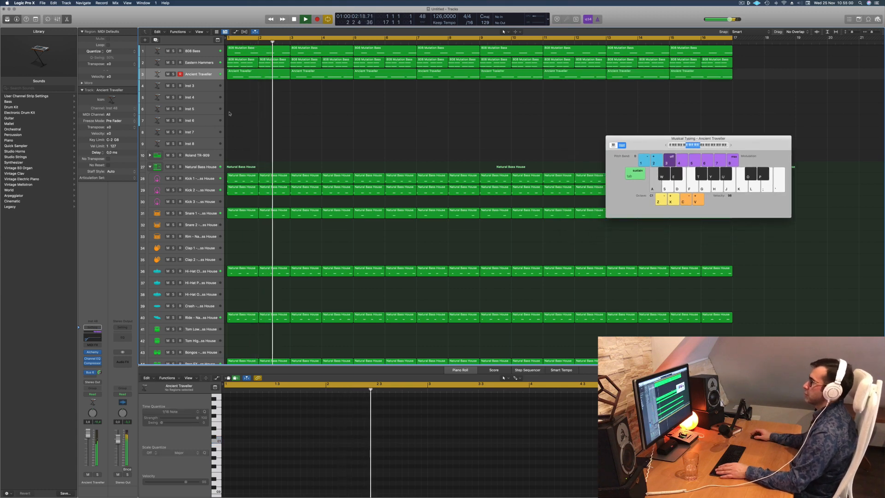
Open Alchemy on the Eastern Hammers track, turn down its Cutoff knob, and lower the track volume slightly
left_click(199, 62)
key("Return")
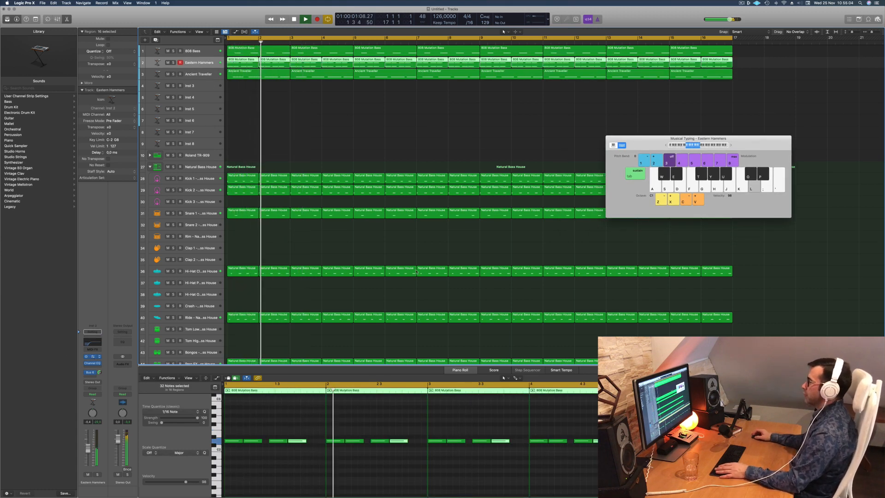
left_click(92, 356)
key("Return")
left_click_drag(456, 291, 460, 300)
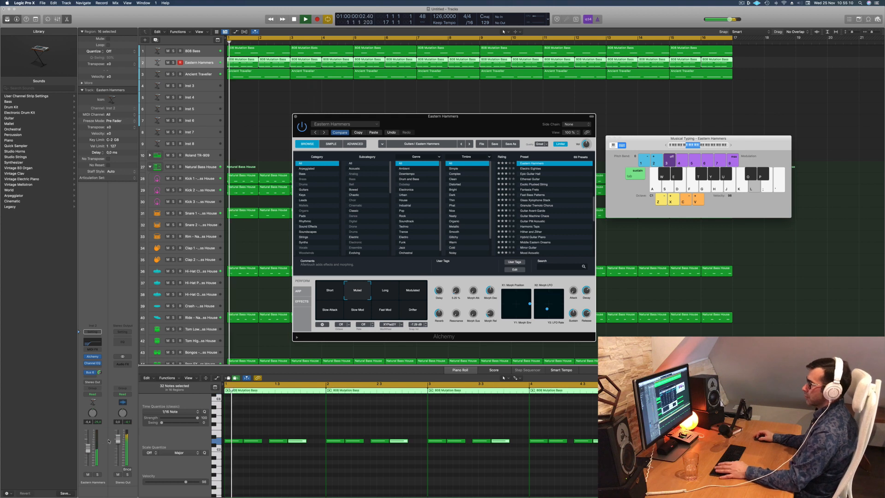
left_click_drag(89, 448, 90, 450)
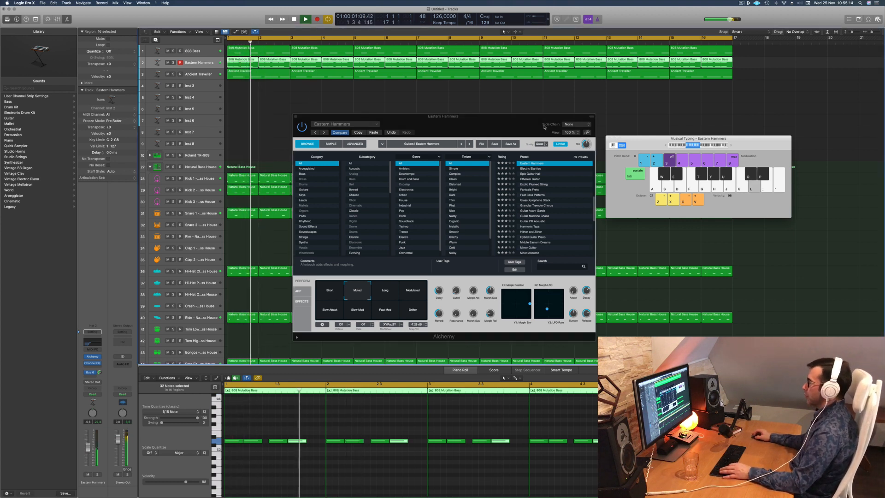
Replace the Musical Typing keyboard with the mixer and copy the Ancient Traveller Compressor to the Eastern Hammers channel
key("super+k")
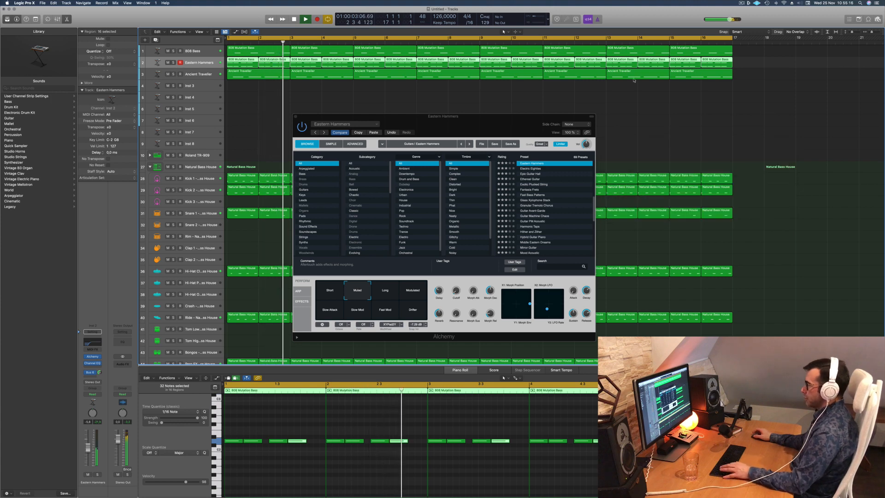
key("x")
left_click_drag(423, 116, 702, 118)
key("space")
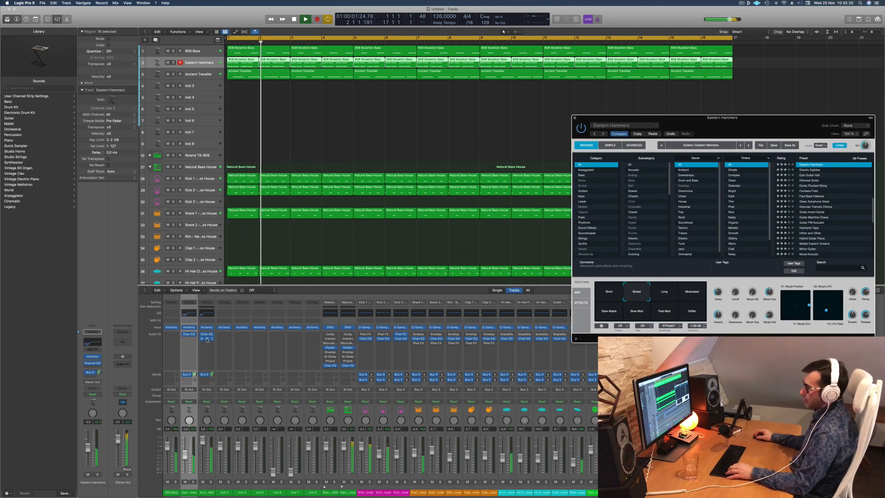
left_click_drag(206, 339, 190, 341)
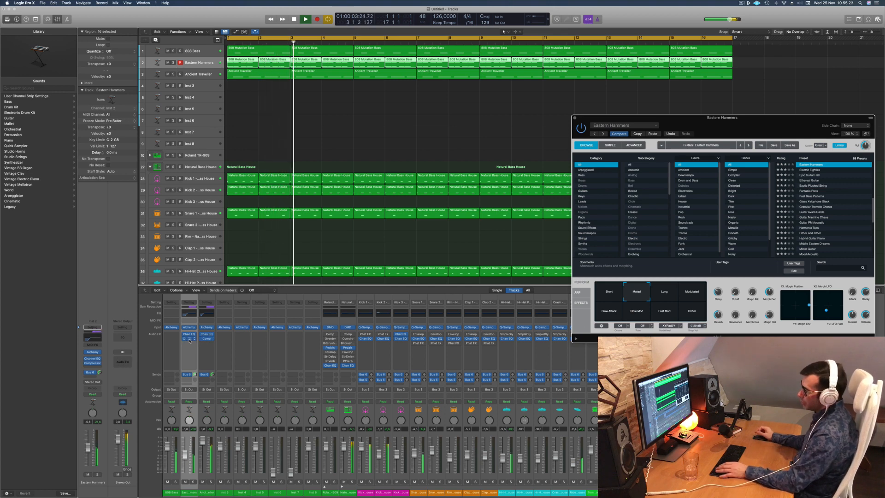
Audition the Eastern Hammers track in solo, switch solo off again, and close its Alchemy window
left_click(174, 64)
left_click(174, 63)
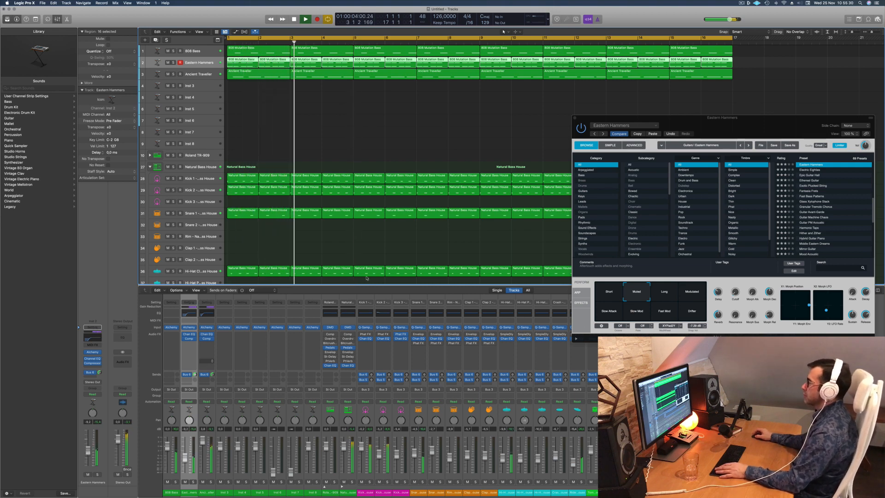
left_click_drag(598, 125, 268, 174)
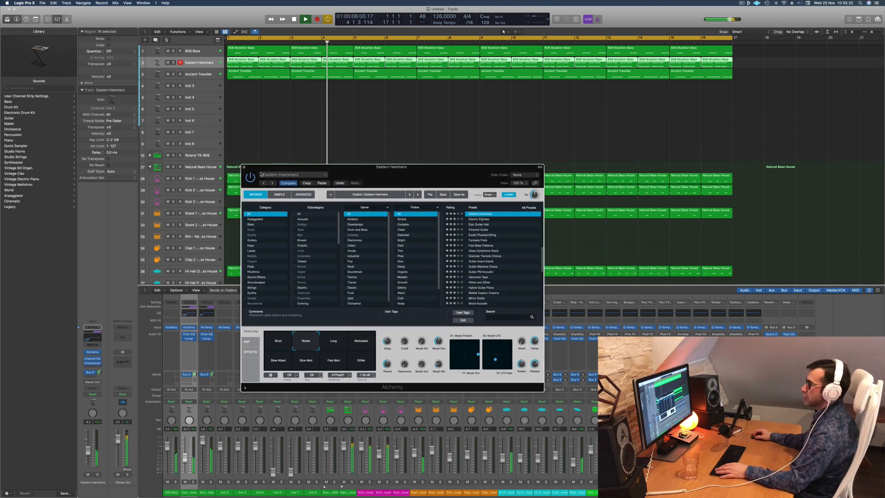
left_click(244, 167)
Copy the bar 1 Hi-Hat Closed region to the Hi-Hat Open track and delete all its notes except the last
scroll(295, 171, "down", 10)
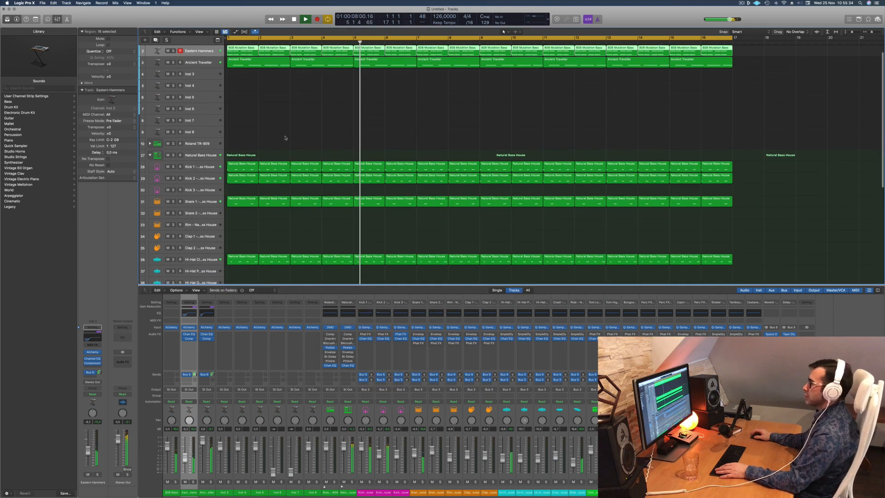
scroll(294, 171, "down", 1)
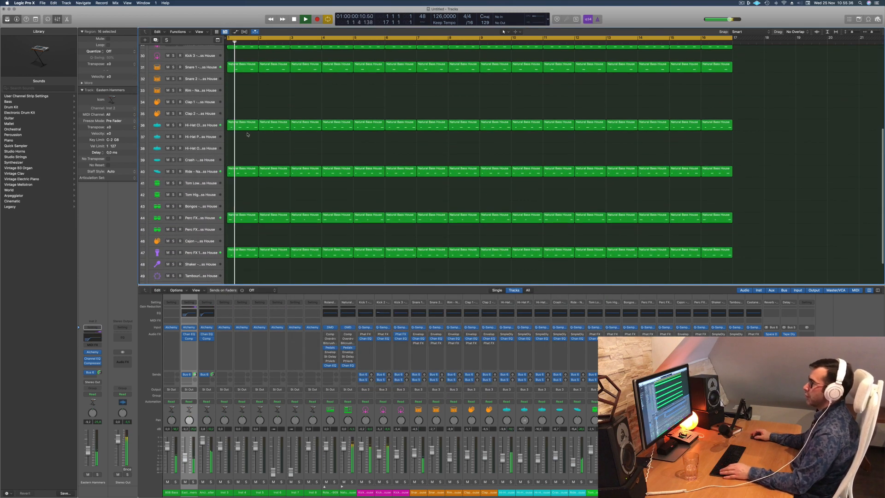
left_click_drag(246, 127, 271, 145)
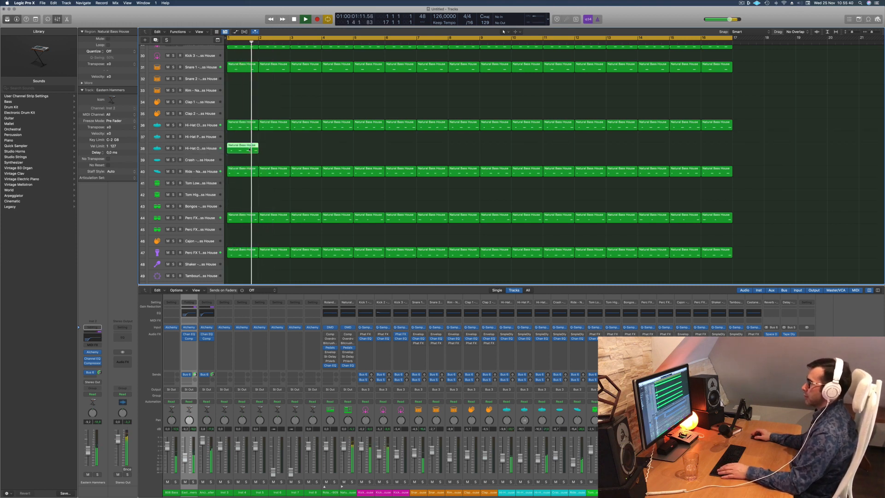
double_click(249, 149)
key("space")
left_click_drag(231, 457, 295, 428)
key("Delete")
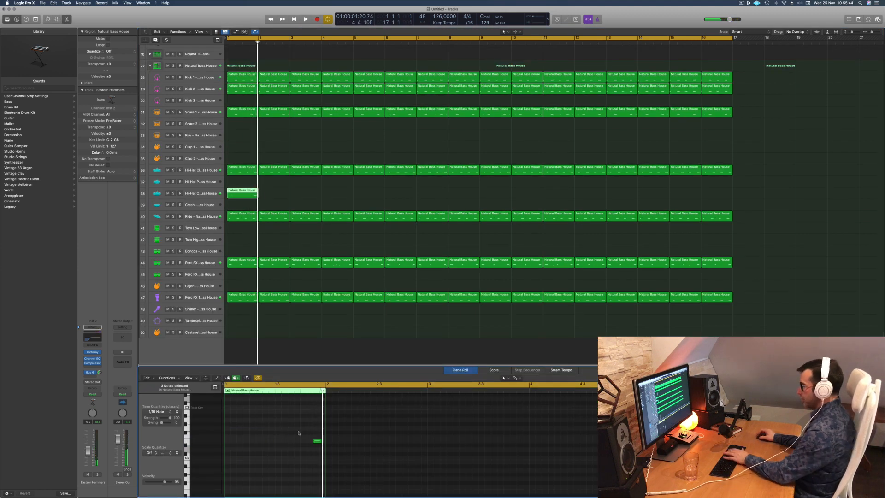
key("space")
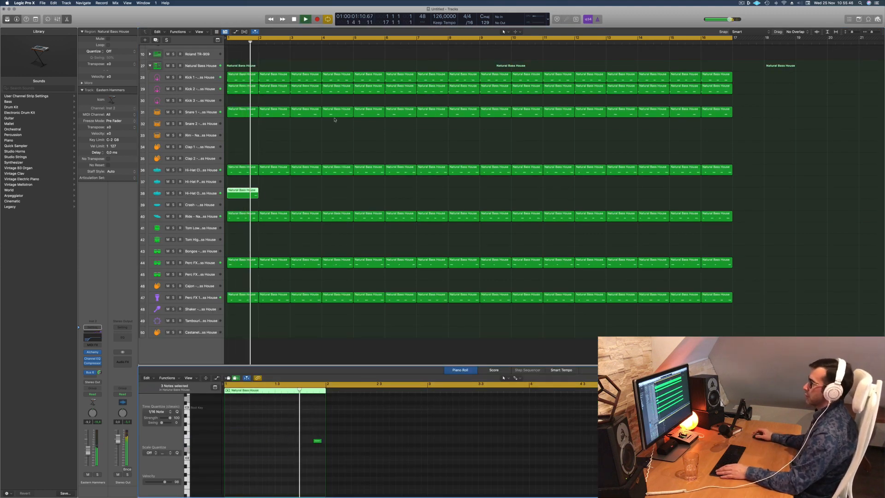
Copy the one-bar Hi-Hat Open region to every second bar, from bar 3 through bar 15
left_click_drag(245, 197, 308, 198)
left_click(244, 197, "shift")
left_click_drag(242, 197, 370, 198)
left_click_drag(461, 193, 497, 193)
key("super+Left")
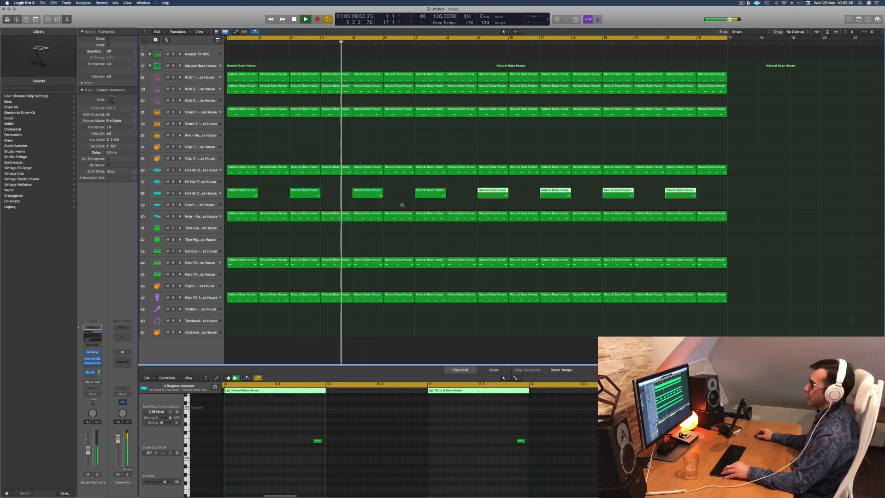
Copy the bar 1 Hi-Hat Closed region to the Hi-Hat Pedal track and nudge its four notes two 1/16 steps earlier
left_click(236, 173)
left_click_drag(236, 173, 236, 184)
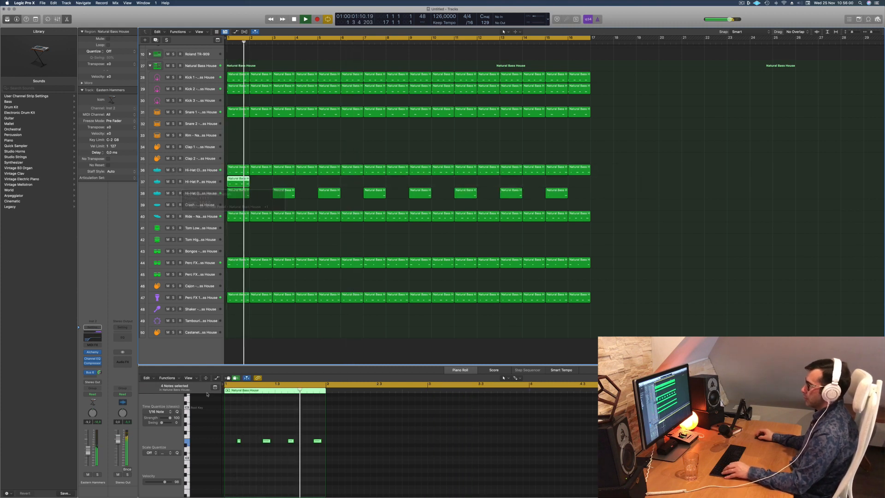
left_click_drag(228, 432, 322, 447)
key("alt+Left")
key("alt+Left")
key("space")
key("space")
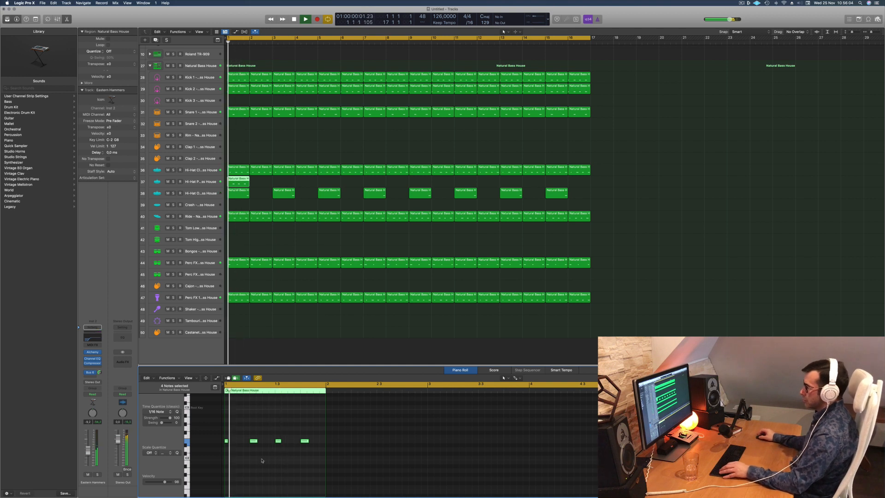
Duplicate the four Hi-Hat Pedal notes slightly later, duplicate the resulting eight notes to fill the bar, and select the Hi-Hat Pedal track
scroll(263, 460, "up", 3)
scroll(280, 456, "left", 1)
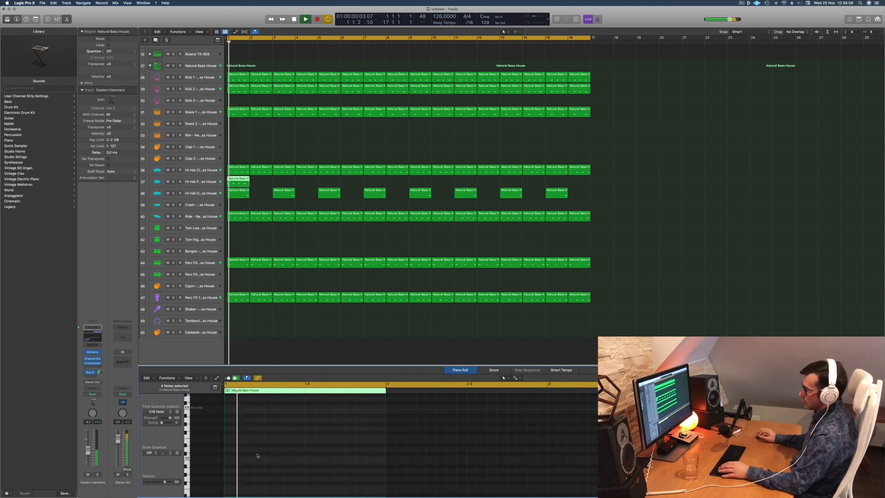
scroll(306, 444, "up", 3)
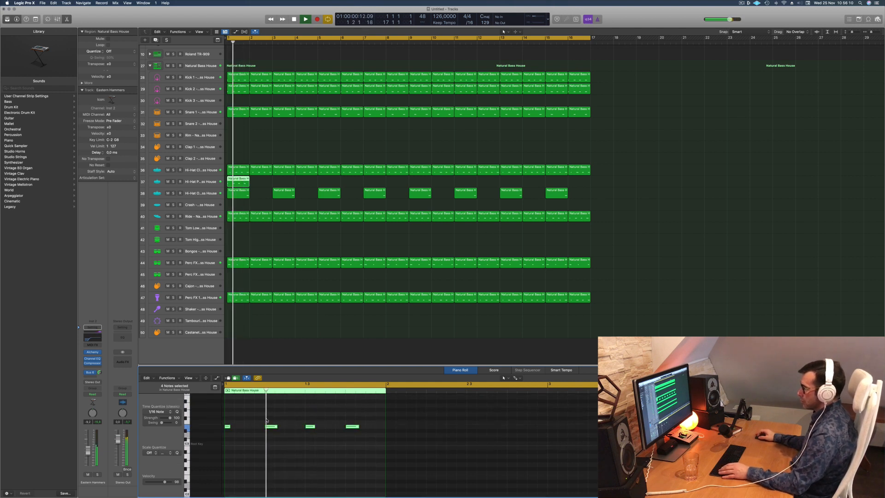
left_click_drag(228, 427, 240, 427)
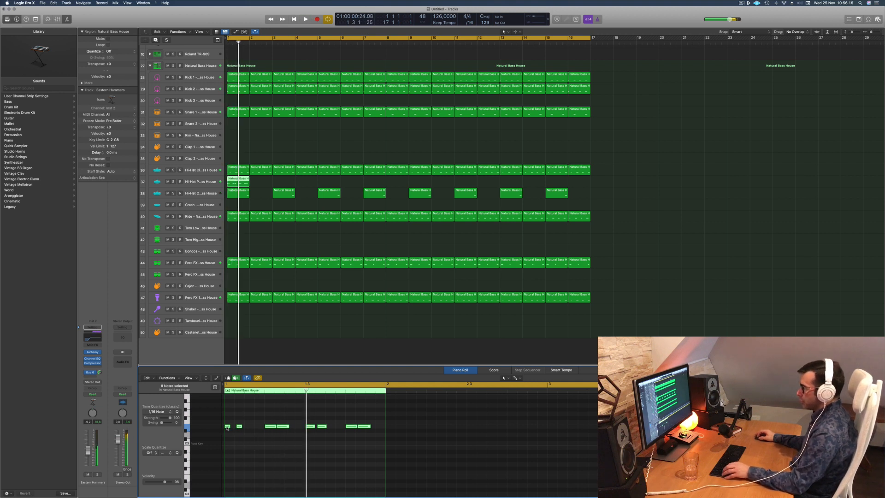
left_click_drag(227, 428, 248, 430)
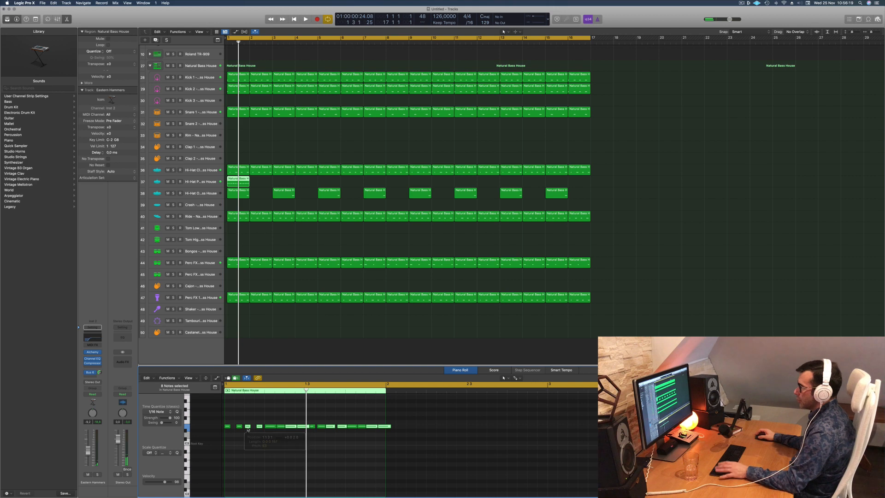
left_click(219, 182)
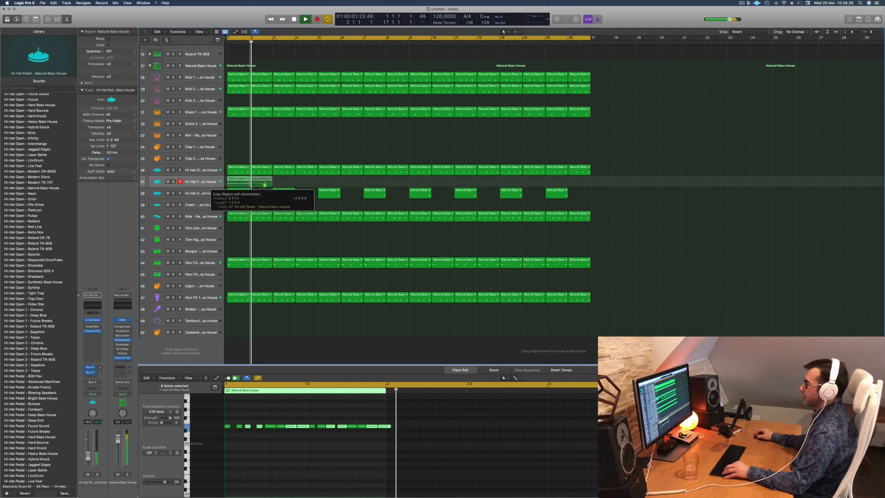
Copy the bar 1 Hi-Hat Pedal region along its track until it fills all 16 bars
key("super+r")
left_click_drag(242, 181, 331, 182)
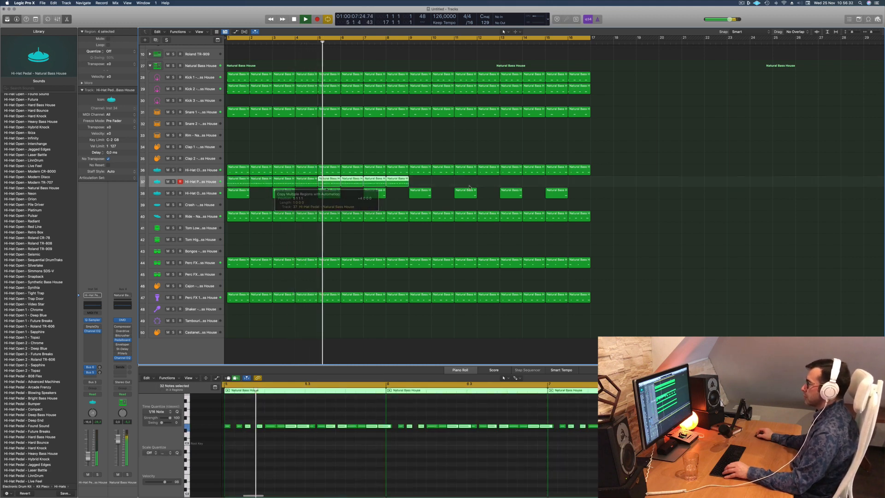
left_click_drag(236, 182, 418, 182)
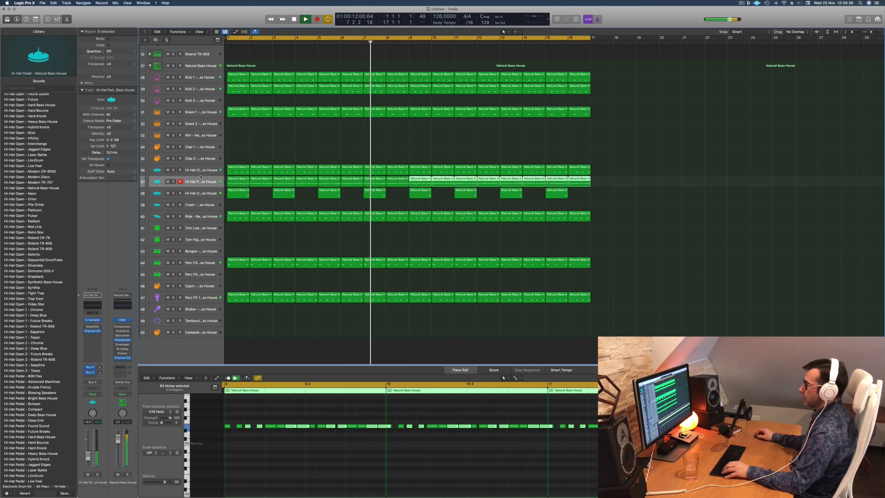
Transpose all the notes of the Hi-Hat Pedal regions upward by octaves and play the result from the start
key("space")
left_click(287, 452)
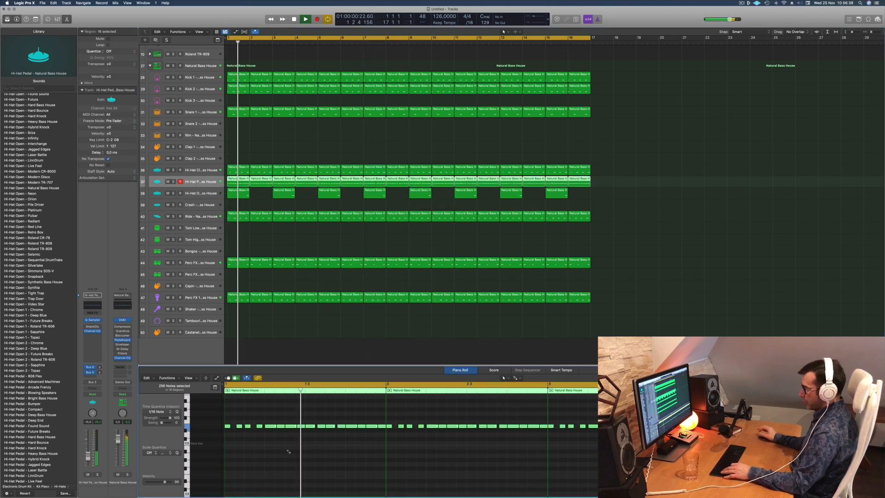
key("super+a")
key("alt+shift+Up")
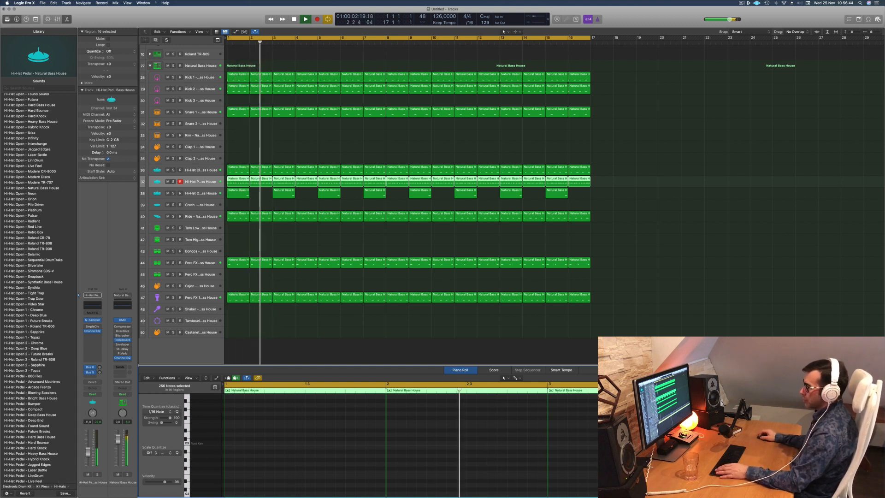
key("space")
key("space")
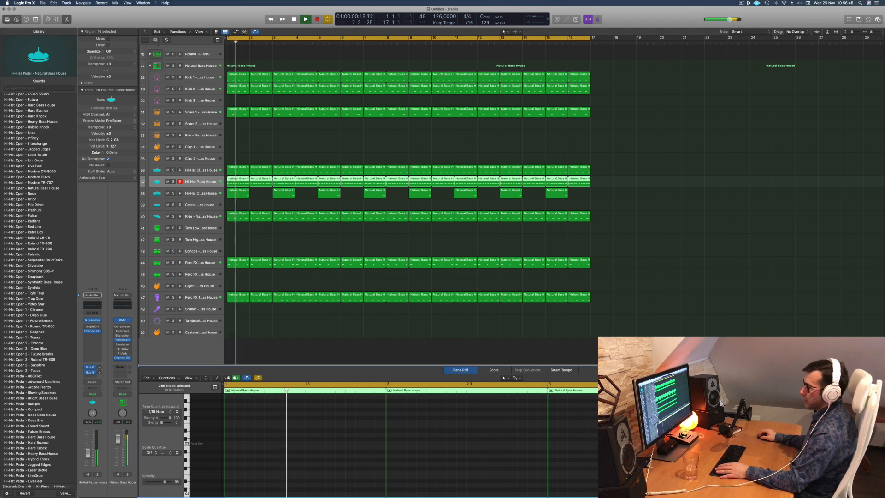
key("space")
key("space")
Apply a low cut at 2280 Hz in the Hi-Hat Pedal track's Channel EQ and restart playback
left_click(92, 331)
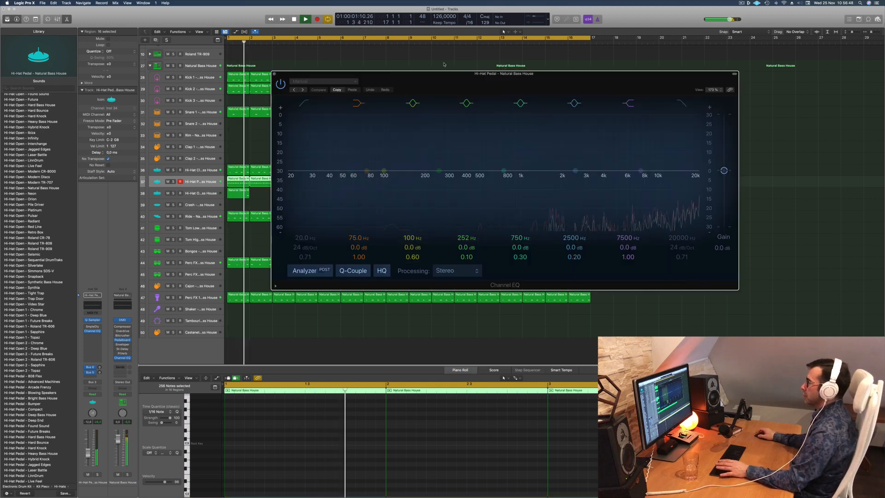
left_click_drag(302, 127, 594, 125)
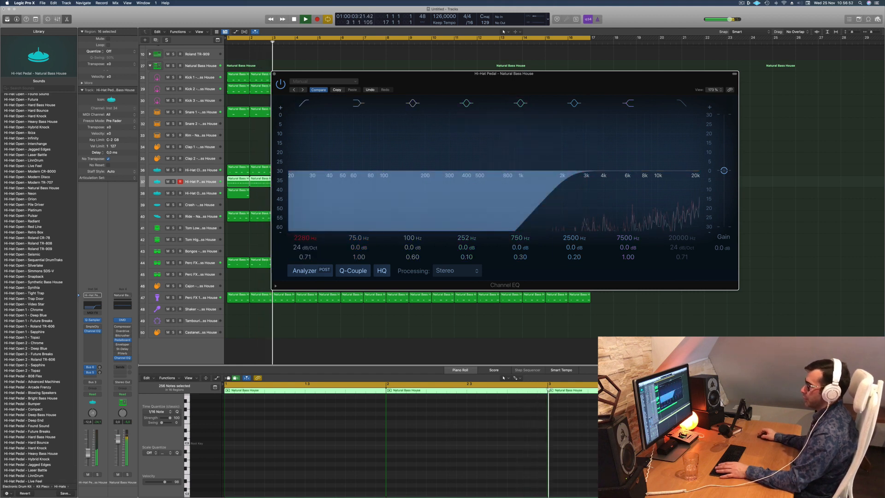
left_click(95, 451)
key("space")
key("space")
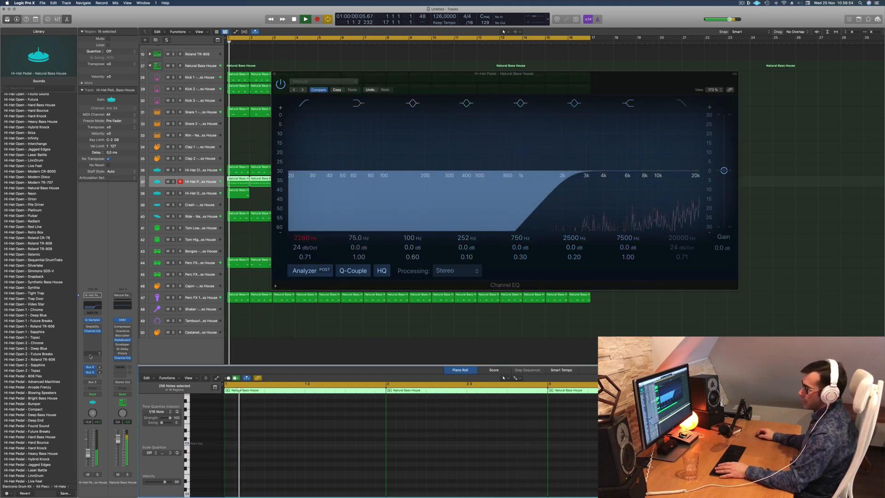
Enable the Hi-Hat Pedal track's Sample Delay with a left delay of 10 ms and a right delay of 5 ms
left_click(87, 327)
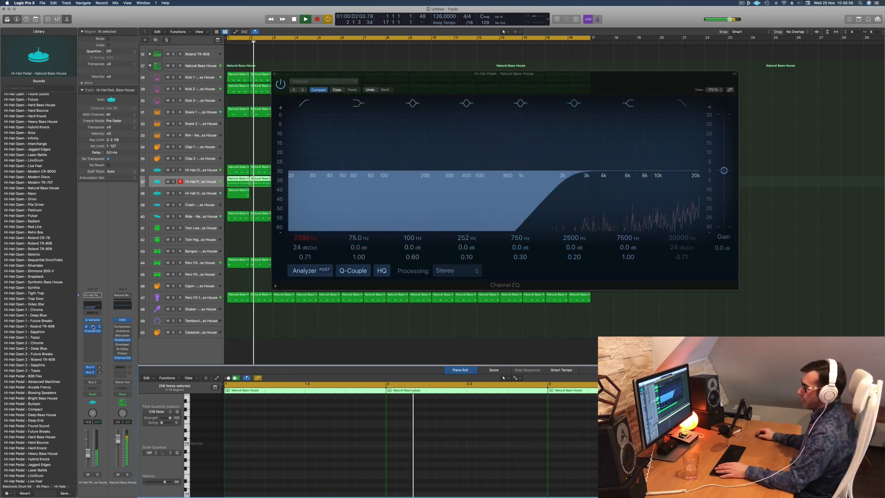
left_click(93, 327)
left_click_drag(328, 129, 328, 125)
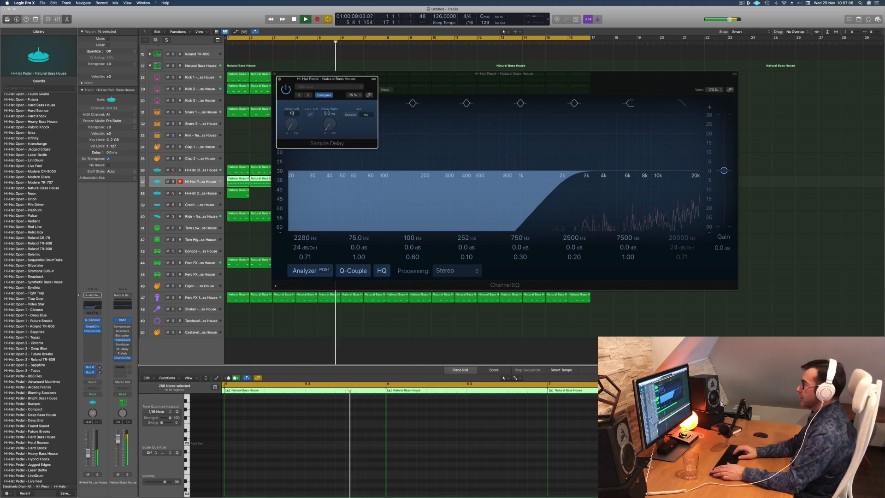
key("Return")
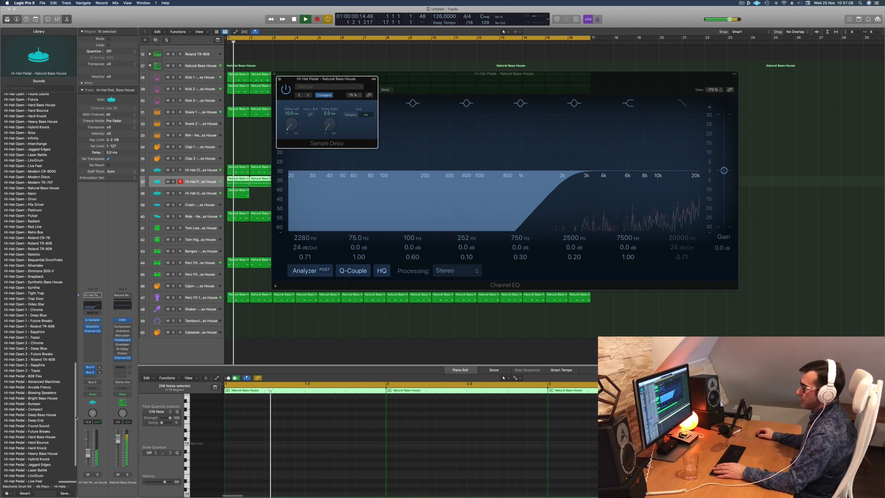
Adjust the Hi-Hat Pedal track's volume, close its plug-in windows and play the loop from the start
left_click_drag(90, 456, 91, 454)
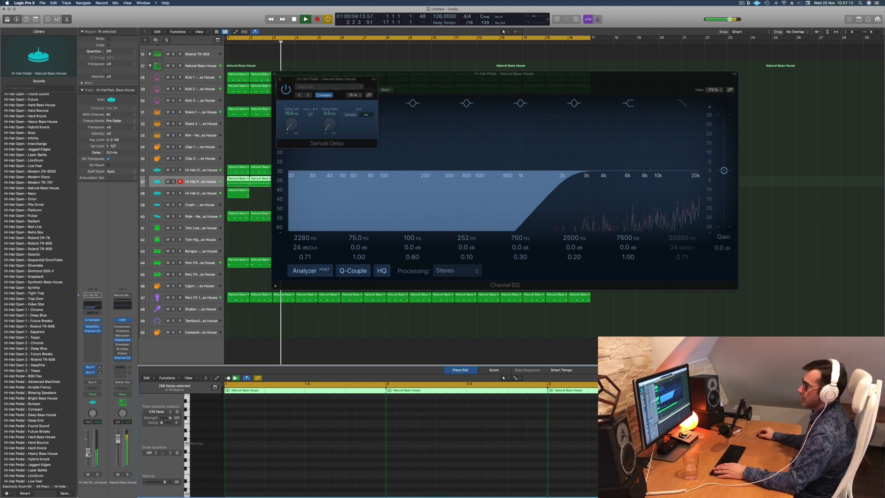
left_click(278, 81)
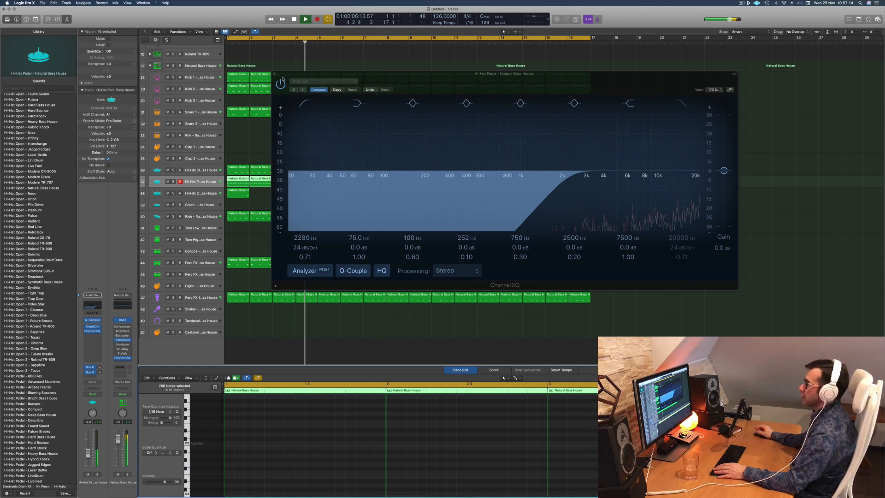
left_click(275, 75)
key("Return")
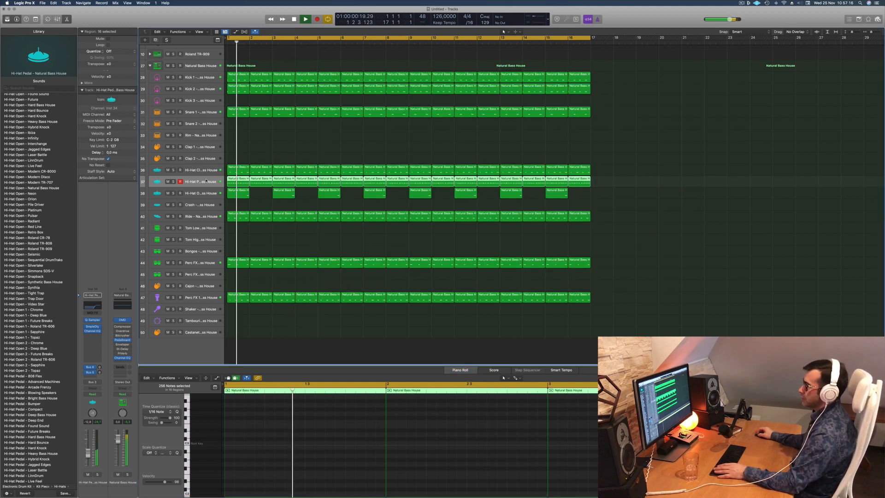
key("space")
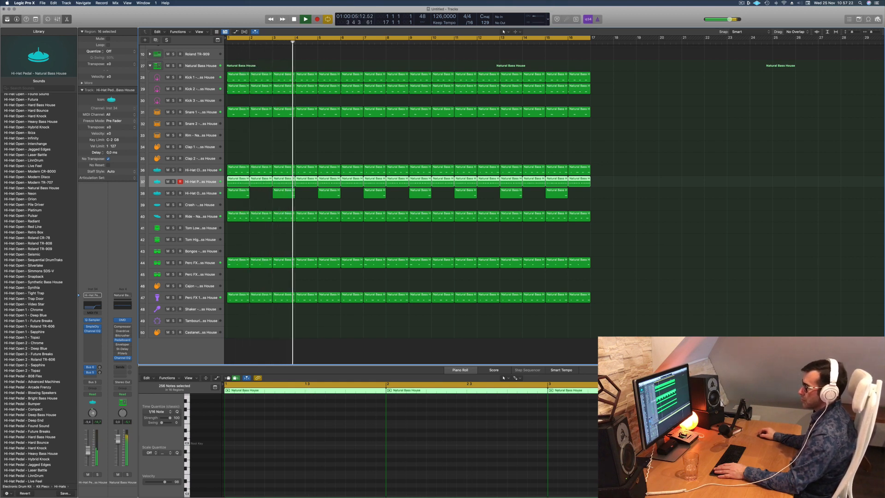
key("space")
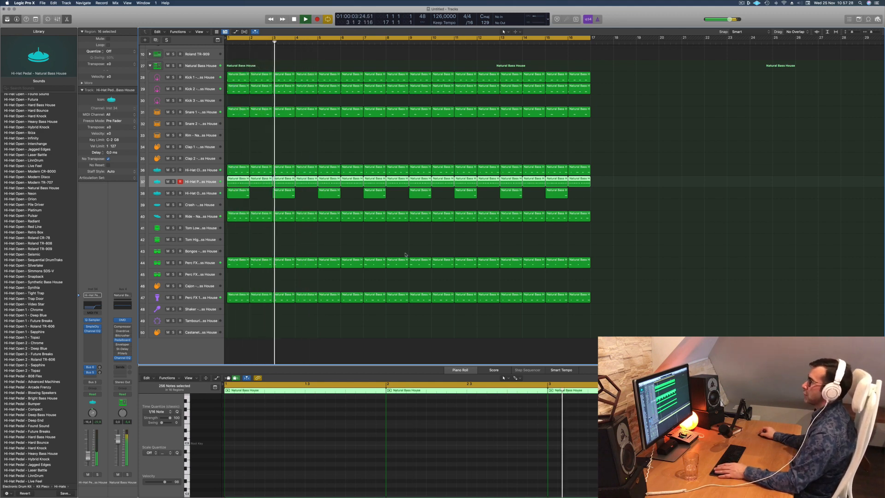
Solo the Ancient Traveller and 808 Bass tracks to hear them together, and clear the solos again
scroll(349, 122, "up", 5)
left_click(349, 121)
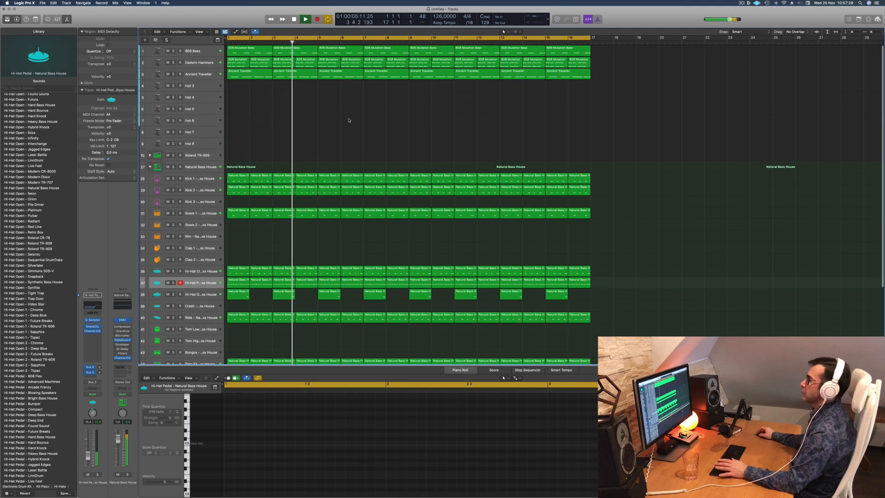
key("Return")
key("Return")
left_click(174, 74)
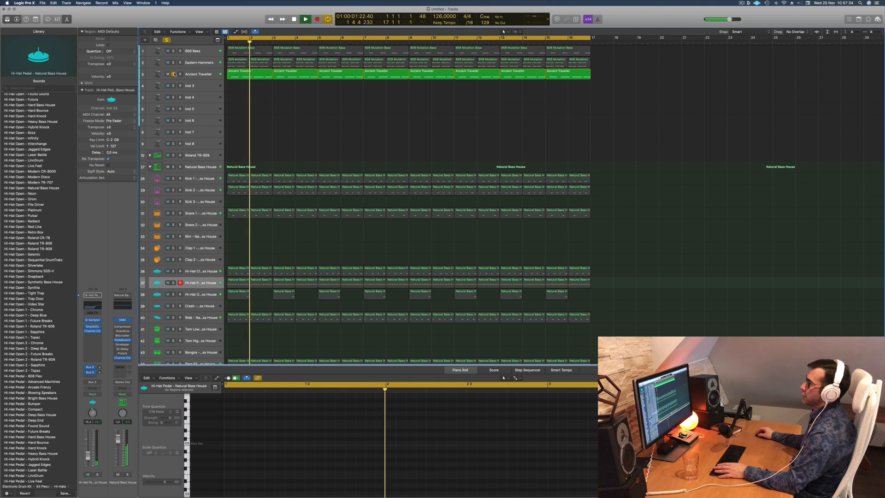
left_click(173, 52)
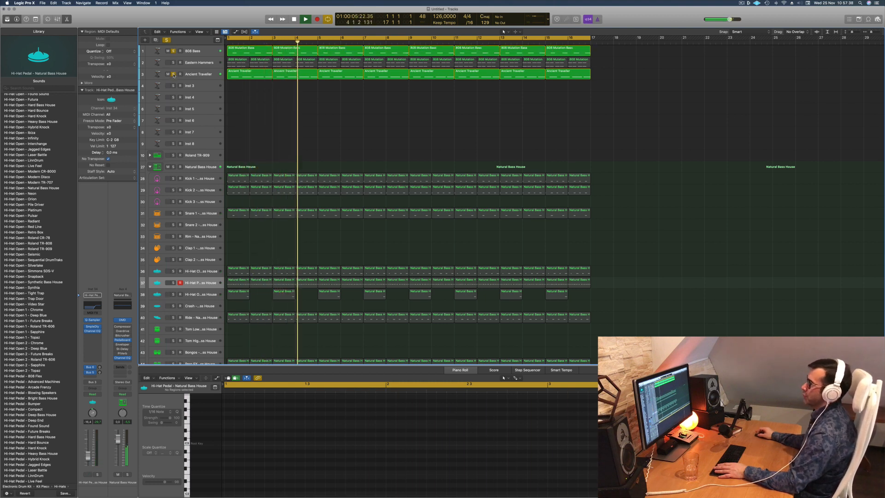
left_click(173, 74)
left_click(167, 40)
key("Return")
key("Return")
Select the Snare 1 track and listen to the full loop from the start
left_click(197, 213)
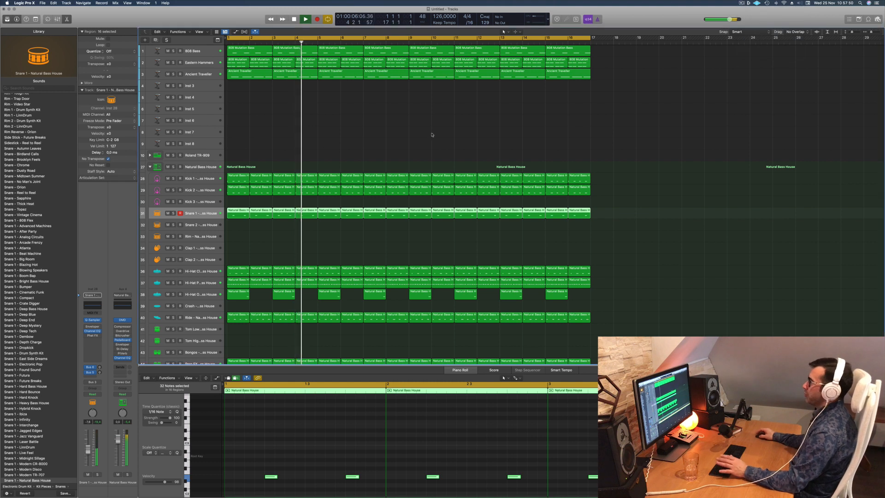
key("Return")
key("space")
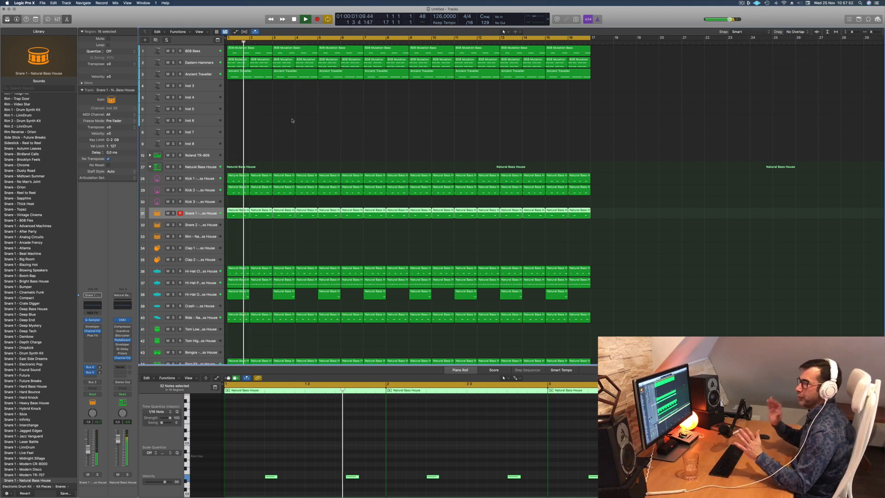
key("Return")
key("space")
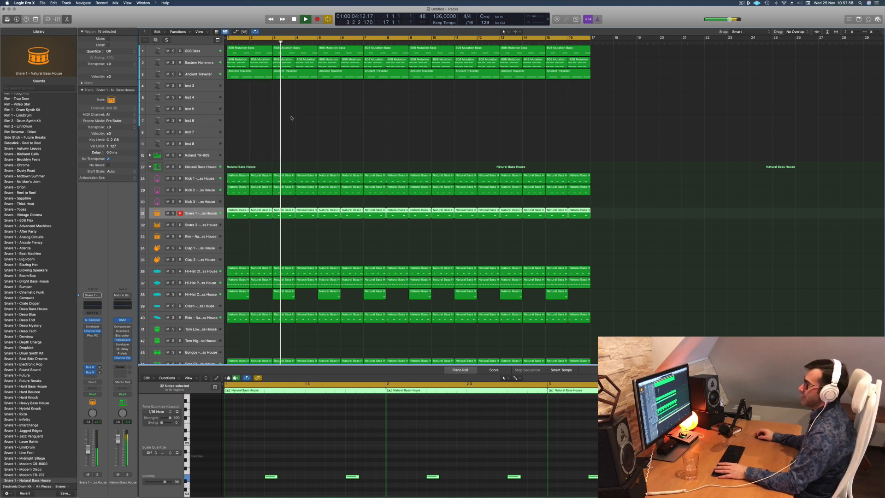
Select the empty Inst 3 track, enlarge its track height and restart playback from the beginning
left_click(235, 111)
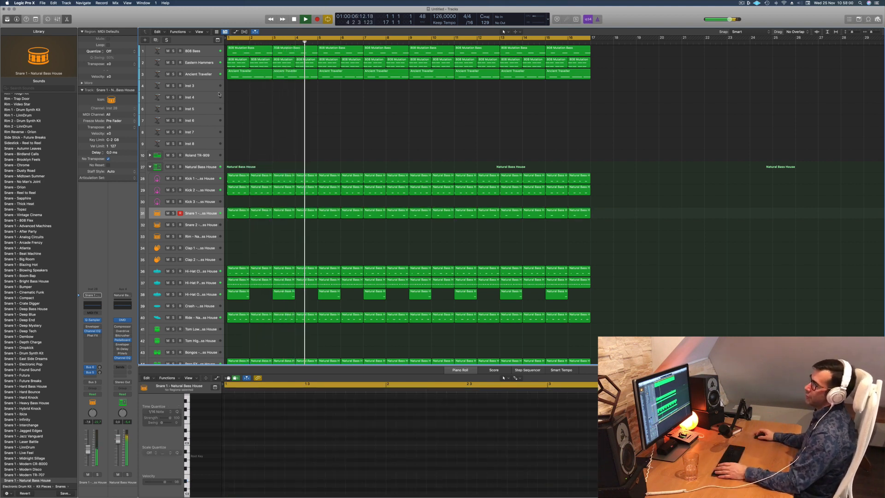
left_click(204, 85)
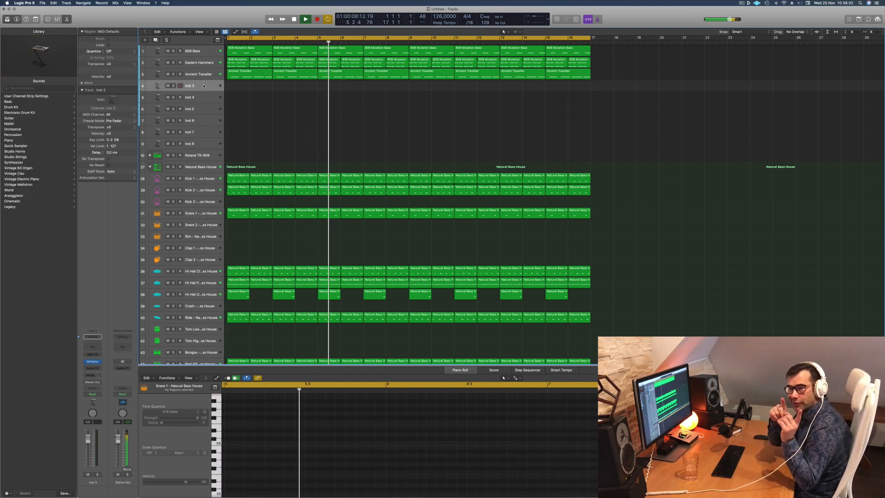
key("Return")
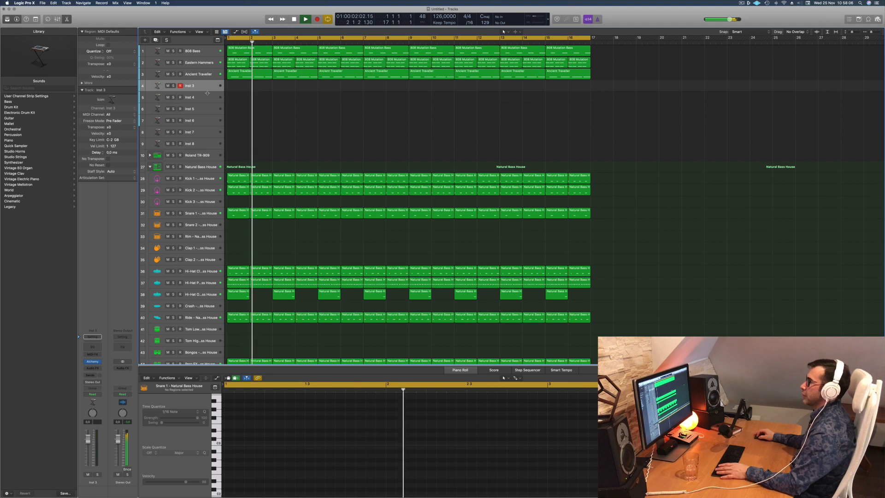
key("ctrl+z")
key("Return")
key("Return")
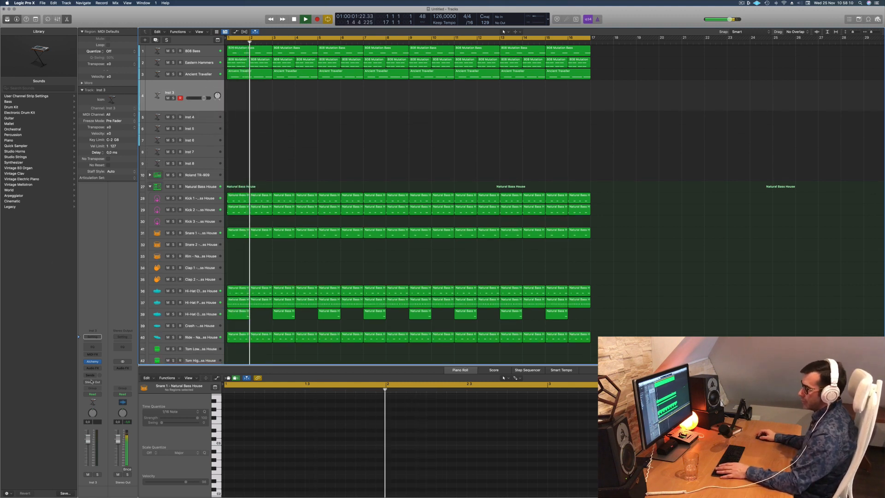
Add a send to Bus 7 on the Inst 3 channel
left_click(92, 375)
mouse_move(96, 388)
mouse_move(134, 388)
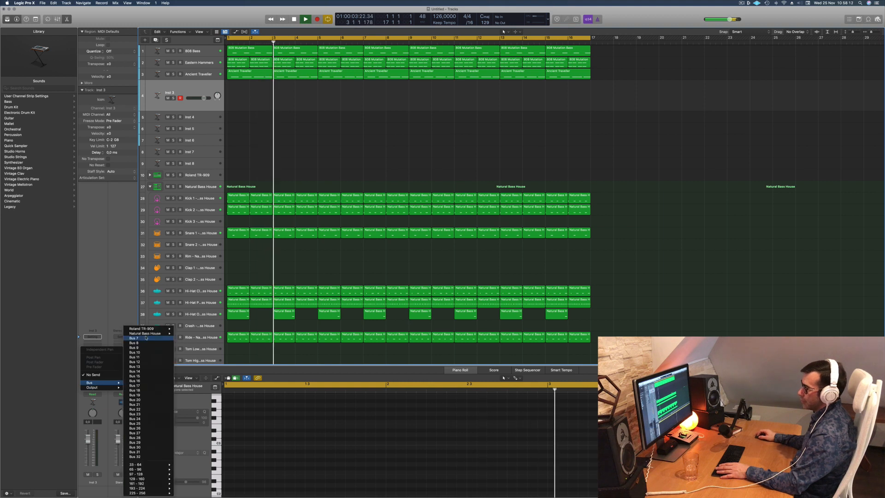
left_click(125, 337)
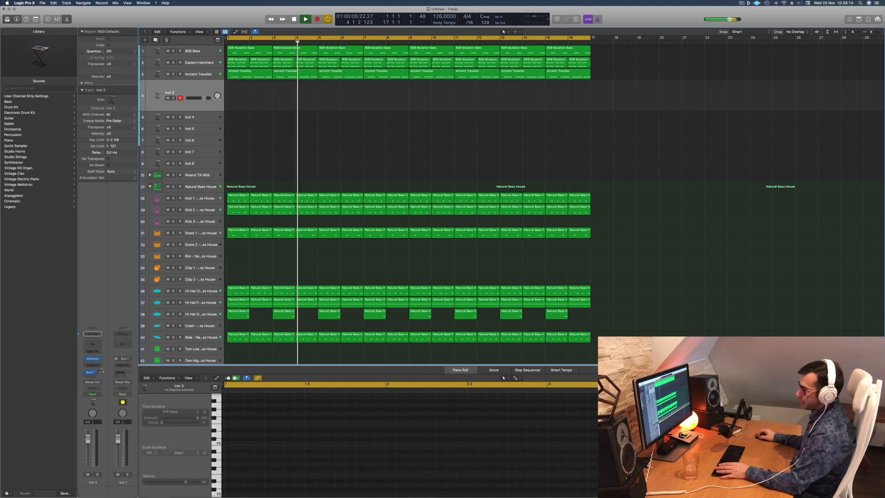
key("space")
key("space")
Insert SilverVerb on the Aux 7 channel, load the grandiose preset and set its wet output to 100%
left_click(126, 365)
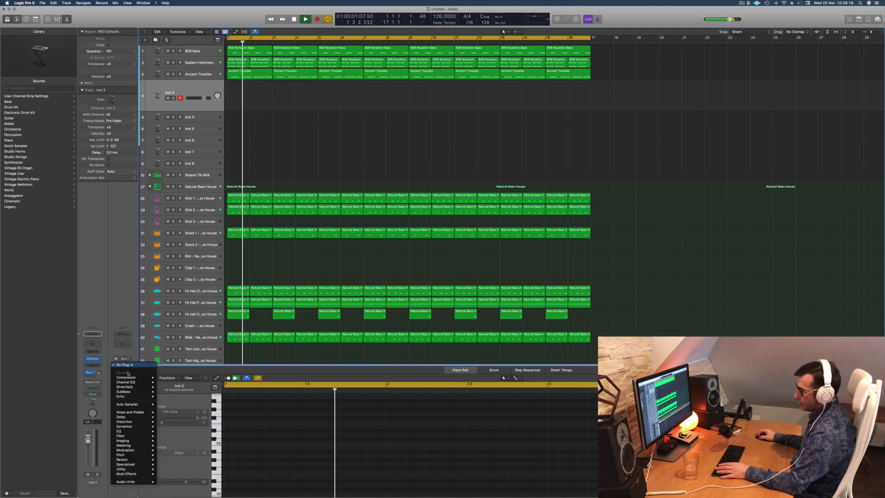
mouse_move(138, 387)
left_click(168, 387)
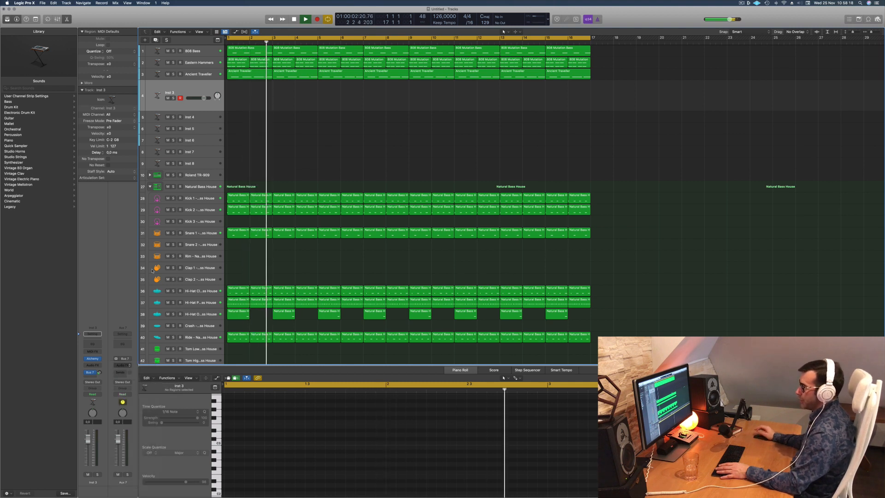
left_click(328, 81)
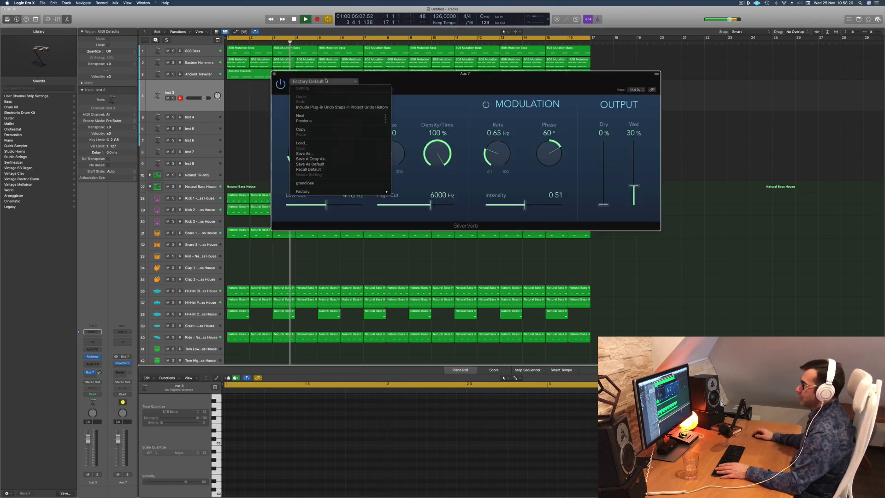
left_click(315, 184)
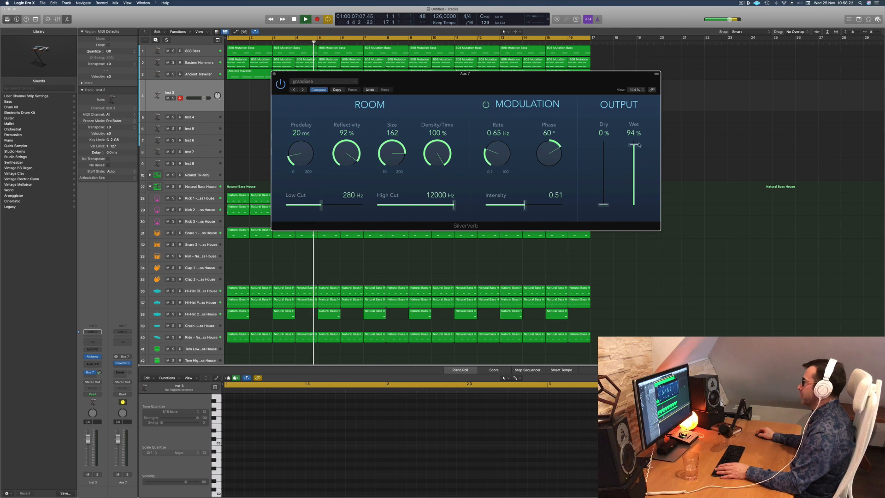
left_click_drag(499, 91, 521, 88)
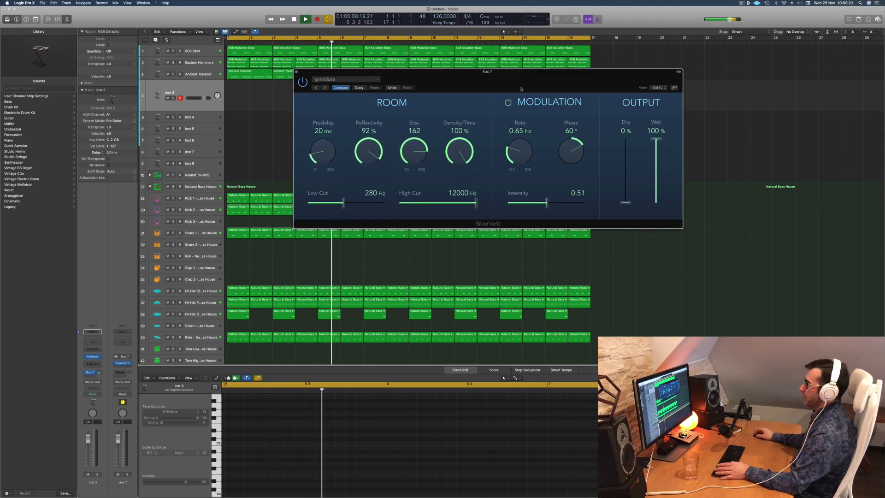
left_click(296, 73)
Adjust the Inst 3 channel's Bus 7 send level and lower its volume, and open its Alchemy instrument
key("Return")
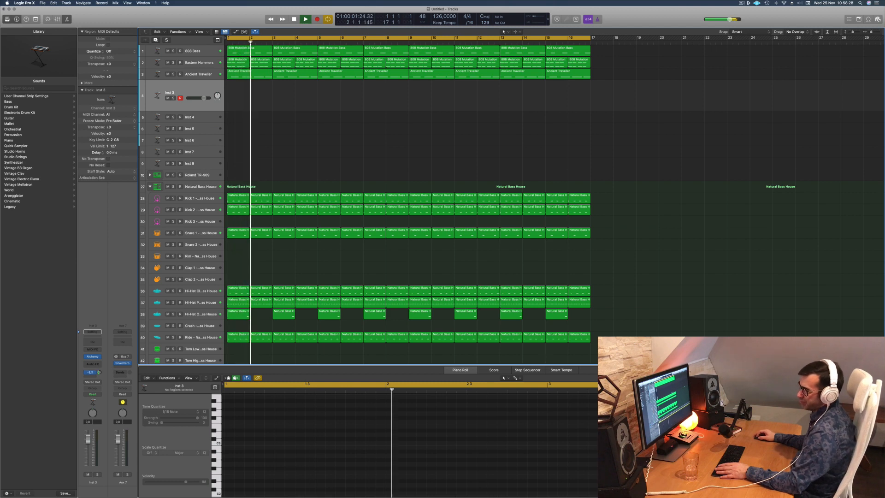
left_click_drag(87, 437, 87, 449)
key("Return")
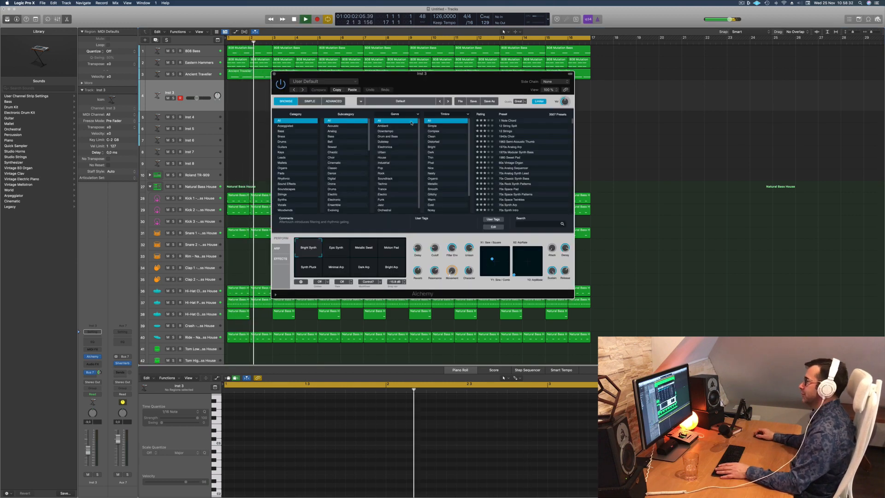
Limit Alchemy's preset list to the Leads category and load the Buzzing Metallic Lead preset
left_click_drag(469, 79, 534, 86)
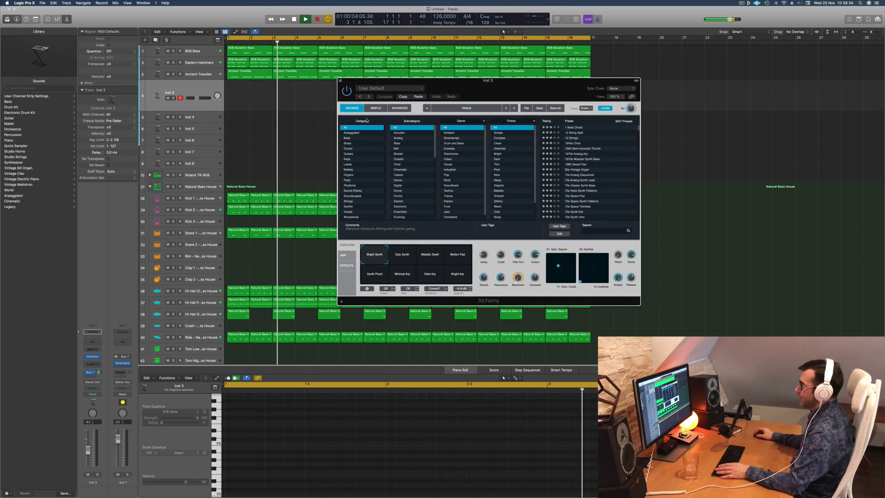
left_click(348, 165)
left_click_drag(523, 91, 446, 111)
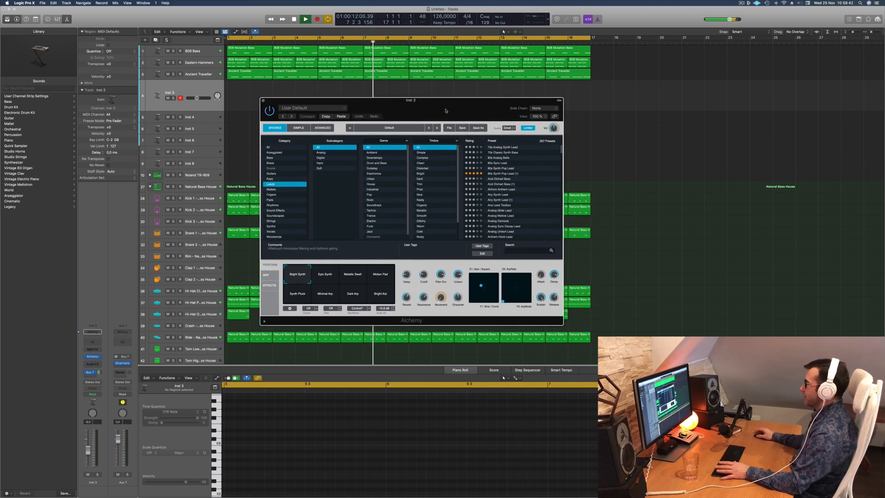
scroll(530, 196, "down", 10)
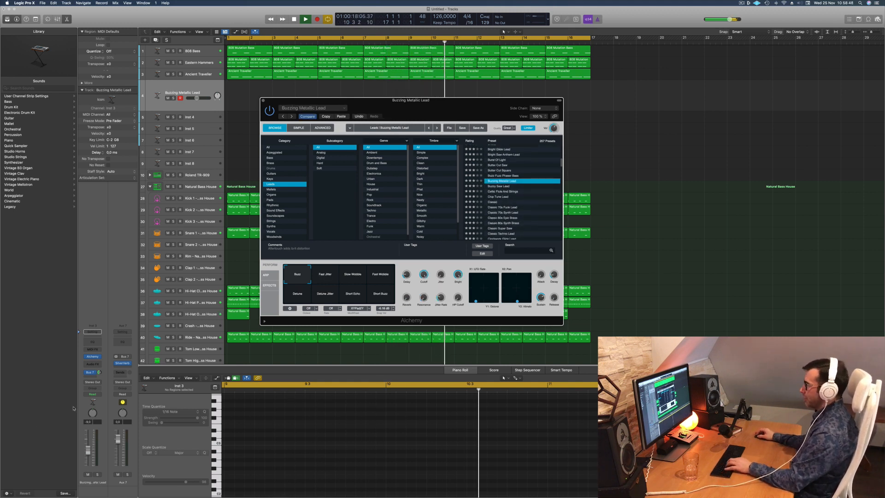
Open the Musical Typing keyboard, play a few test notes on the lead and restart playback
key("super+k")
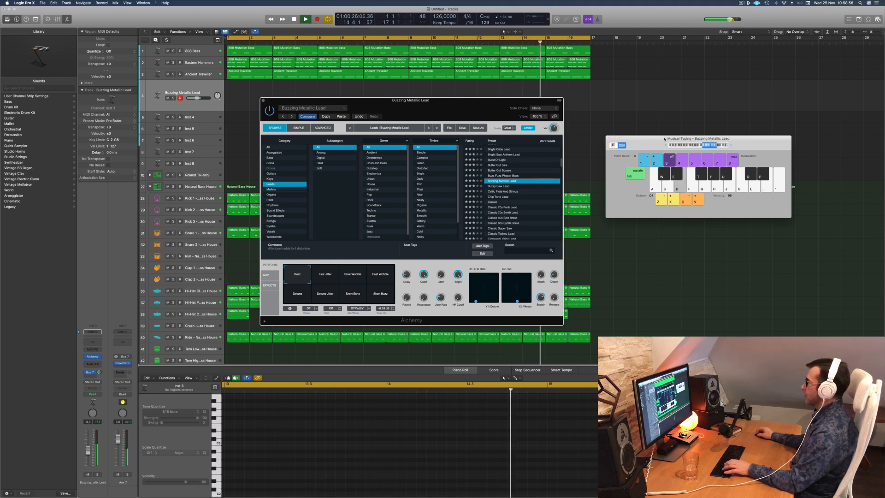
left_click_drag(406, 107, 467, 104)
key("d")
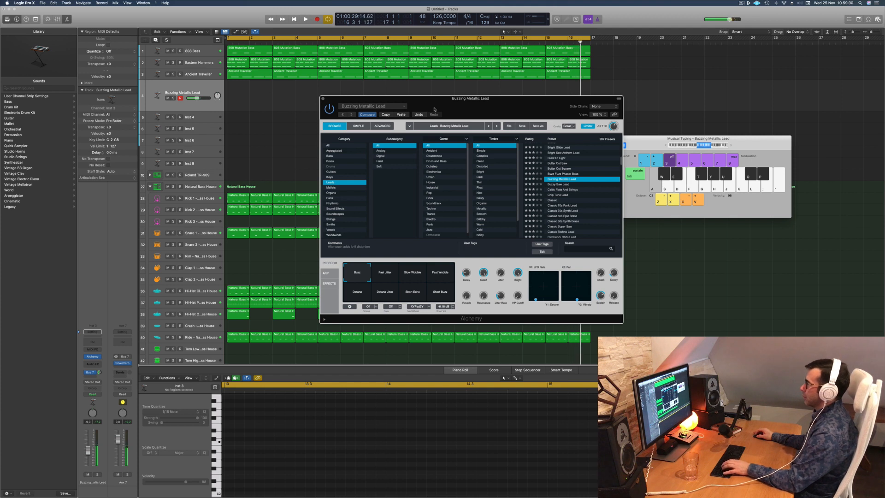
key("space")
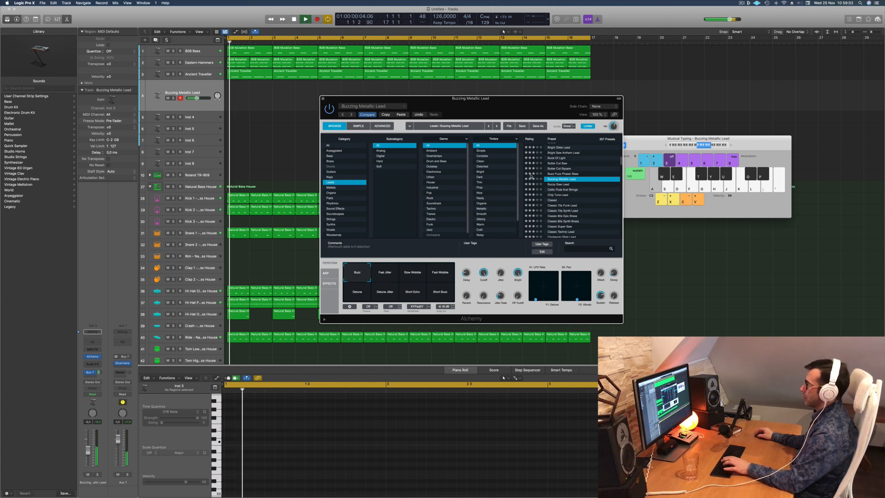
Audition the Butter Cut Square, Buzzy Saw Lead and Celtic Flute And Strings presets in Alchemy during playback
left_click(556, 169)
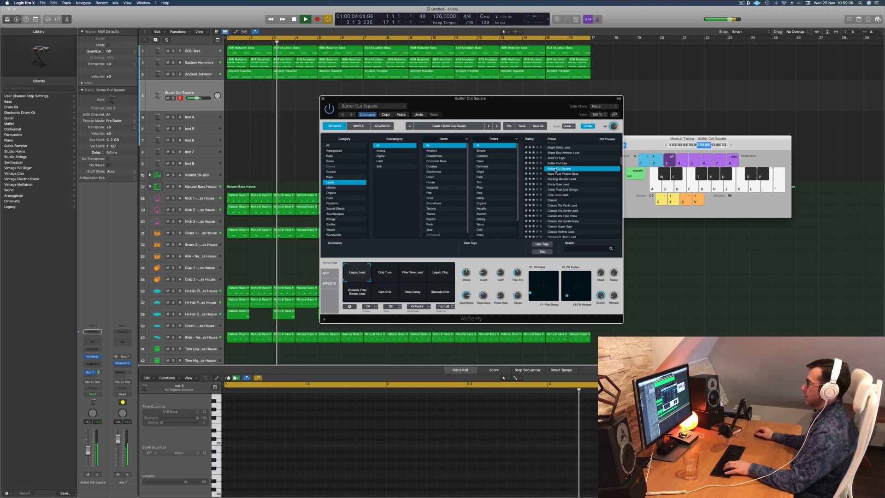
scroll(579, 177, "down", 1)
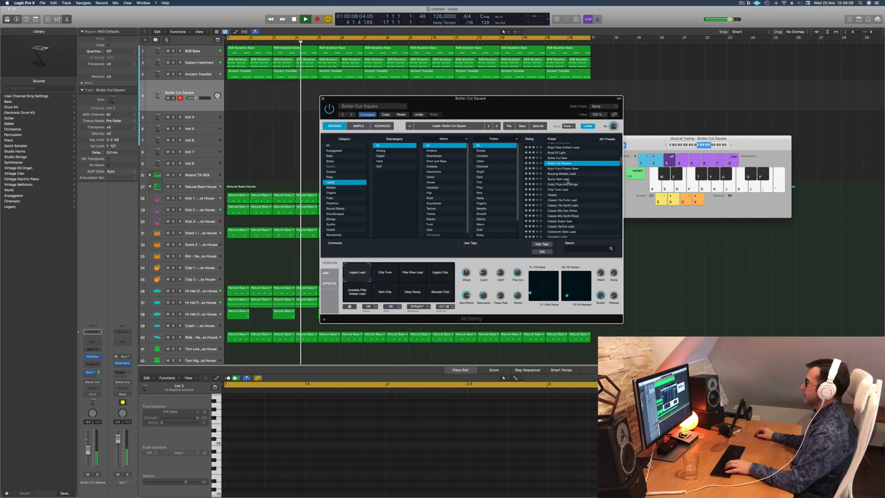
left_click(567, 180)
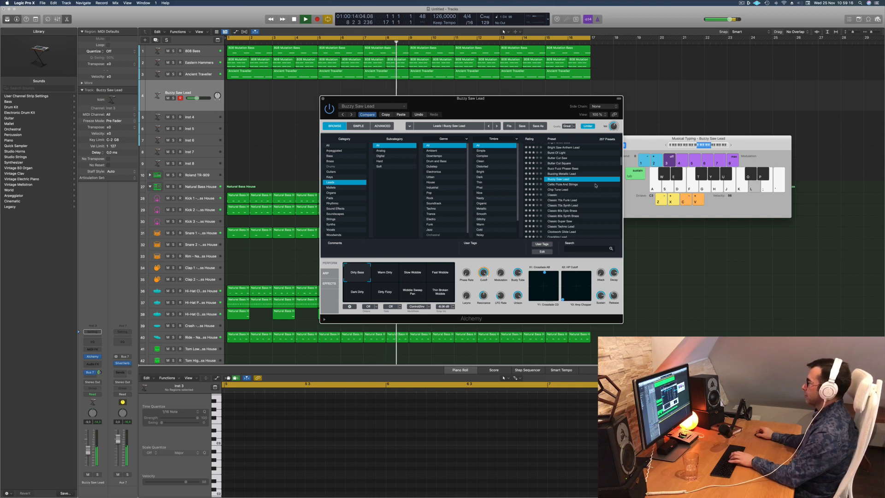
scroll(581, 181, "down", 1)
left_click(563, 179)
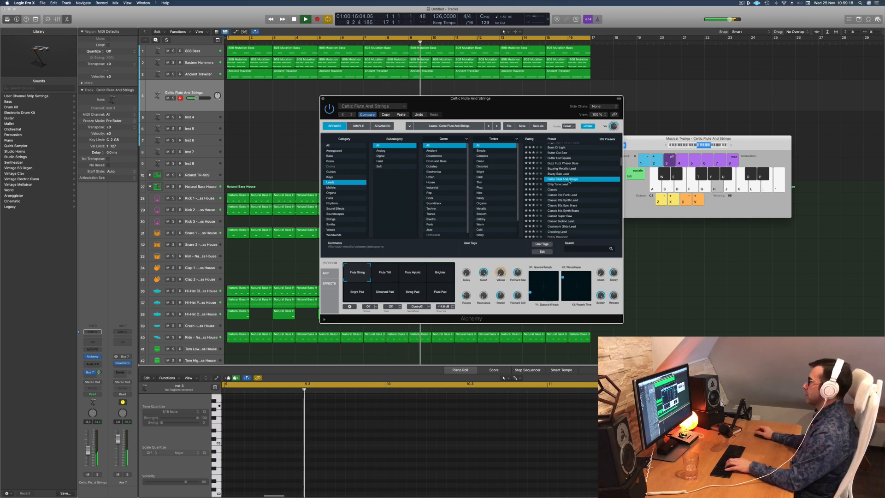
Load Alchemy's Classic lead preset, try its Muffled variation and choose Thin Pulse
left_click(559, 189)
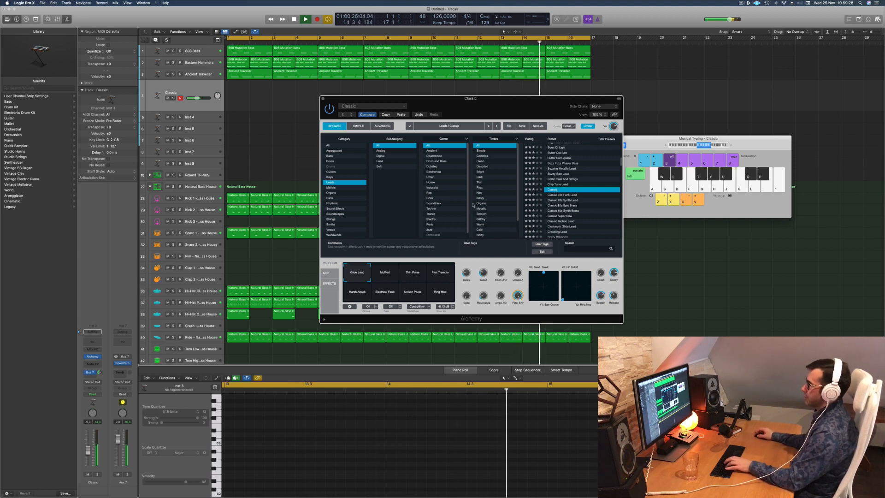
left_click(385, 276)
left_click(413, 274)
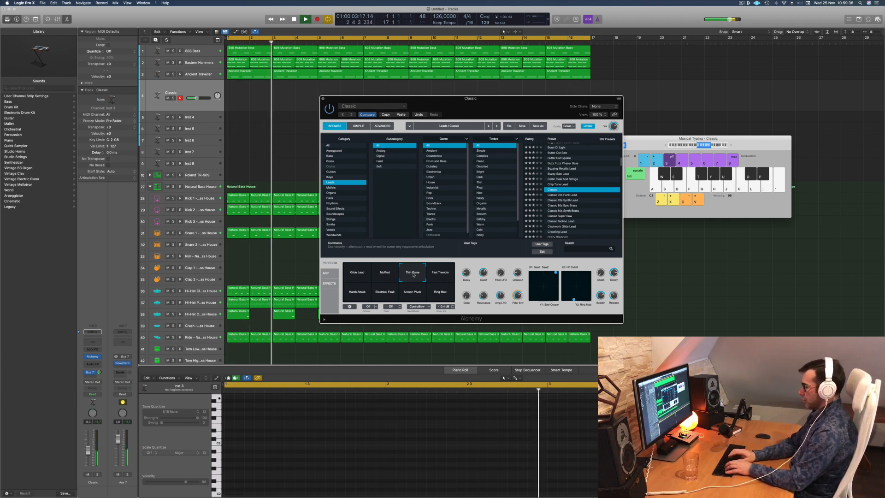
Record the sustained notes D, F and E on the Classic track with Musical Typing, then stop
key("s")
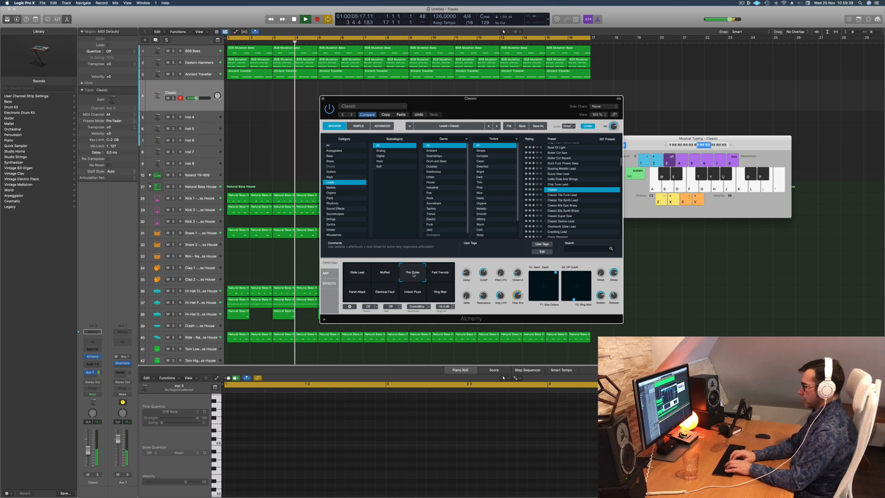
key("r")
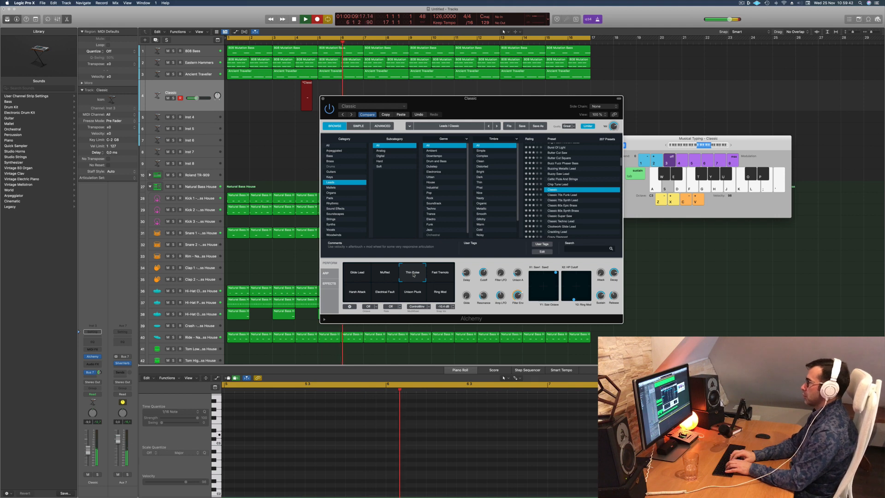
key("f")
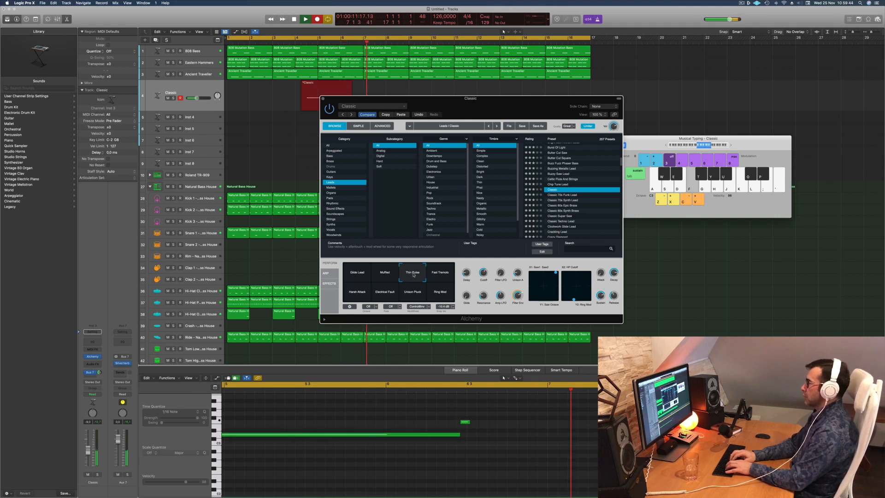
key("d")
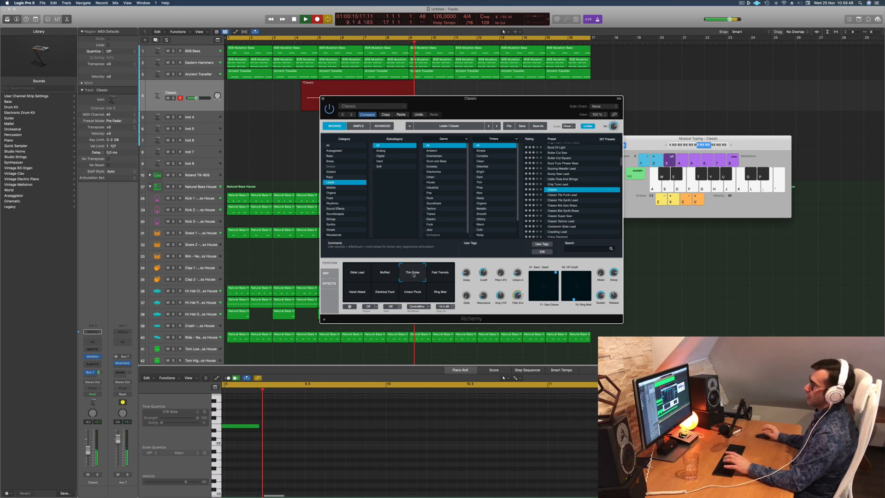
key("space")
Cut off the empty start of the recorded Classic region, move the region to bar 1 and play from the beginning
left_click_drag(434, 102, 703, 121)
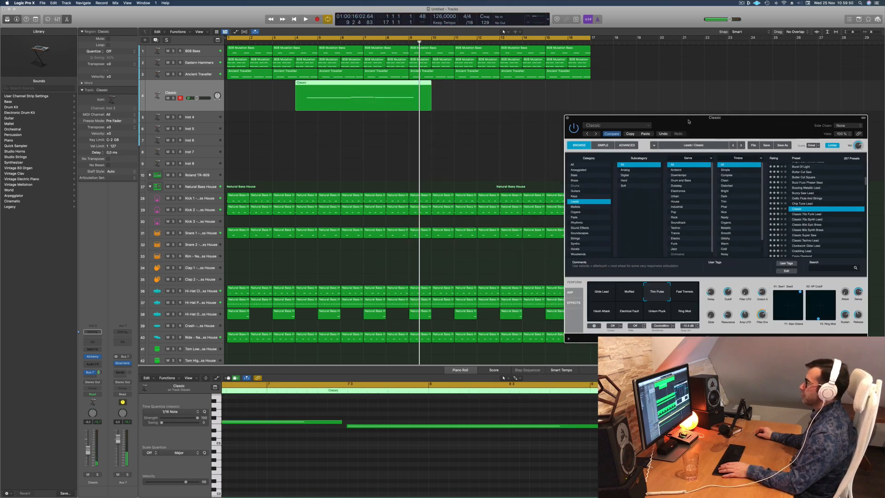
left_click(307, 112)
double_click(307, 86, "super")
left_click(303, 88)
key("Delete")
left_click_drag(399, 89, 319, 88)
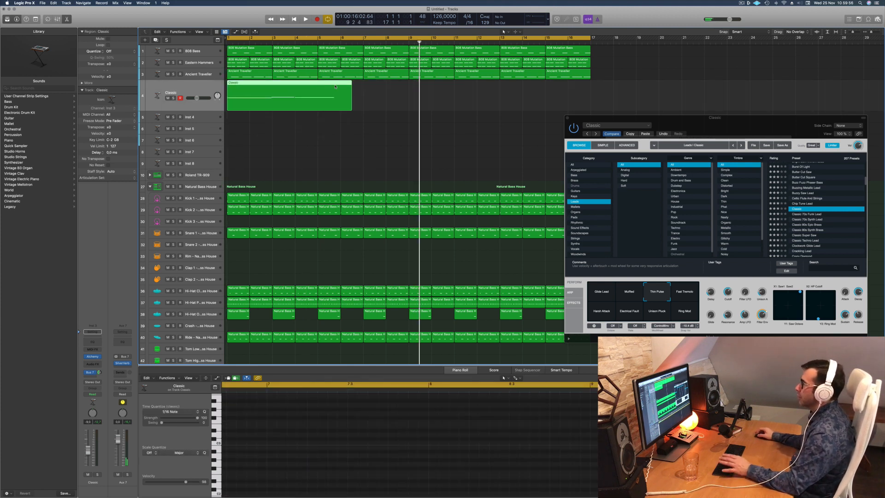
key("Return")
key("space")
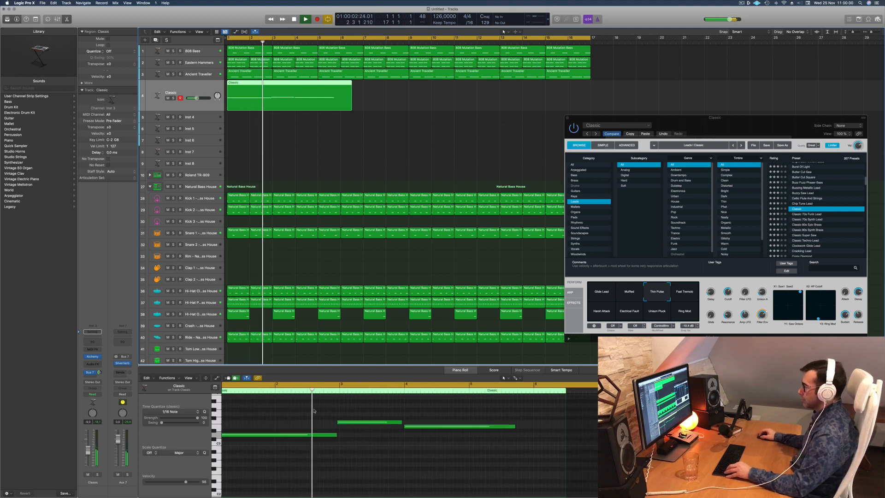
scroll(311, 414, "right", 2)
scroll(309, 415, "left", 4)
key("Return")
key("super+a")
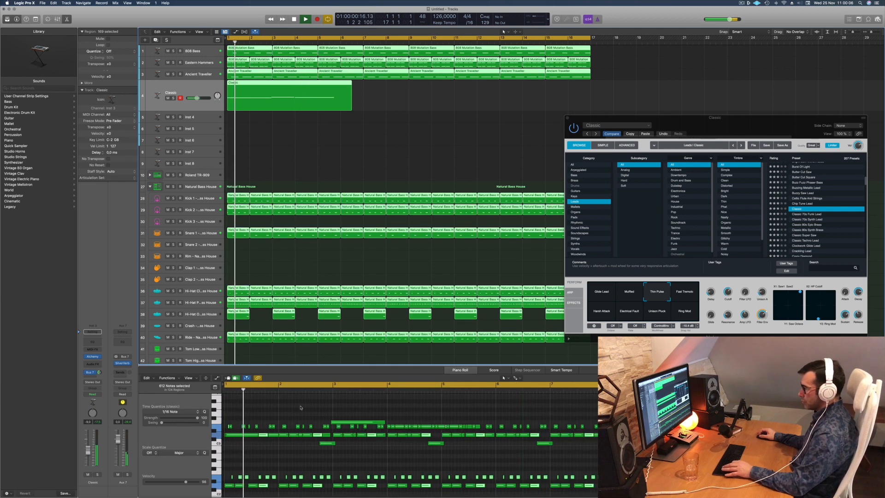
left_click(332, 149)
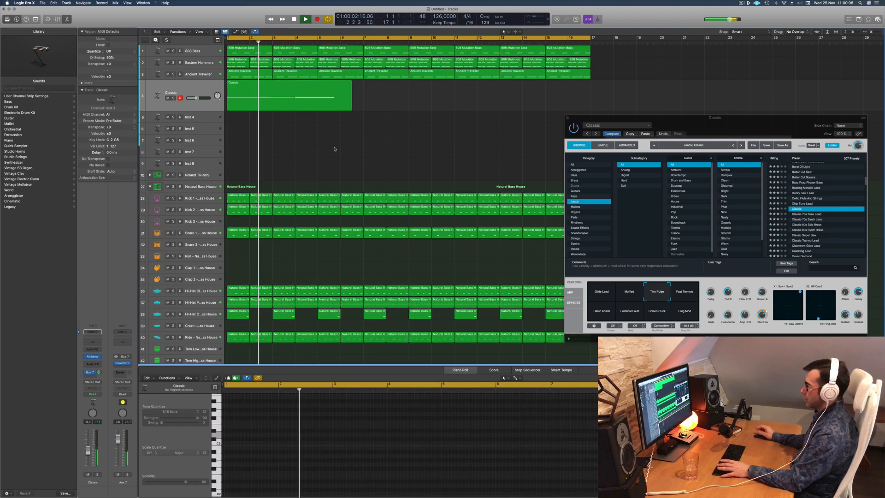
left_click(301, 97)
key("super+a")
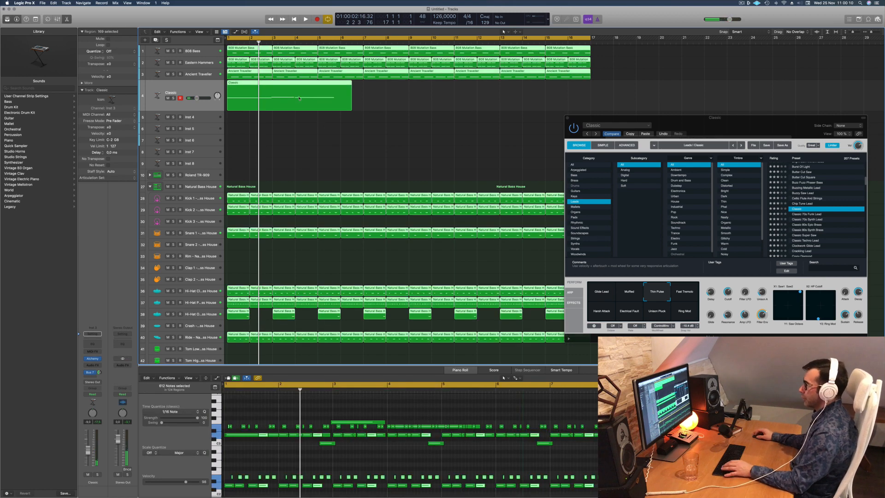
Quantize all three notes of the Classic region to 1/16 Note and play from the beginning
left_click(303, 88)
left_click(371, 479)
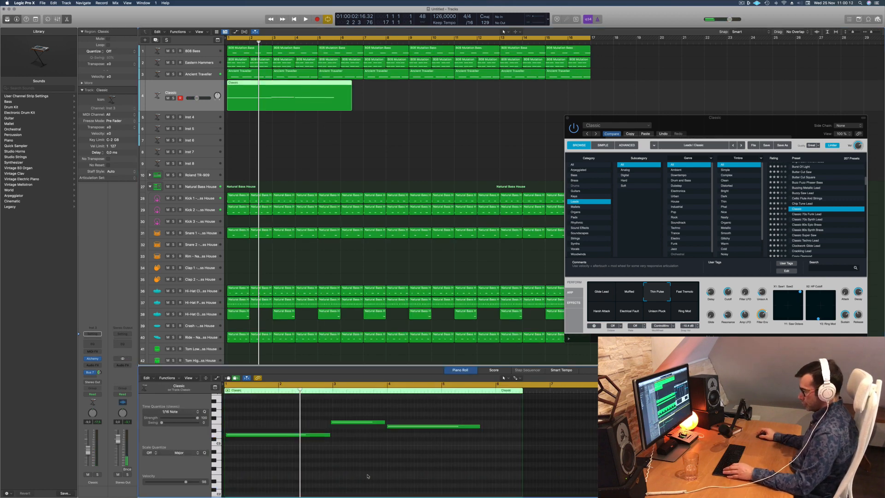
key("space")
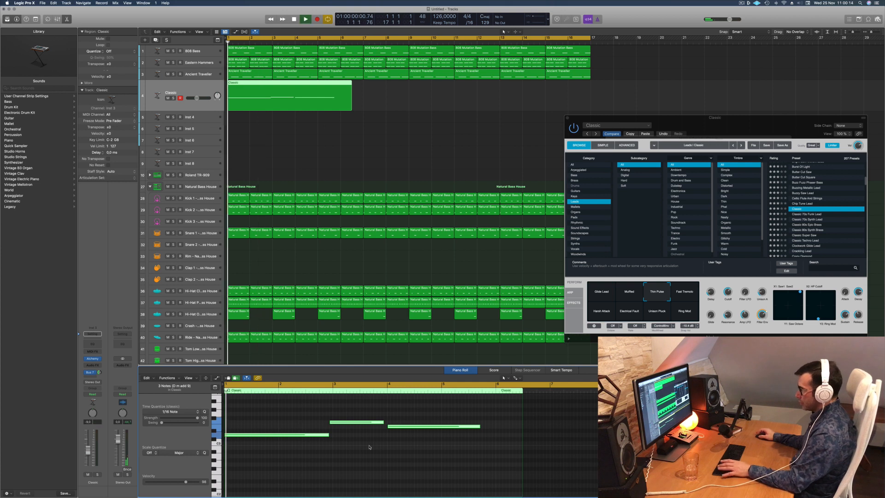
Nudge the second note of the Classic region so it starts at bar 3, and restart playback
key("super+Right")
left_click_drag(398, 412, 405, 425)
key("alt+Right")
key("alt+Right")
key("alt+Left")
key("space")
key("space")
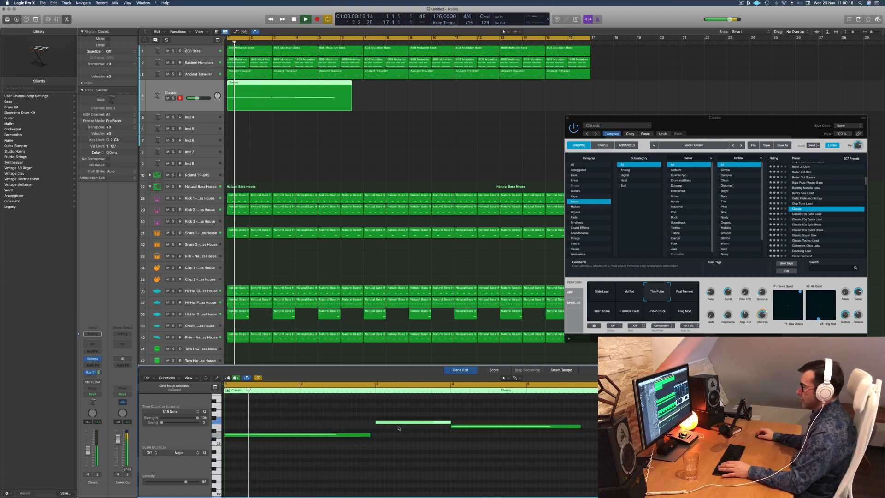
Extend the first note of the Classic region to bar 3, where the second note starts, and restart playback
left_click_drag(370, 434, 374, 434)
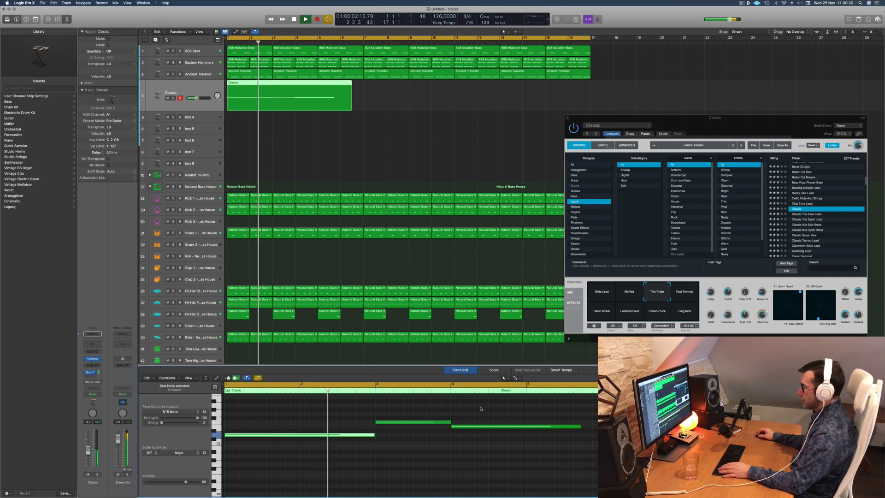
key("space")
key("space")
left_click(412, 451)
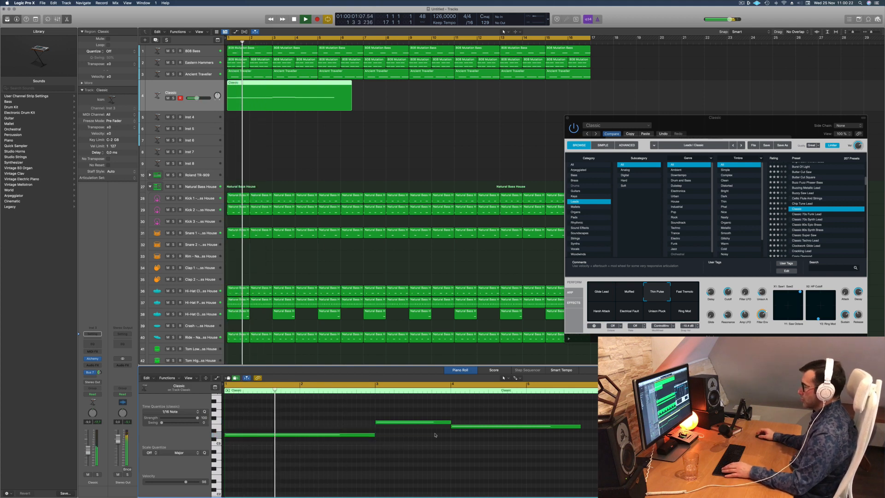
Lengthen the Classic region to bar 7 and stretch its third note almost to the region's end
scroll(461, 414, "down", 2)
scroll(396, 413, "down", 1)
scroll(367, 425, "down", 4)
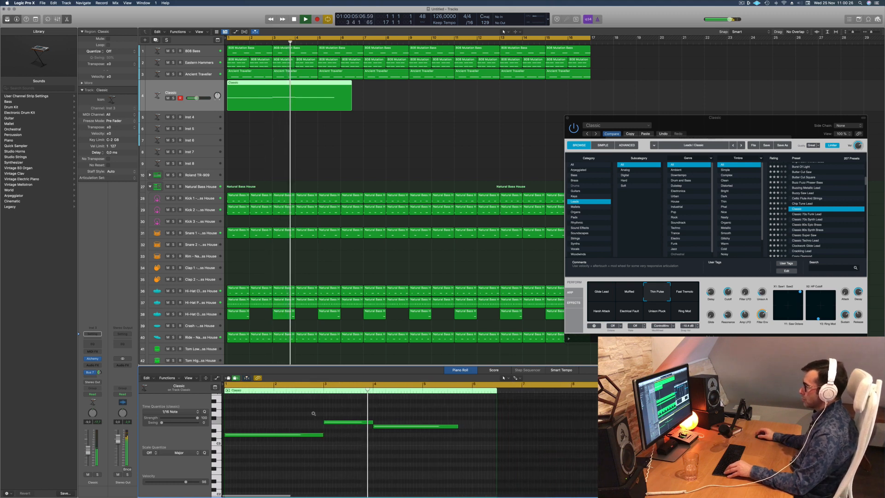
left_click(356, 427)
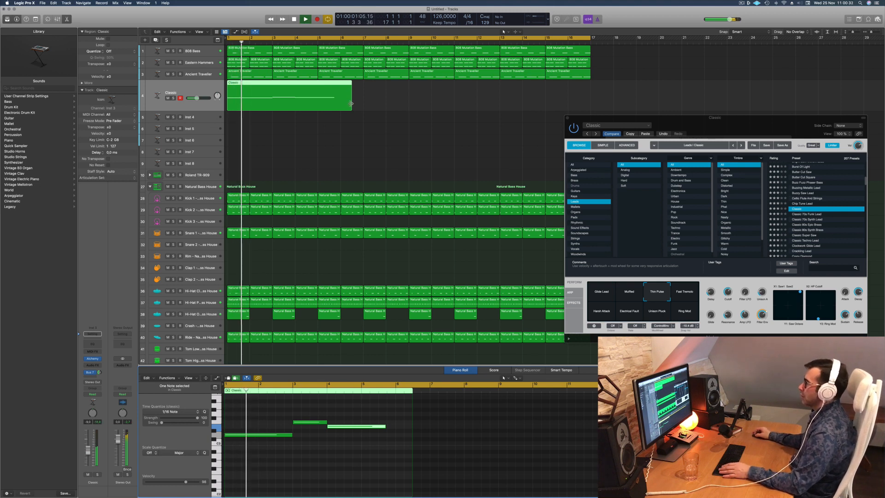
left_click_drag(352, 106, 363, 106)
left_click_drag(385, 426, 427, 431)
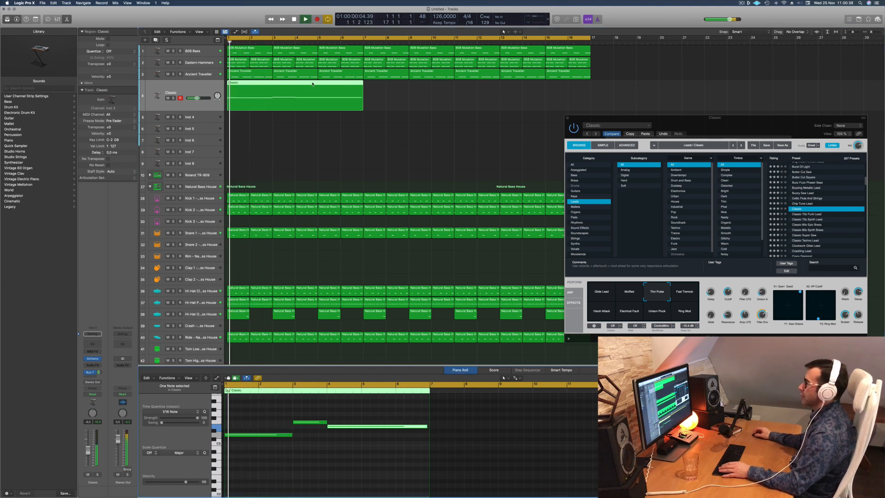
Extend the Classic region's end to bar 9
scroll(369, 136, "down", 2)
left_click(341, 144)
left_click(323, 99)
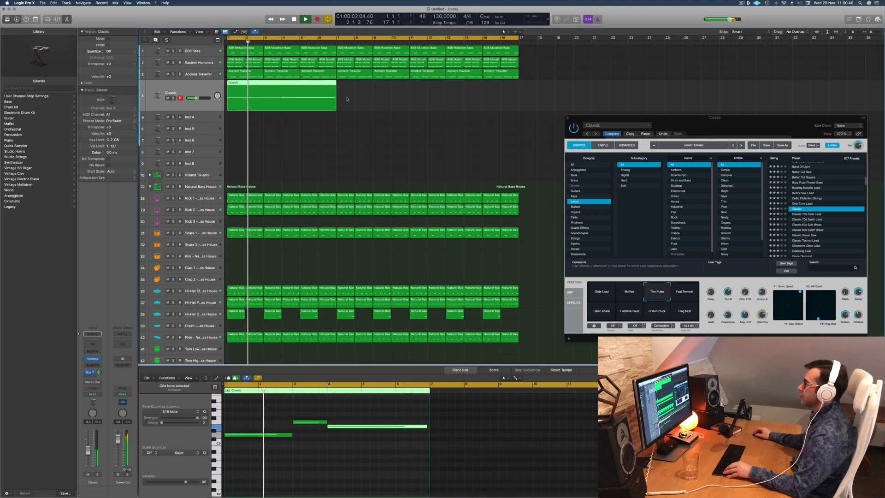
left_click_drag(336, 105, 373, 108)
scroll(318, 106, "down", 1)
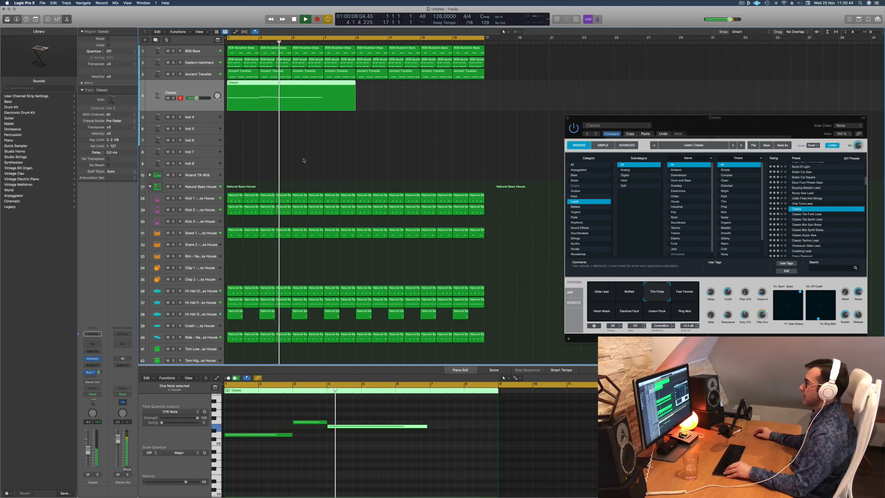
scroll(366, 409, "down", 5)
scroll(356, 421, "up", 6)
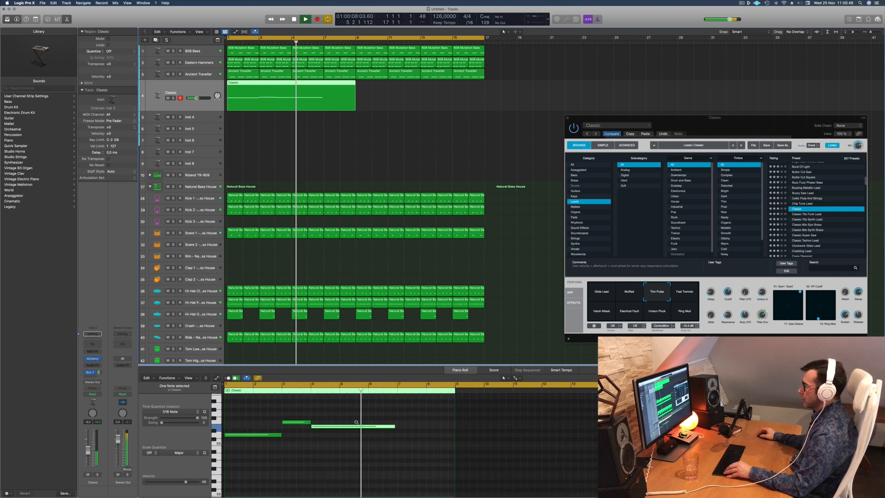
scroll(392, 417, "down", 2)
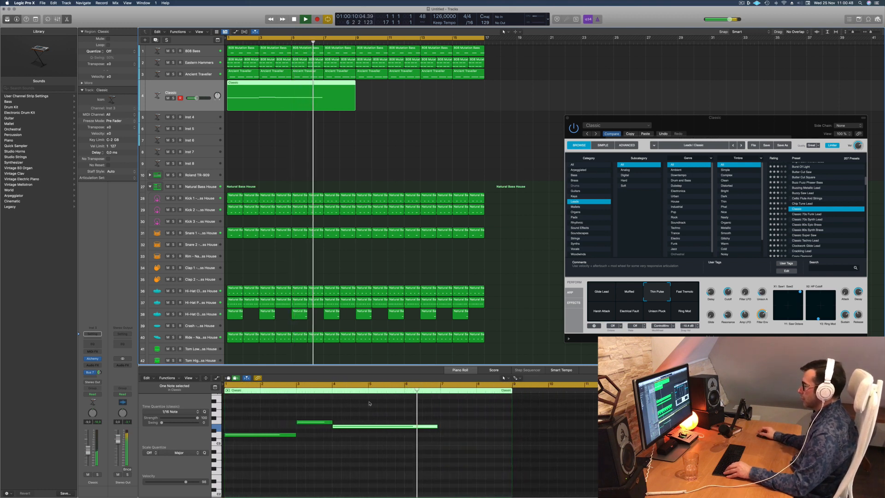
Copy the second note to bar 7, stretch the copy to bar 9, and replay with the Alchemy window moved back
key("Return")
key("Return")
left_click(316, 423)
left_click_drag(317, 422, 510, 423)
key("Return")
key("Return")
left_click_drag(717, 124, 514, 64)
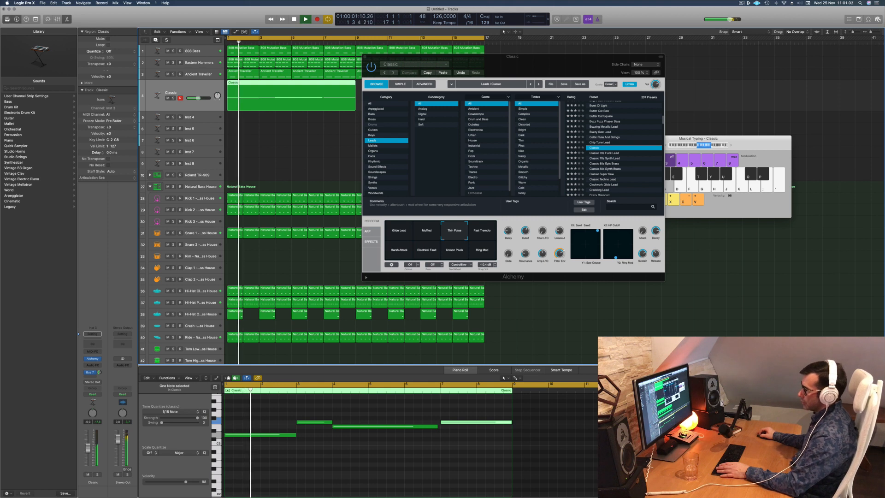
Split the Classic region at bar 5, splitting the notes that cross the cut, and delete its second half
left_click(91, 372)
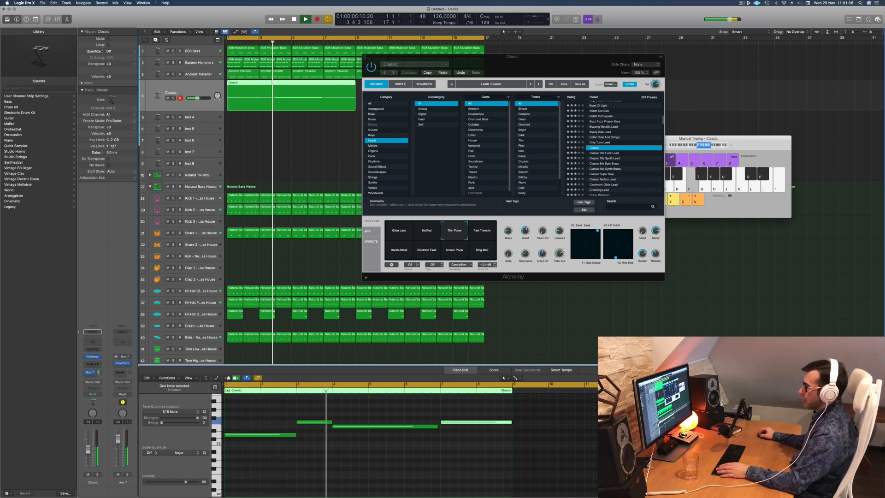
left_click_drag(523, 72, 627, 76)
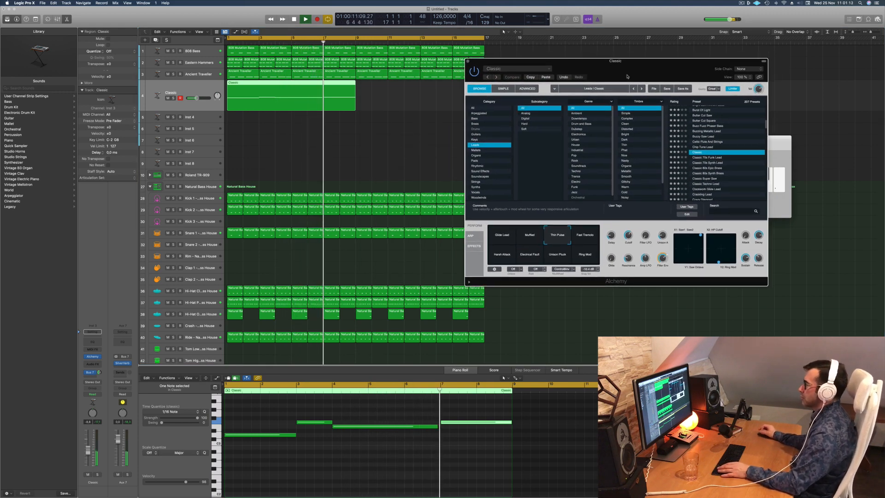
key("Return")
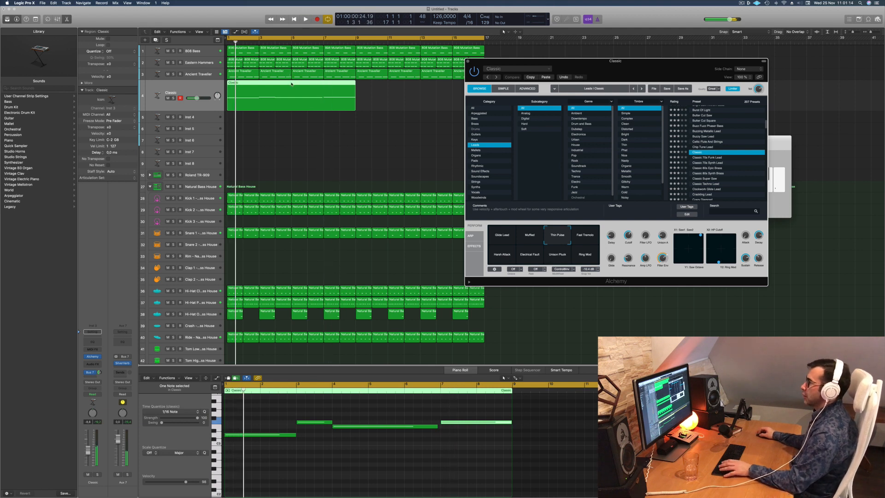
double_click(292, 85, "super")
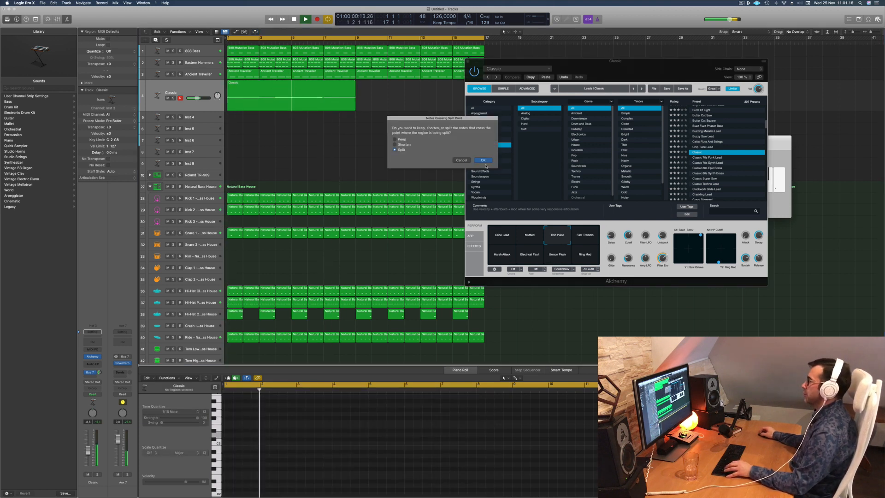
left_click(483, 160)
key("Delete")
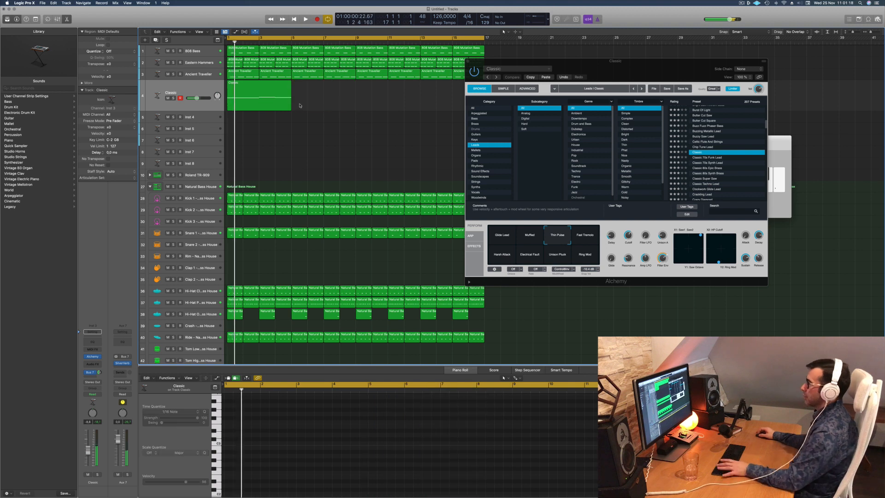
Copy the remaining four-bar Classic region to bar 5 and play back the arrangement
left_click_drag(245, 89, 308, 97)
key("space")
left_click(247, 97)
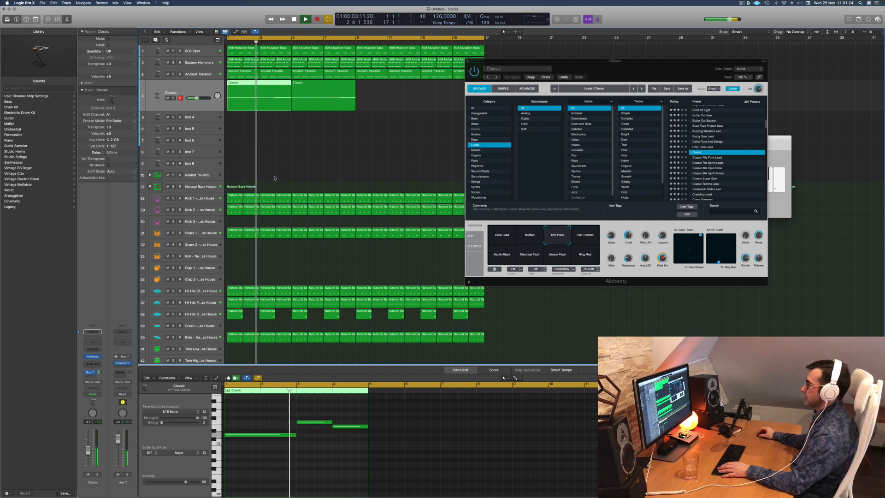
left_click(298, 147)
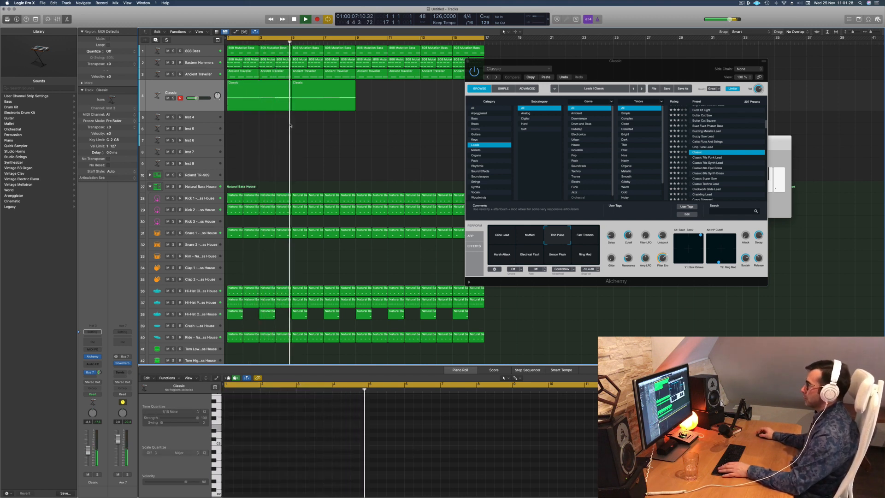
Hide the Musical Typing keyboard and, in the mixer, copy the Compressor from the Ancient Traveller channel to the Classic channel
left_click_drag(629, 68, 616, 39)
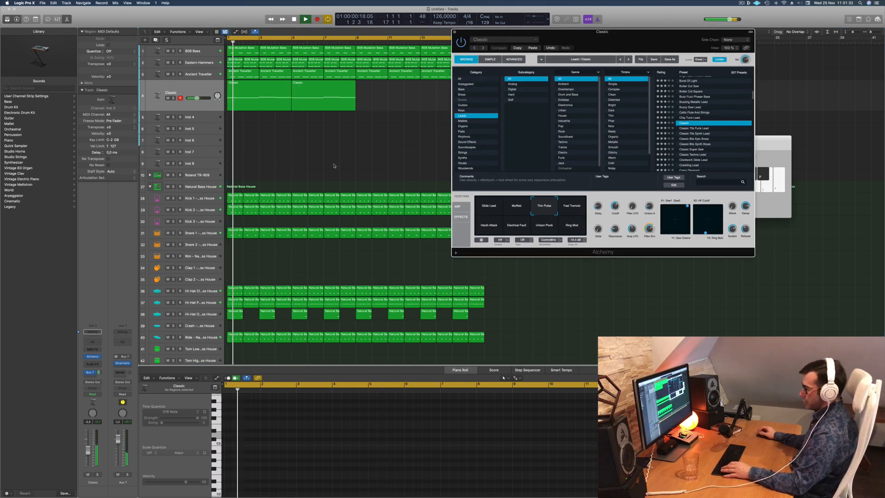
key("super+k")
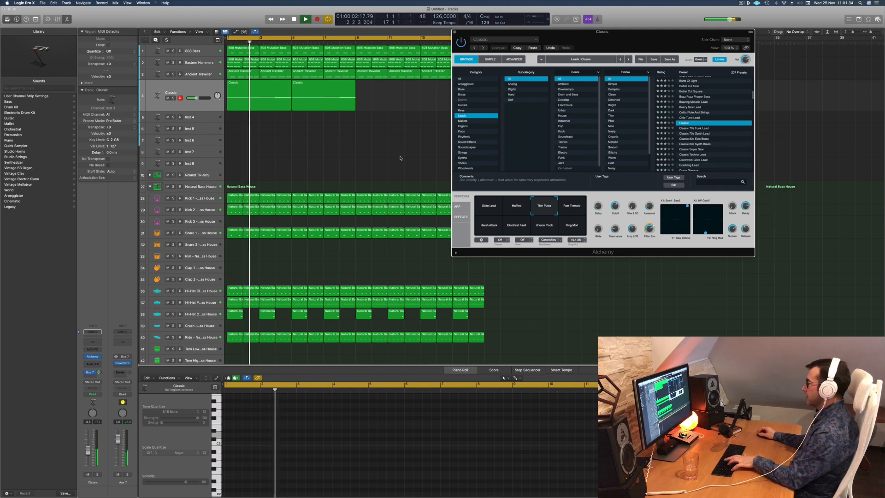
key("x")
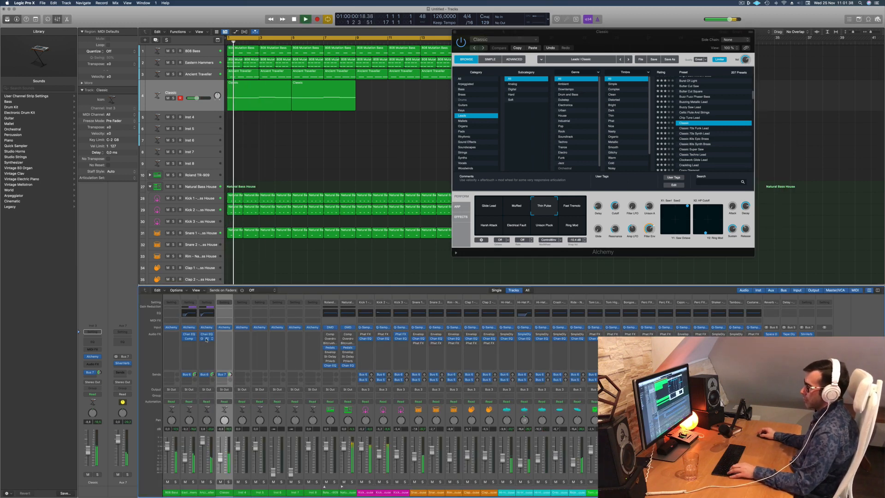
left_click_drag(224, 340, 225, 341)
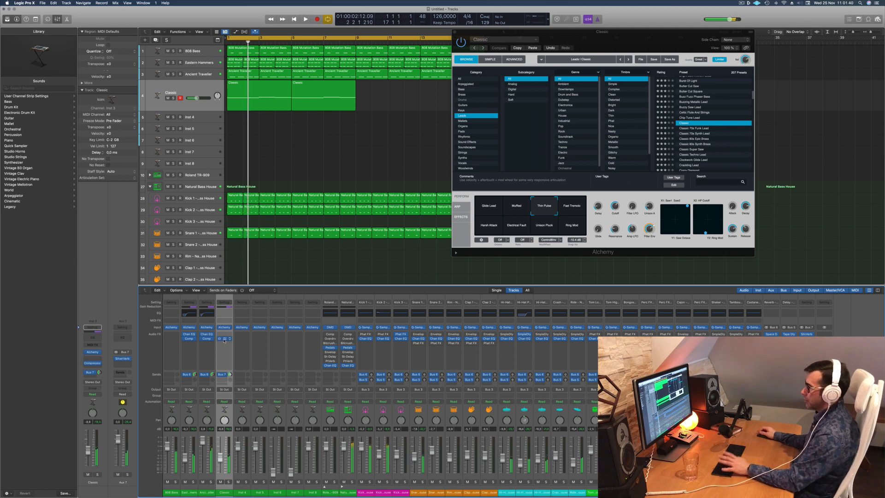
Select both Classic regions, replay them with the Alchemy window moved aside, and lower the Classic track's volume fader
left_click(198, 88)
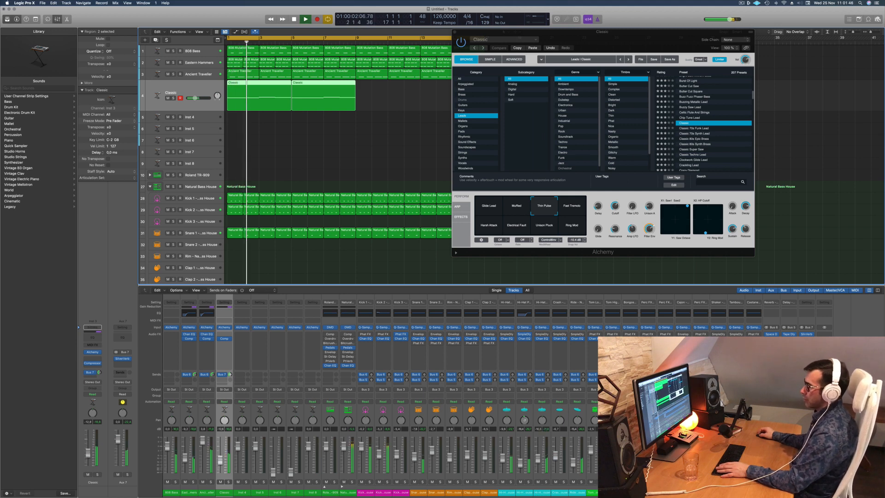
key("space")
left_click_drag(623, 38, 583, 42)
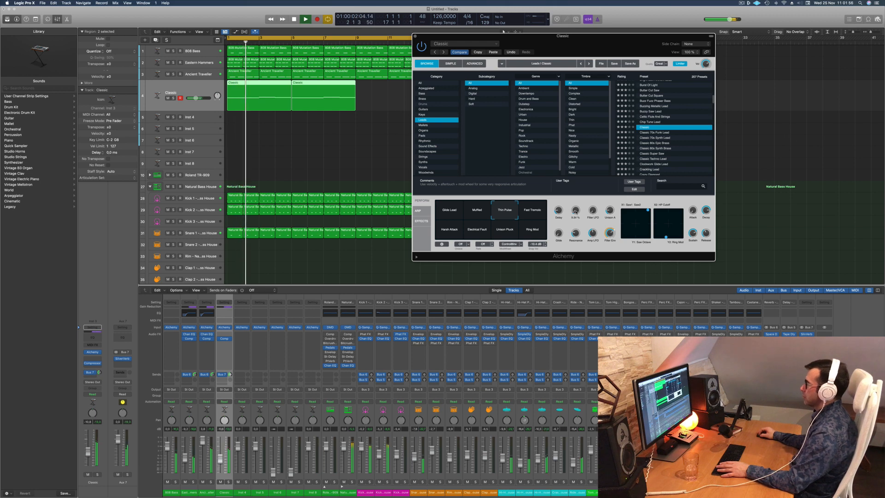
left_click_drag(596, 46, 613, 37)
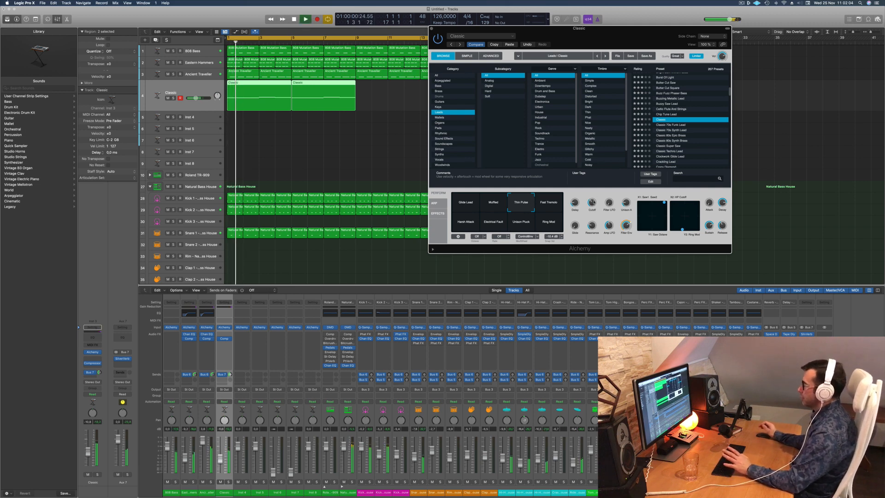
left_click_drag(615, 29, 685, 87)
key("Return")
left_click_drag(88, 450, 87, 455)
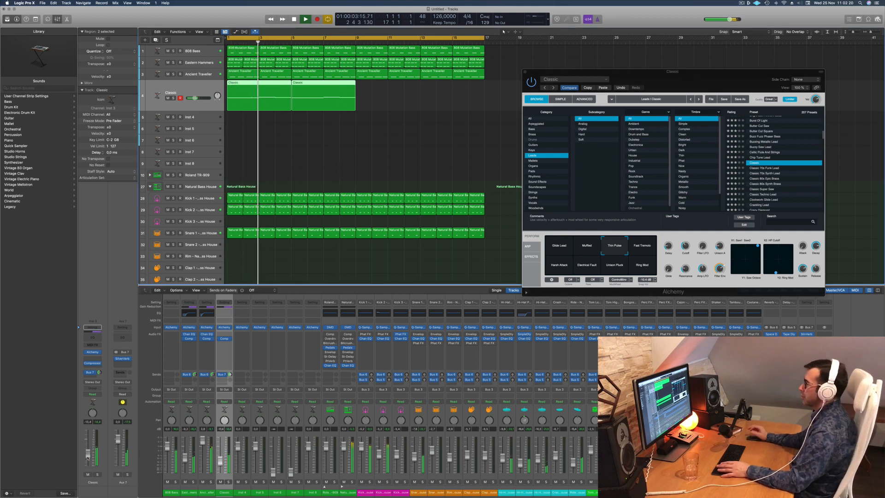
Copy both Classic regions to bar 9 to fill the 16 bars, and solo Ancient Traveller briefly during playback
left_click_drag(695, 77, 607, 138)
mouse_move(411, 87)
left_mouse_down()
mouse_move(276, 96)
mouse_move(407, 87)
left_mouse_up()
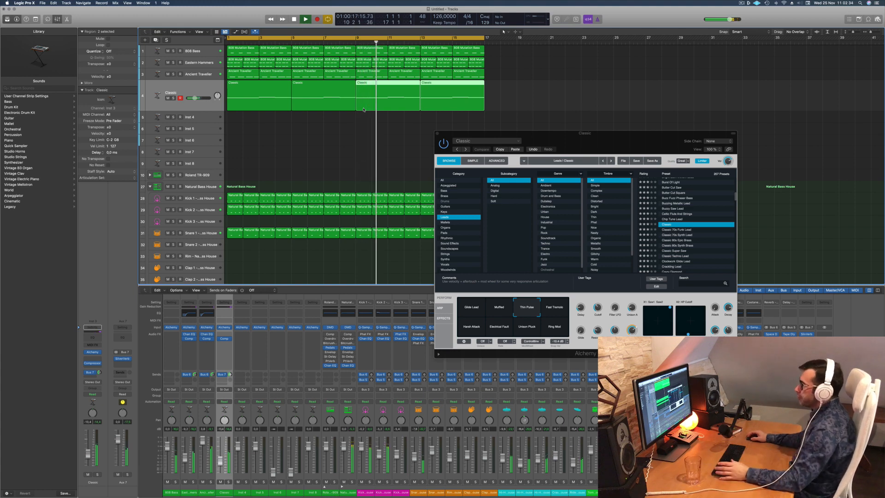
left_click(174, 75)
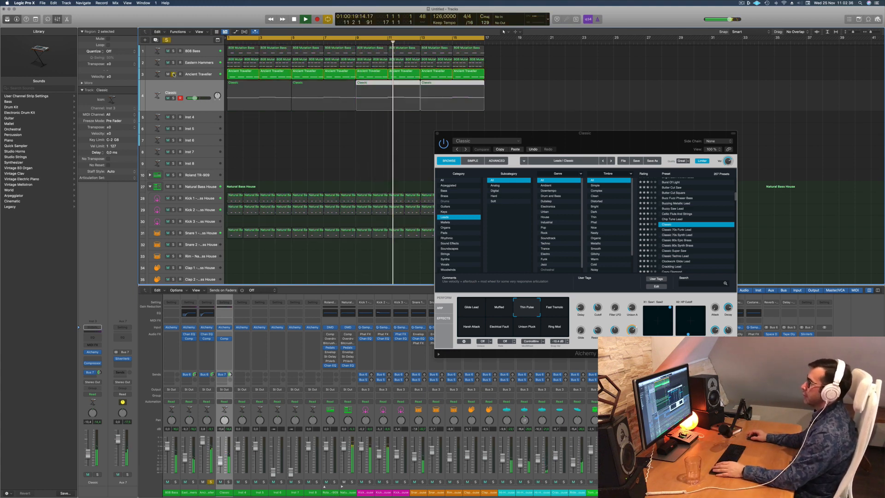
left_click(174, 75)
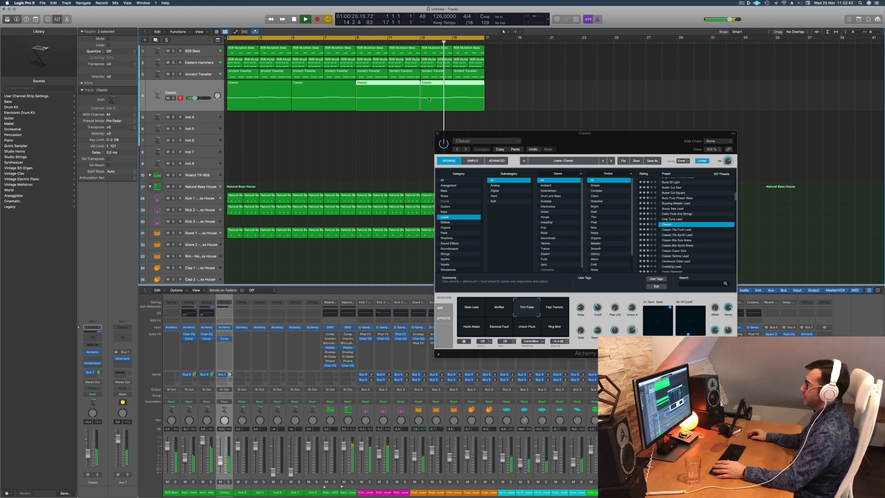
left_click_drag(586, 133, 643, 69)
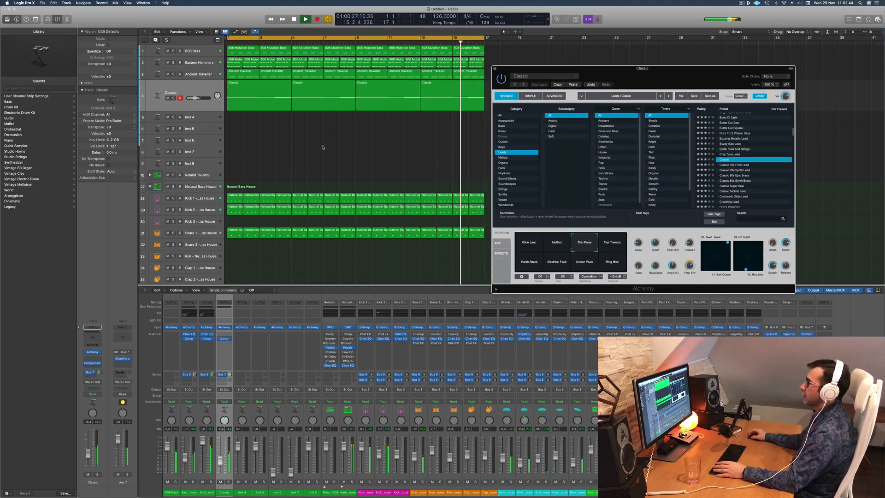
Duplicate the Eastern Hammers track with its settings, copy its first region onto the new track, and open the copy in the Piano Roll
left_click(160, 63)
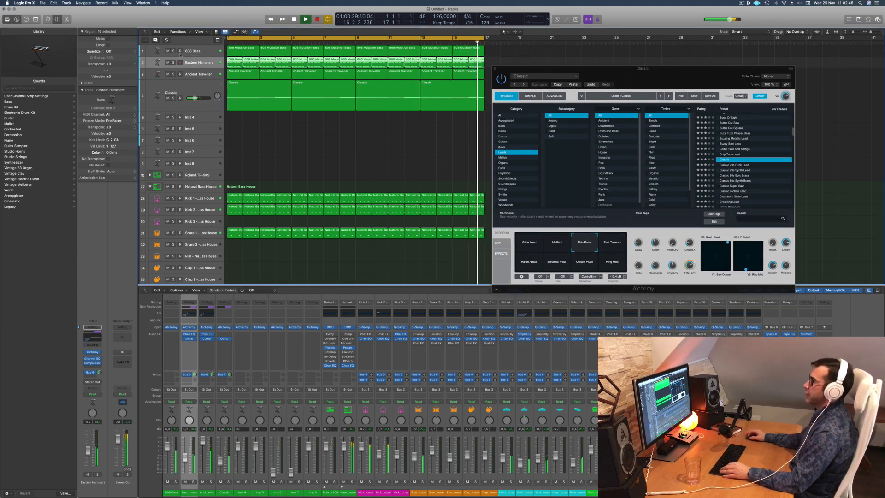
left_click(156, 40)
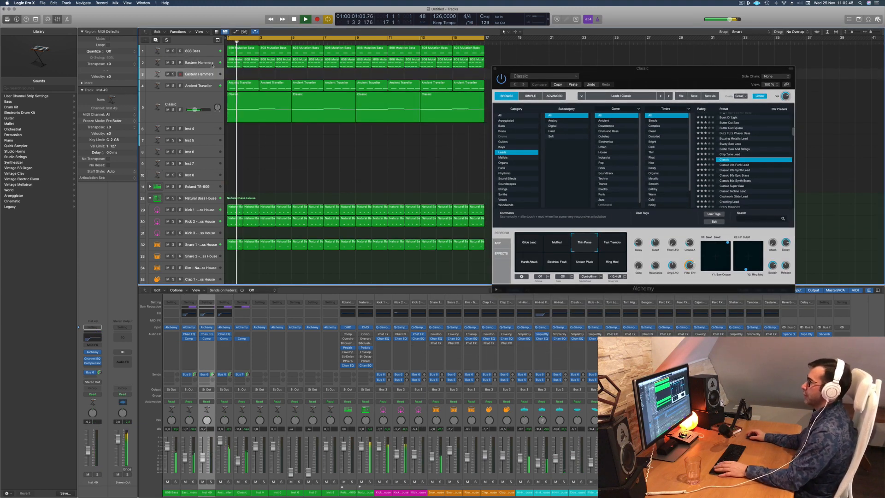
left_click_drag(234, 65, 231, 75)
double_click(234, 74)
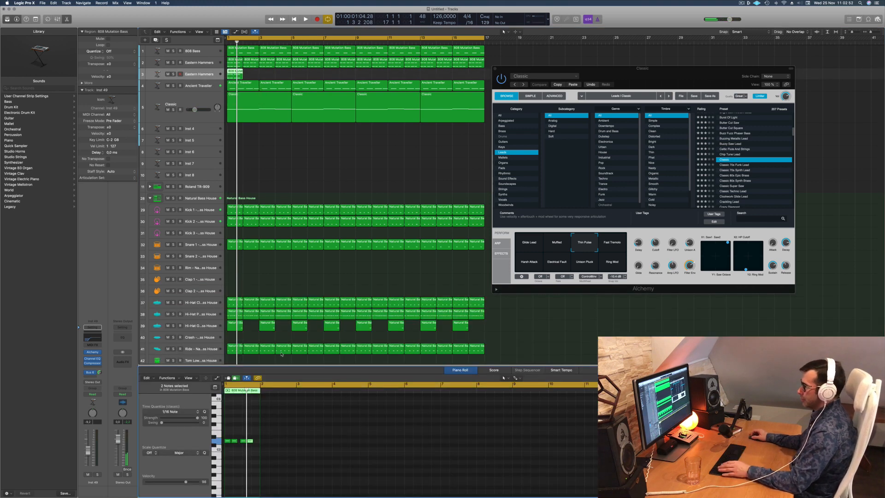
Delete all but the first pair of octave notes in the copied region and stretch both notes to bar 2
scroll(266, 434, "up", 4)
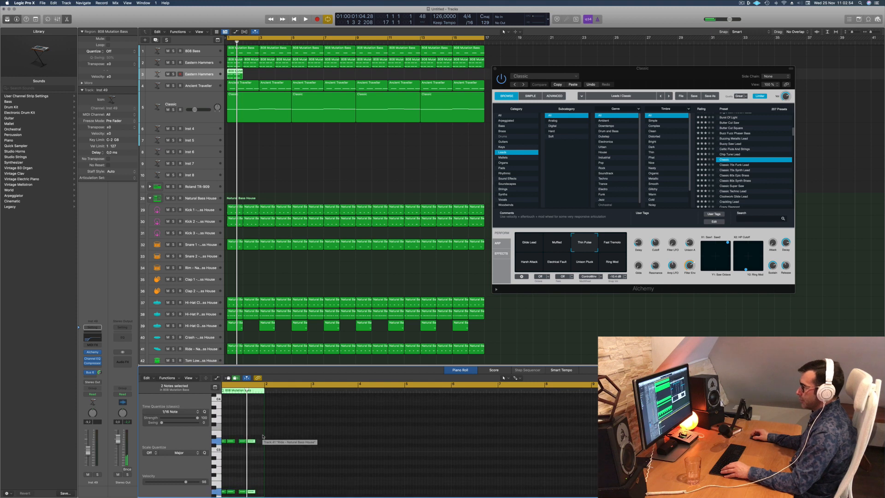
left_click_drag(232, 436, 259, 491)
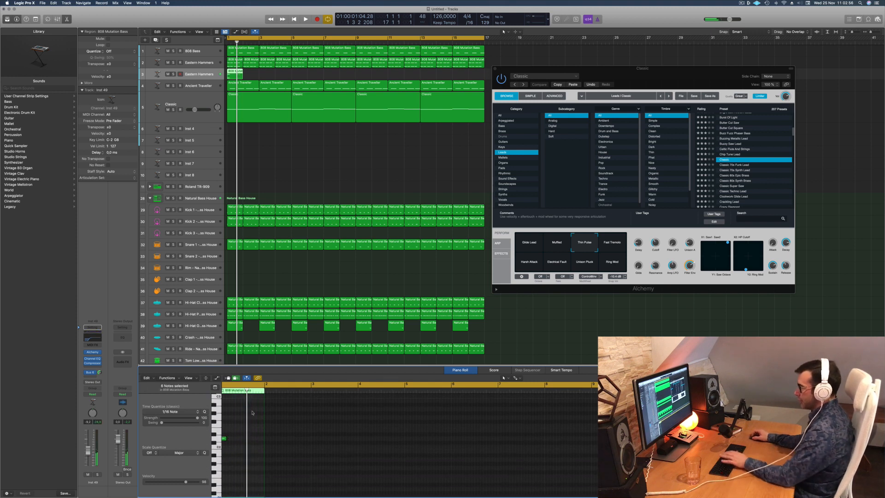
scroll(247, 429, "up", 1)
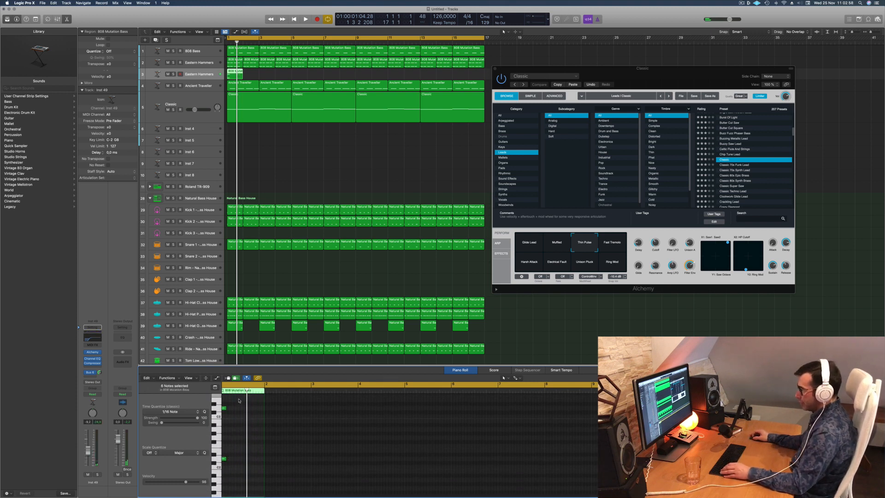
left_click_drag(225, 408, 271, 408)
Play the edited region and solo the Classic track briefly to compare the two parts
key("space")
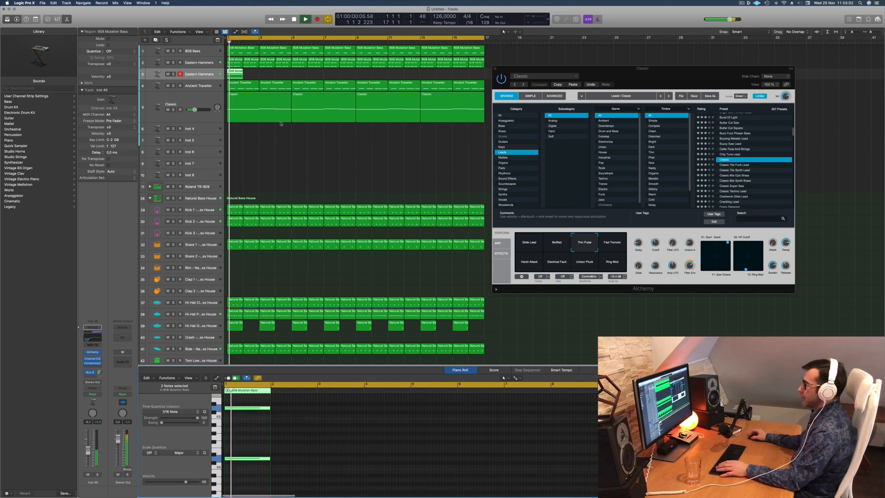
key("space")
left_click(183, 102)
key("space")
key("space")
left_click(173, 110)
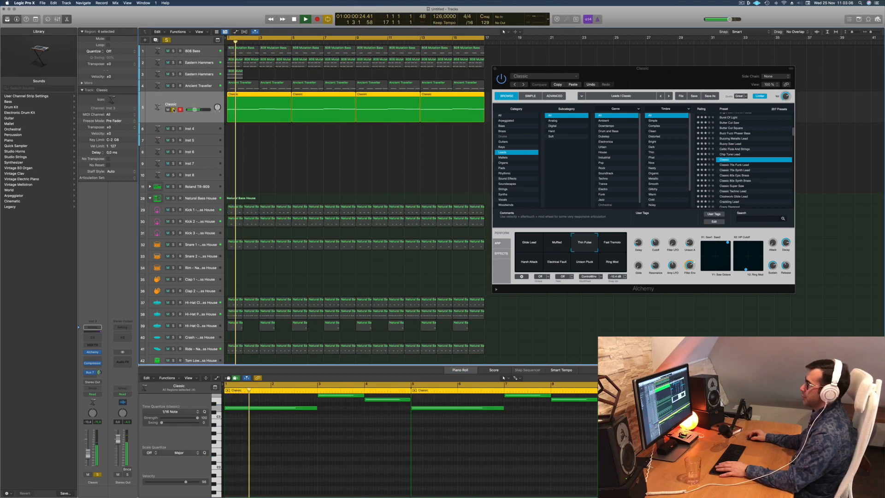
left_click(173, 110)
key("space")
key("space")
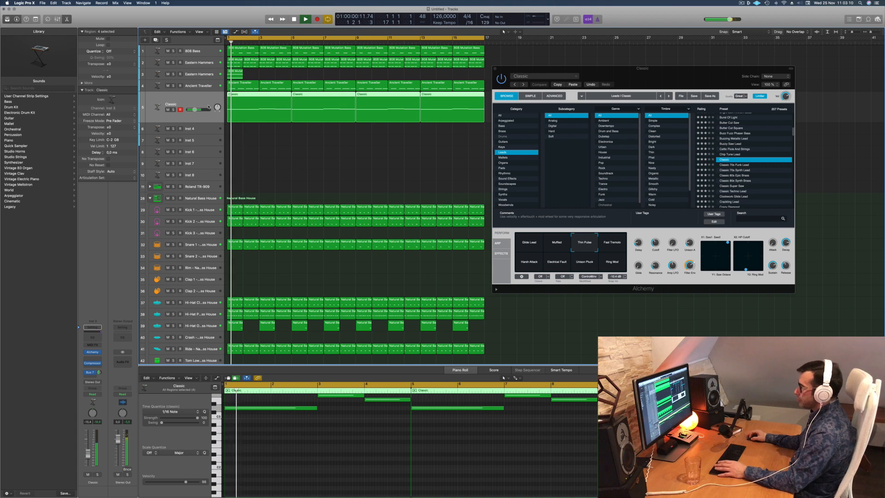
key("space")
Audition Alchemy's Fast Tremolo, Harsh Attack, Electrical Fault, Unison Pluck, Glide Lead and Muffled variations on the Classic lead, then reselect Thin Pulse
left_click_drag(634, 70, 472, 81)
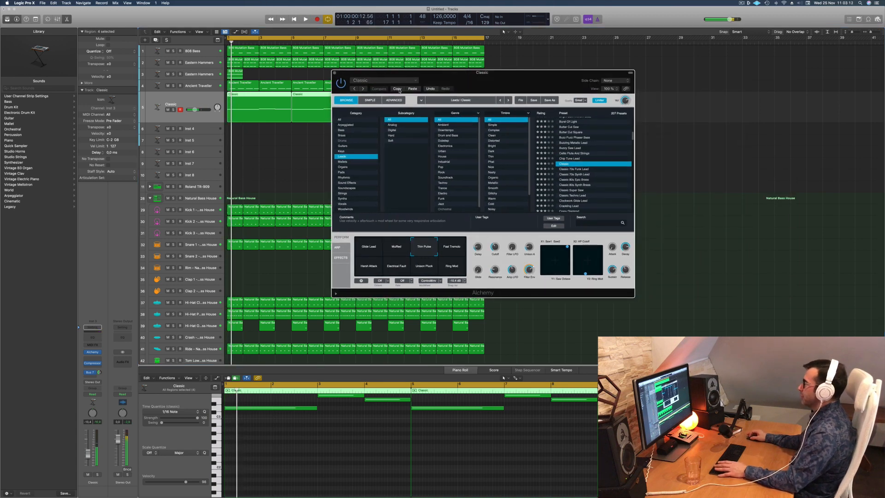
left_click(456, 253)
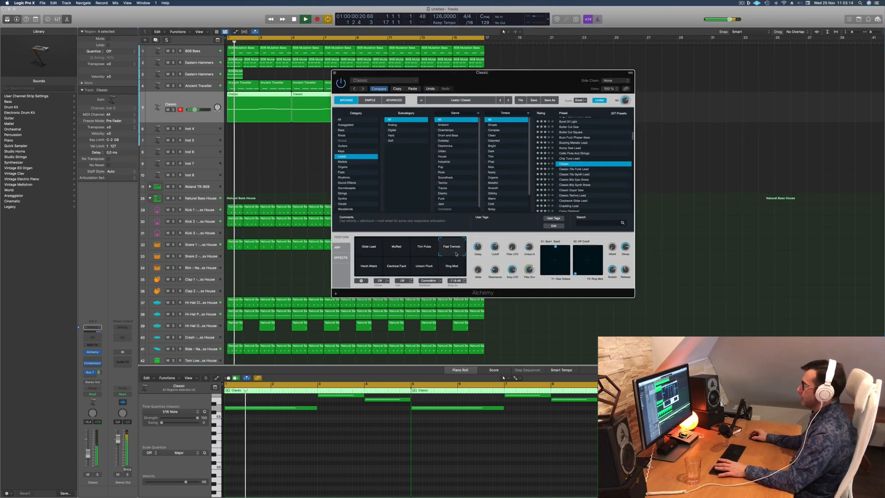
left_click(370, 267)
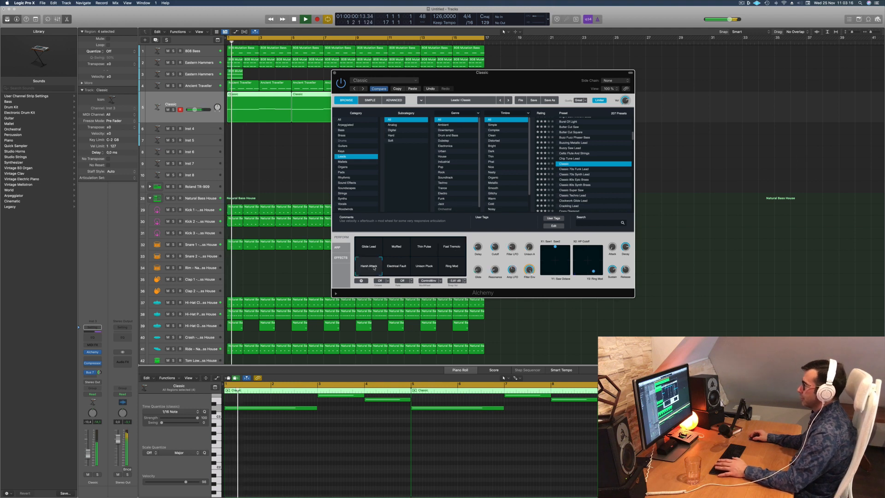
left_click(392, 270)
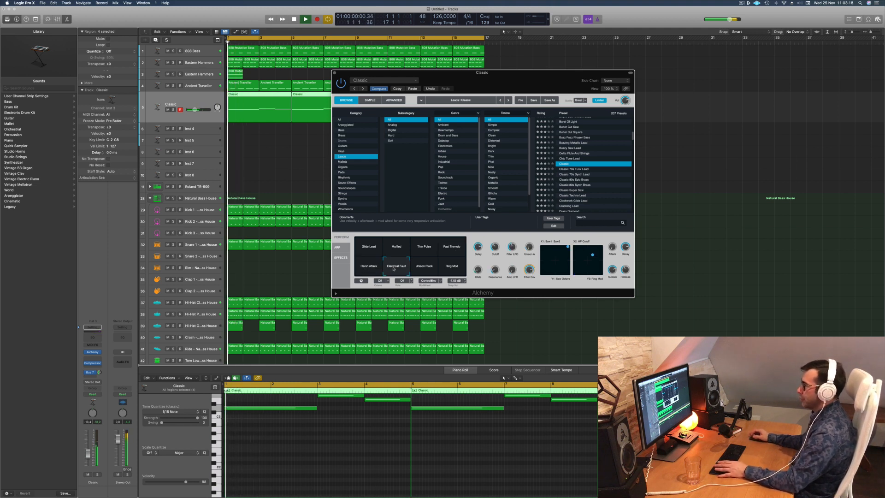
left_click(423, 270)
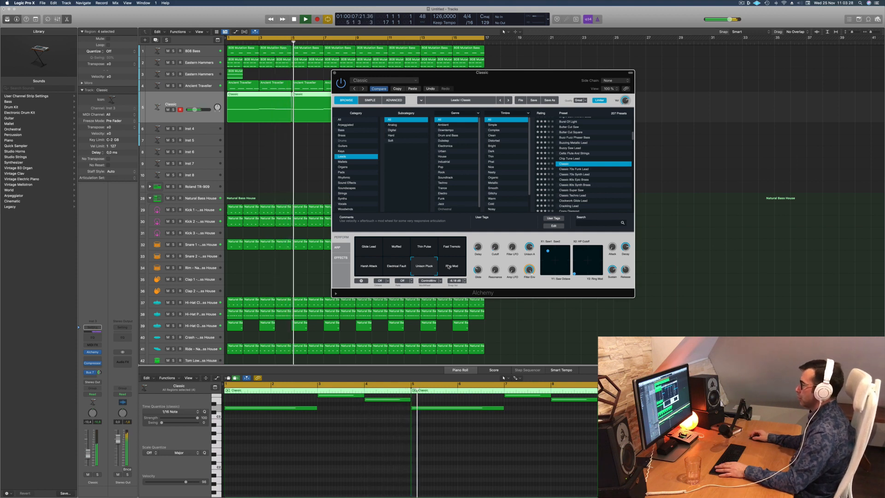
left_click(453, 249)
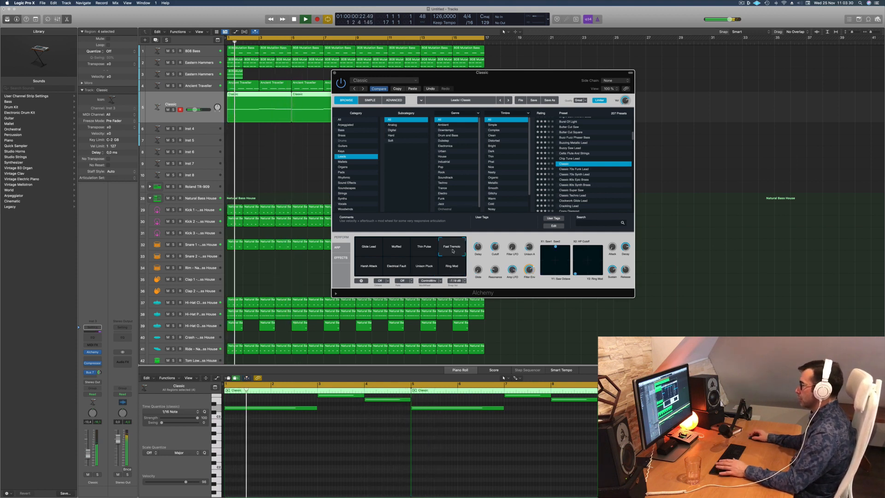
left_click(362, 249)
left_click(397, 251)
left_click(426, 251)
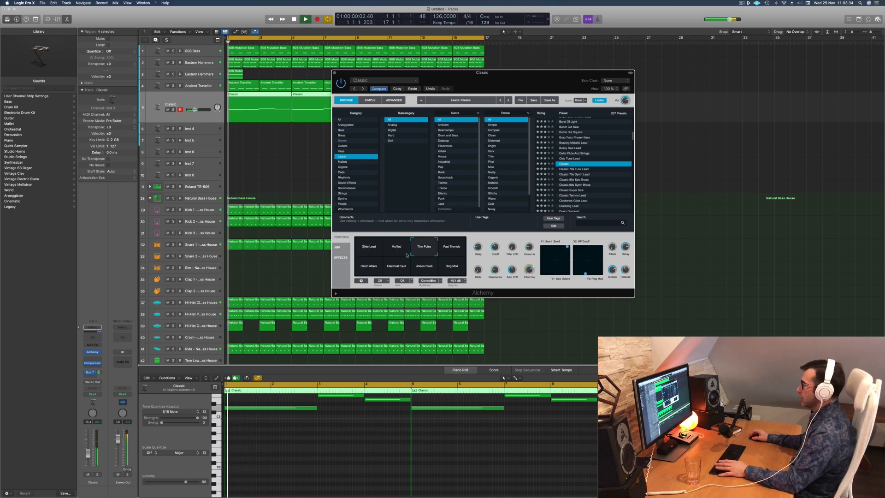
Close the Classic lead's Alchemy window and extend the region on the duplicated Eastern Hammers track to bar 3
left_click_drag(491, 77, 594, 43)
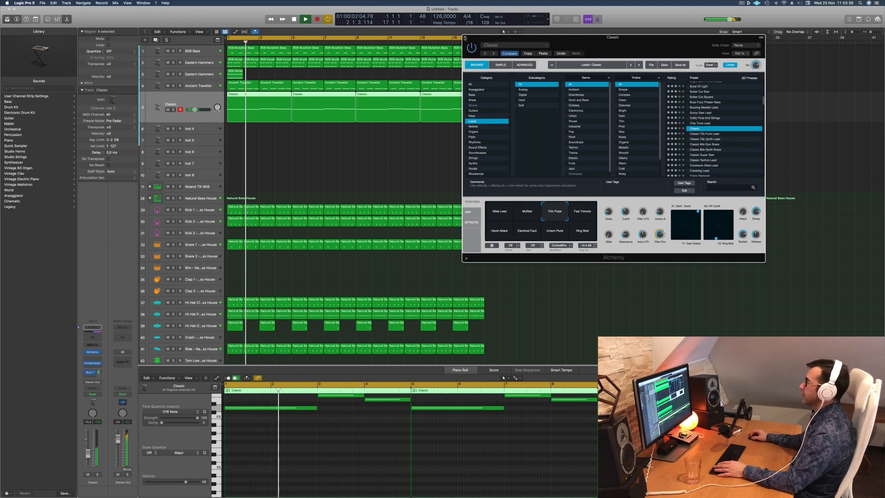
left_click(464, 38)
left_click(242, 73)
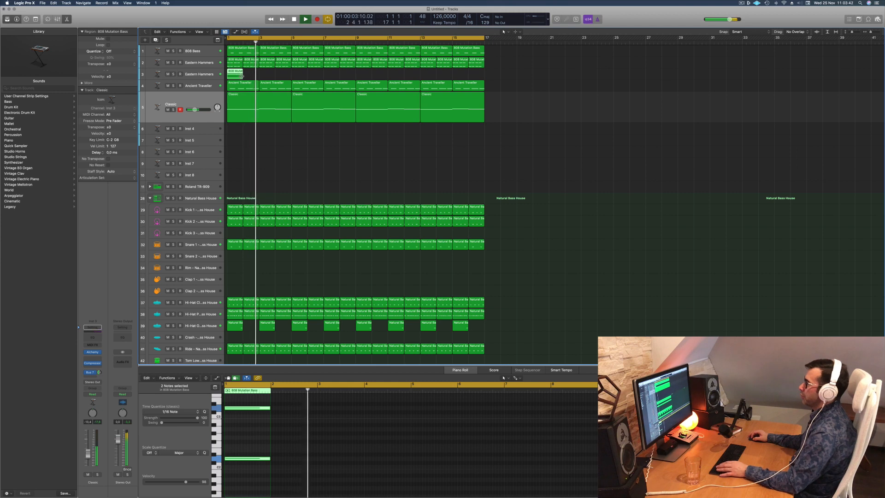
left_click_drag(247, 77, 261, 77)
key("space")
scroll(272, 73, "up", 5)
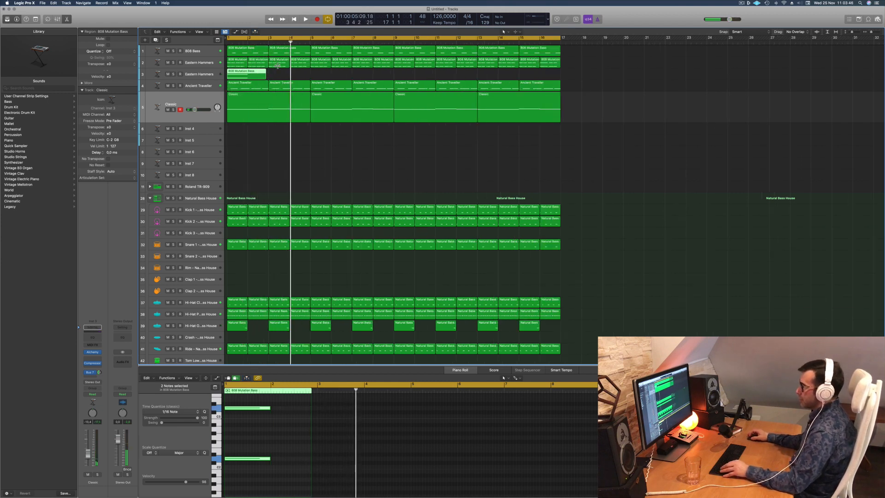
left_click_drag(286, 75, 291, 76)
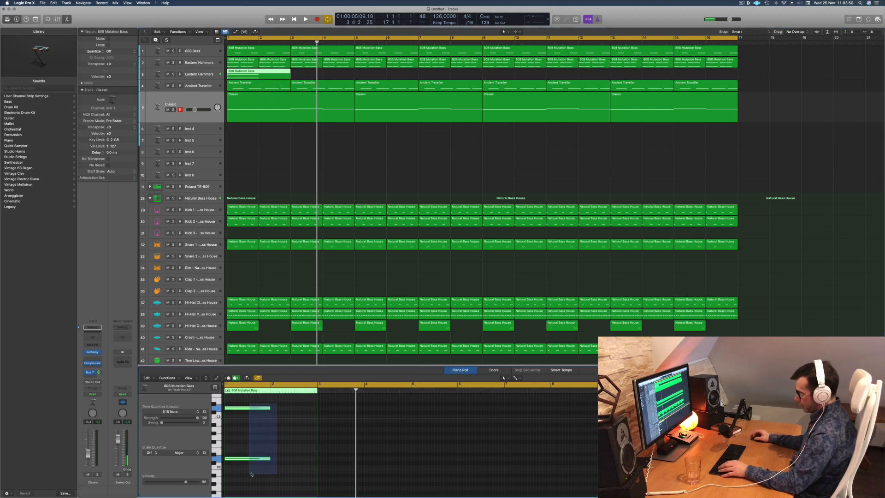
Stretch both octave notes to bar 3, play the region, and transpose the notes down an octave
left_click_drag(270, 458, 314, 465)
key("space")
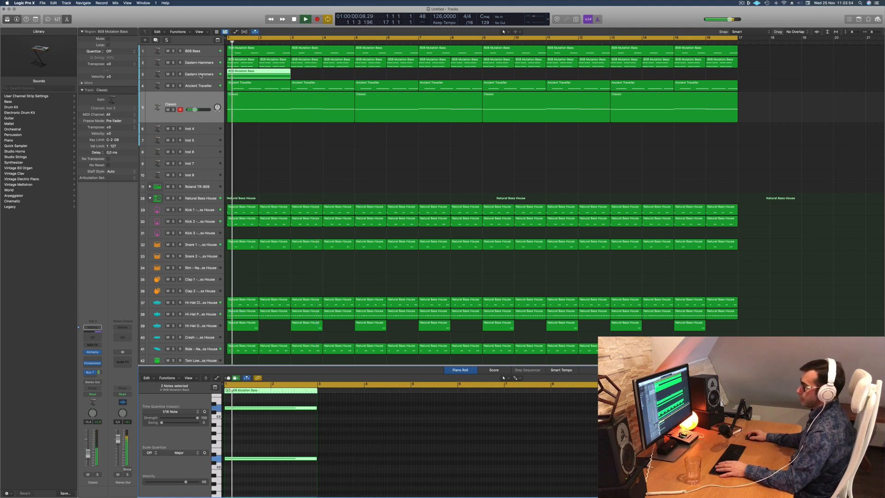
left_click(193, 78)
key("space")
key("space")
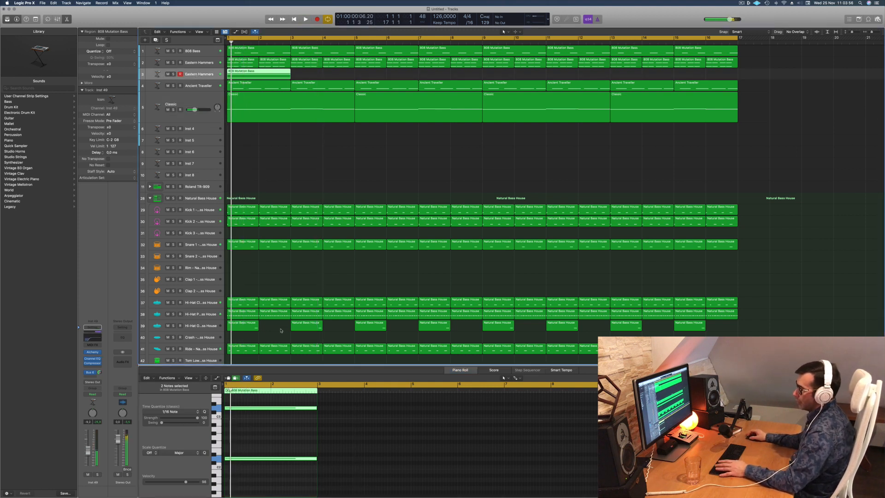
left_click(272, 441)
key("super+a")
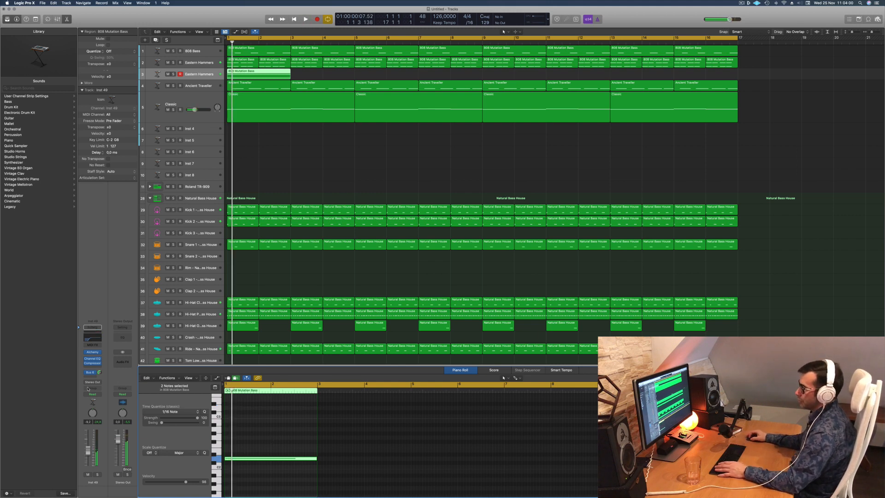
Open the duplicated track's Alchemy instrument and fill the track up to bar 17 with copies of the two-bar region
left_click(92, 352)
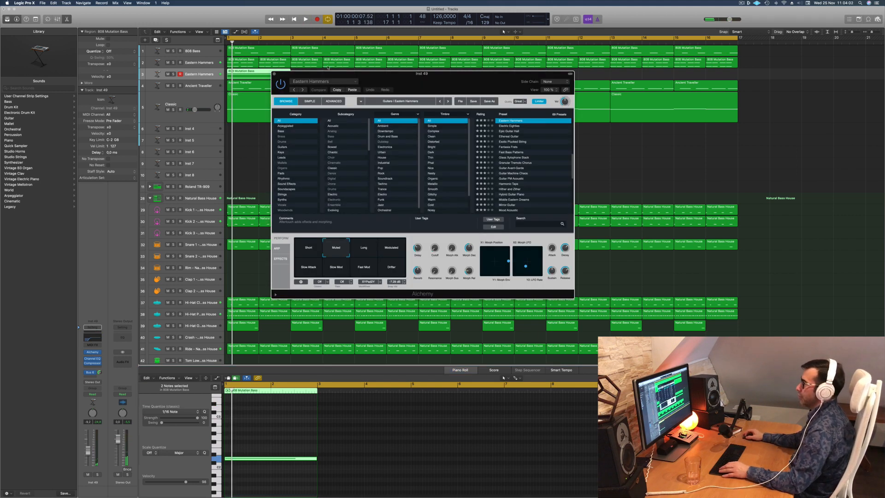
left_click_drag(375, 75, 331, 145)
left_click_drag(271, 71, 536, 71)
left_click_drag(438, 152, 474, 137)
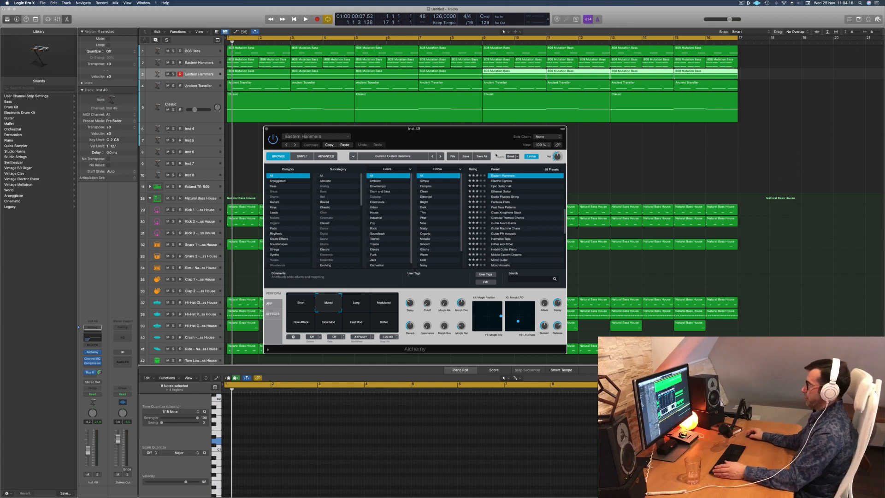
Filter the Alchemy presets to Arpeggiated, load 1970s Analog Arp on the duplicated track and play it with the loop
left_click_drag(467, 131, 447, 122)
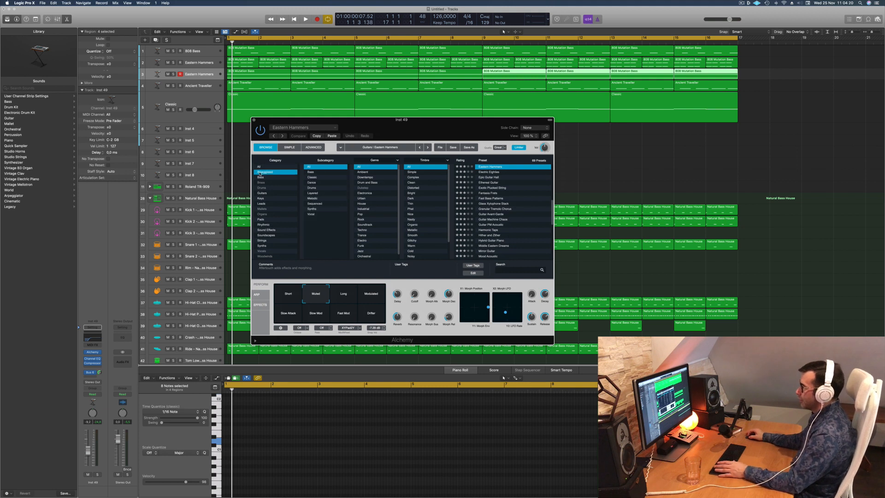
scroll(502, 196, "up", 5)
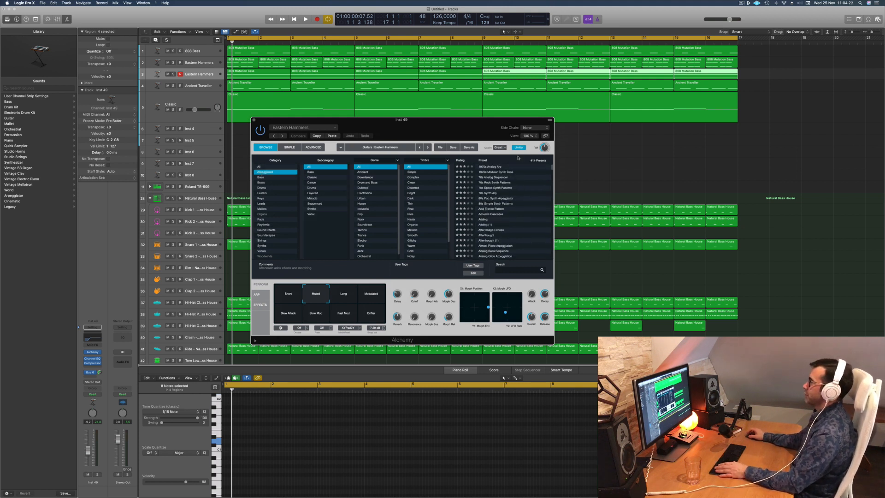
left_click_drag(463, 127, 468, 130)
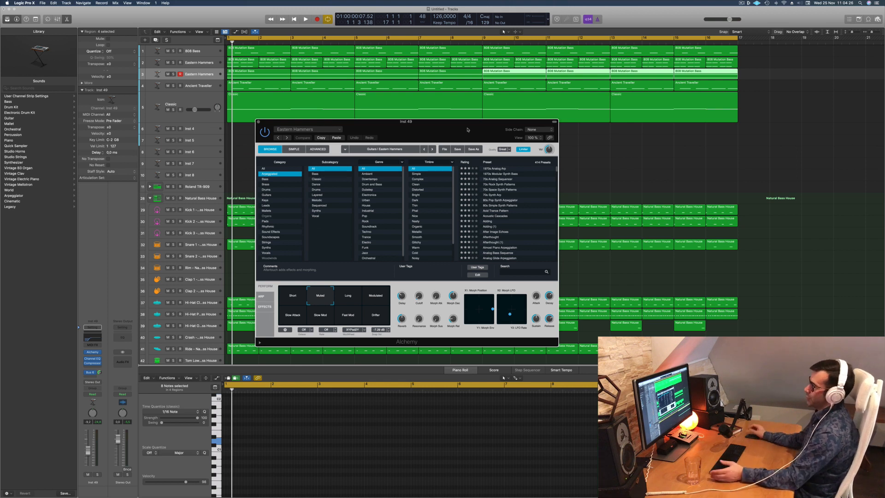
left_click_drag(469, 129, 482, 127)
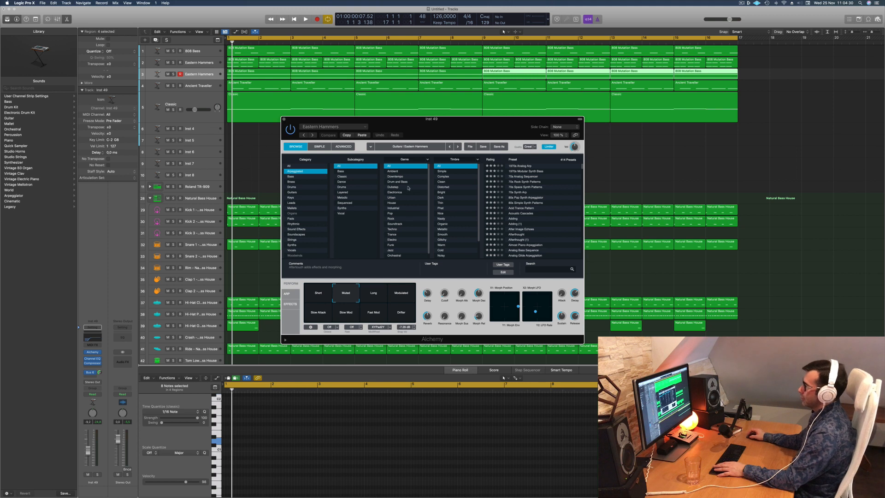
key("space")
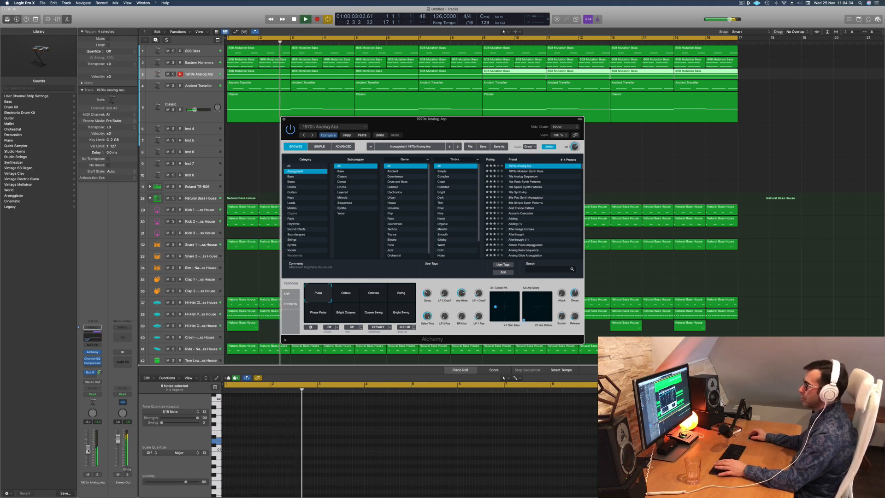
left_click_drag(404, 130, 465, 129)
key("Return")
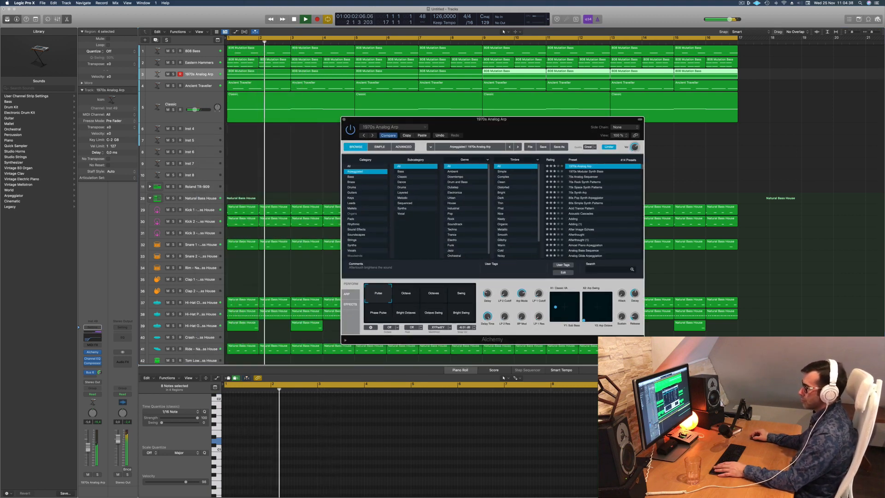
Adjust the Compressor's threshold on the 1970s Analog Arp track while the loop plays, and close the plug-in
left_click(93, 363)
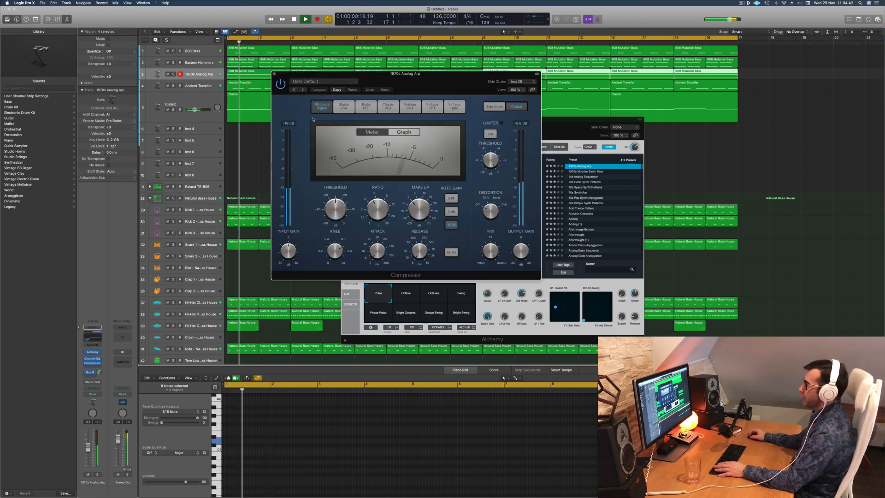
left_click_drag(340, 207, 342, 193)
key("space")
key("space")
left_click(274, 74)
key("space")
key("space")
Set the low-cut frequency in the arp track's Channel EQ to 95 Hz and restart playback
left_click(93, 358)
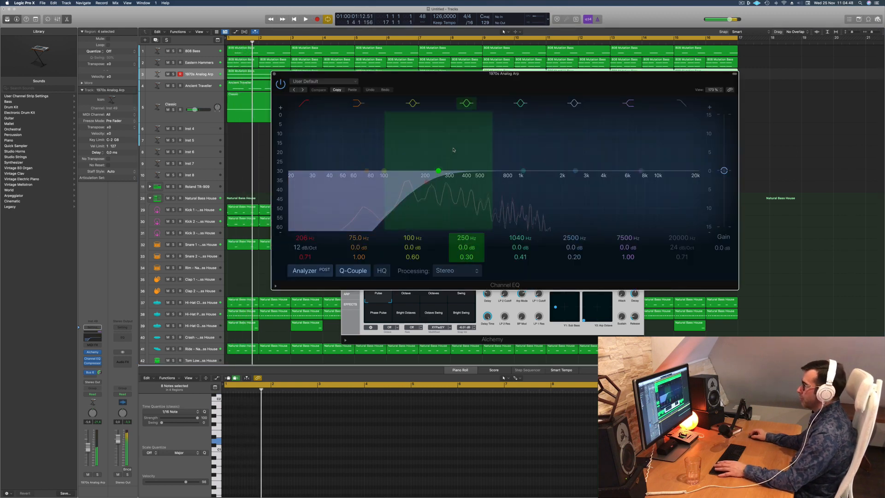
left_click_drag(425, 173, 377, 178)
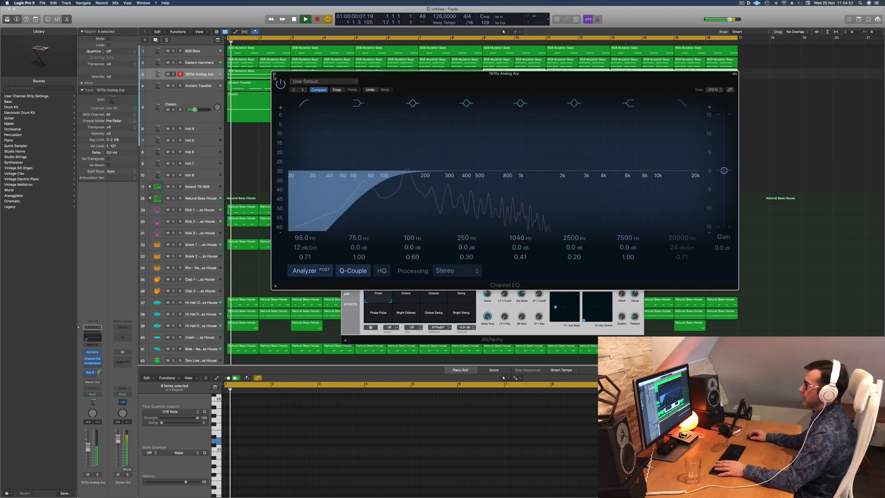
key("super+w")
key("Return")
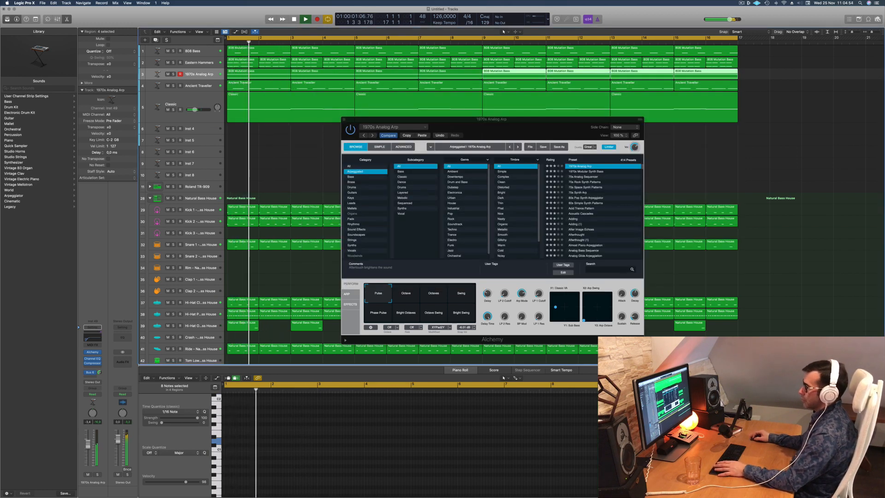
Audition the arp's Octave, Octaves, Swing, Phase Pulse, Bright Octaves and Octave Swing variations, and reselect Pulse
left_click(404, 294)
left_click(434, 296)
left_click(457, 297)
left_click(375, 313)
left_click(399, 315)
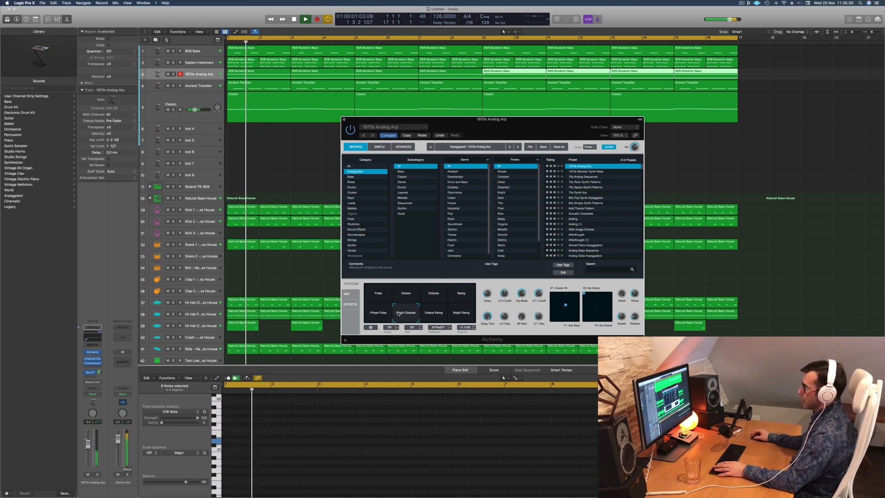
left_click(437, 316)
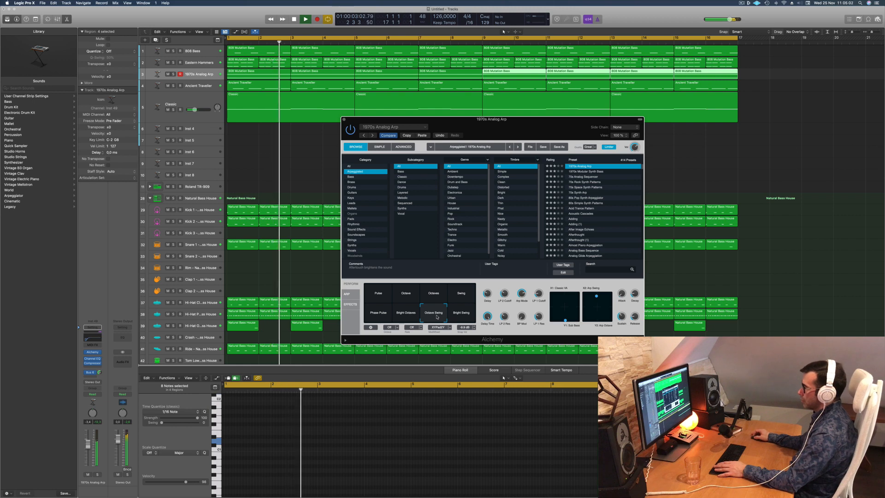
left_click(377, 294)
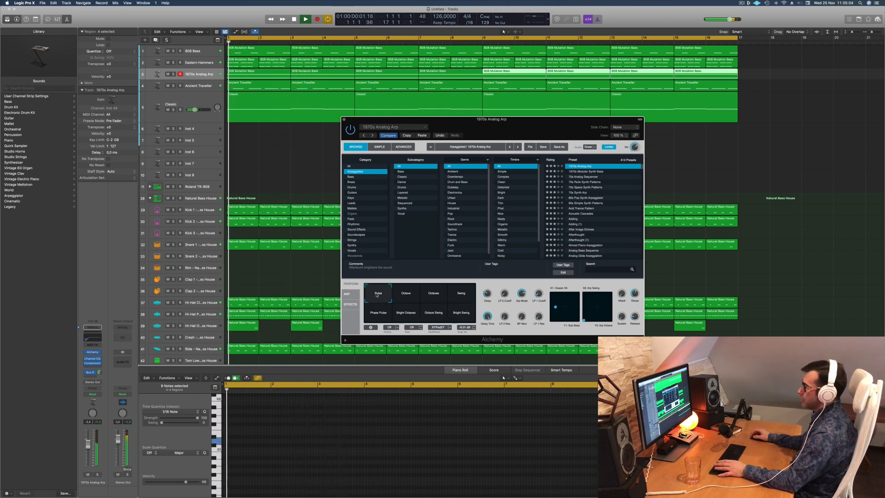
Solo the 1970s Analog Arp track briefly and restart the loop to hear it with the other parts
left_click(96, 474)
left_click(96, 475)
key("Return")
left_click_drag(592, 125, 548, 129)
key("space")
Audition 1970s Modular Synth Bass, 70s Analog Sequencer, 70s Rock Synth Patterns, 70s Space Synth Patterns, 70s Synth Arp and 80s Pop Synth Arpeggiator
left_click(541, 176)
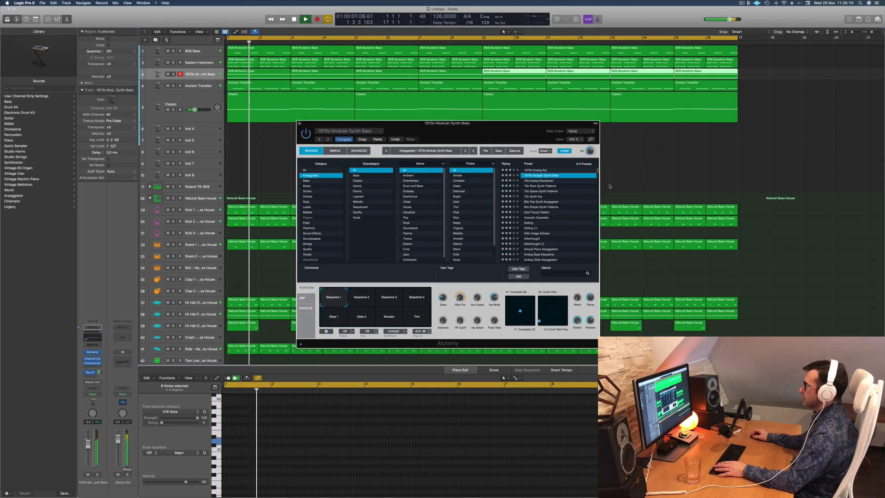
left_click(543, 181)
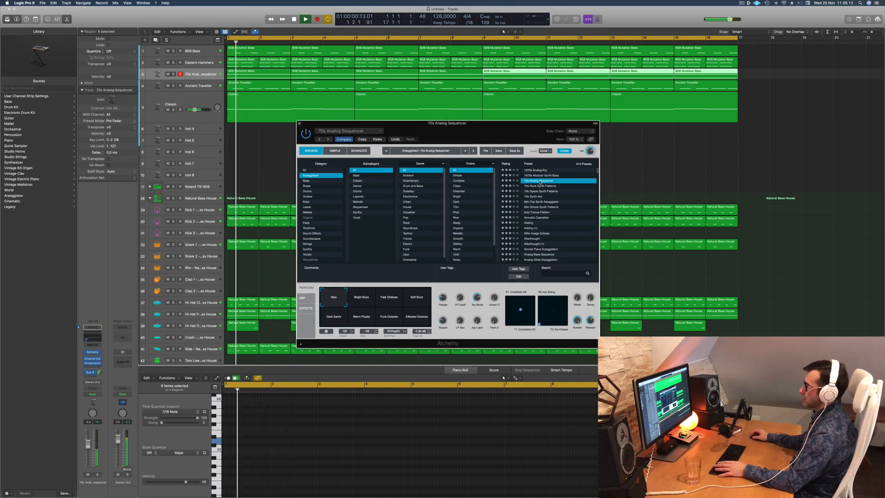
left_click(541, 186)
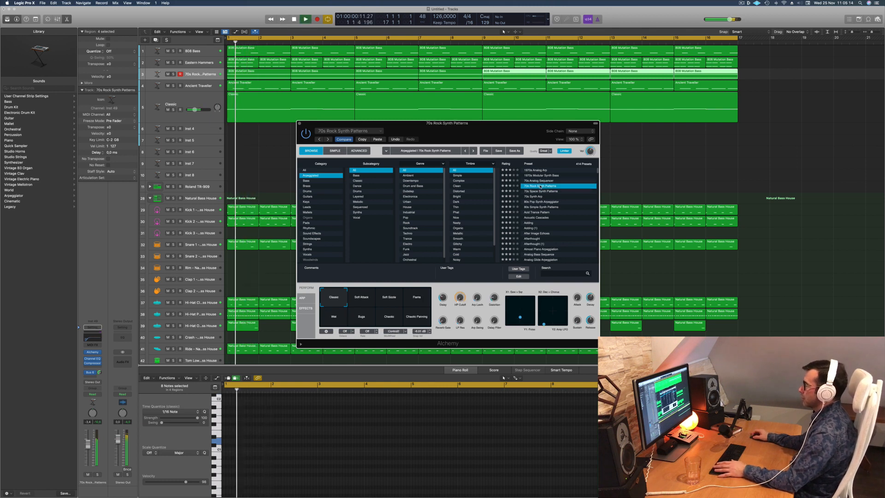
left_click(538, 191)
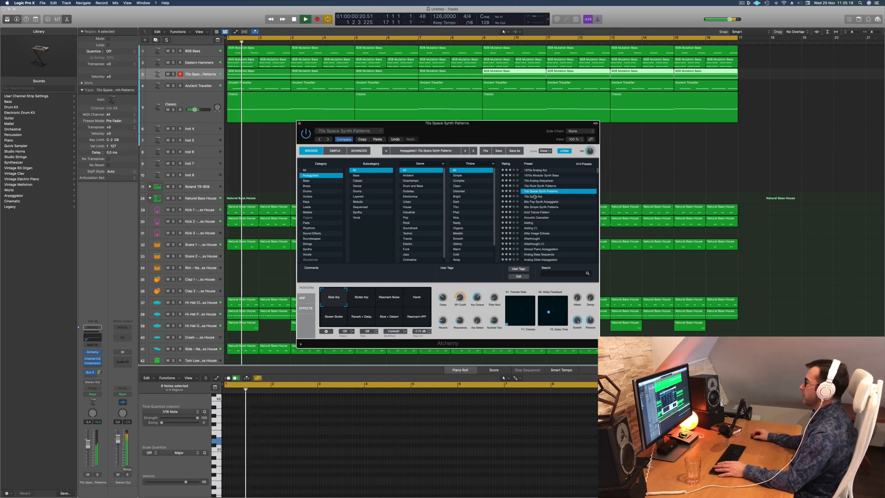
left_click(535, 197)
left_click(545, 201)
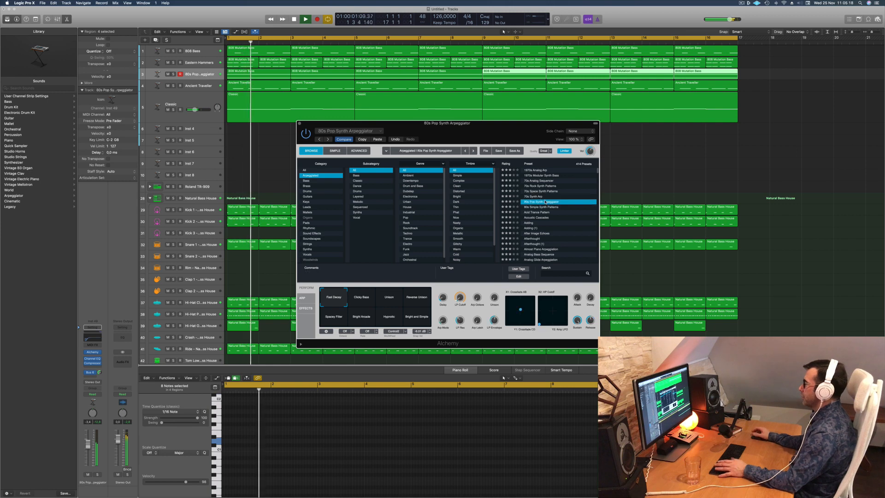
left_click_drag(502, 134, 500, 88)
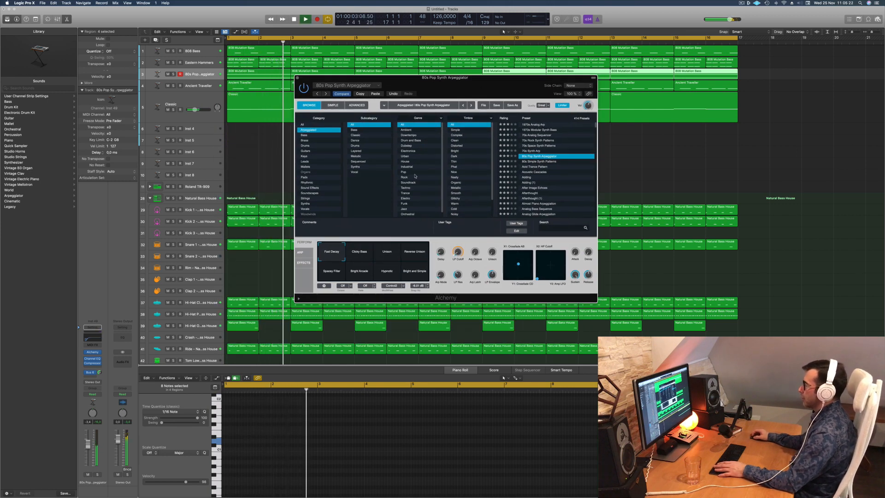
Audition the 80s Simple Synth Patterns, Acid Trance Pattern and Acoustic Cascades presets with the loop
left_click(531, 162)
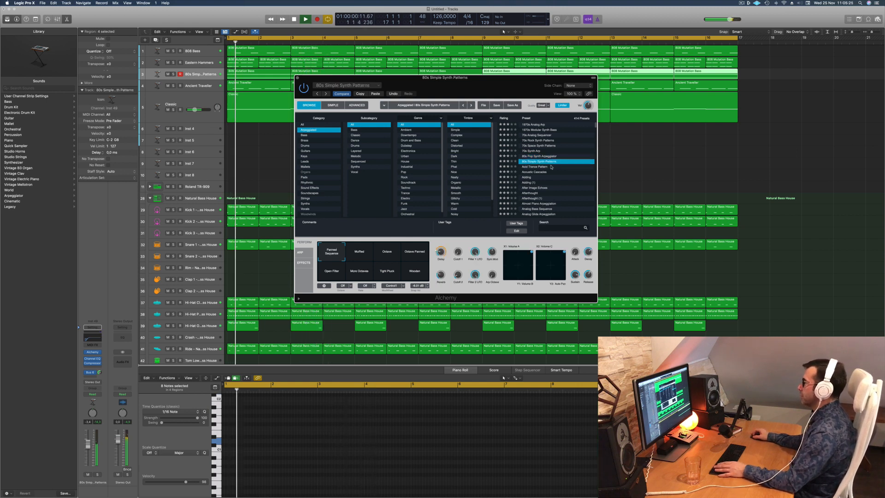
left_click(538, 167)
left_click(535, 171)
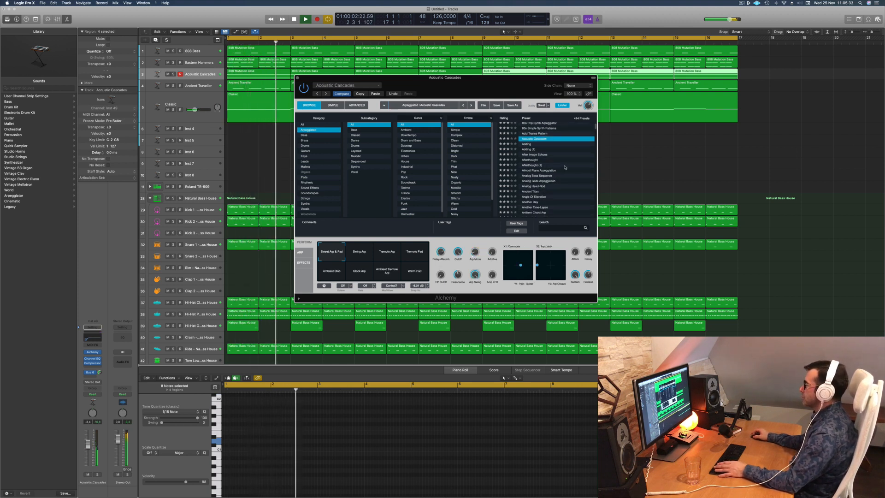
Load the Analog Bass Sequence preset on the duplicated track and play it with the loop
scroll(562, 160, "down", 3)
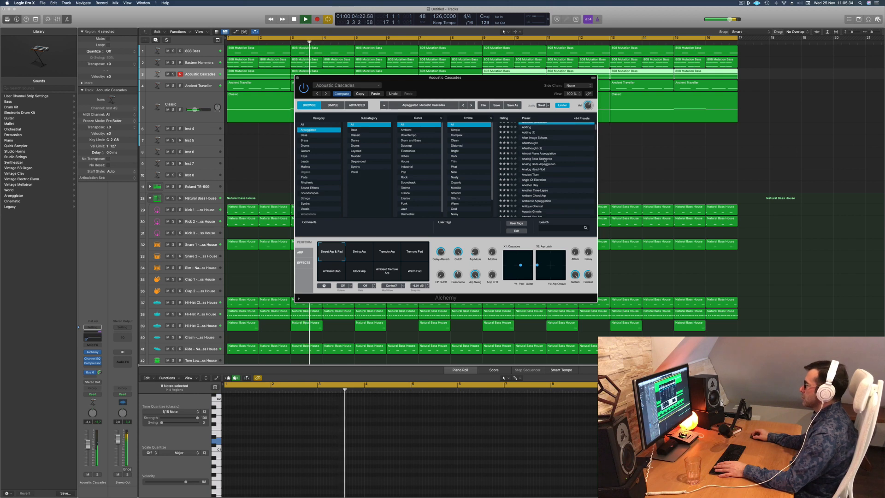
left_click(526, 159)
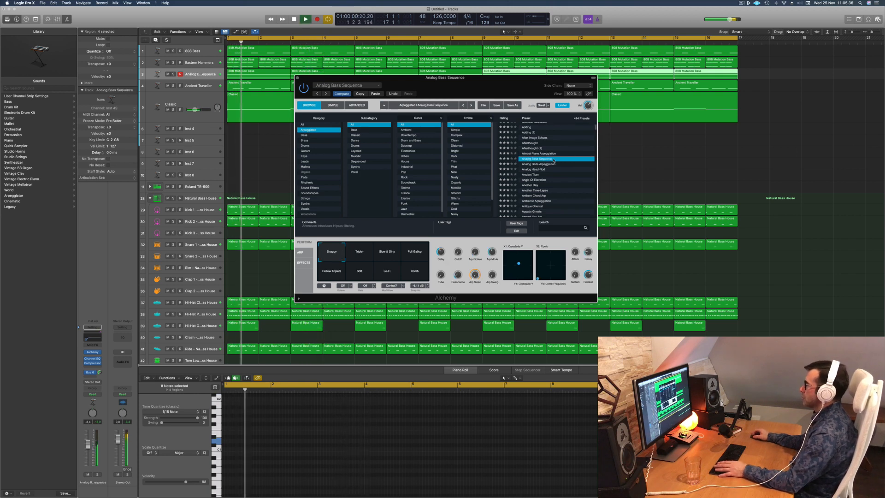
scroll(526, 159, "down", 1)
key("space")
key("space")
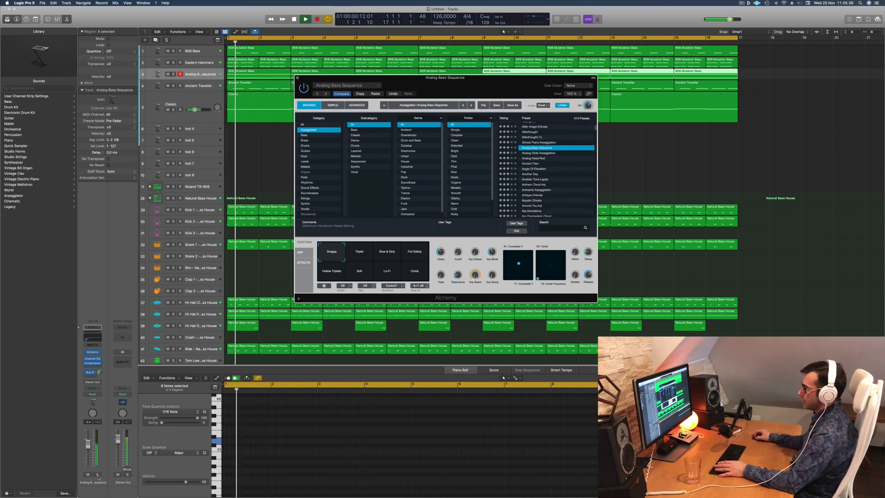
Solo the Analog Bass Sequence track briefly and switch the preset to its Slow & Dirty variation
left_click(98, 475)
left_click(97, 475)
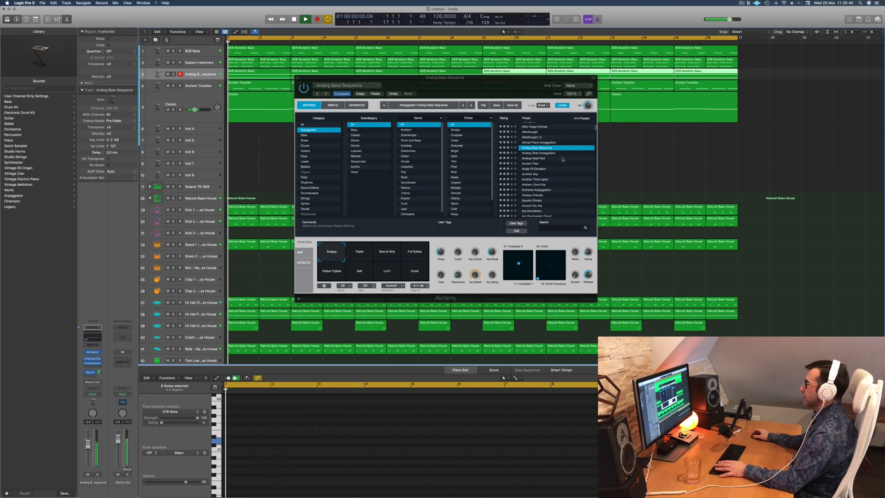
left_click(388, 253)
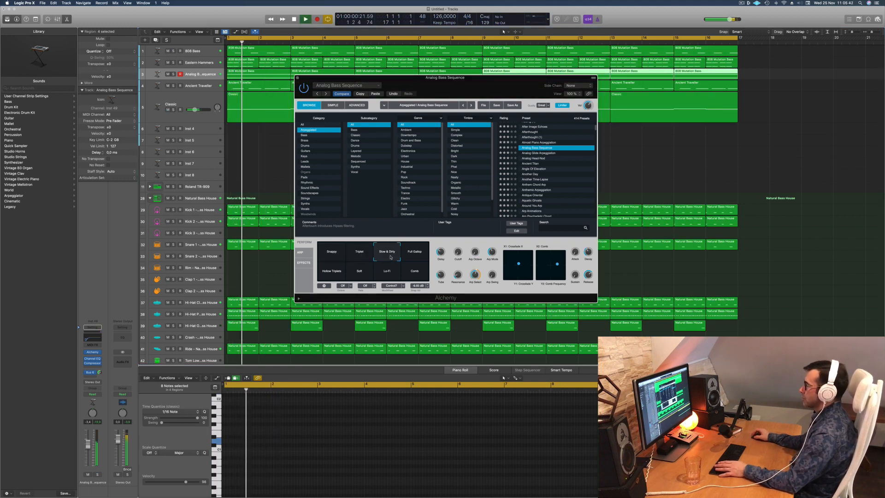
Audition the Full Gallop and Hollow Triplets variations, plus the Analog Glide Arpeggiation, Analog Head-Nod, Ancient Titan and Angle Of Elevation presets
left_click(418, 255)
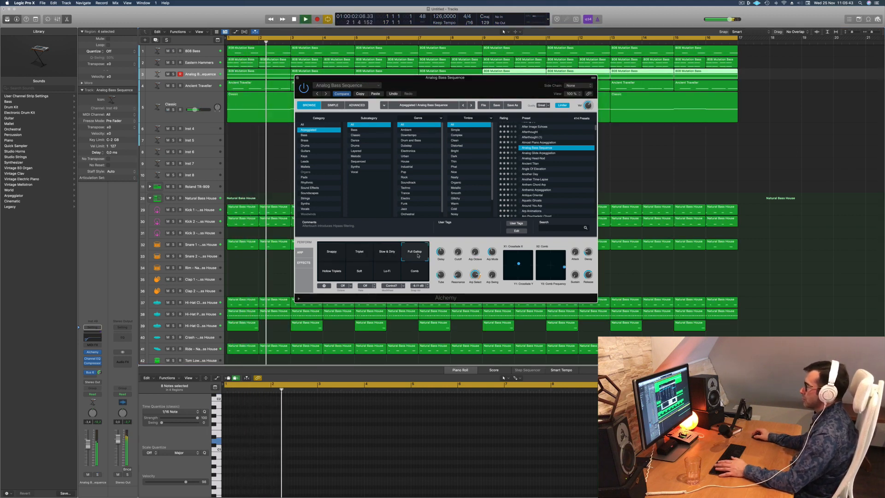
left_click(333, 275)
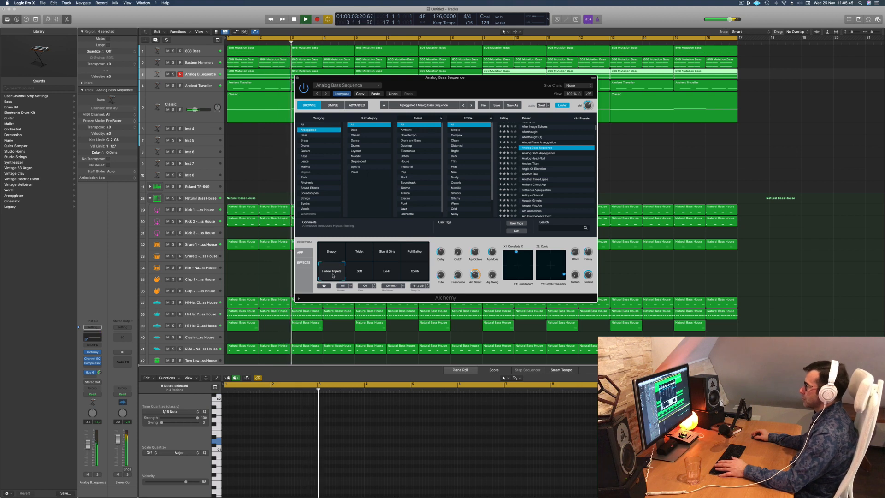
left_click(538, 153)
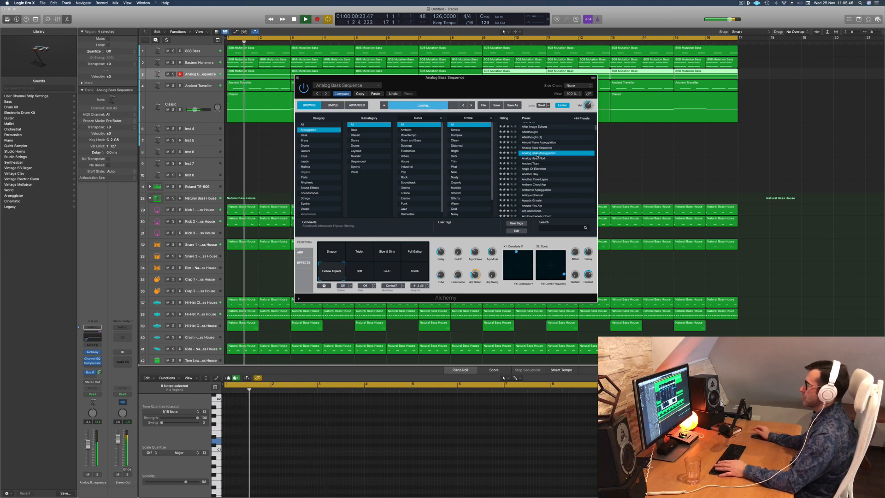
left_click(534, 159)
scroll(549, 153, "down", 1)
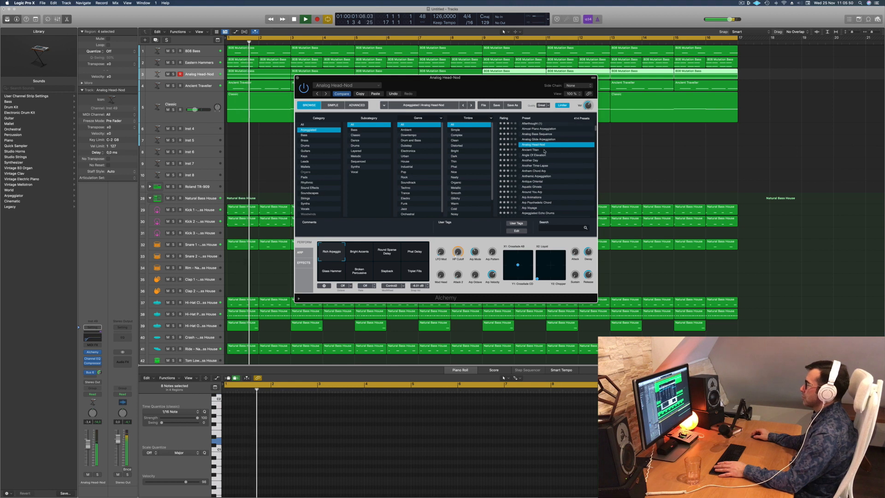
left_click(535, 150)
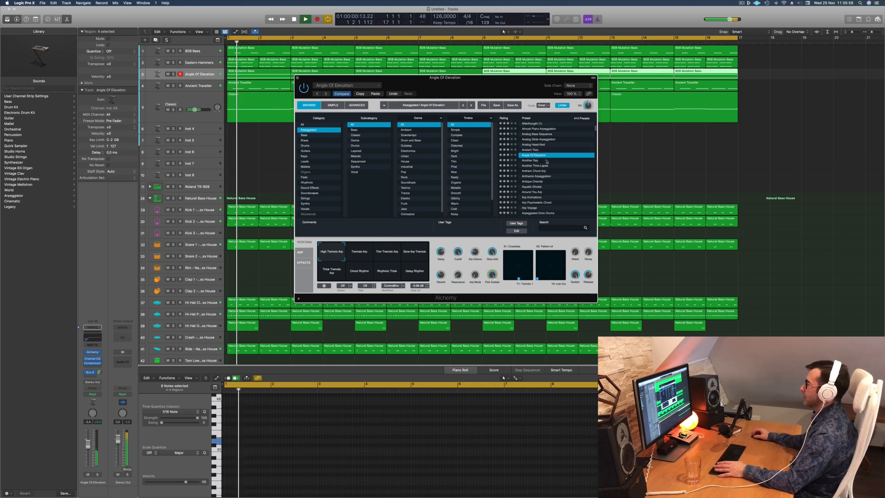
Audition the Another Day preset both soloed and with the full loop, followed by the Another Time-Lapse preset
left_click(531, 160)
key("space")
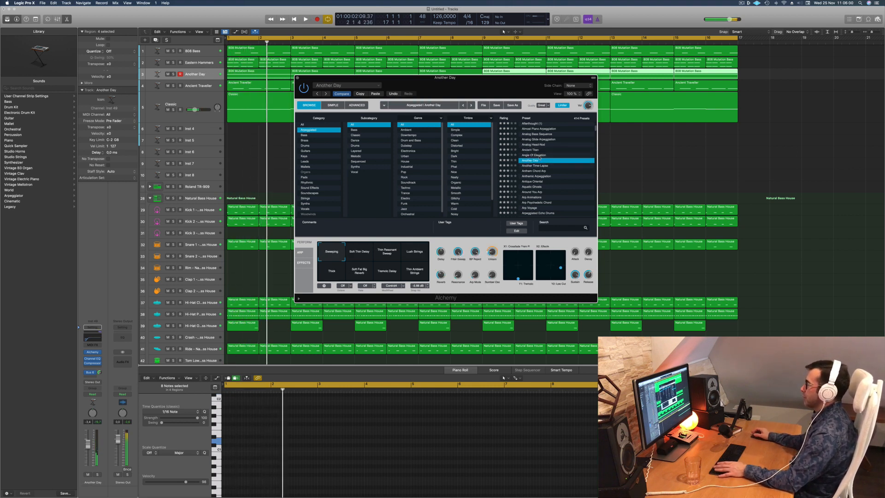
left_click(96, 474)
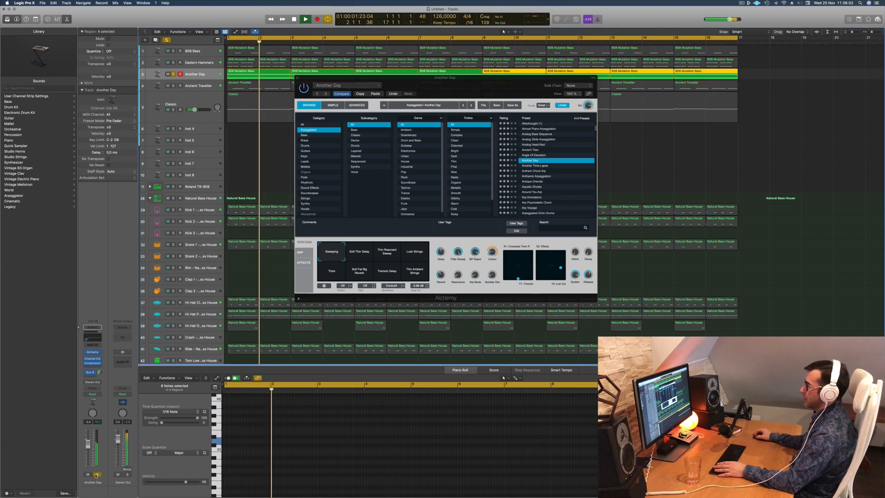
left_click(97, 474)
key("Return")
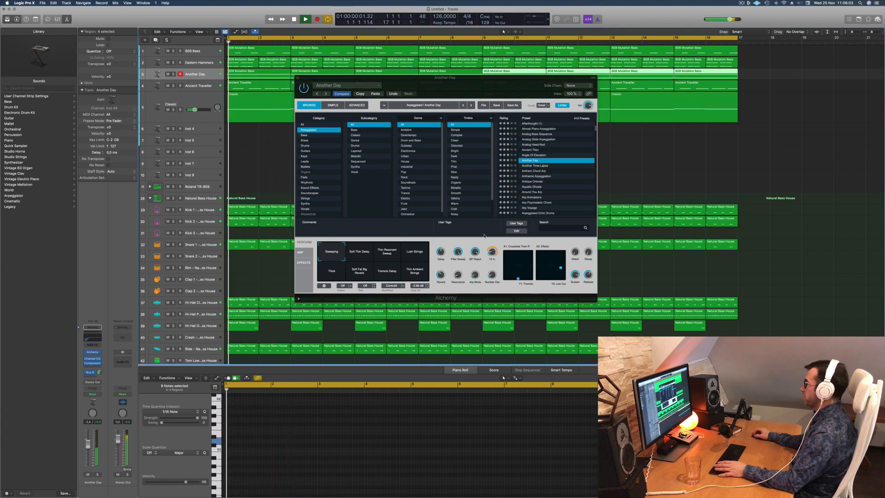
left_click(535, 166)
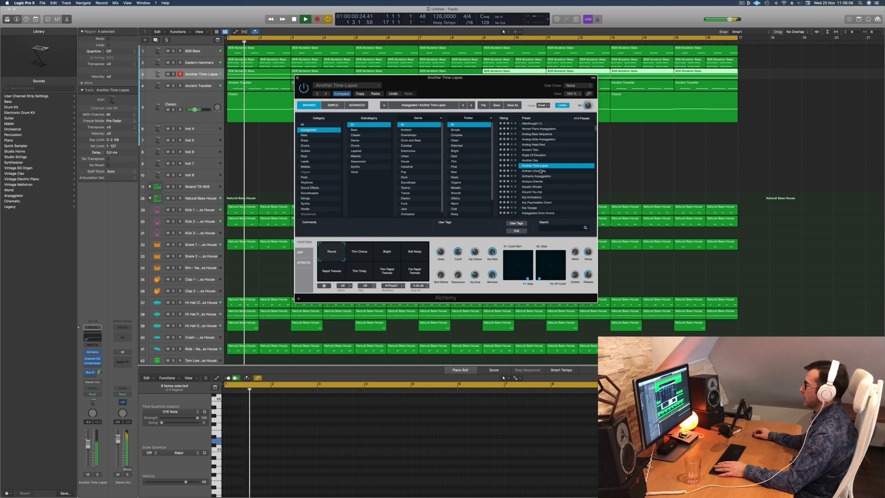
Load the Anthem Chord Arp preset on the duplicated track and compare it soloed and with the full loop
left_click(540, 171)
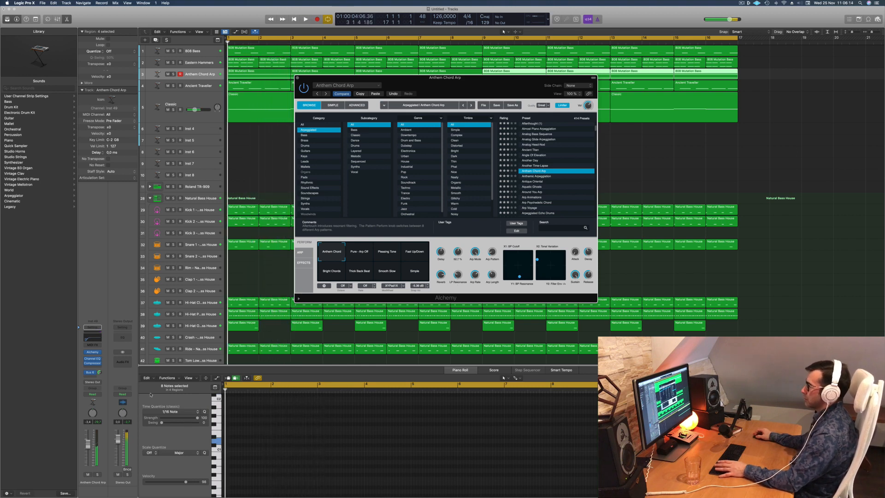
left_click(96, 474)
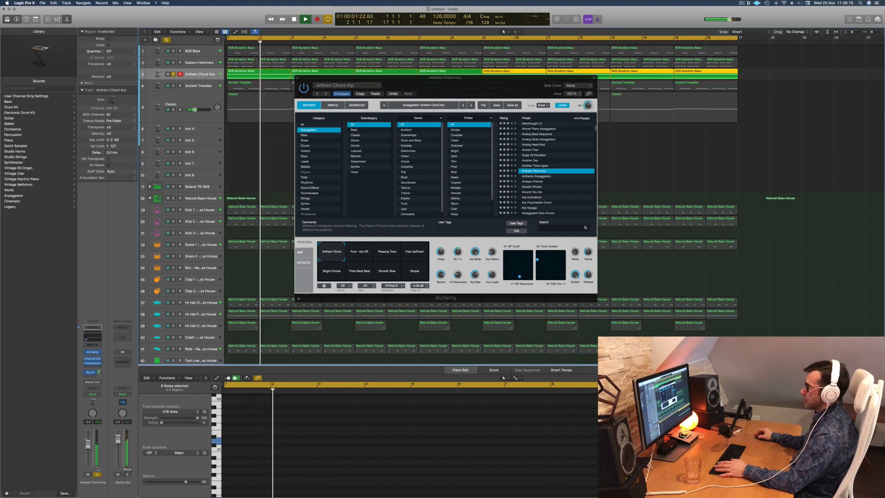
left_click(96, 474)
key("Return")
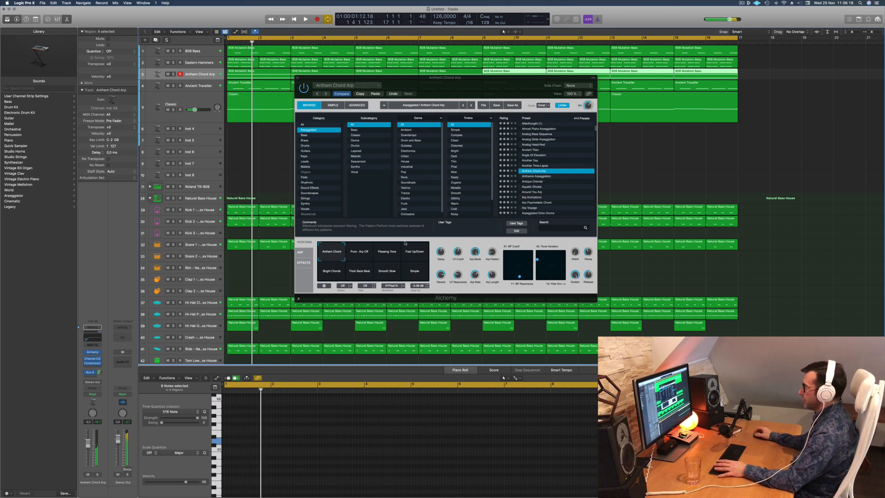
Check the LP Cutoff and the Pure - Arp Off variation, and switch Anthem Chord Arp to the Pleasing Tone variation
left_click(458, 253)
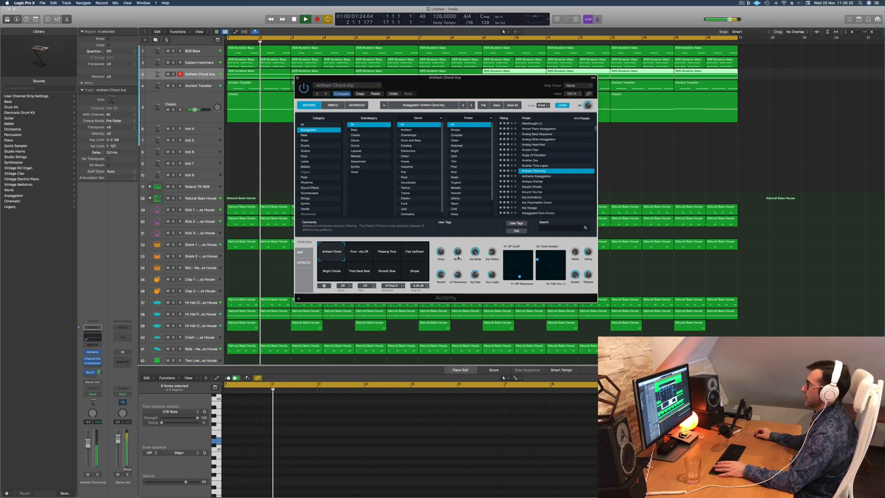
left_click(360, 253)
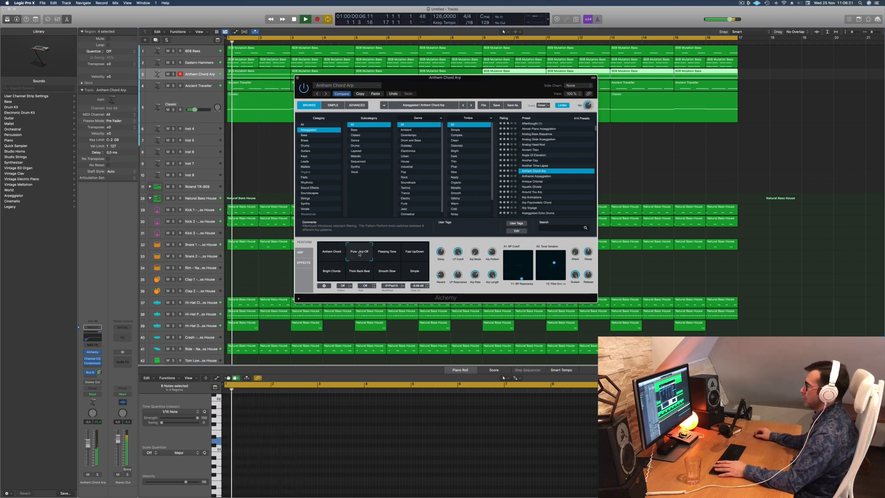
left_click(389, 256)
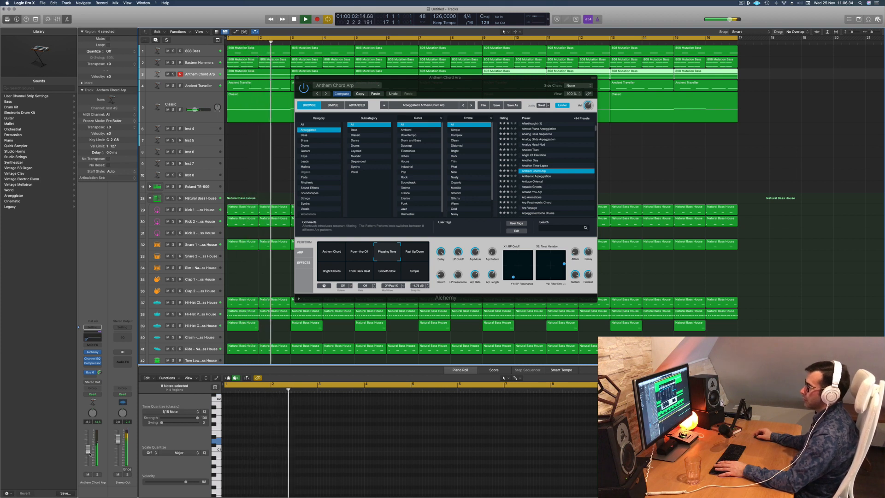
Restart the loop and lower the Anthem Chord Arp track's volume to balance it with the other parts
key("Return")
key("space")
left_click_drag(87, 453, 88, 454)
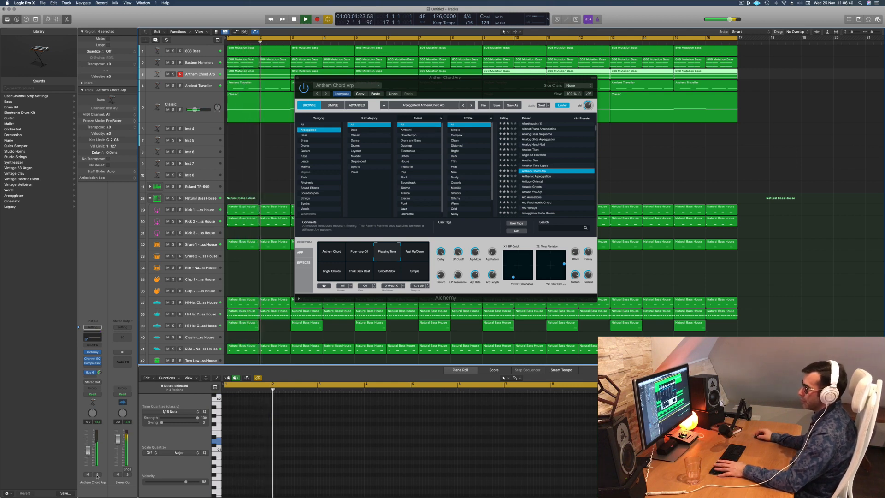
Adjust the threshold of the side-chained compressor on the Anthem Chord Arp track during playback and close the compressor
key("Return")
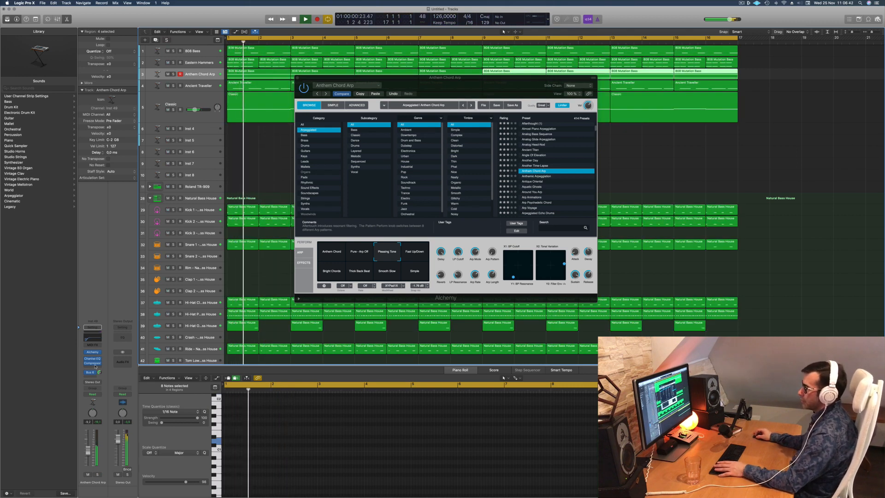
left_click(94, 363)
key("Return")
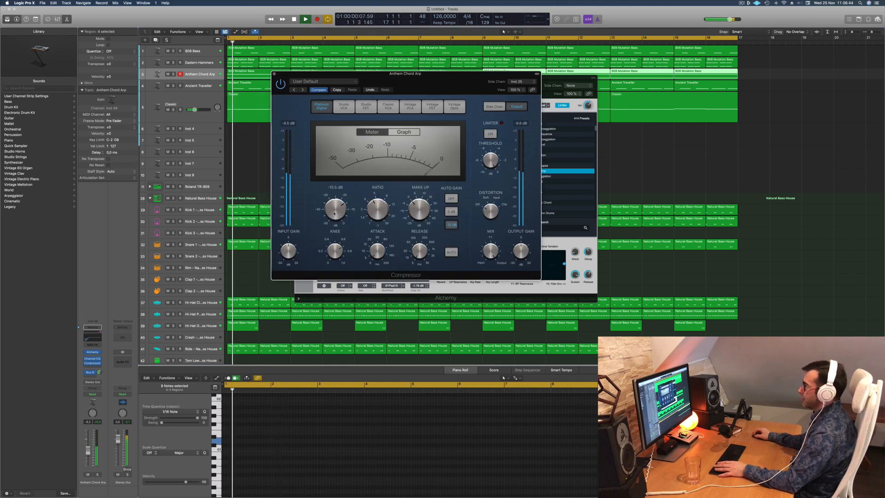
left_click_drag(333, 214, 339, 212)
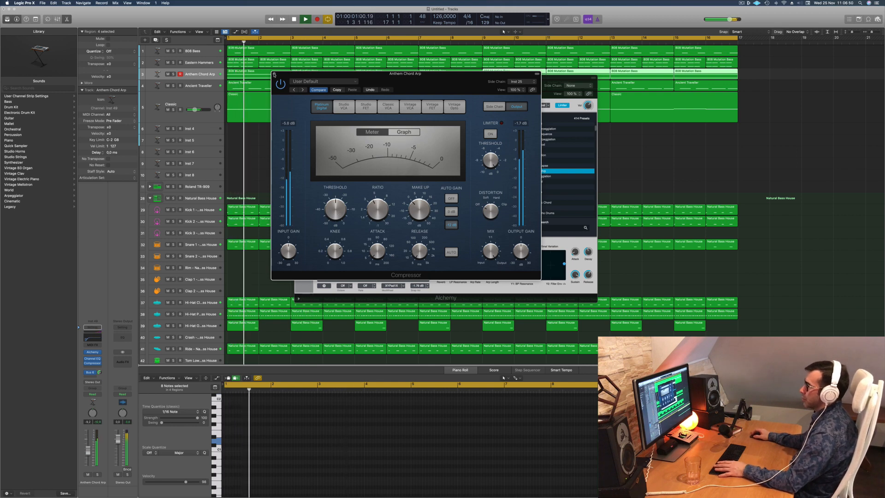
left_click(93, 363)
Select the Anthem Chord Arp track's reverb send and compare the playing loop with the track muted and unmuted
left_click(91, 371)
key("space")
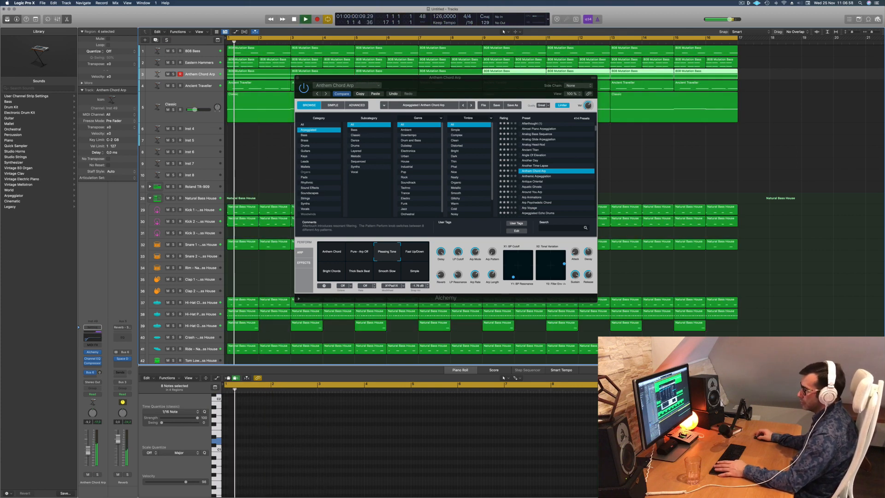
left_click(88, 474)
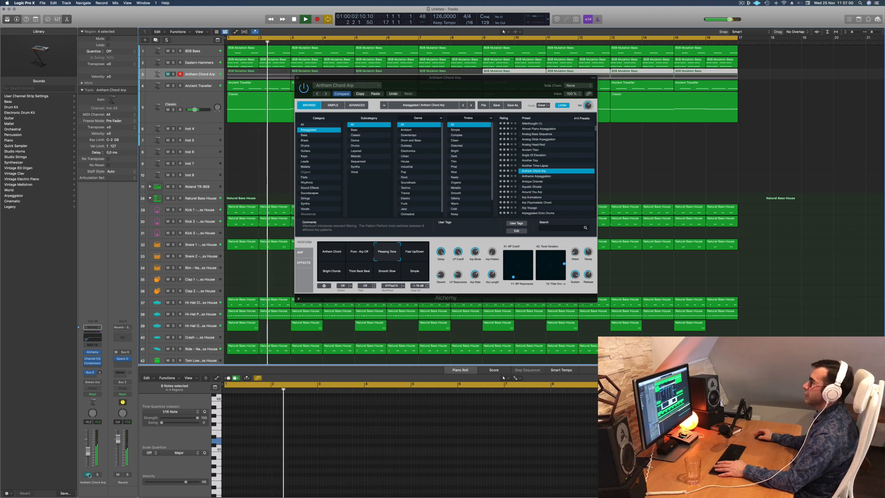
left_click(88, 475)
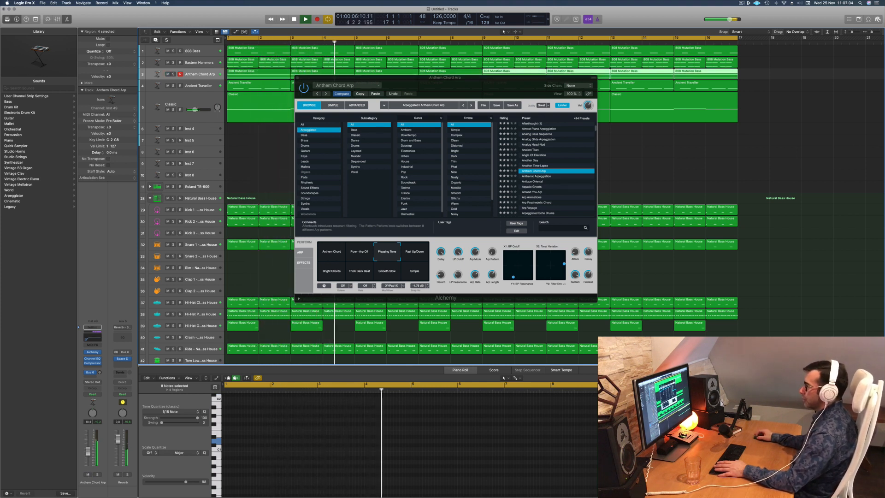
Move the Alchemy window aside, close it and deselect all regions in the arrangement
left_click_drag(360, 80, 290, 95)
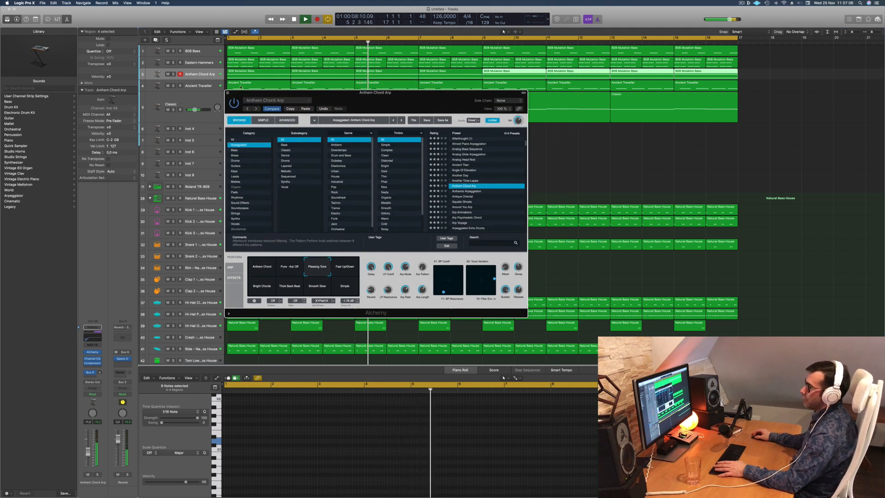
left_click(227, 93)
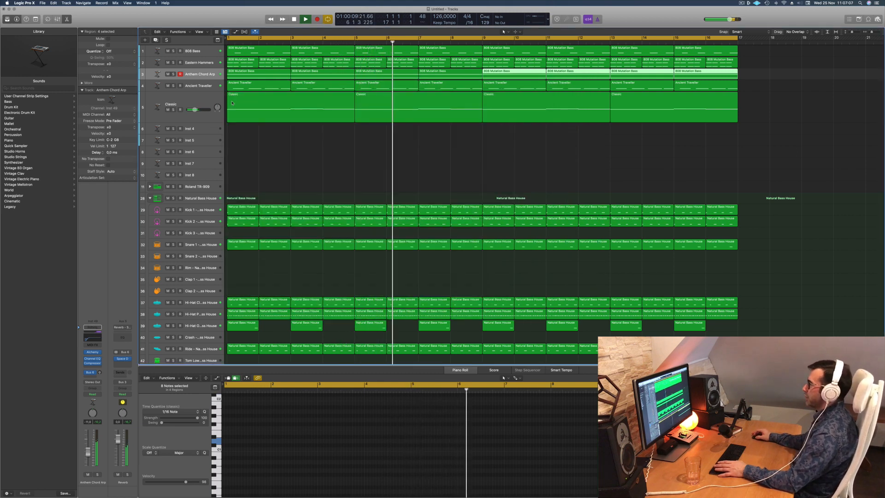
left_click(317, 157)
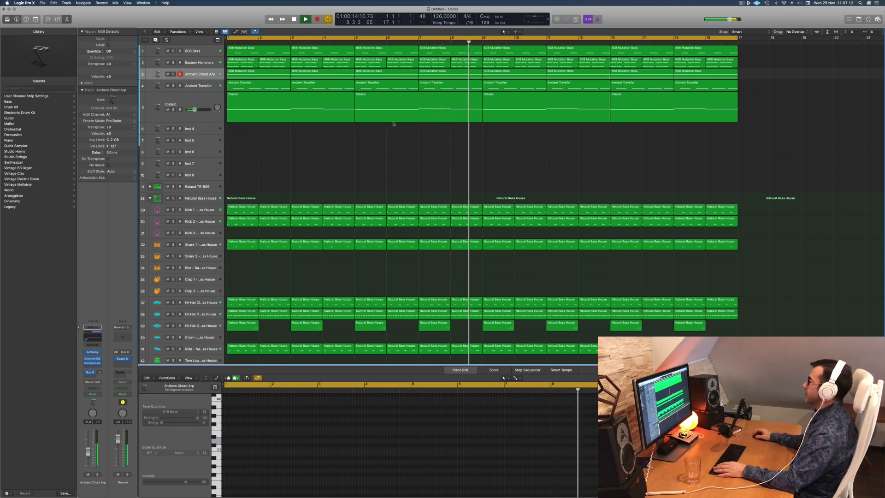